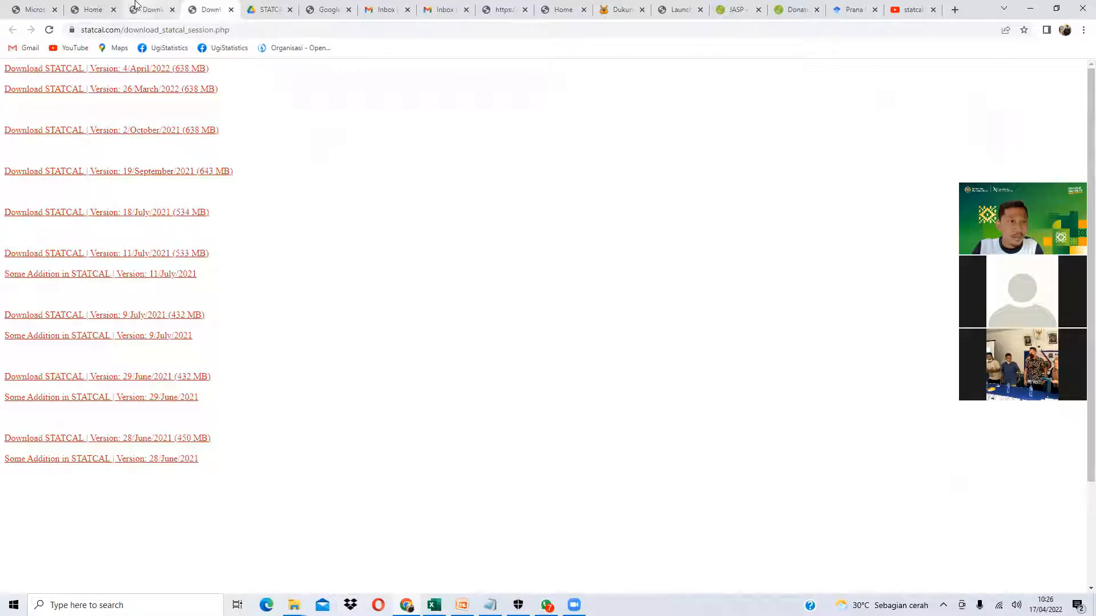
- Register the account e-mail on statcal.com with province Kepulauan Riau and check the confirmation message
click(91, 9)
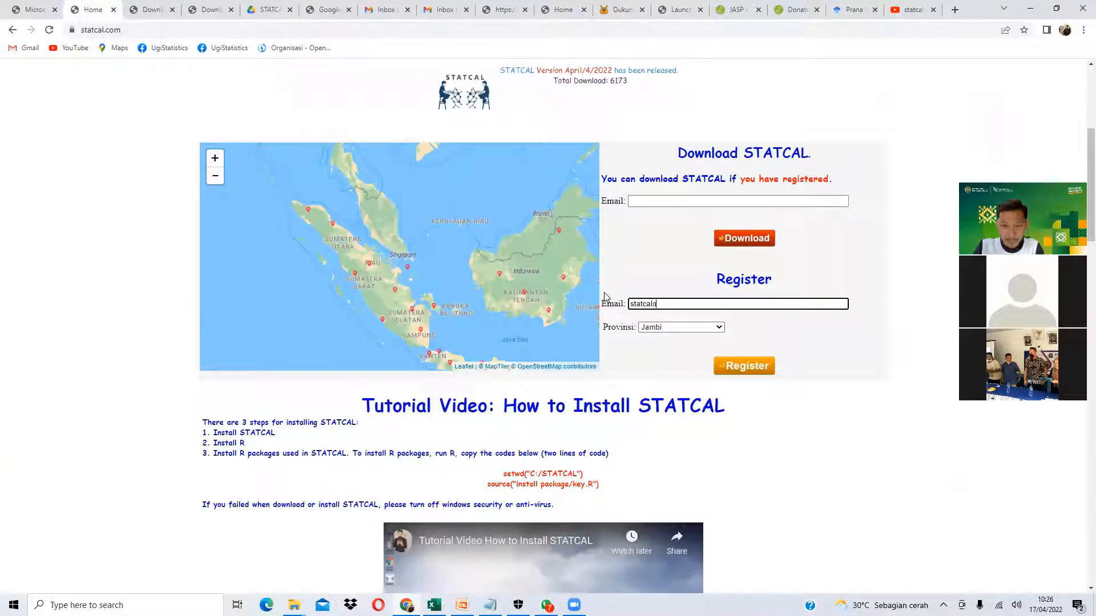
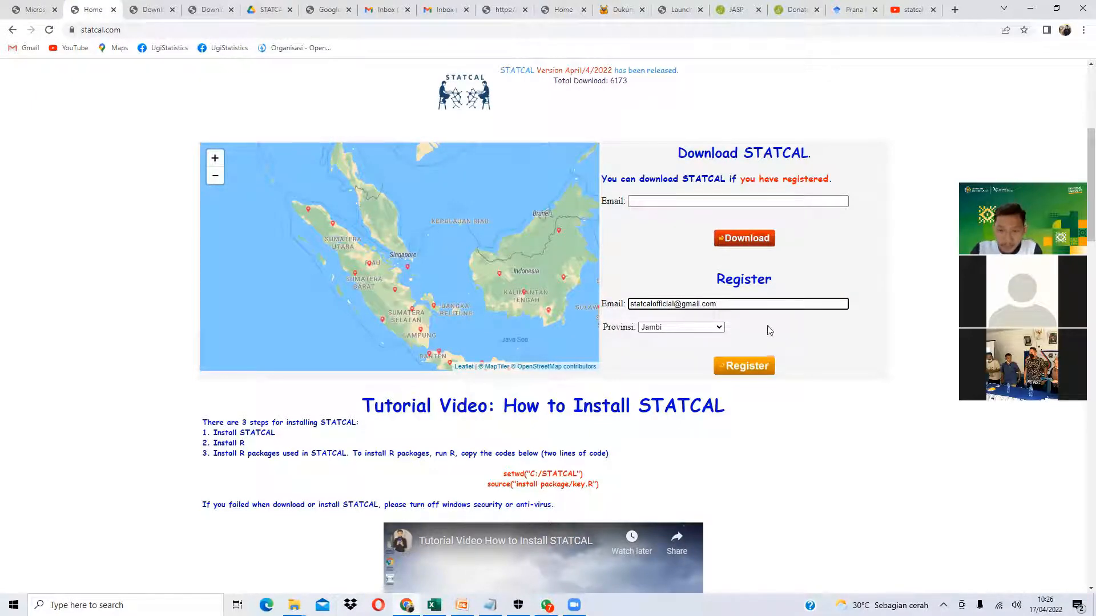
click(694, 327)
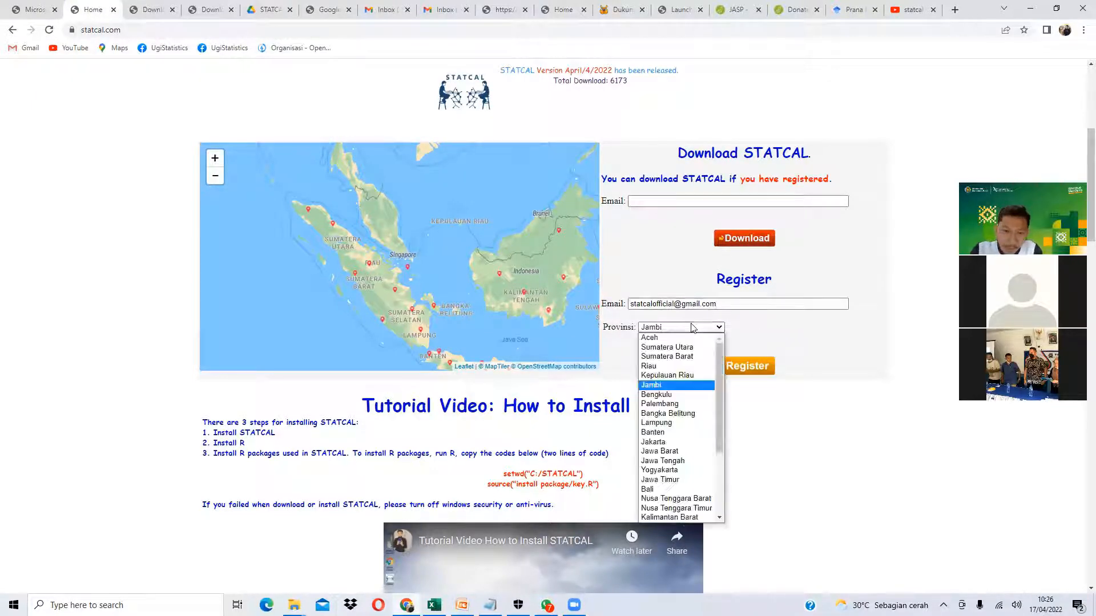
click(684, 377)
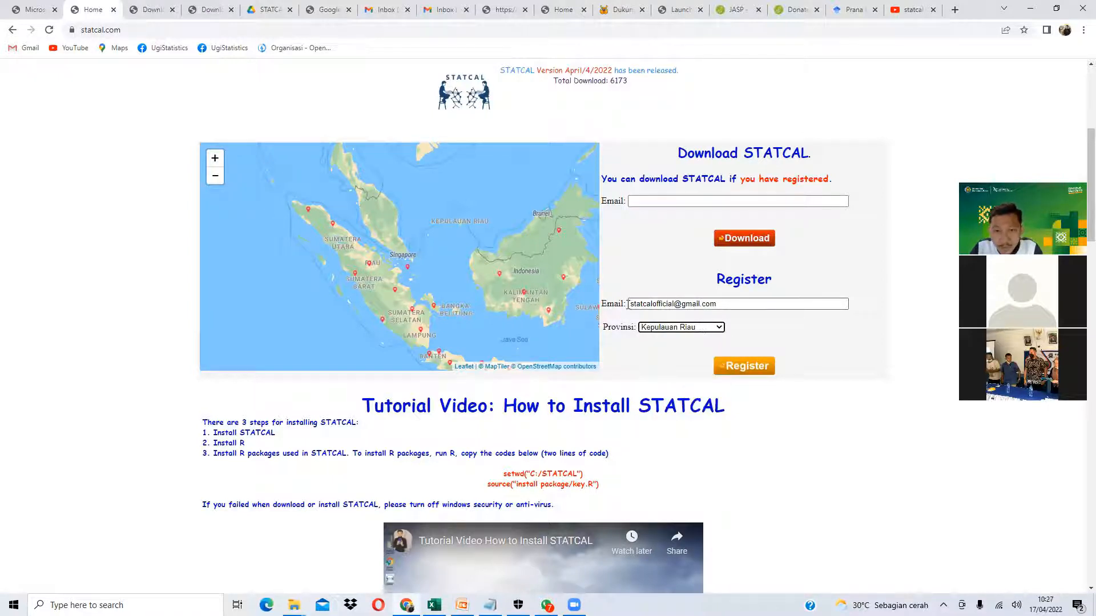
drag(629, 304, 718, 304)
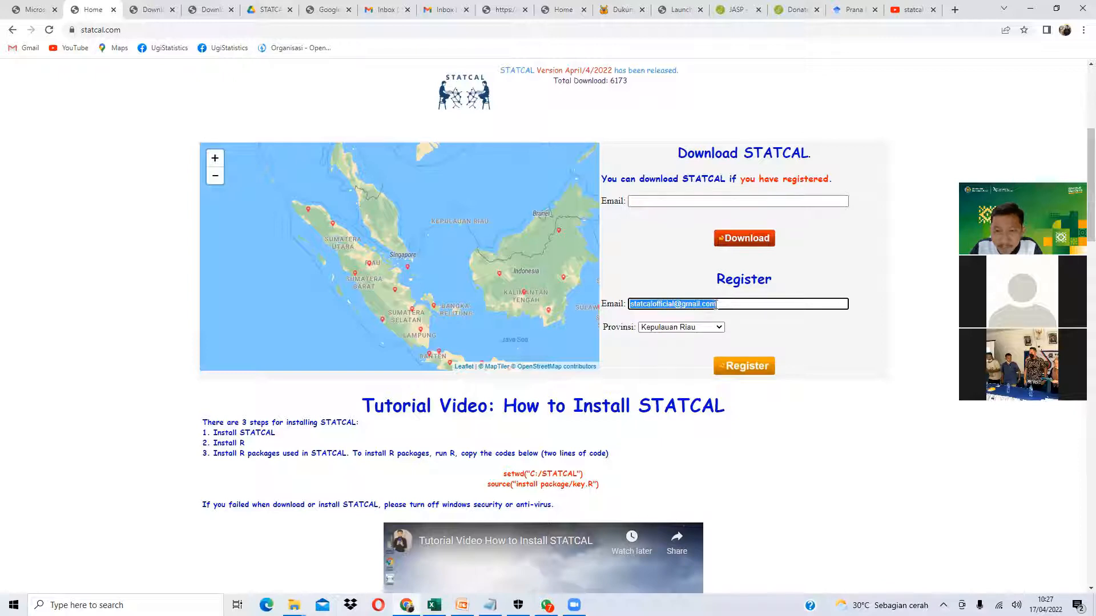
click(746, 370)
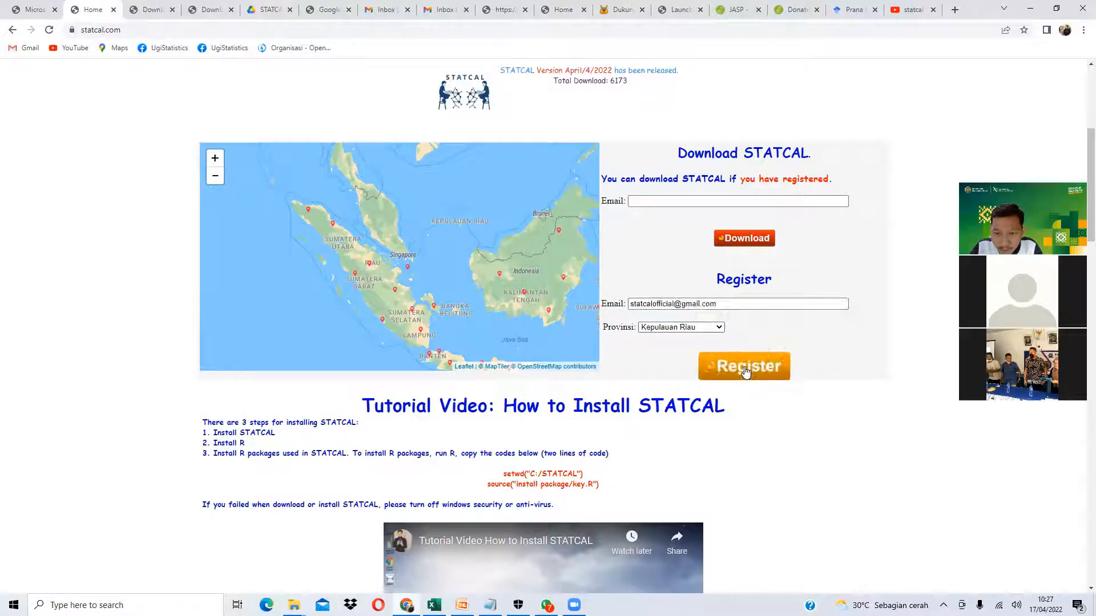
drag(614, 394, 726, 391)
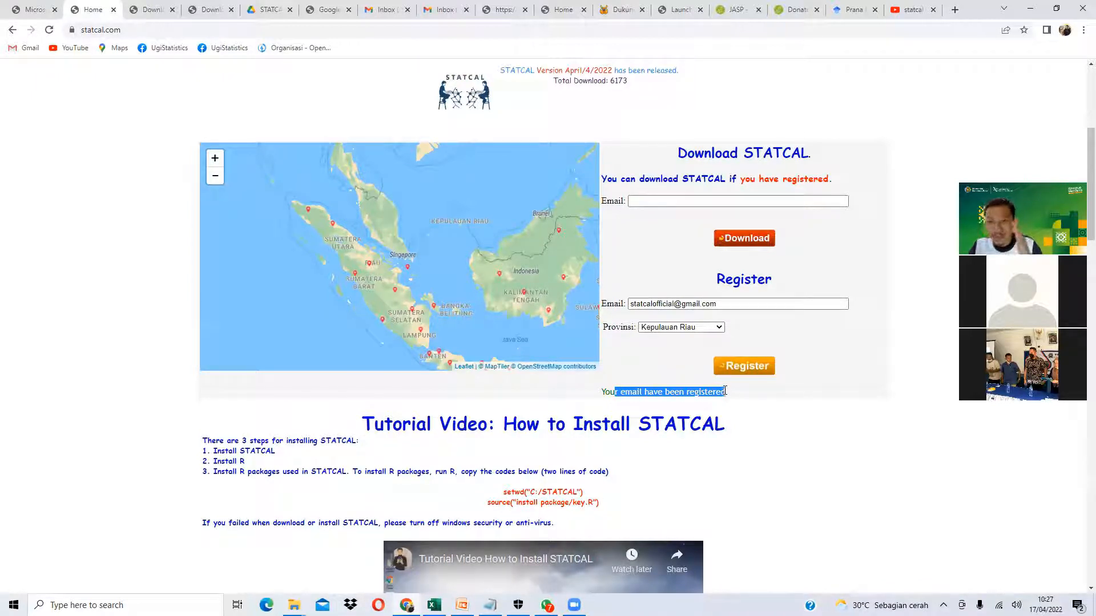
click(665, 201)
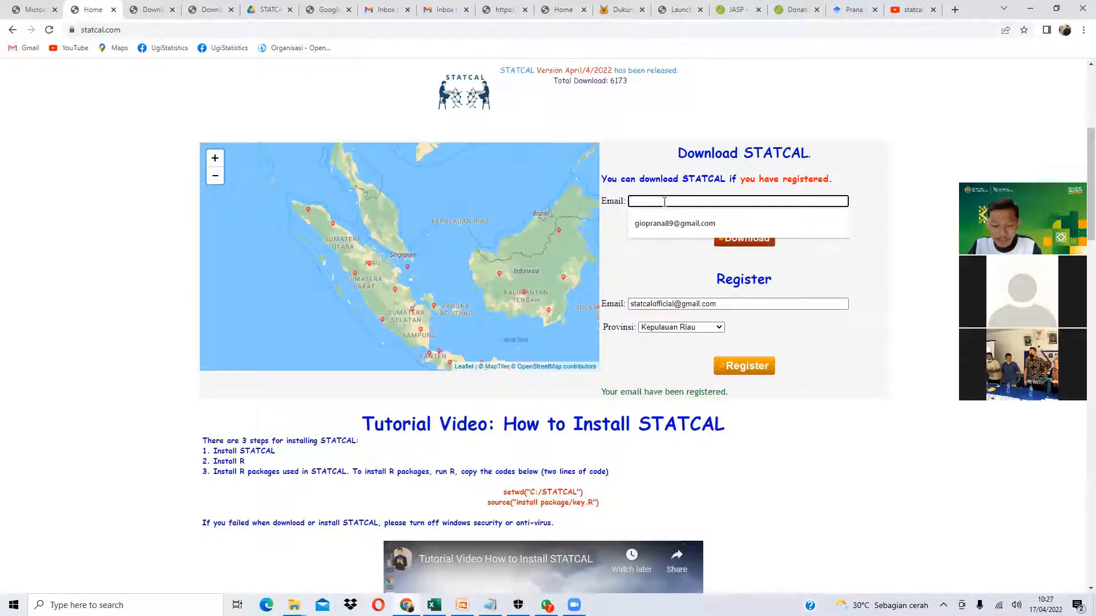
- Request the STATCAL download link using the registered e-mail address
click(744, 244)
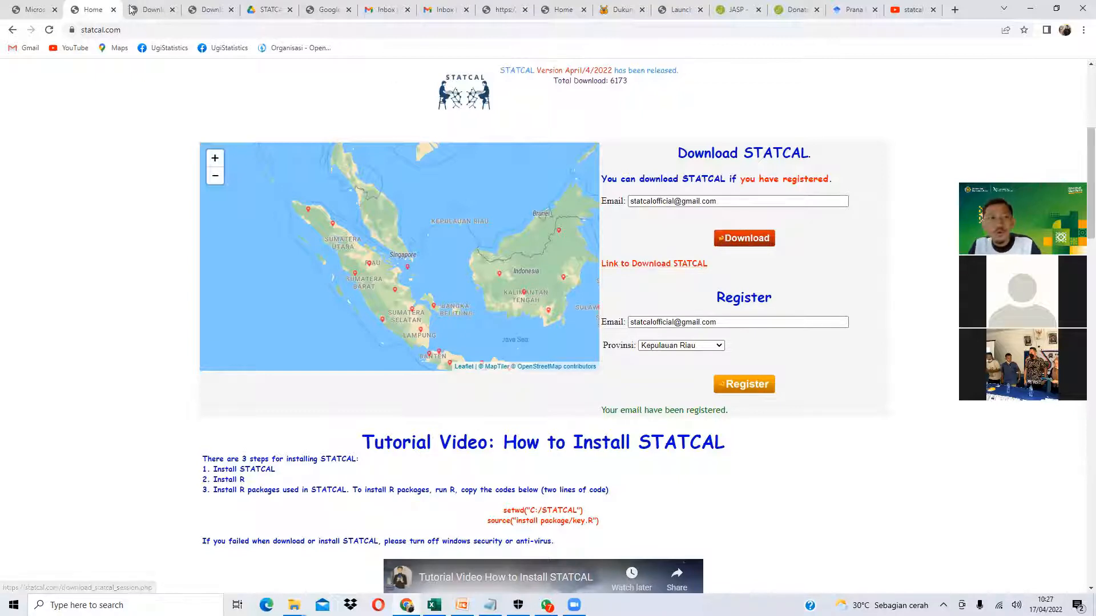
click(49, 31)
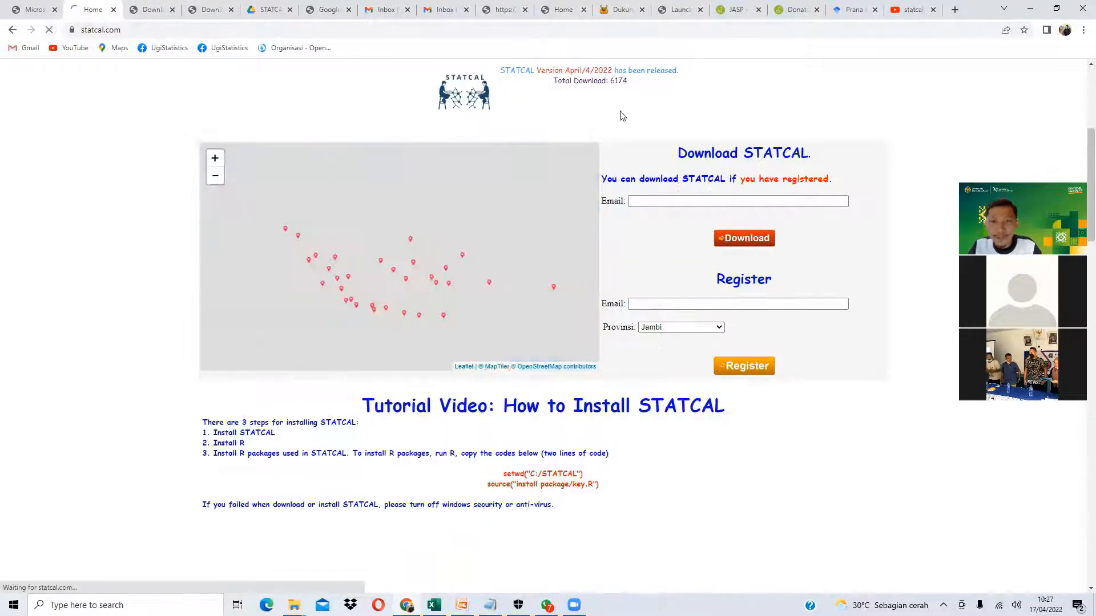
- Try downloading with an unregistered e-mail and highlight the 'not registered' warning
click(669, 200)
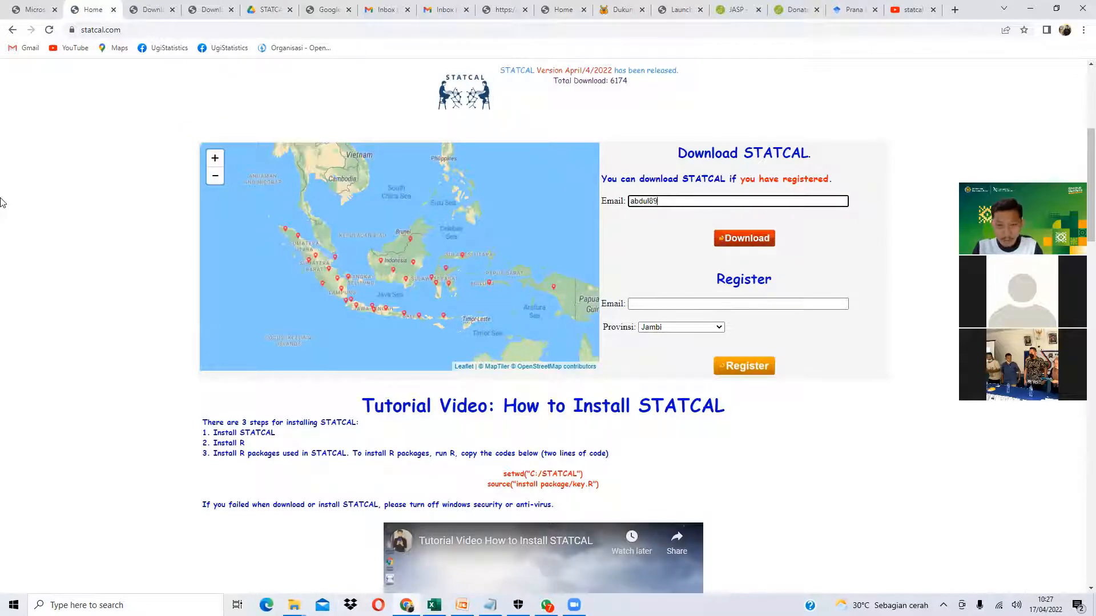
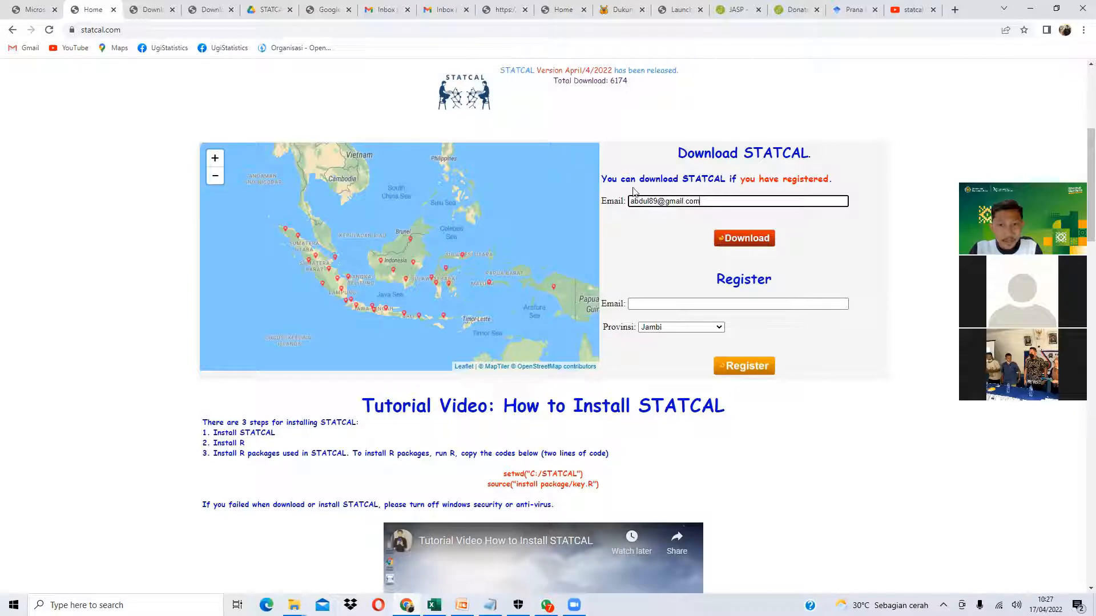
click(767, 246)
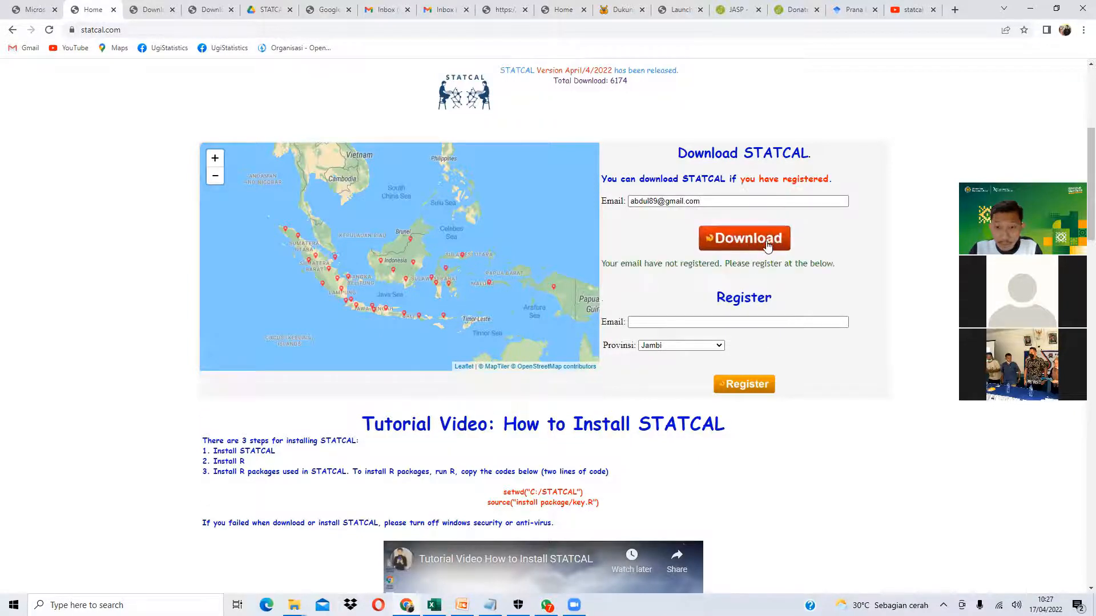
drag(615, 265, 789, 273)
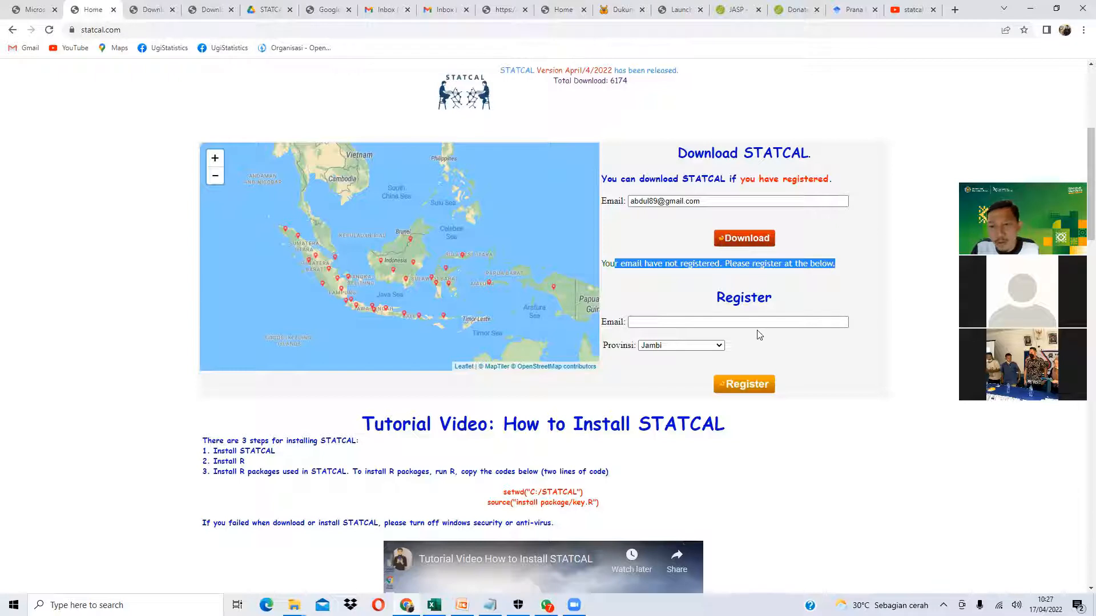
click(731, 321)
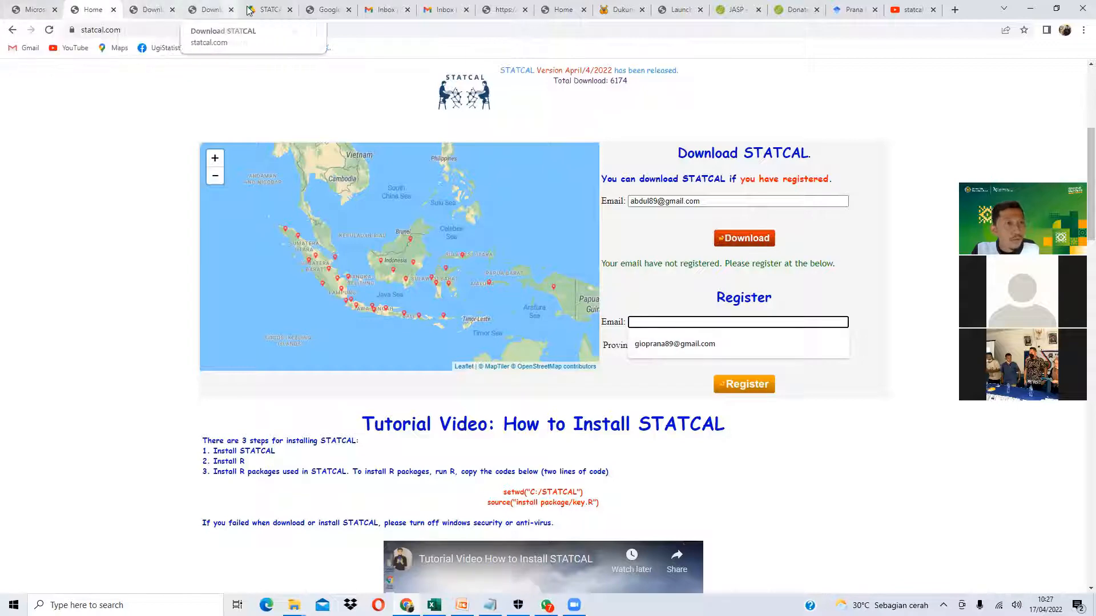
- Open the Email Verification message in the STATCAL Gmail inbox and follow its verification link
click(210, 9)
click(381, 9)
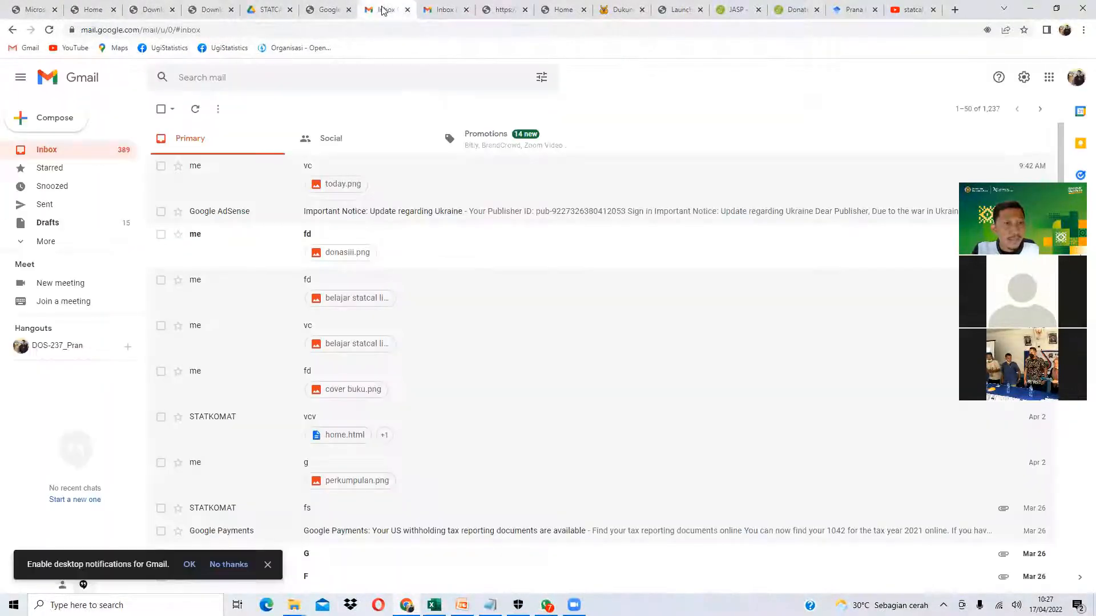
click(439, 9)
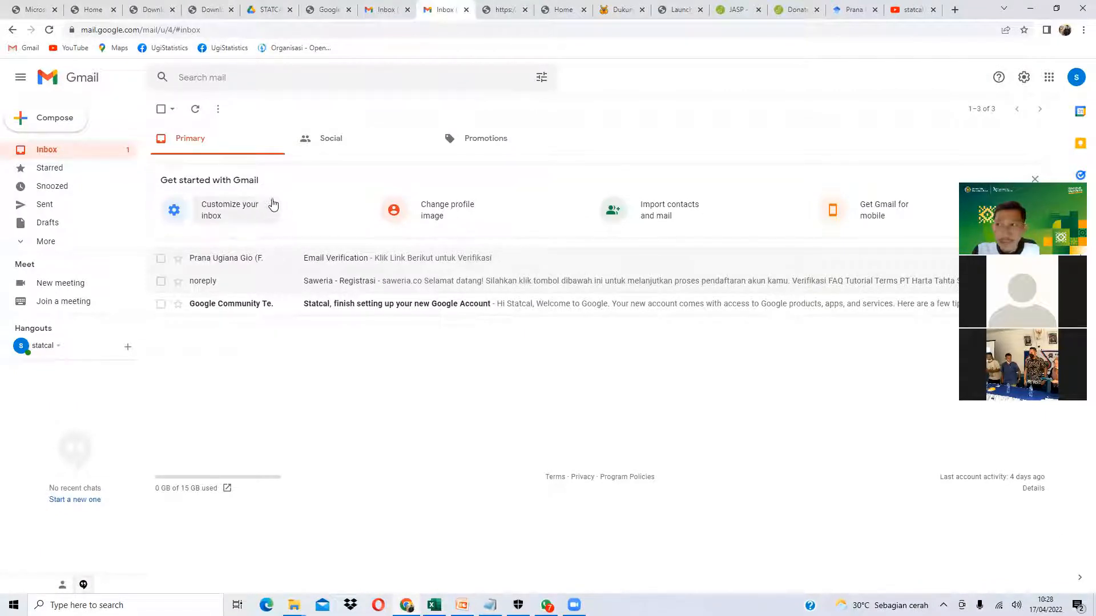
click(323, 264)
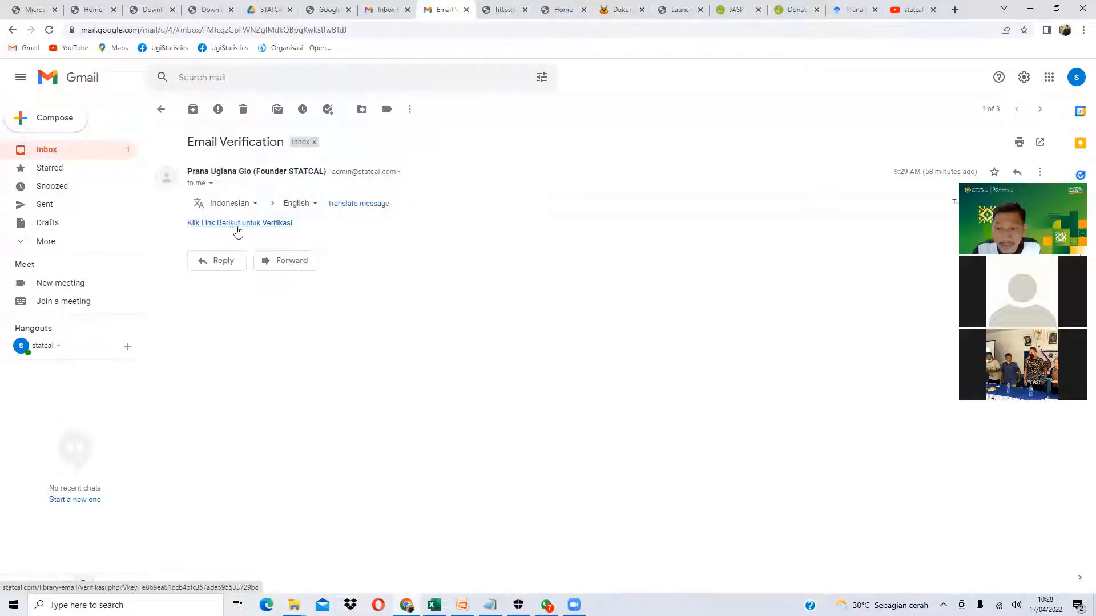
click(238, 224)
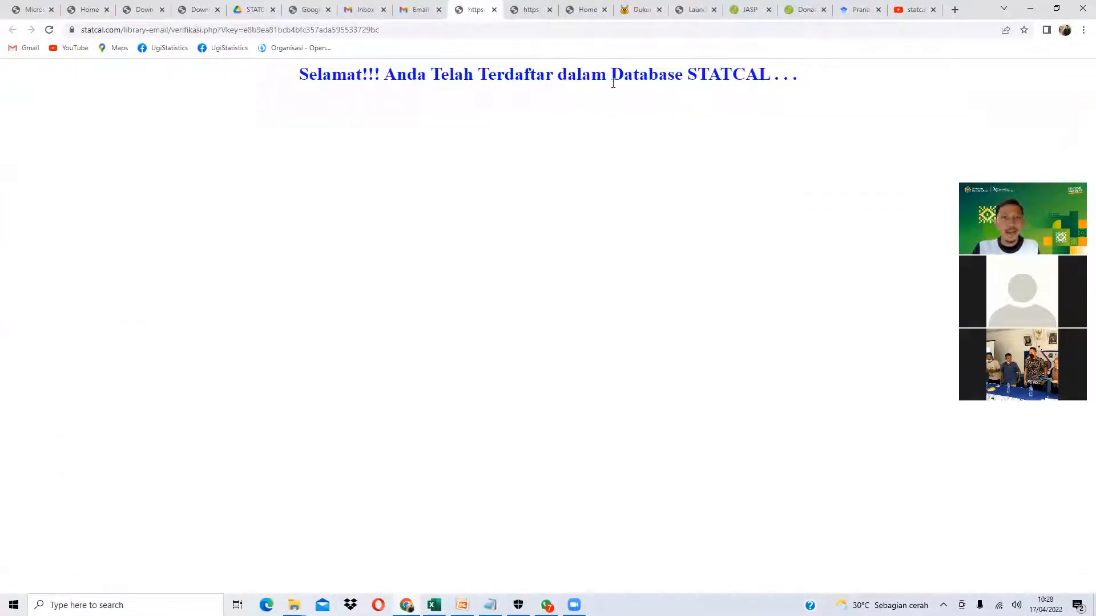
drag(331, 77, 605, 82)
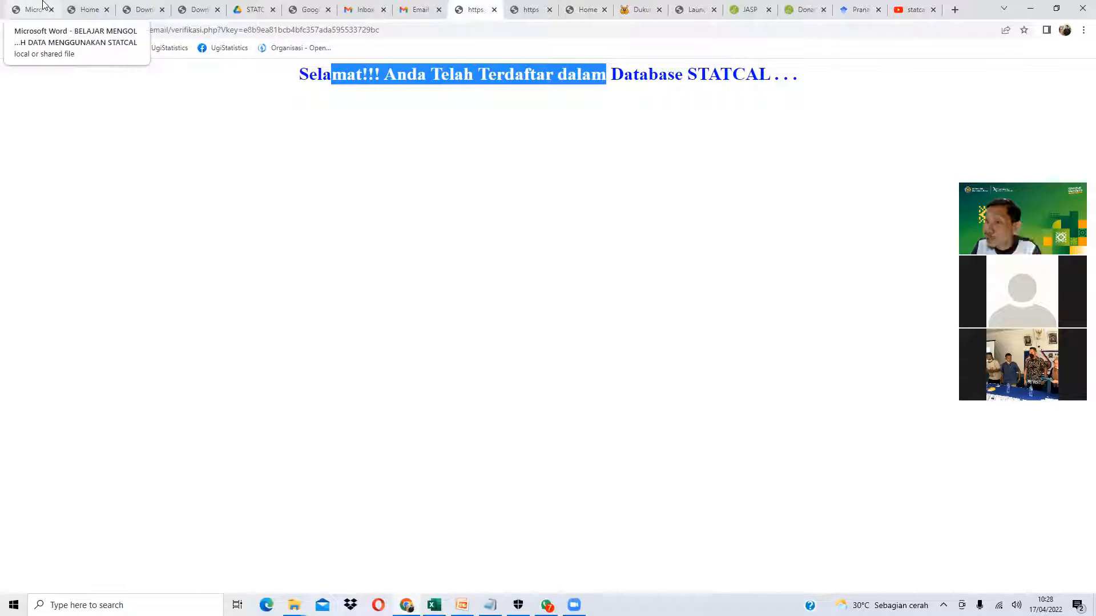
- Reopen the Email Verification message and follow its verification link a second time
click(86, 9)
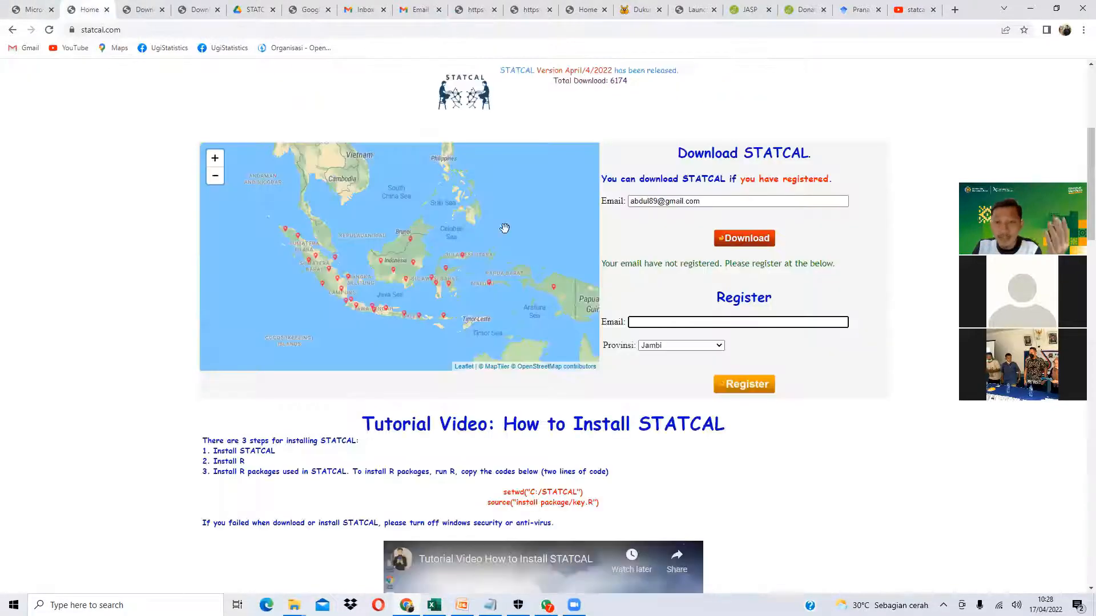
click(680, 321)
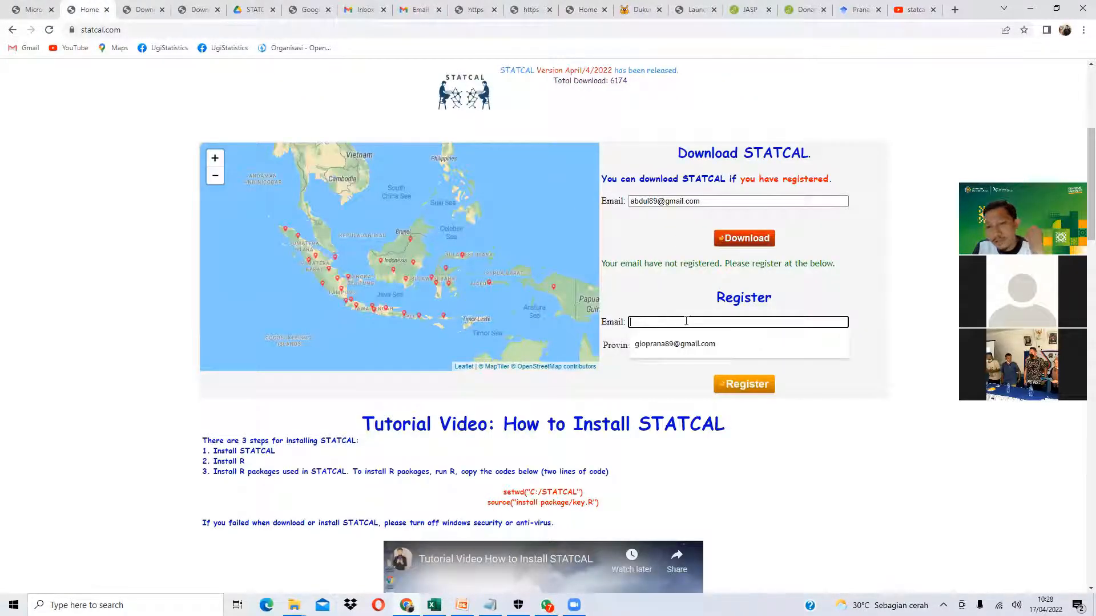
click(870, 296)
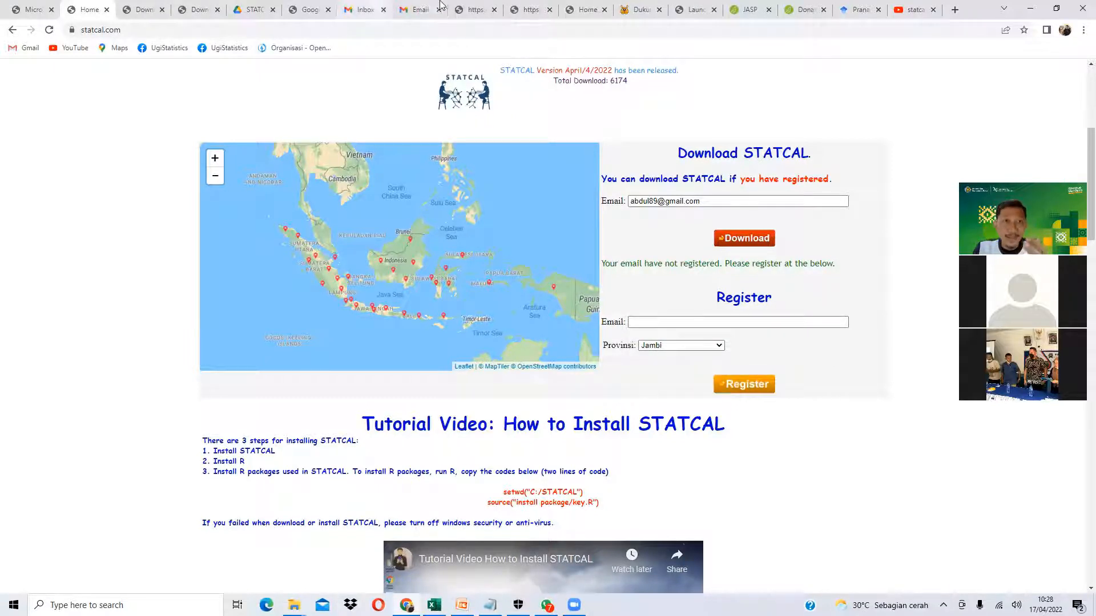
click(418, 9)
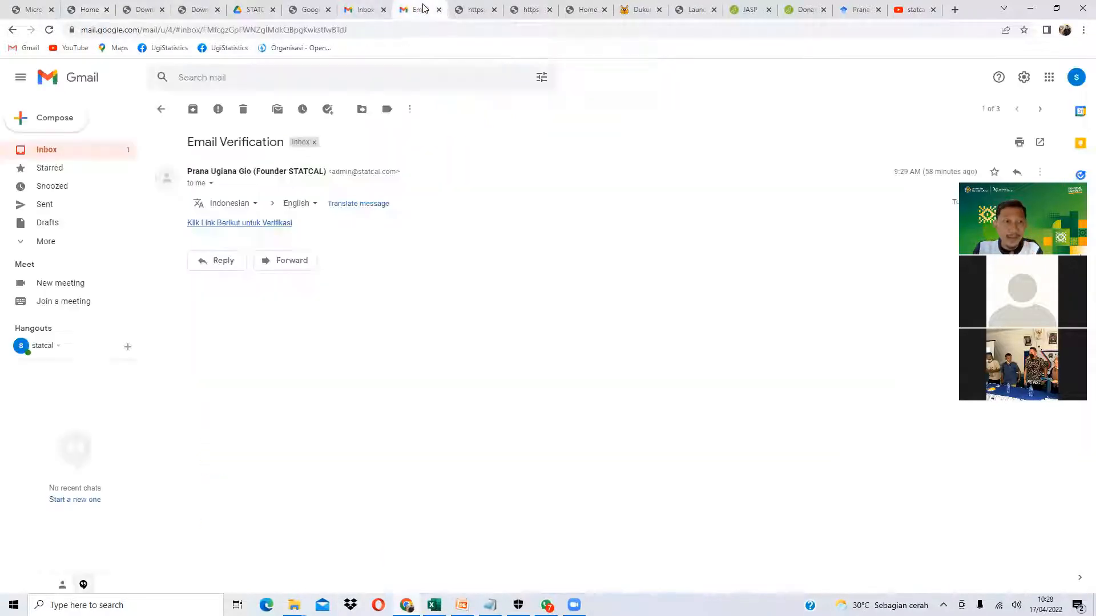
click(80, 151)
click(244, 258)
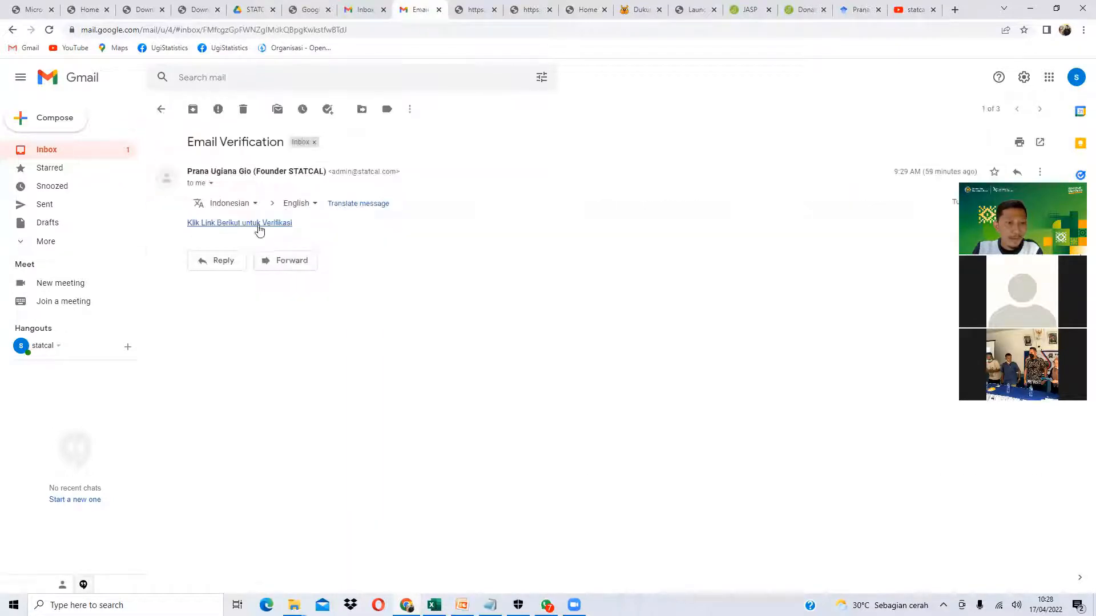
click(259, 224)
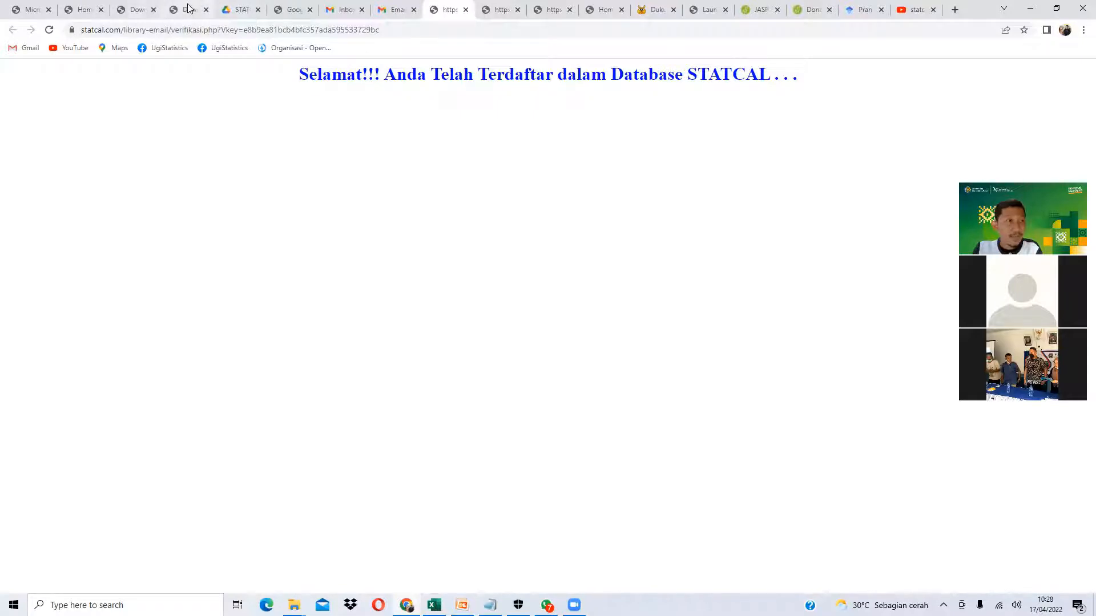
click(126, 9)
- Request the download with the registered e-mail and open the version list, newest 4/April/2022
click(82, 9)
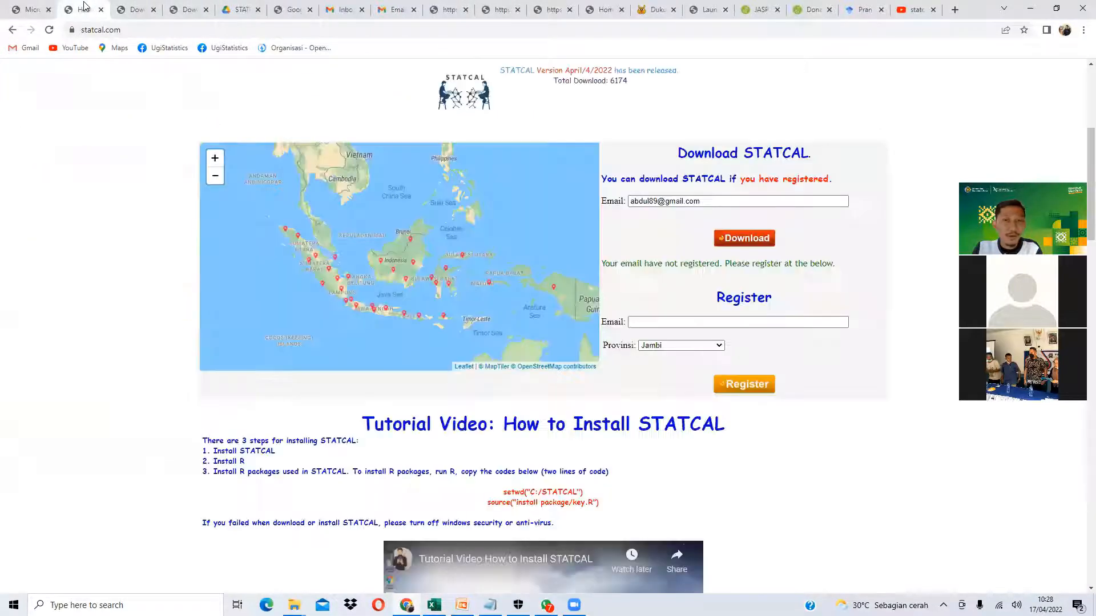
click(50, 31)
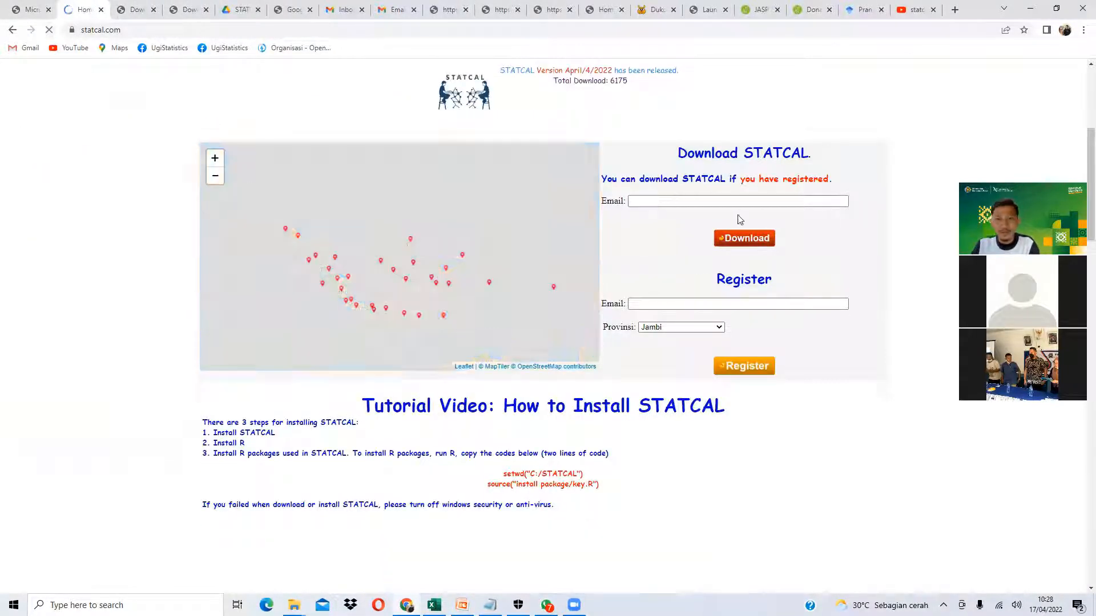
click(705, 201)
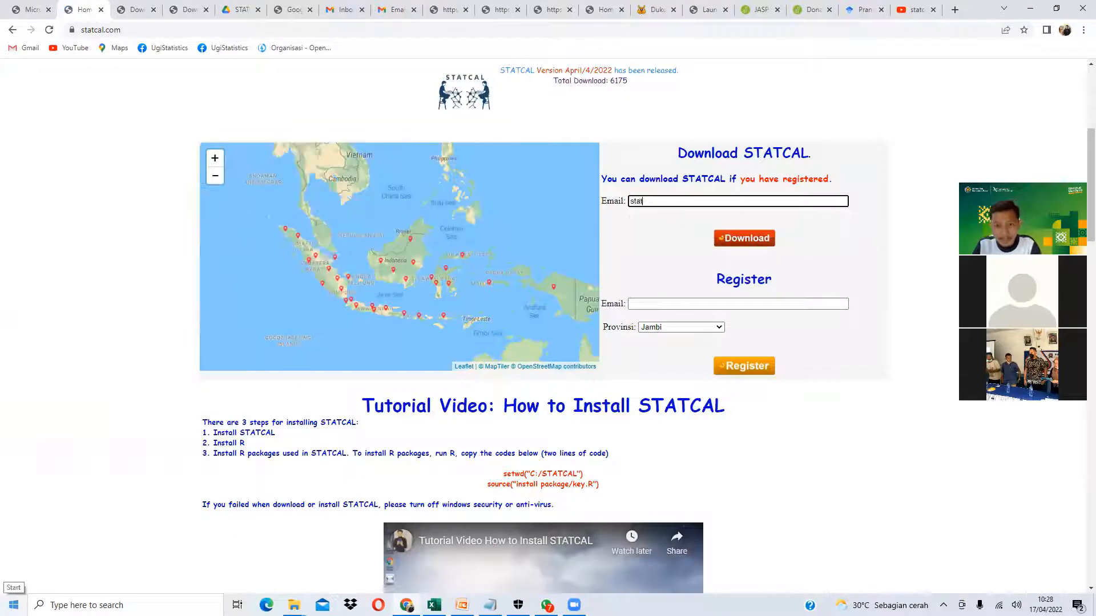
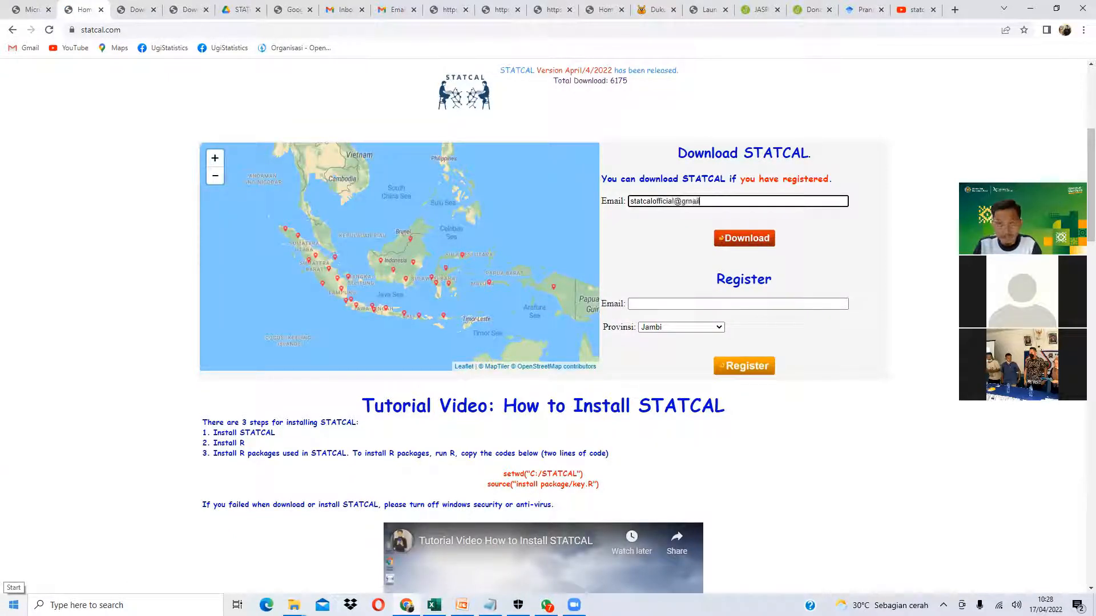
click(744, 238)
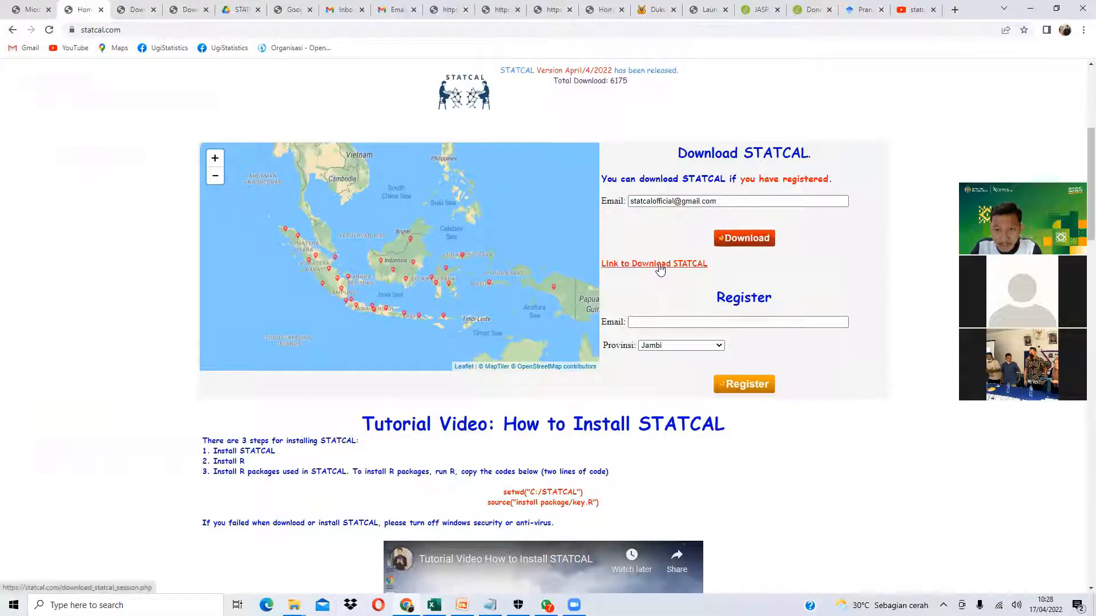
click(659, 264)
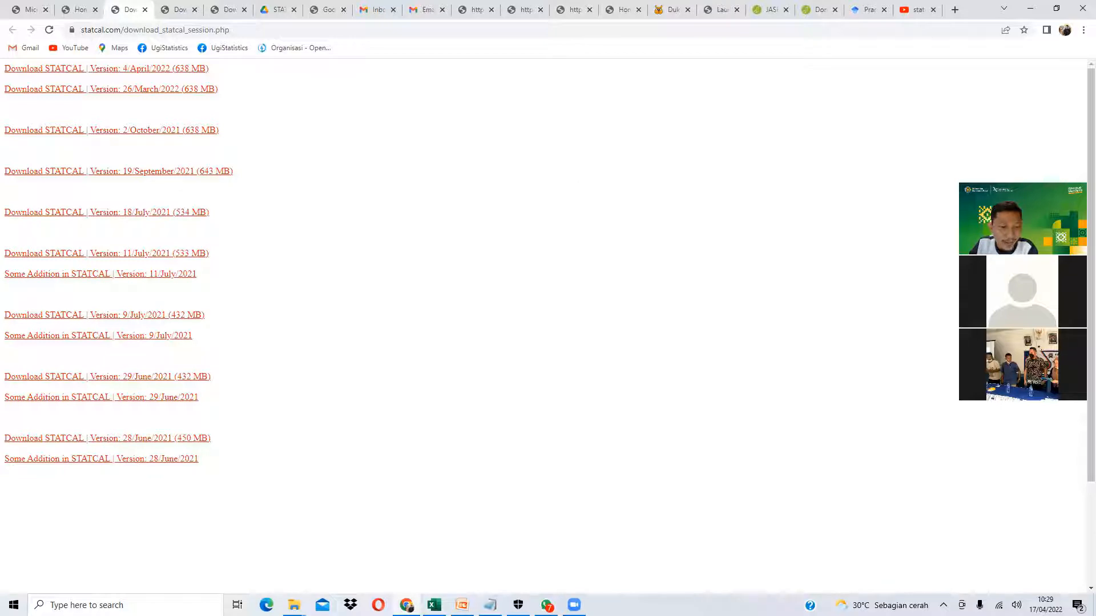
click(294, 605)
- Bring up the Windows (C:) drive window holding the STATCAL installer and maximize it
click(351, 553)
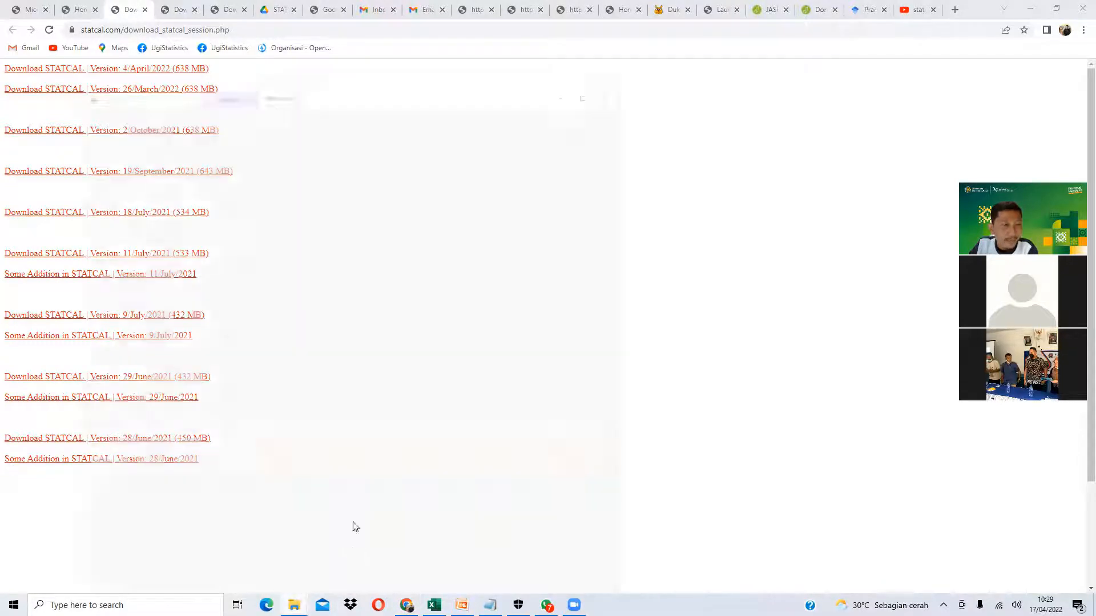
click(618, 8)
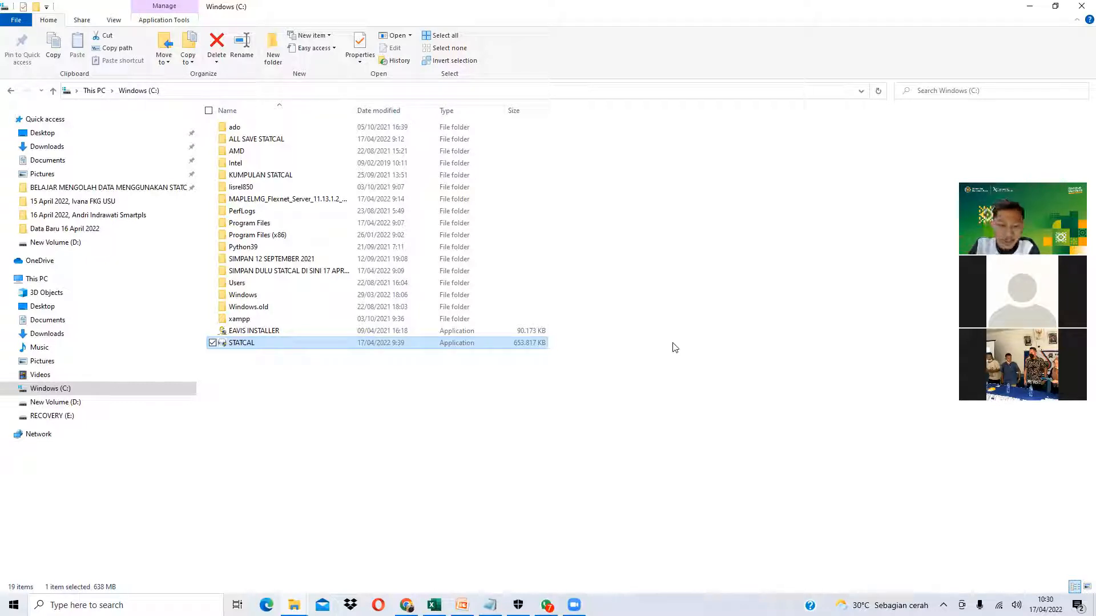
- Scroll through Virus & threat protection settings to confirm real-time, cloud and tamper protection are Off
click(518, 605)
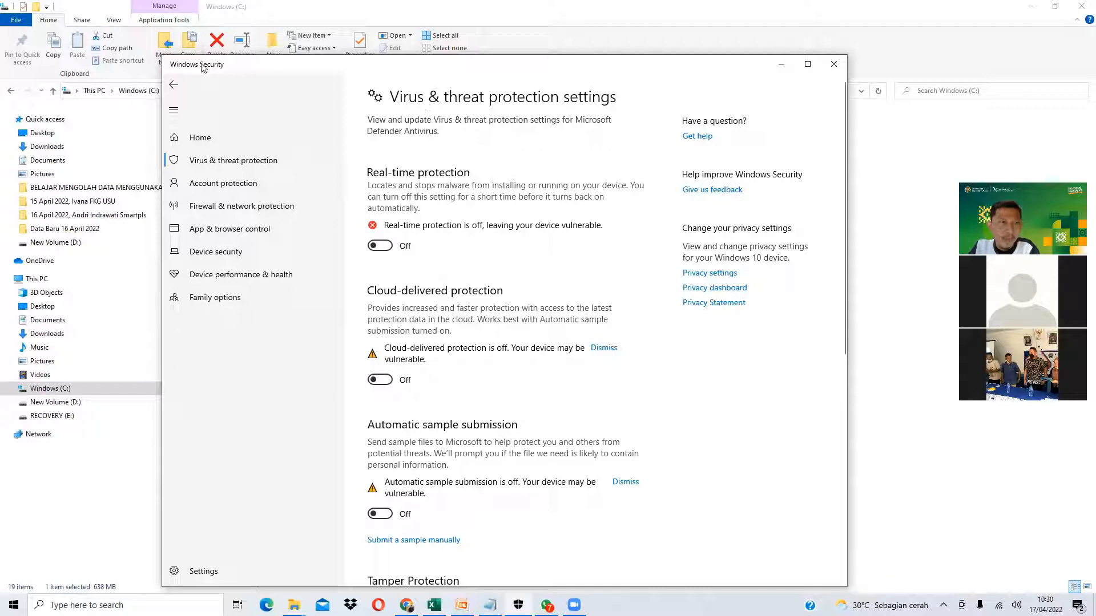
scroll(415, 319, down, 3)
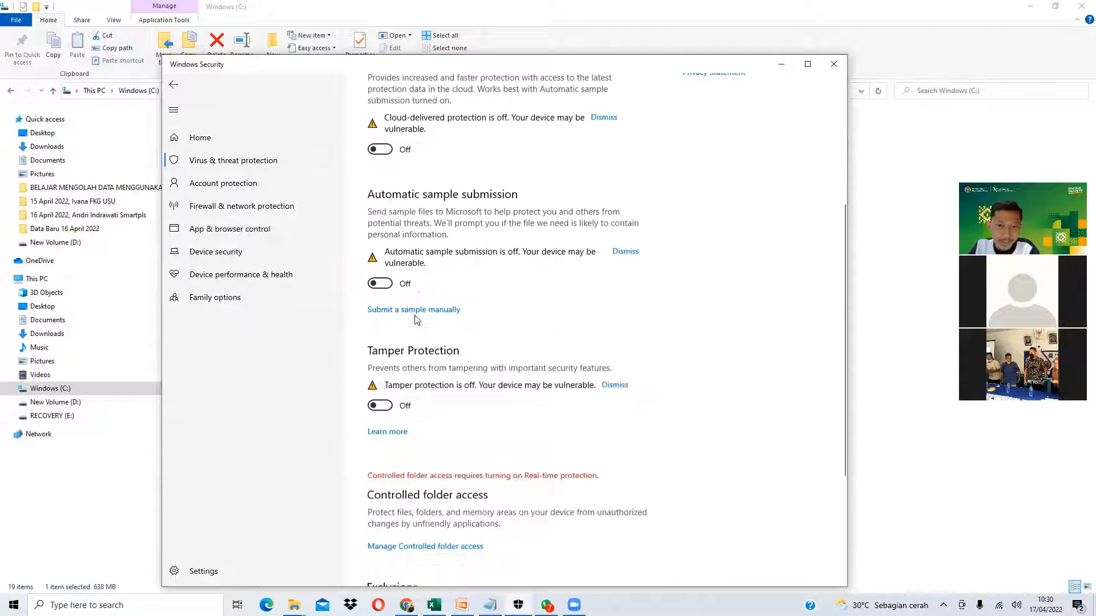
scroll(405, 286, up, 6)
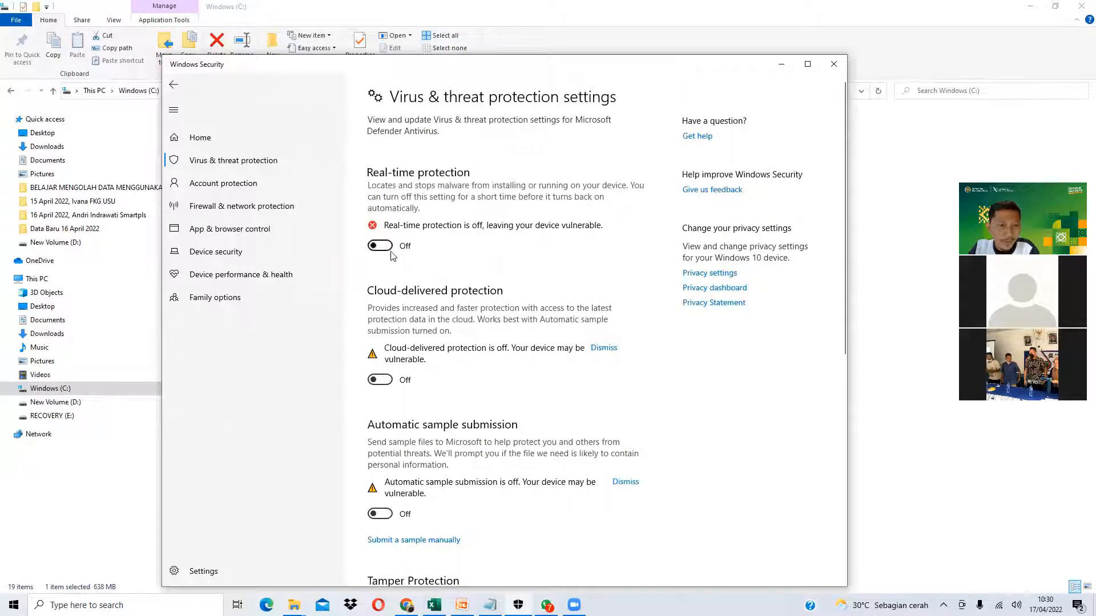
scroll(406, 294, down, 6)
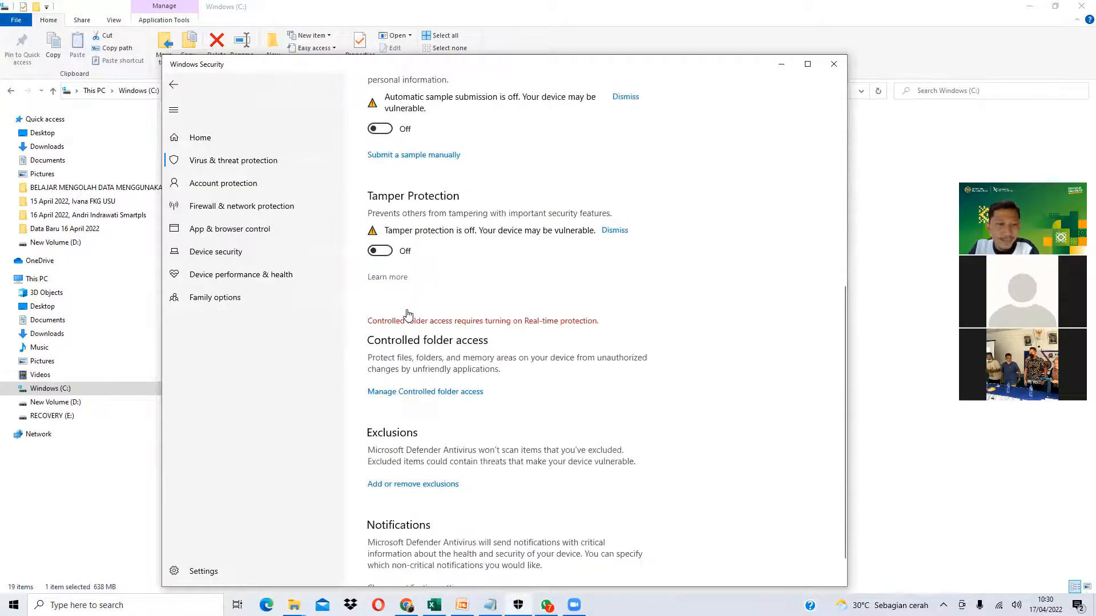
scroll(407, 314, up, 6)
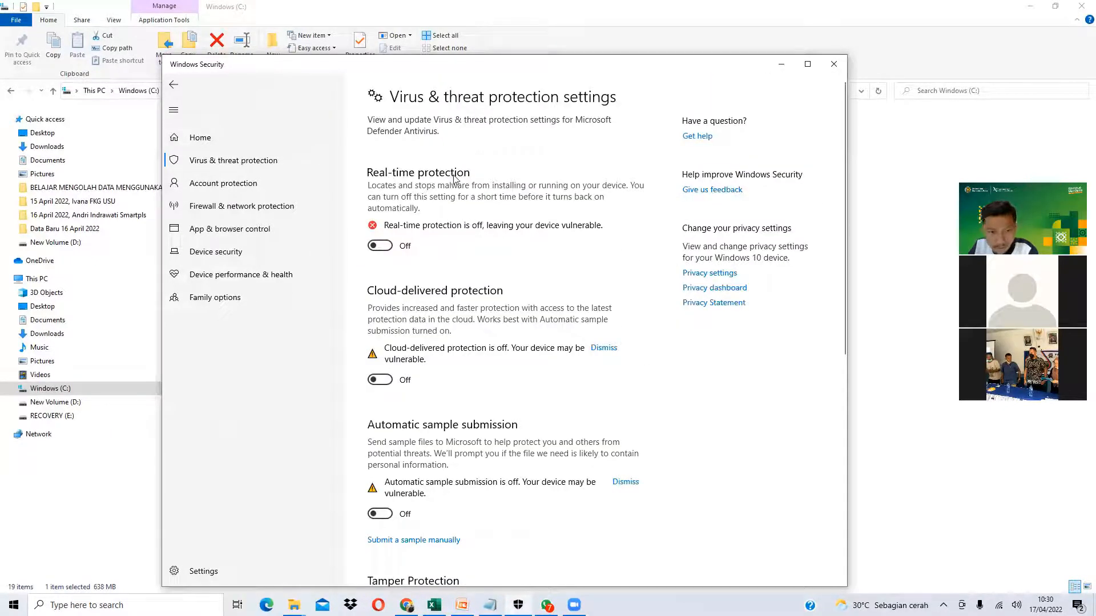
scroll(434, 373, down, 5)
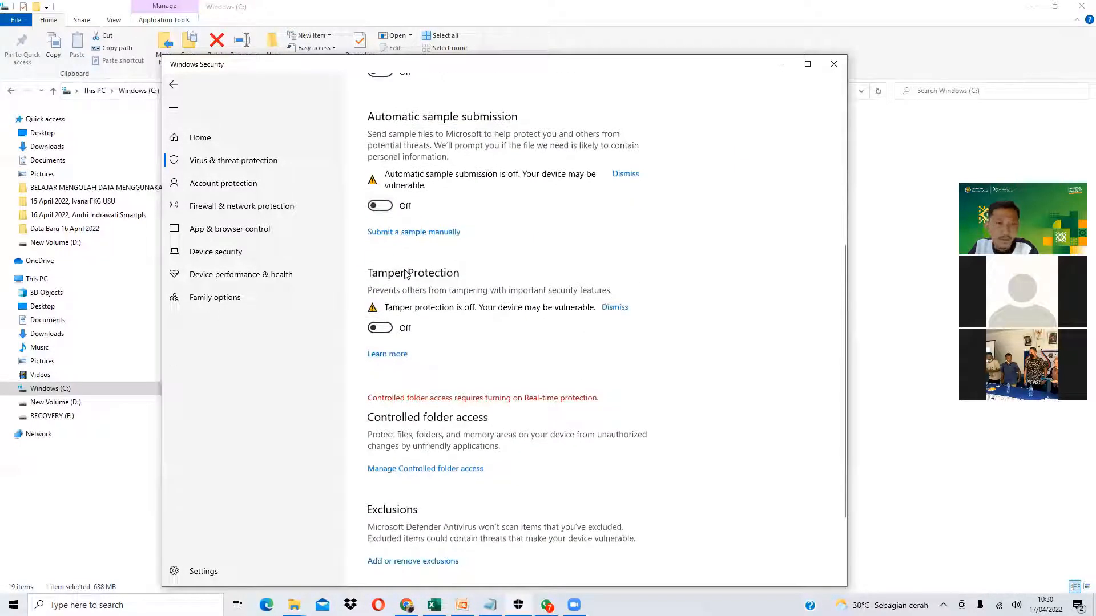
scroll(406, 275, up, 6)
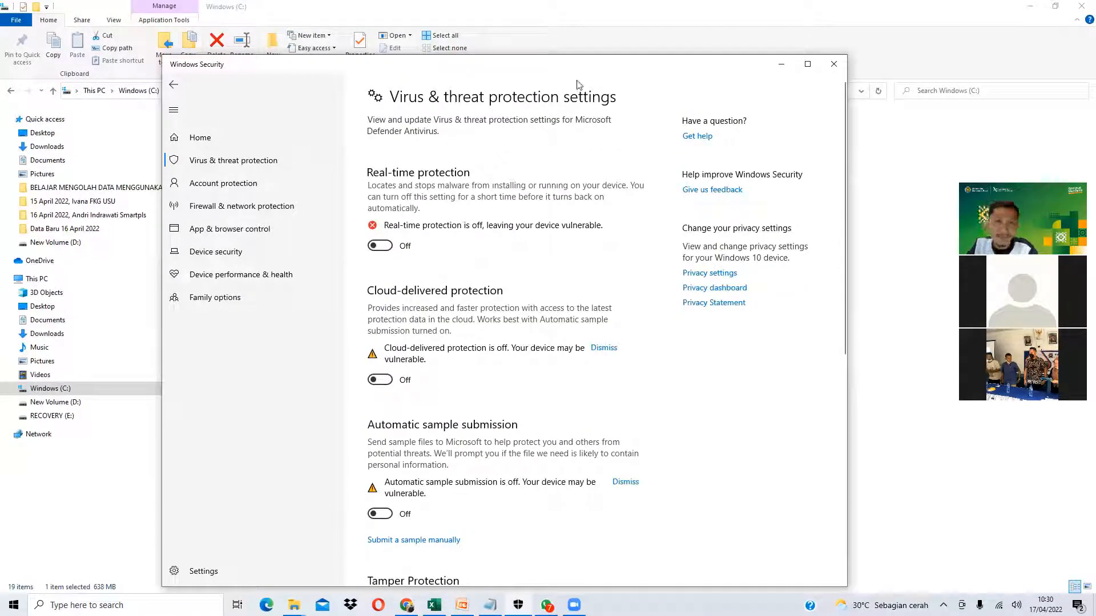
- Run the STATCAL installer as administrator, keeping the default location and desktop icon, and install
click(761, 101)
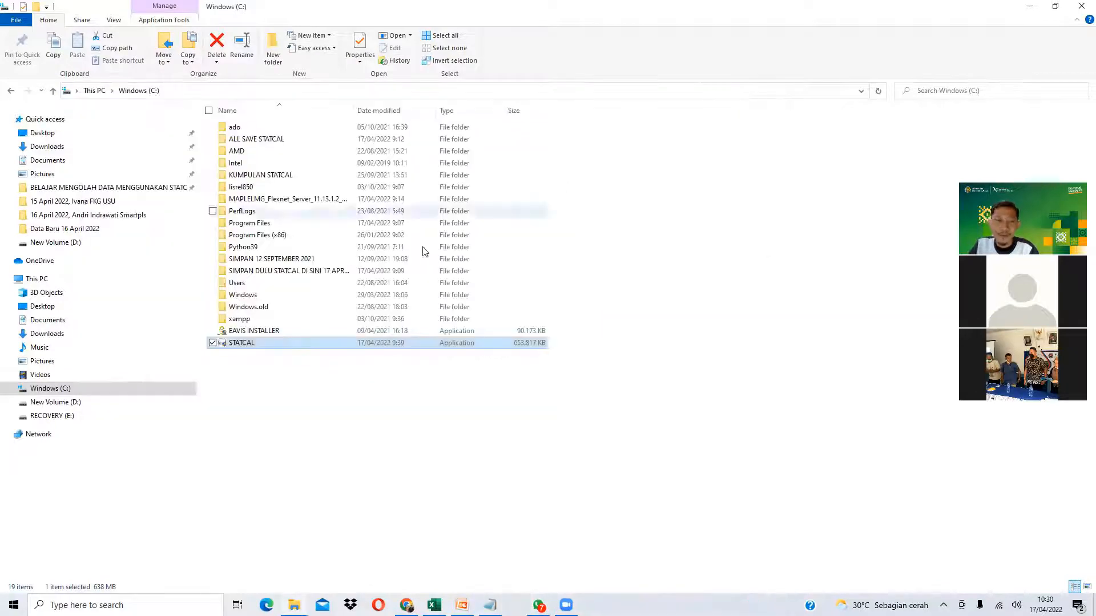
right_click(246, 349)
click(129, 85)
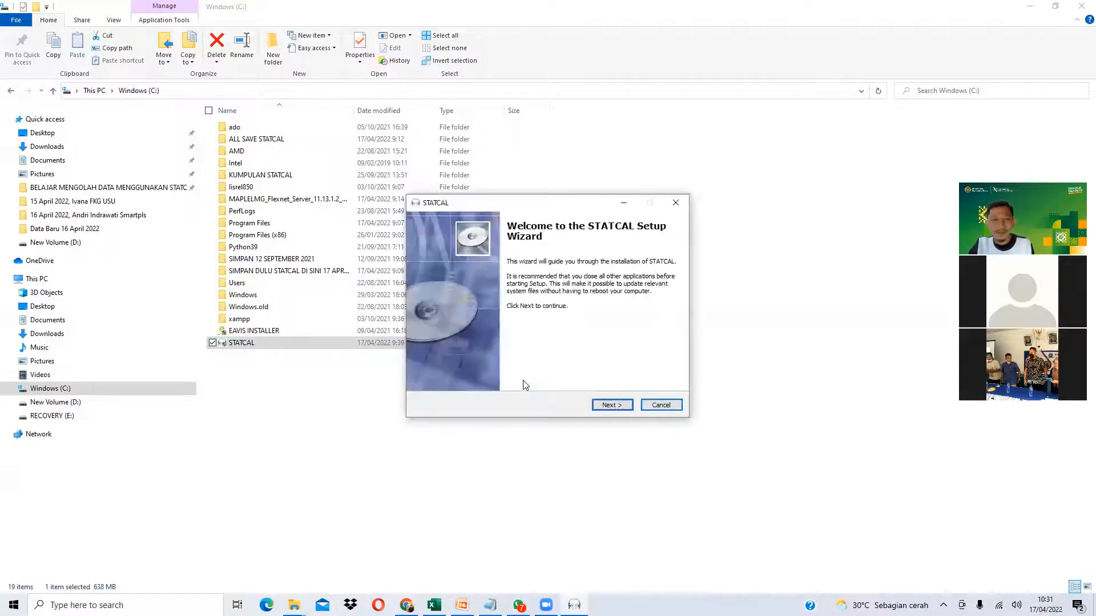
click(627, 408)
click(627, 410)
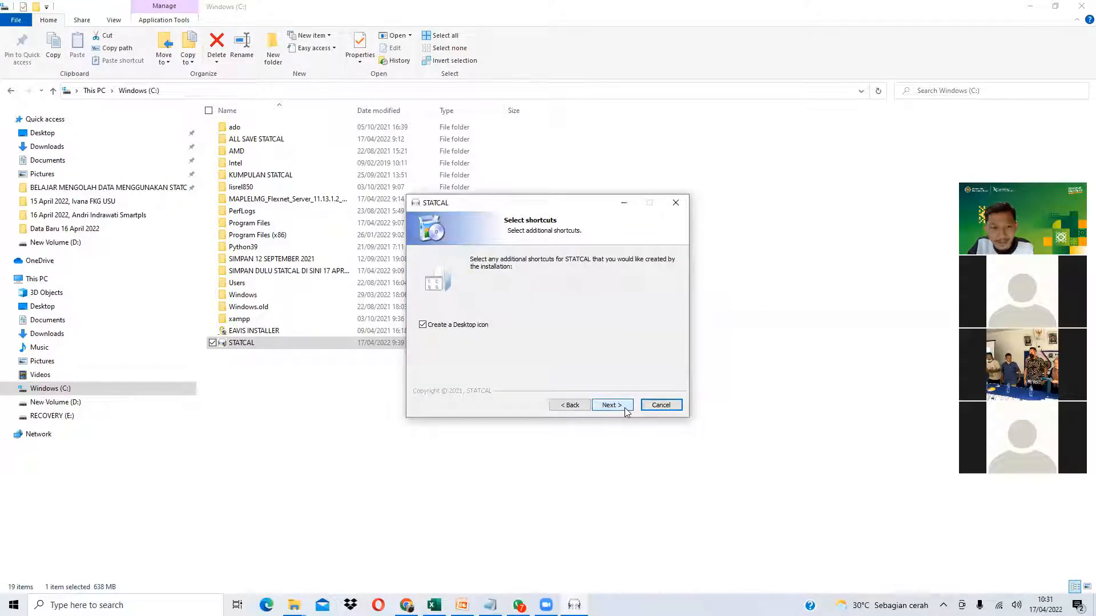
click(626, 410)
click(626, 410)
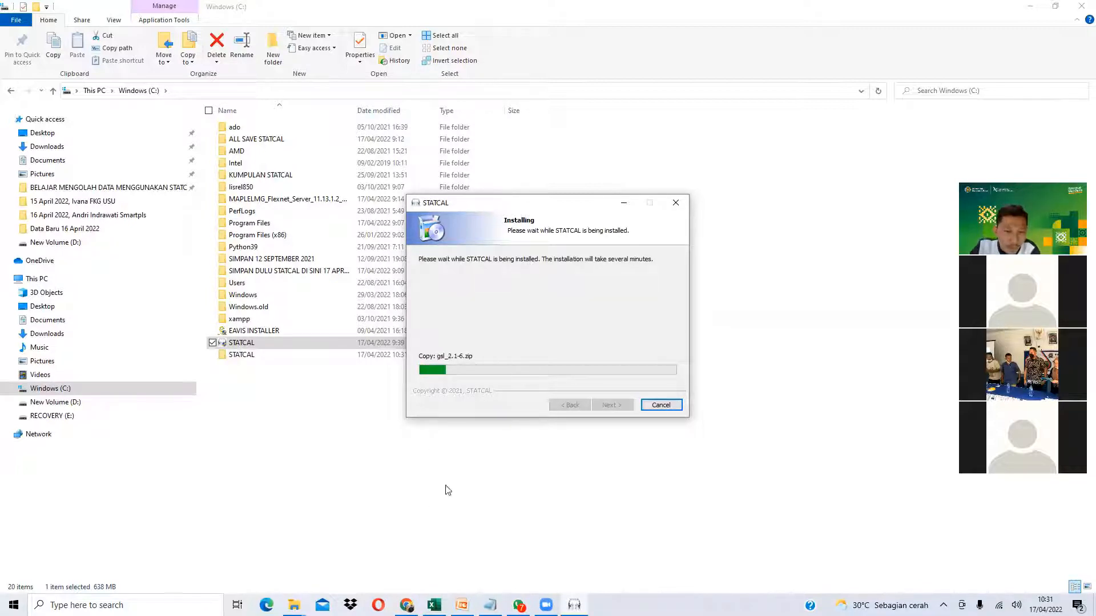
- On statcal.com, highlight the installation-steps sentence and step 1, Install STATCAL
click(407, 605)
click(88, 10)
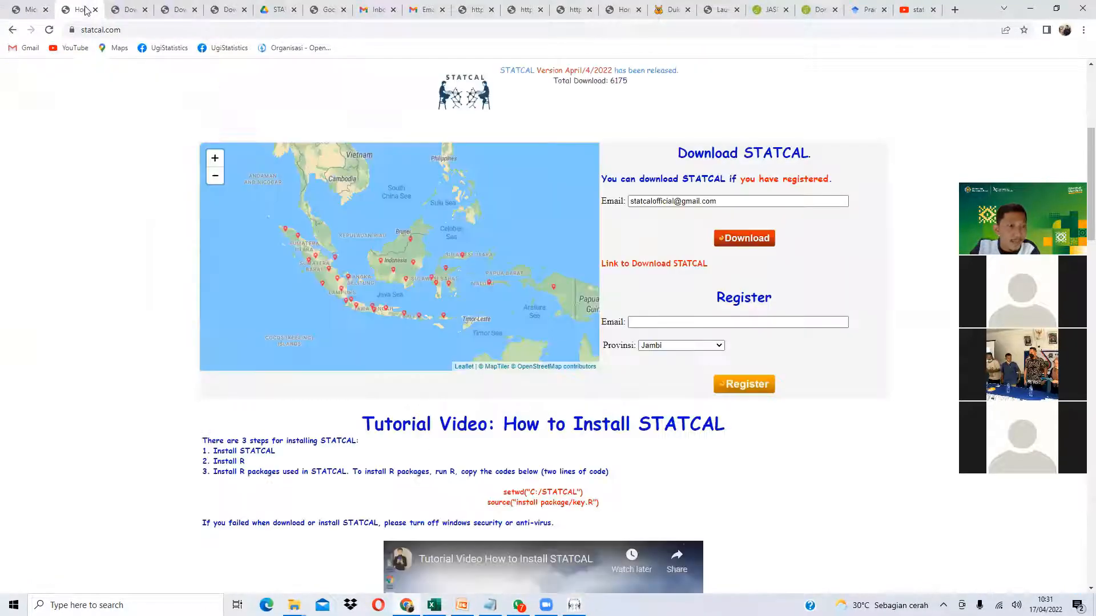
scroll(91, 238, down, 1)
drag(218, 382, 342, 386)
drag(212, 395, 275, 393)
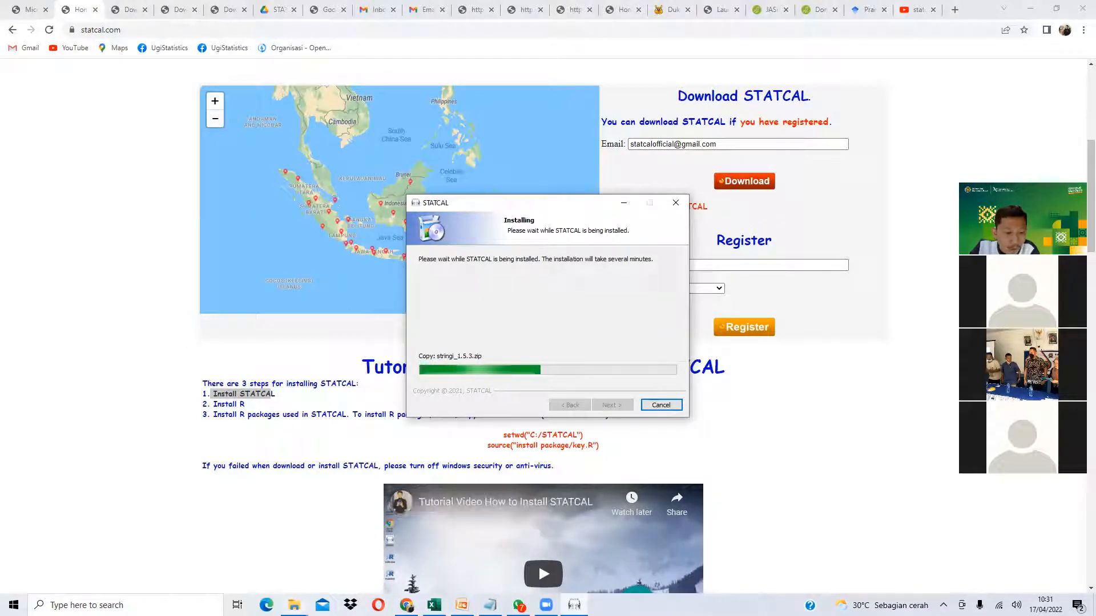
click(294, 605)
- Check the new STATCAL folder on the C: drive and finish the STATCAL installer
click(335, 518)
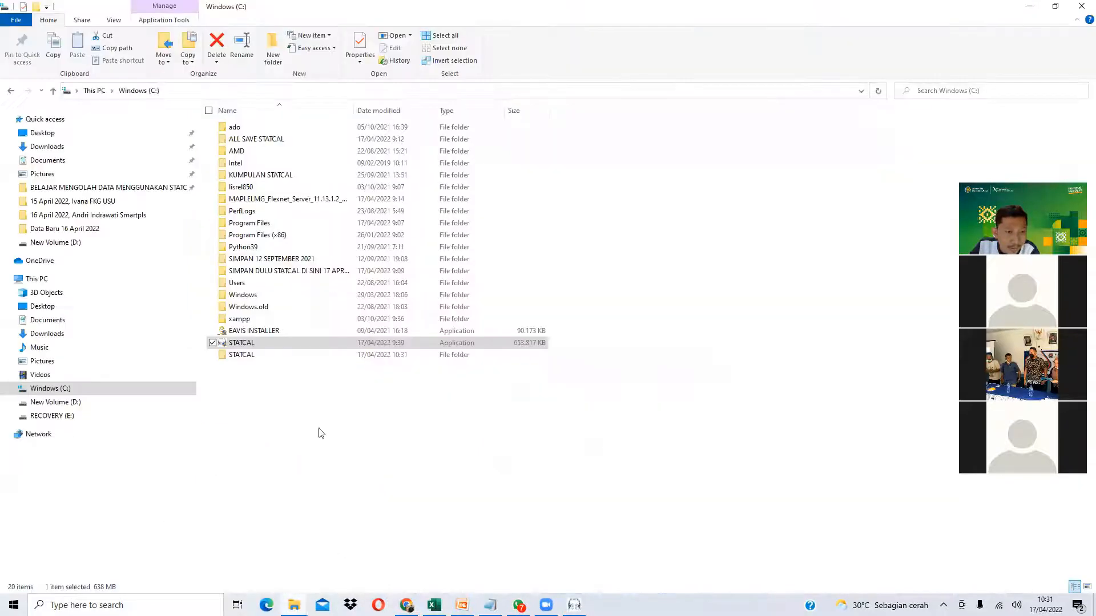
click(242, 358)
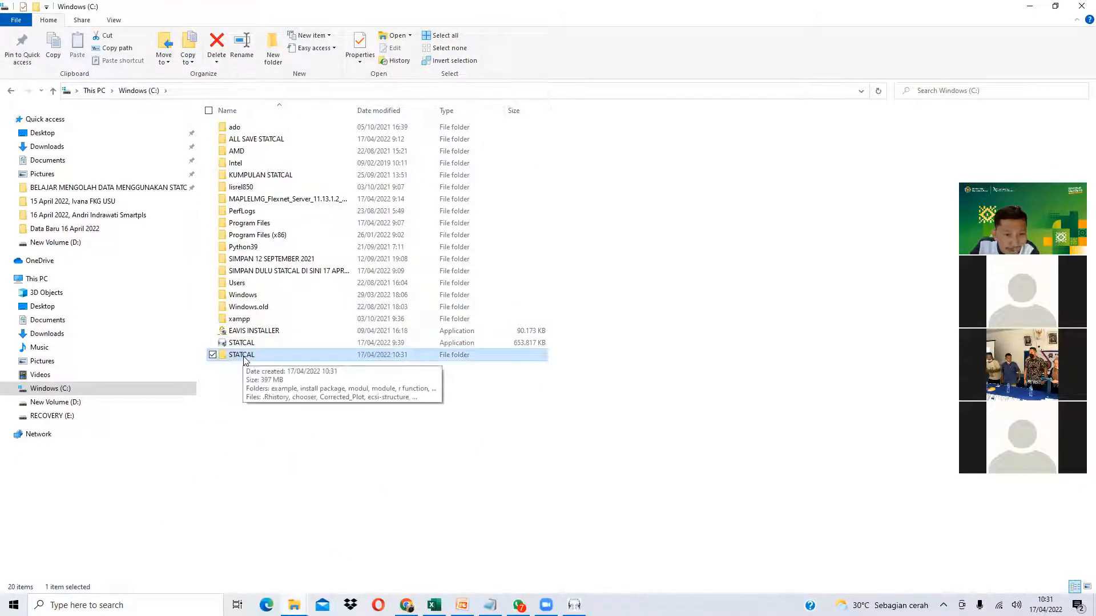
click(575, 605)
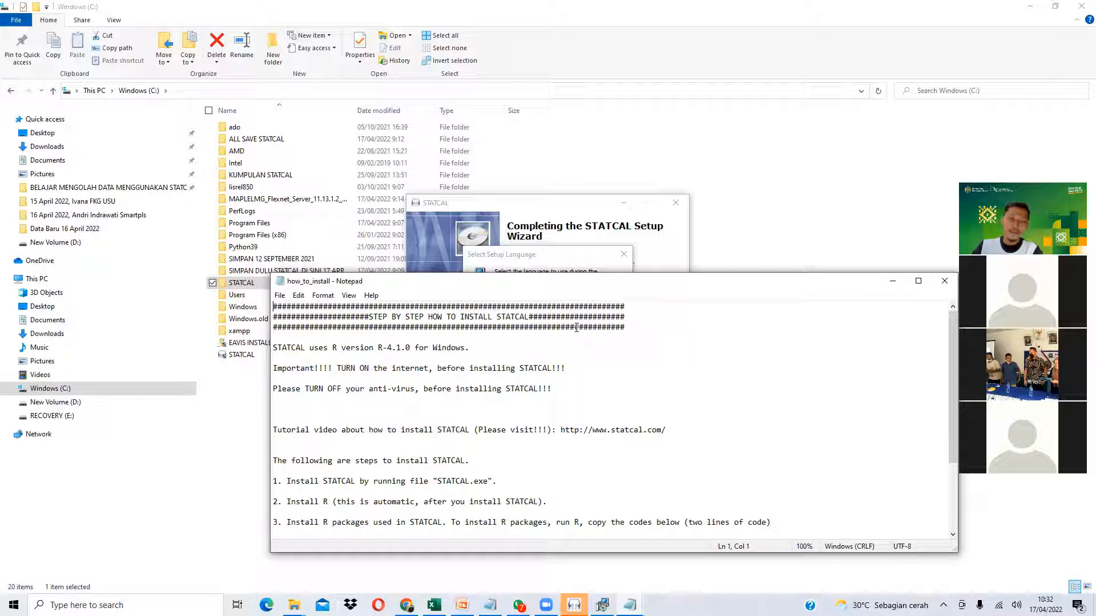
click(788, 198)
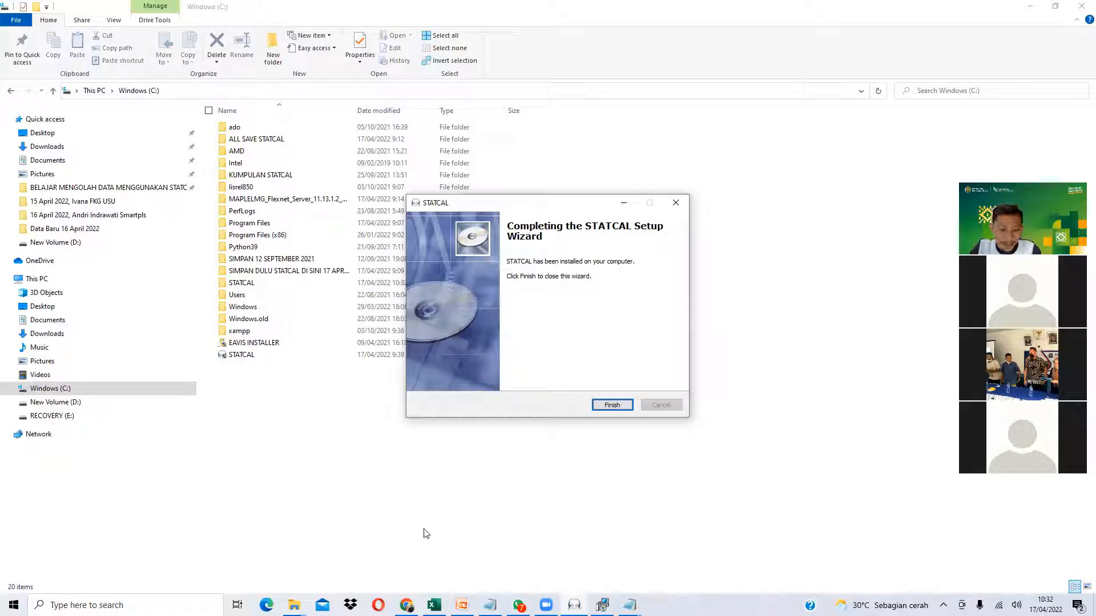
- Highlight step 2, Install R, on statcal.com, then show the organization structure slide
key(alt+Tab)
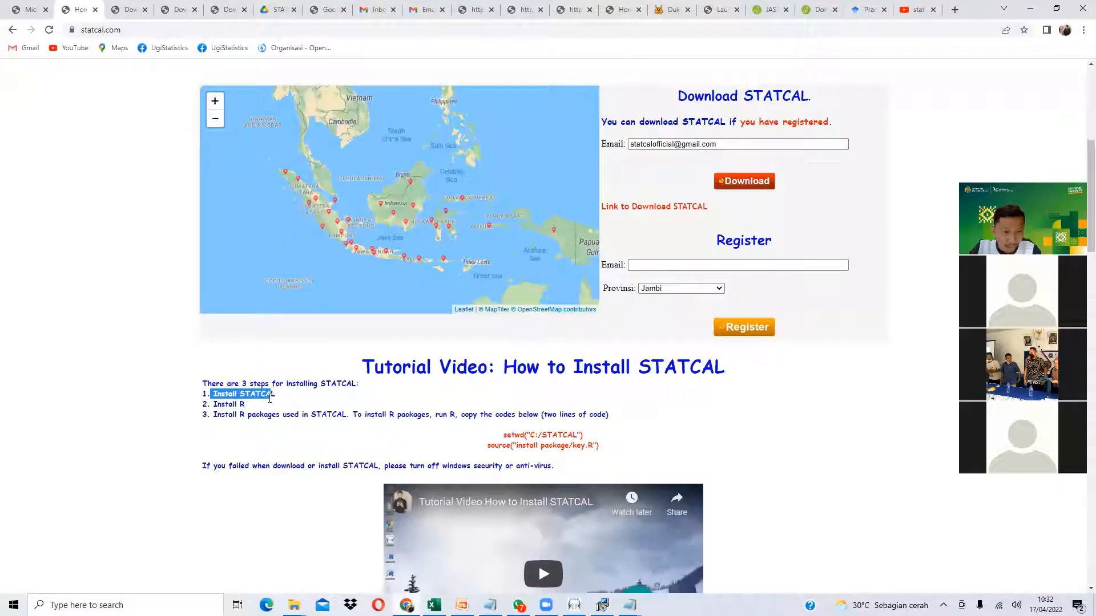
mouse_move(246, 407)
mouse_down()
mouse_move(203, 405)
mouse_move(242, 405)
mouse_up()
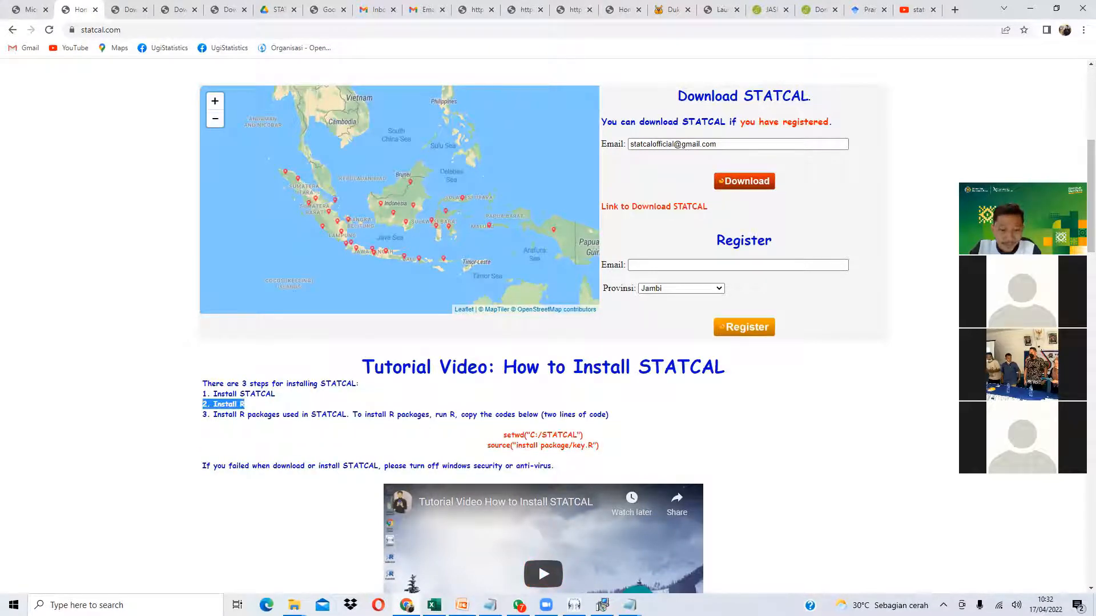
key(alt+Tab)
click(116, 158)
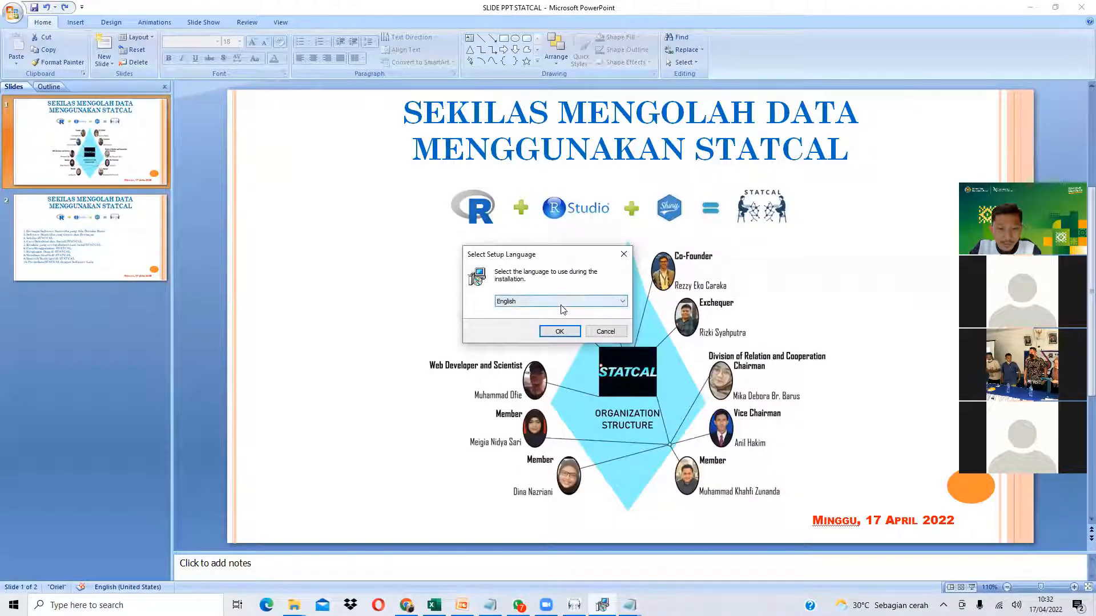
- Install R 4.1.0 in English with default settings plus a Quick Launch shortcut
click(559, 331)
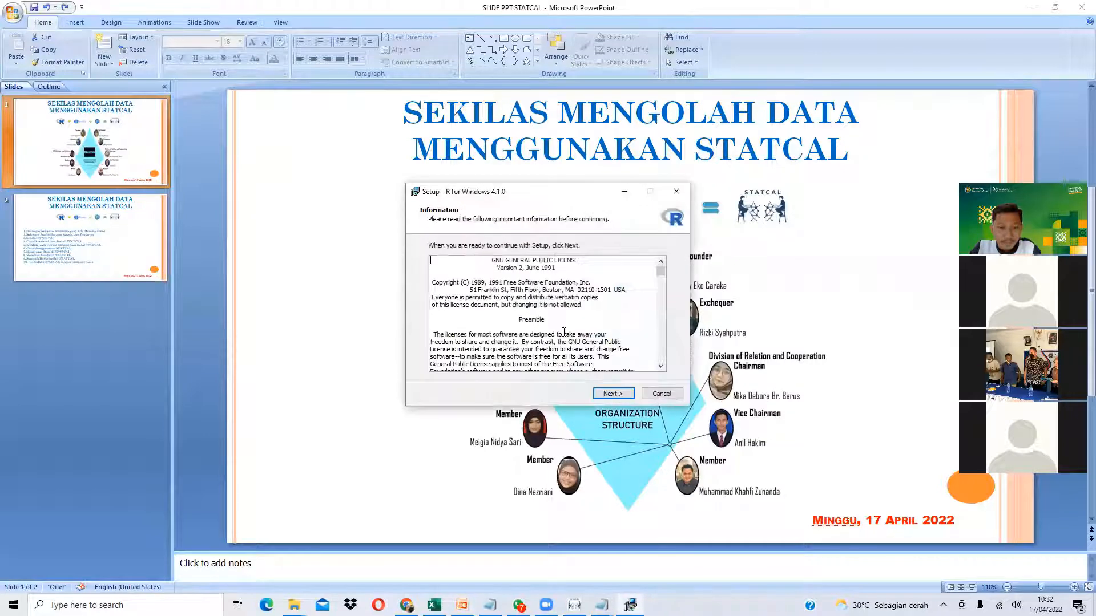
click(609, 394)
click(609, 393)
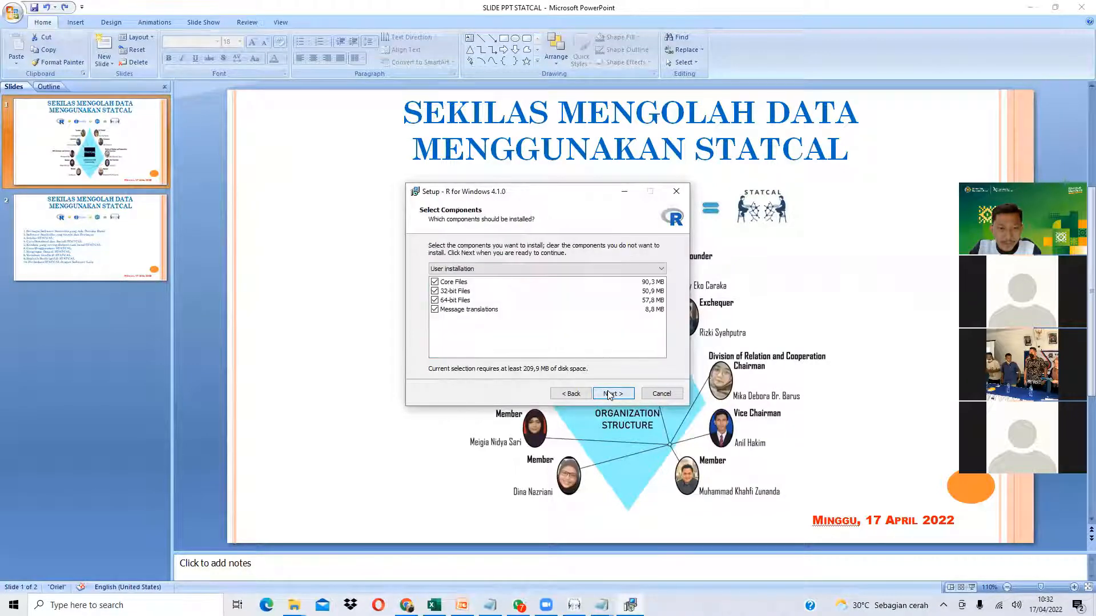
click(610, 393)
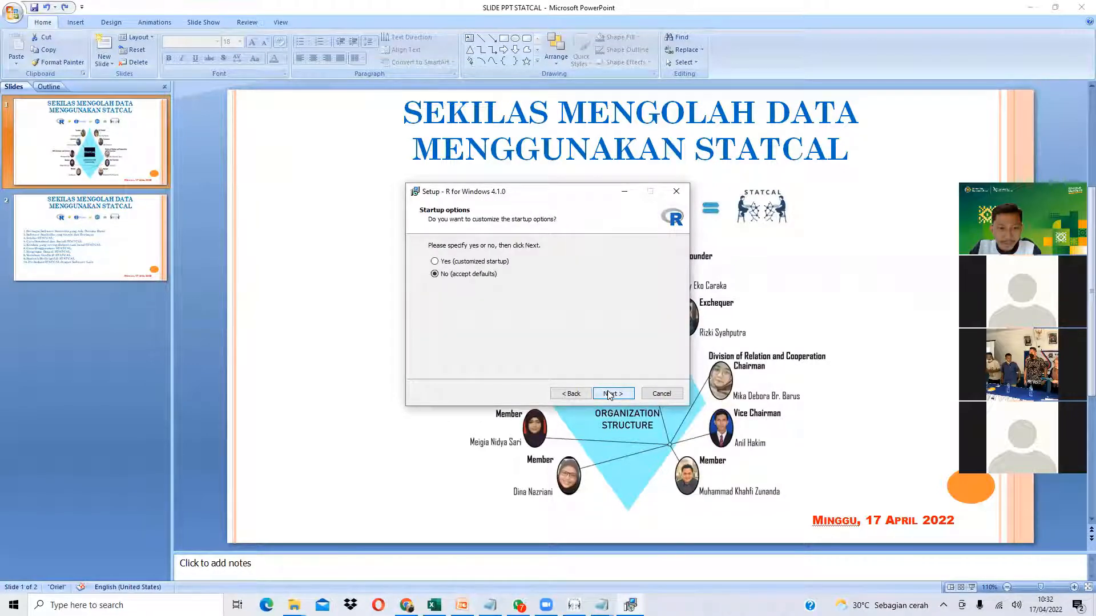
click(610, 394)
click(609, 394)
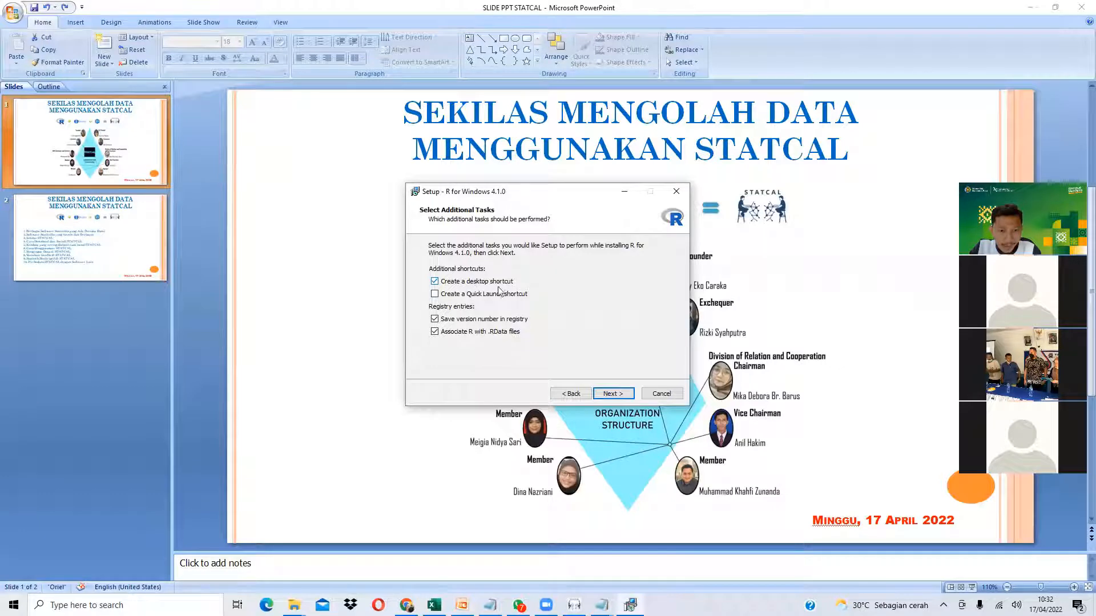
click(492, 293)
click(611, 394)
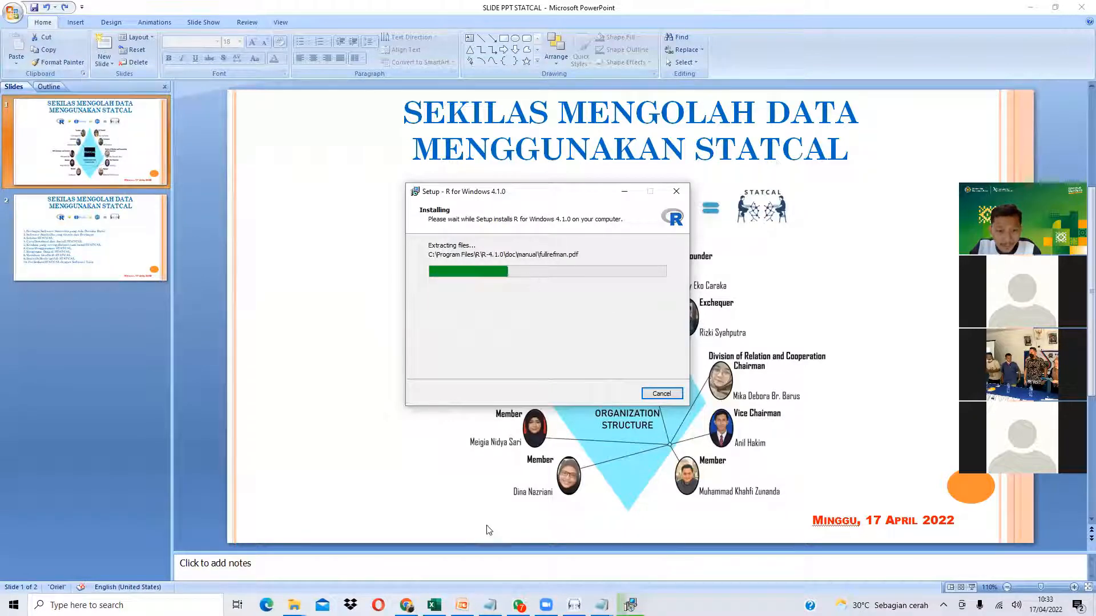
- Keep the R 4.1.0 installer in front and watch its progress until it completes
click(406, 605)
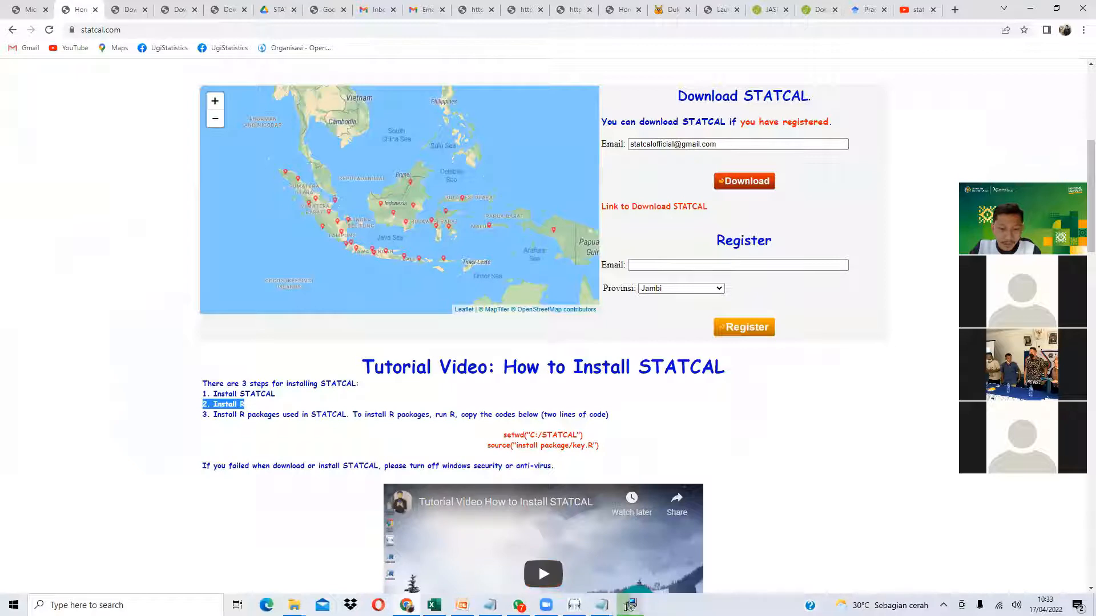
click(630, 605)
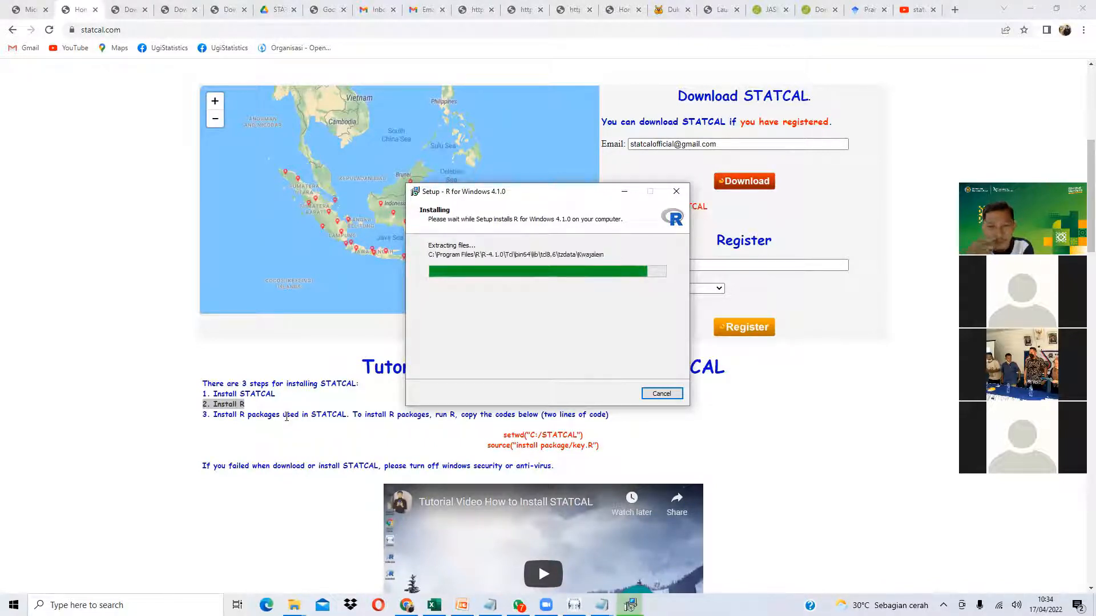
scroll(193, 396, down, 1)
scroll(192, 396, down, 4)
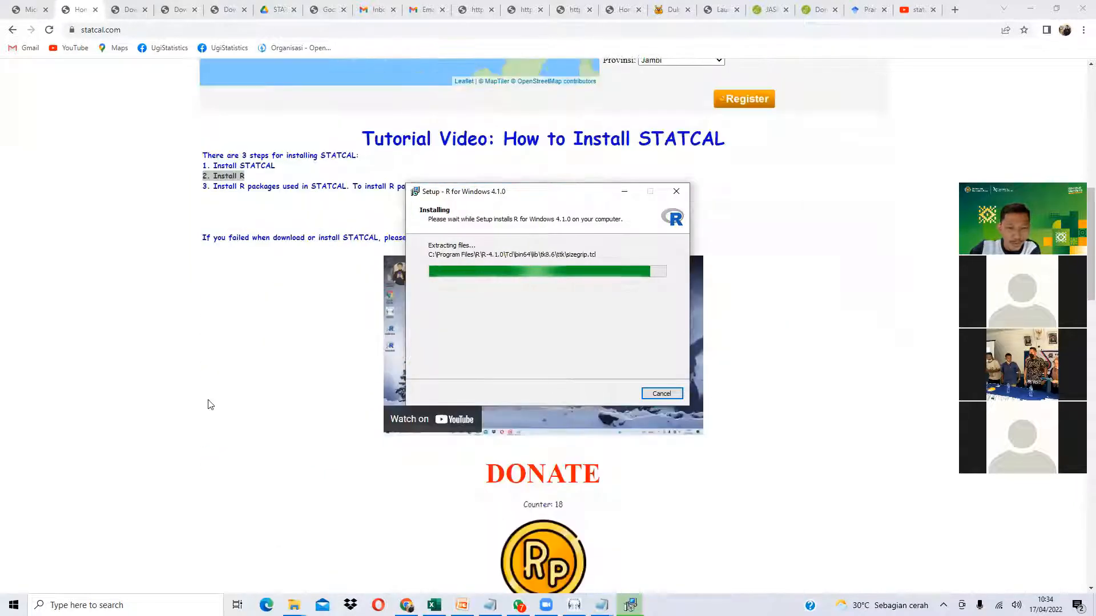
scroll(173, 448, down, 1)
scroll(175, 444, up, 2)
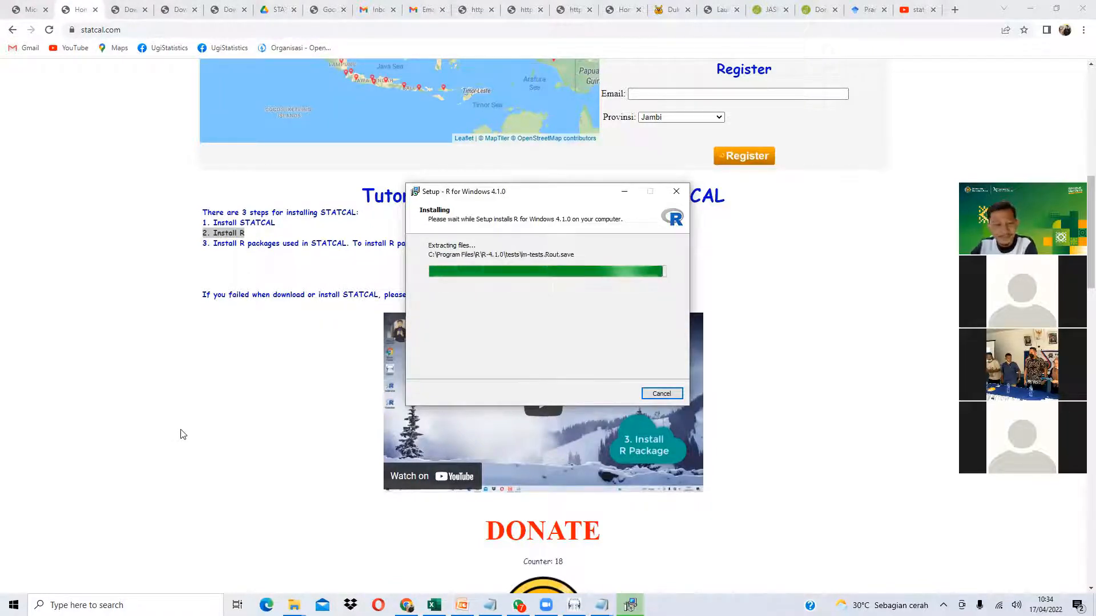
scroll(176, 437, down, 1)
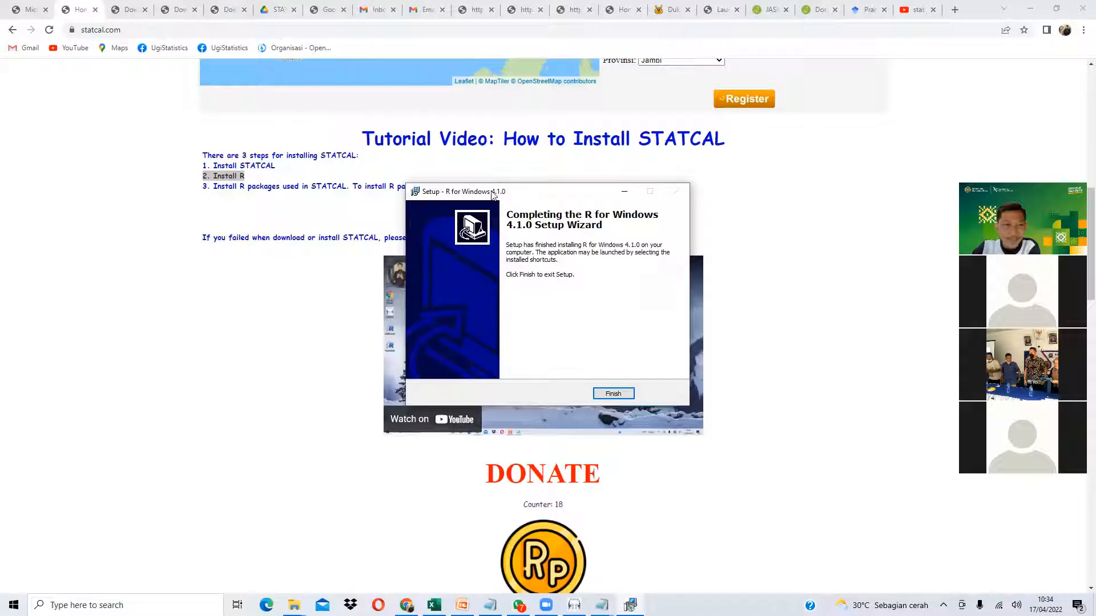
- Finish the R setup and find the setwd and source lines in the how_to_install notes
click(620, 395)
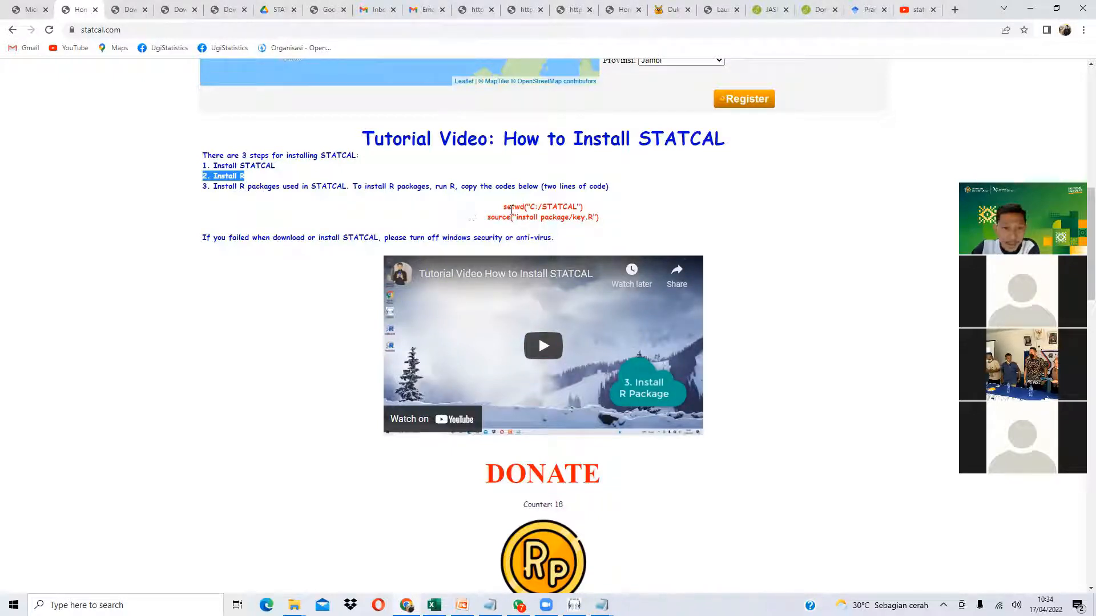
drag(503, 206, 601, 220)
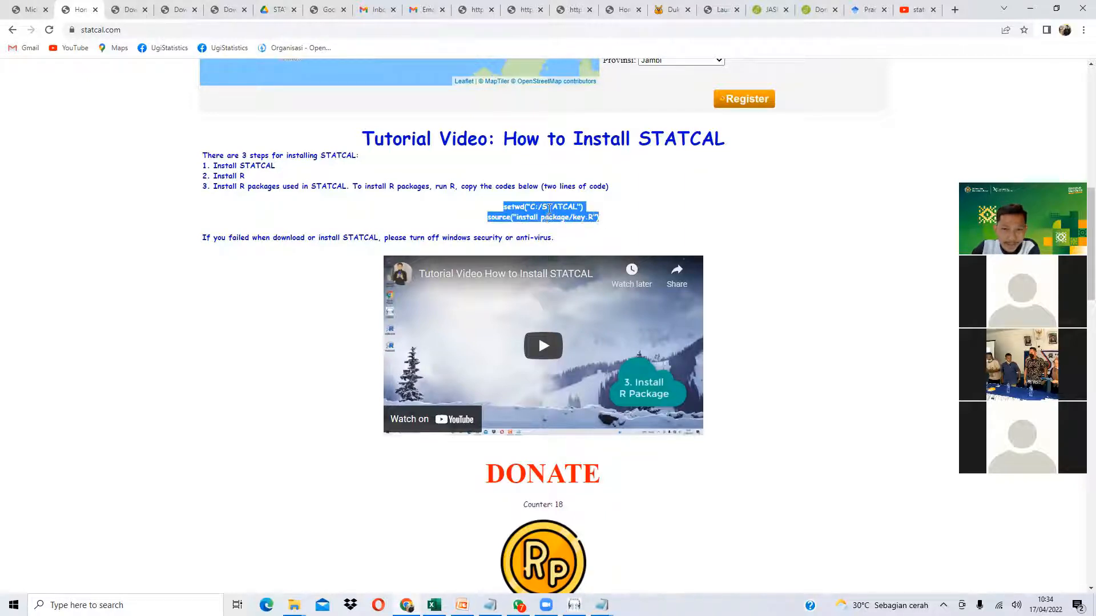
click(603, 605)
click(667, 566)
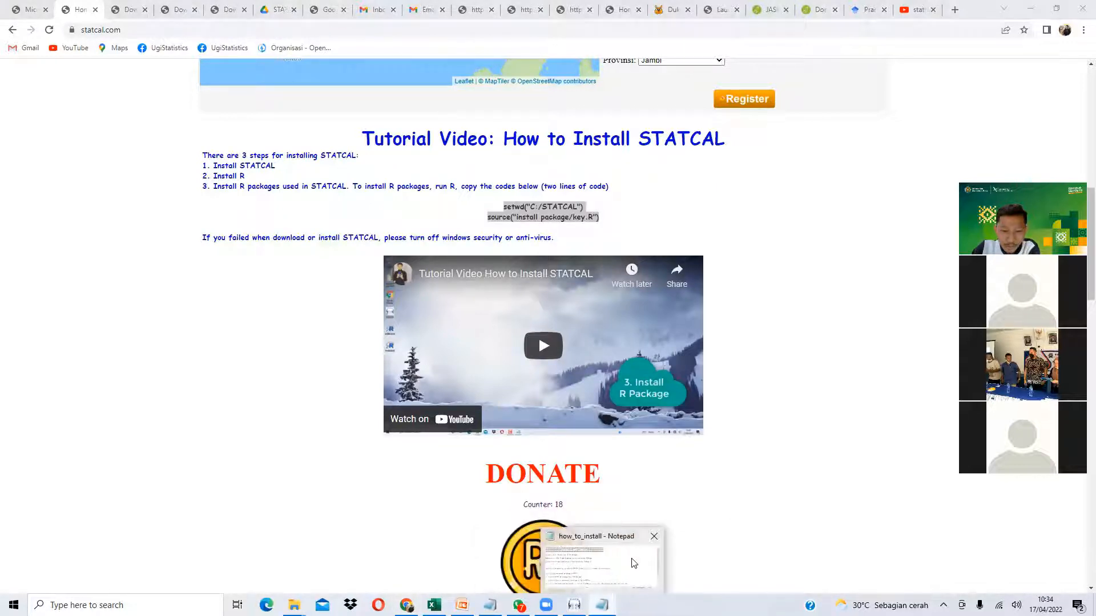
scroll(414, 422, down, 2)
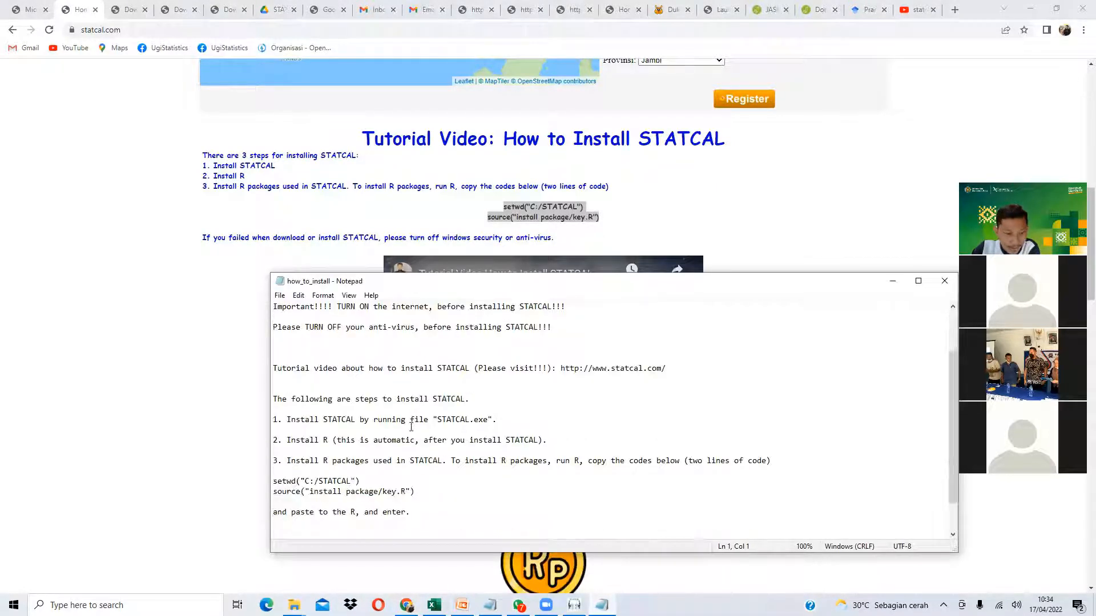
drag(421, 493, 264, 483)
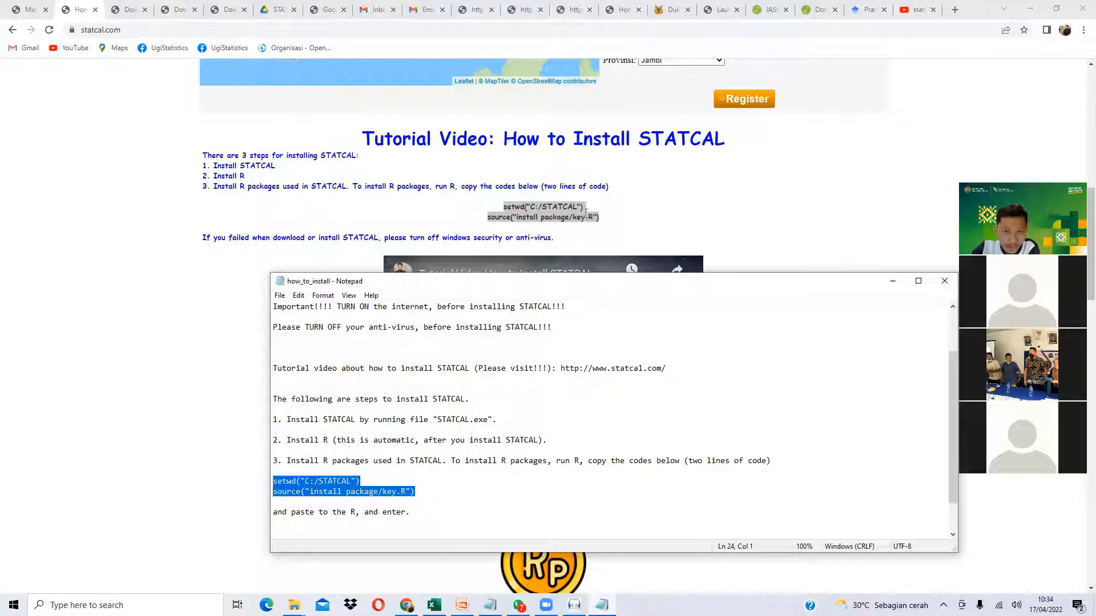
- Copy the two setwd and source package-install lines from statcal.com
click(610, 218)
drag(610, 219, 504, 214)
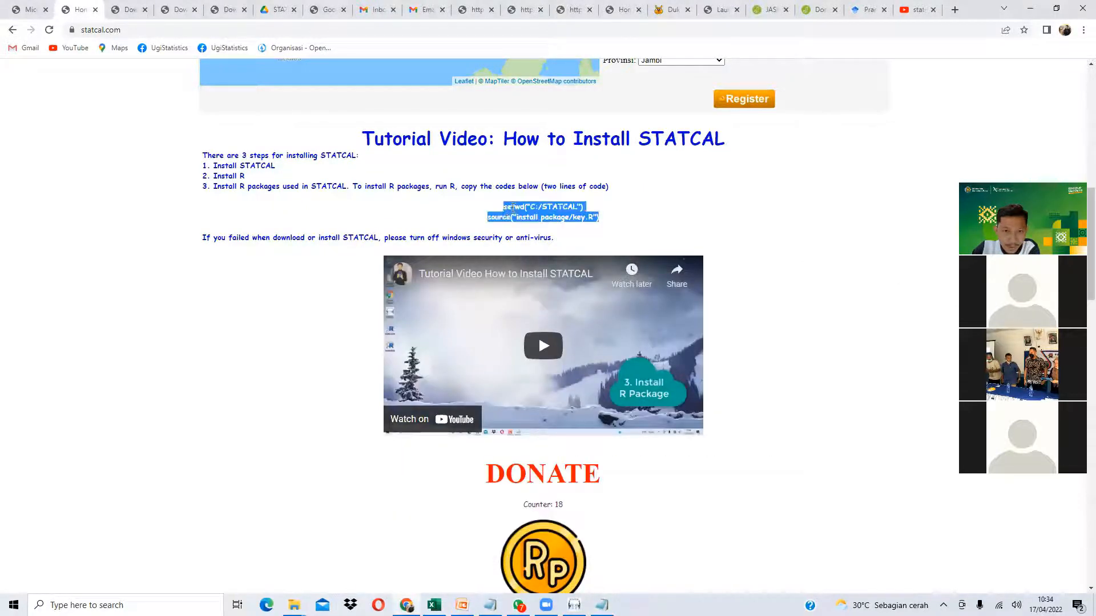
right_click(510, 207)
click(527, 216)
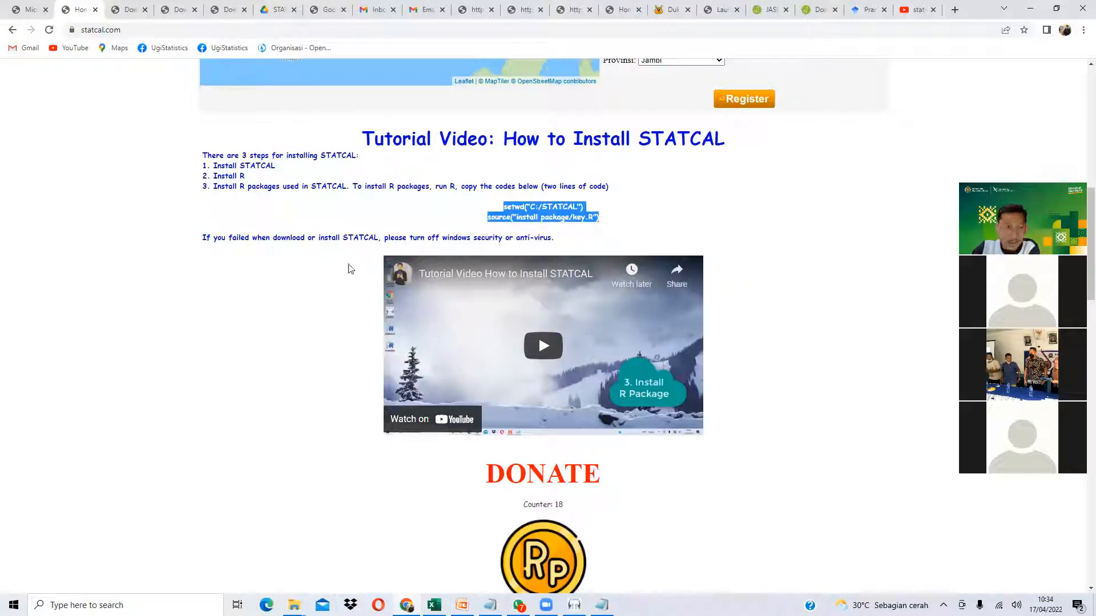
- Minimize the browser, PowerPoint and Explorer windows down to the desktop
click(1031, 9)
click(1032, 8)
click(1032, 8)
click(1032, 8)
click(1033, 8)
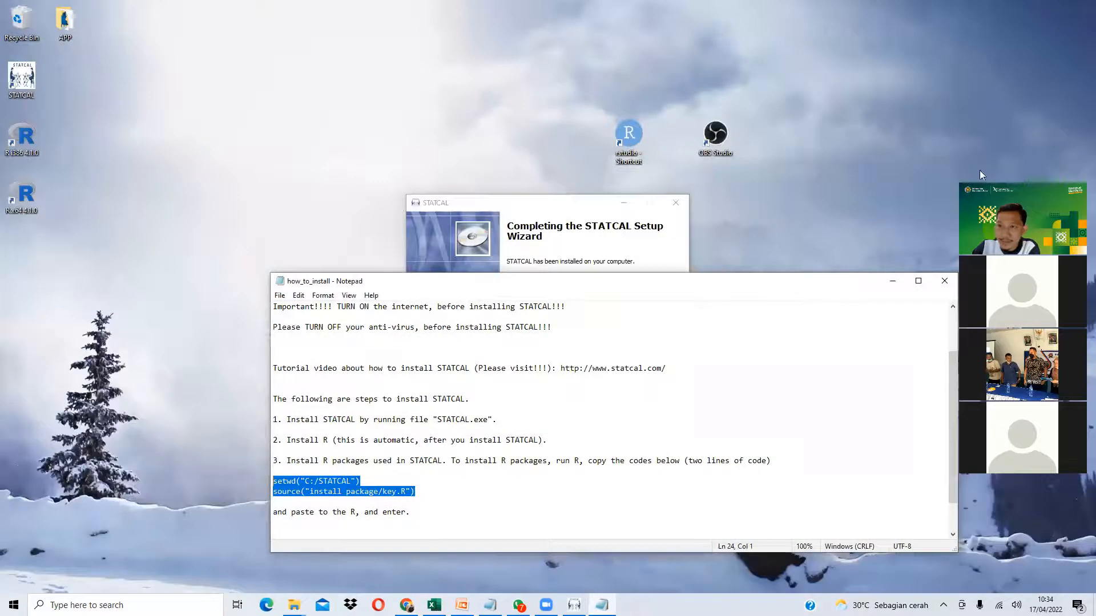
- Close the install notes, finish the STATCAL setup wizard and launch R x64
click(892, 281)
click(611, 406)
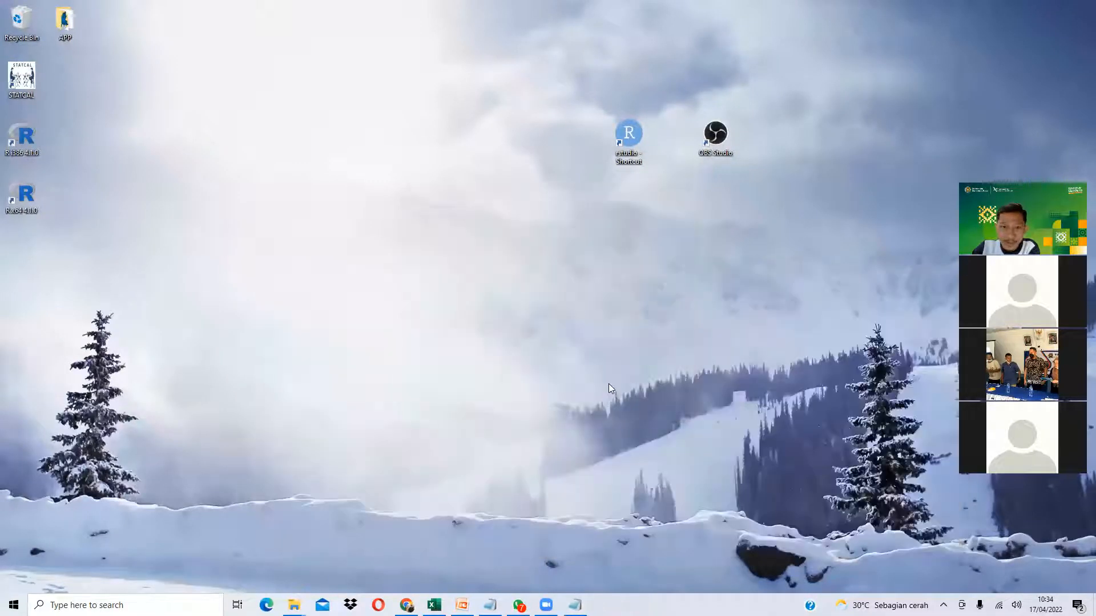
double_click(26, 196)
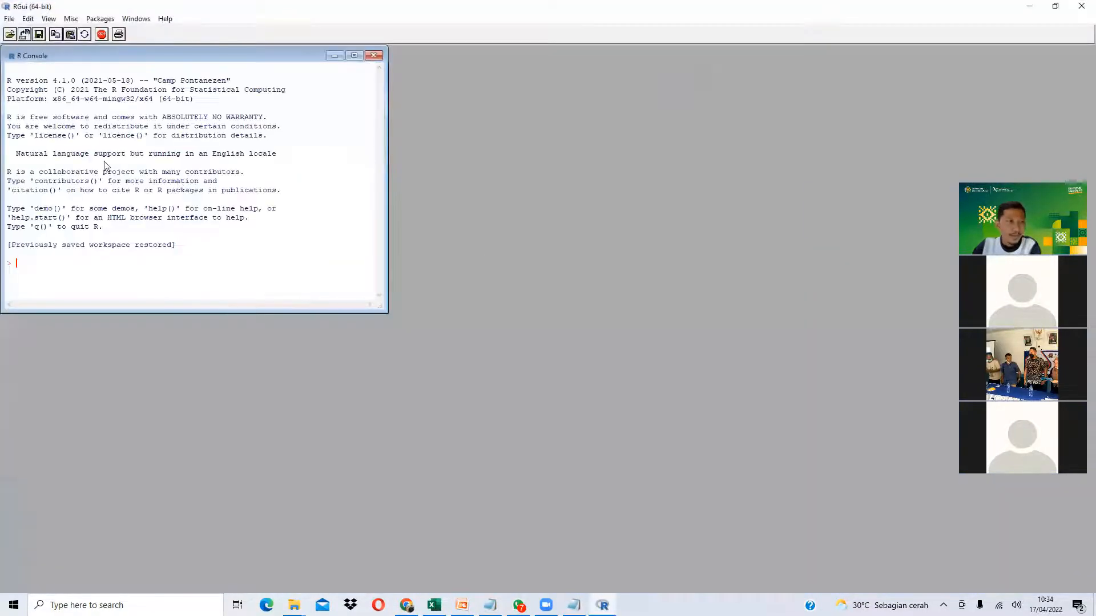
- Paste and run the STATCAL setup code, answering Yes to both personal library prompts
right_click(34, 277)
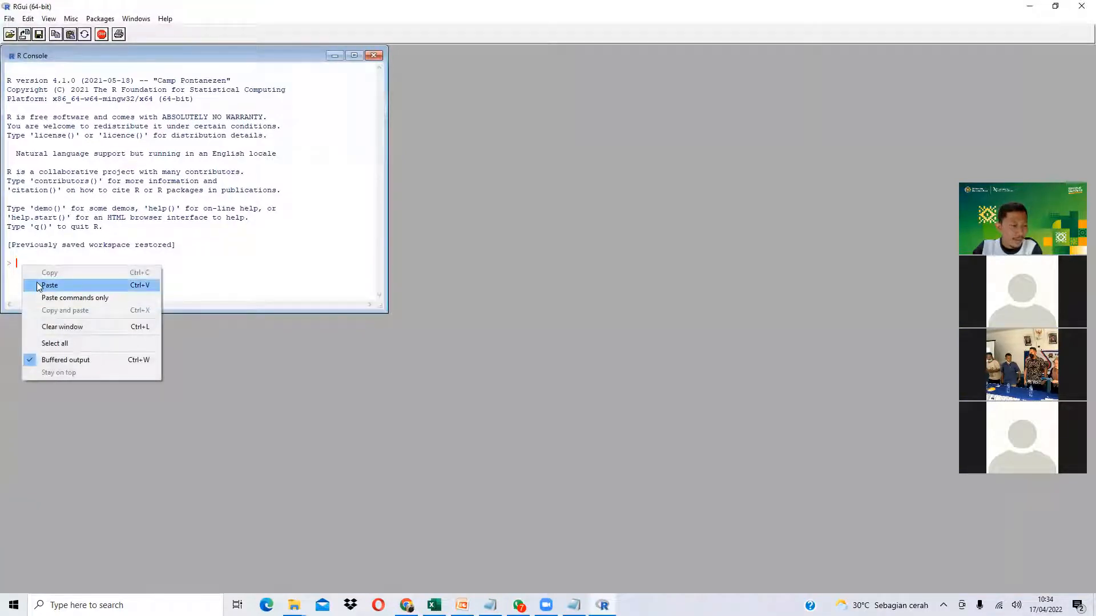
click(41, 285)
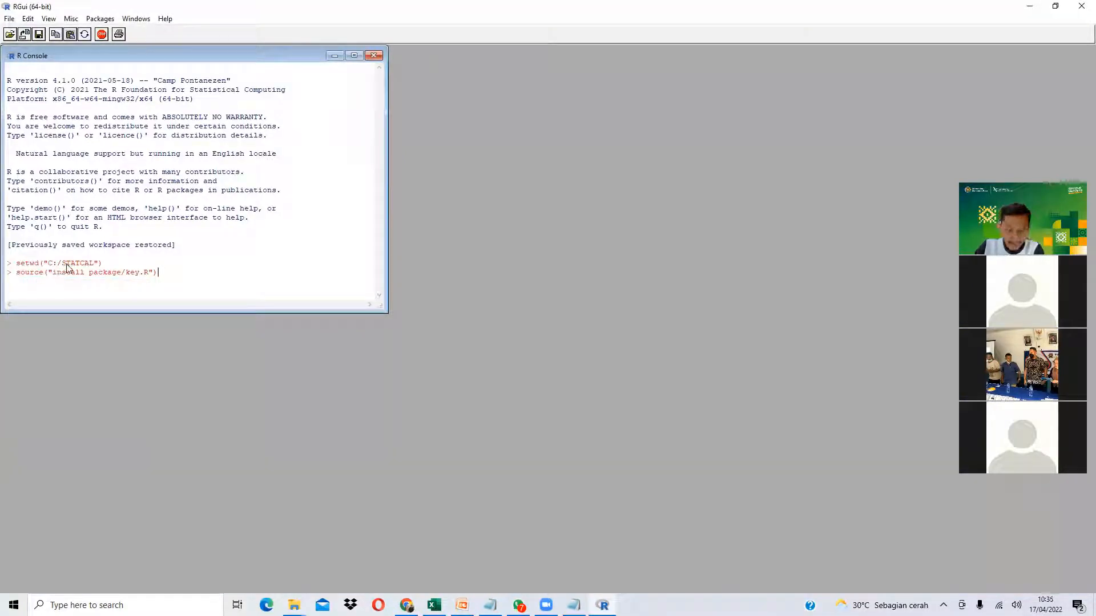
key(Return)
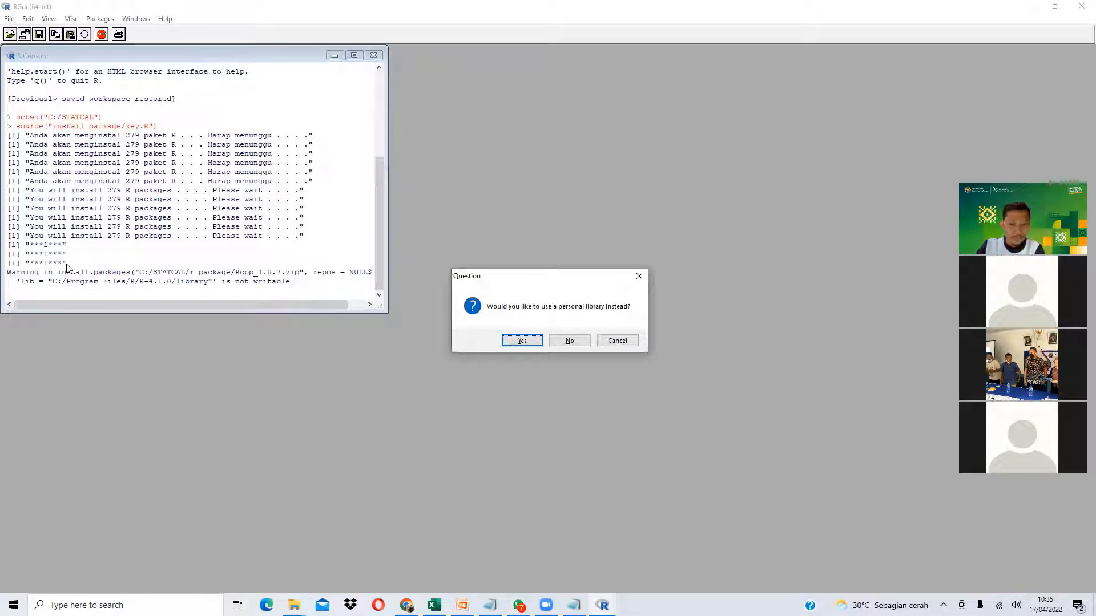
key(Return)
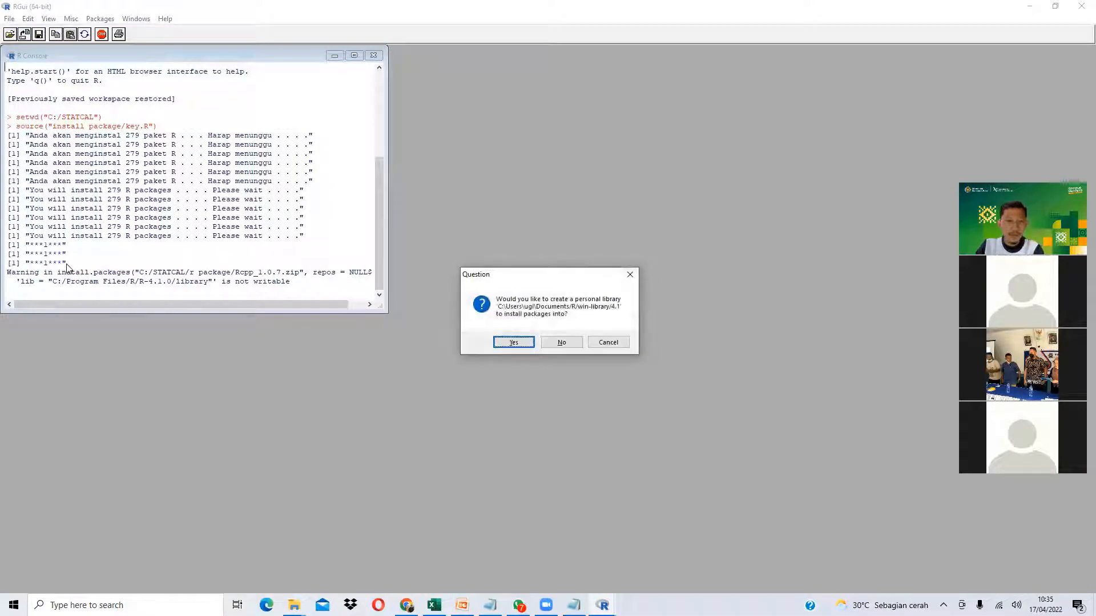
key(Return)
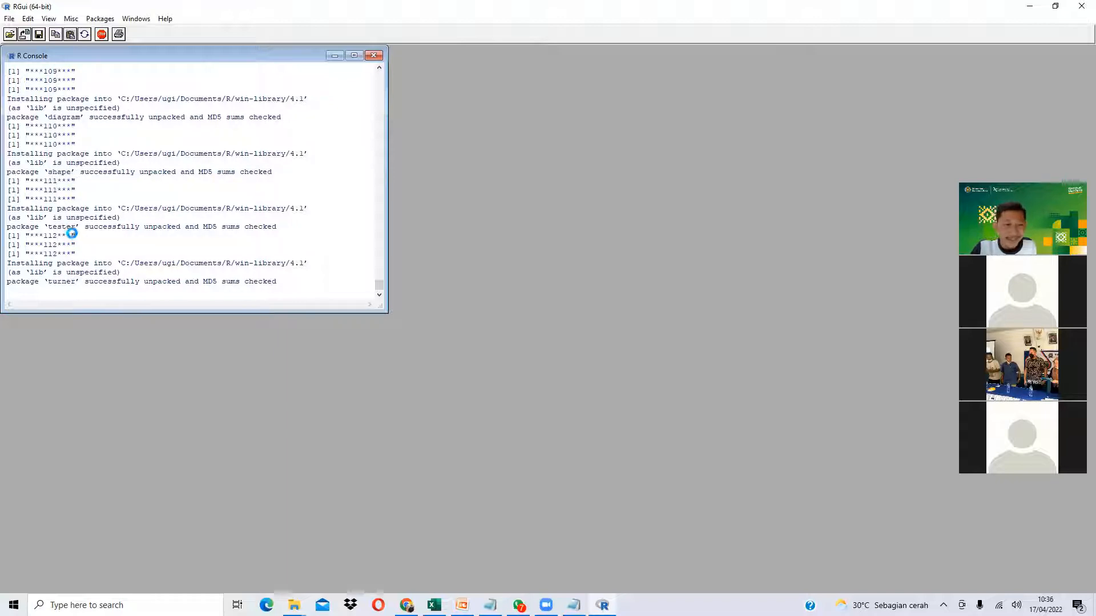
click(406, 604)
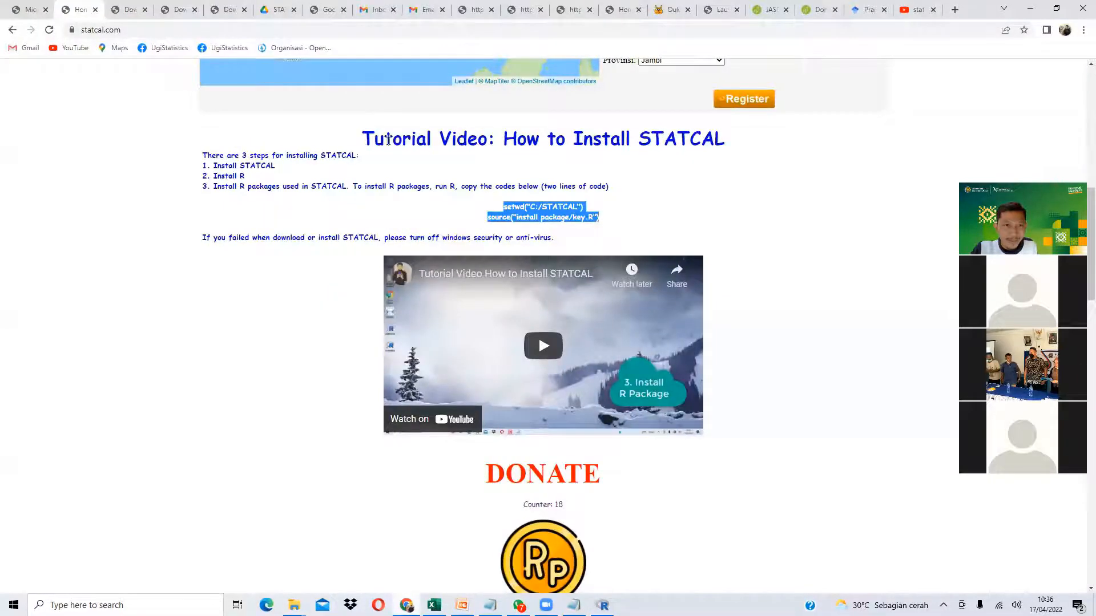
scroll(222, 228, up, 2)
scroll(184, 280, up, 6)
scroll(163, 282, down, 15)
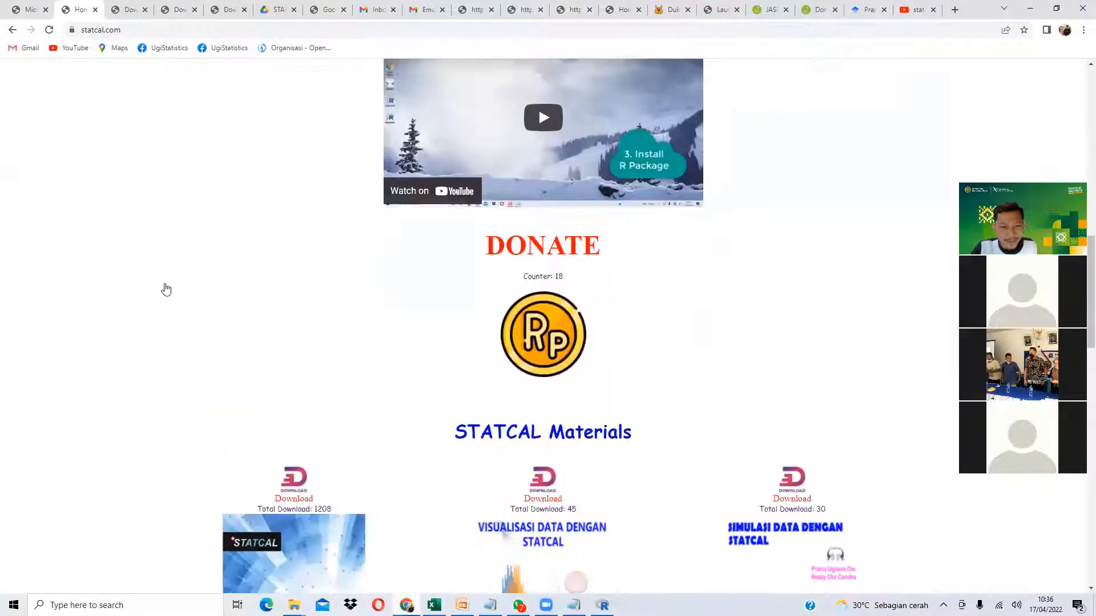
scroll(169, 292, down, 8)
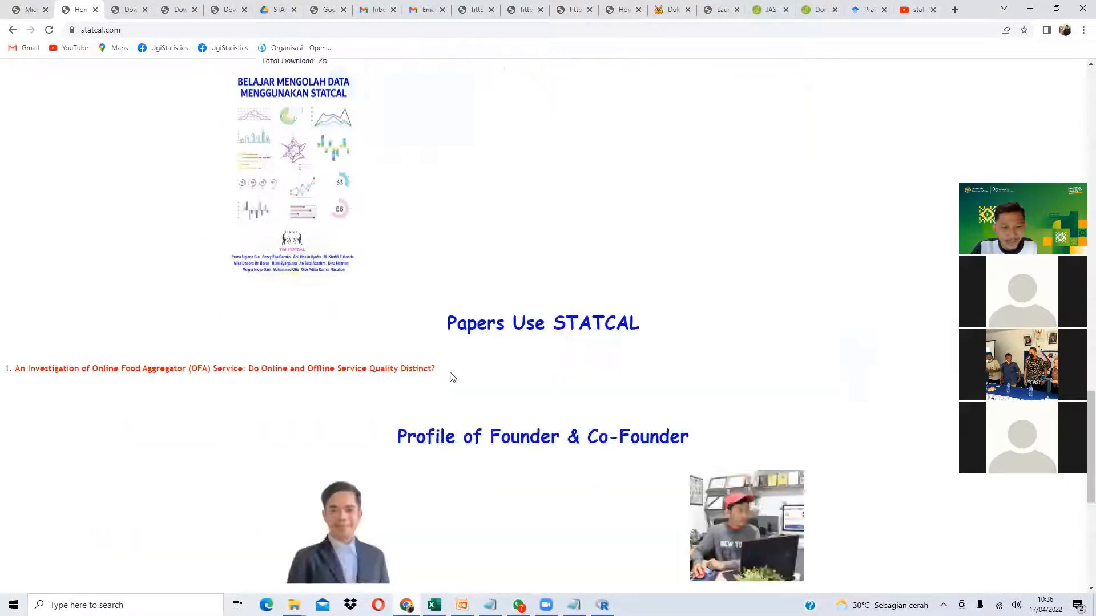
scroll(495, 367, down, 2)
scroll(411, 266, up, 4)
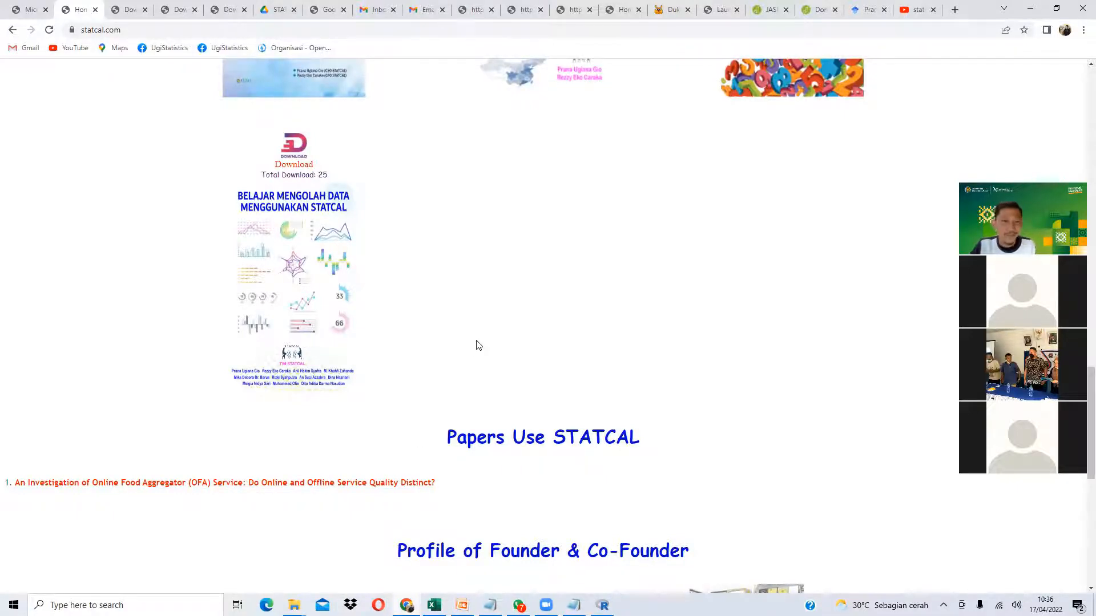
scroll(480, 345, up, 5)
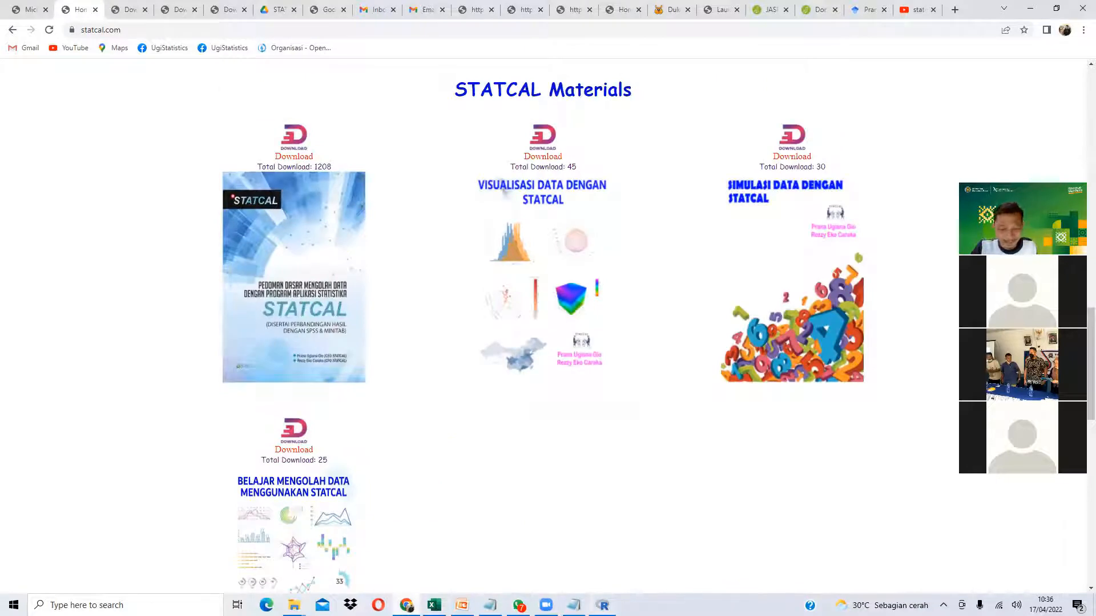
key(alt+Tab)
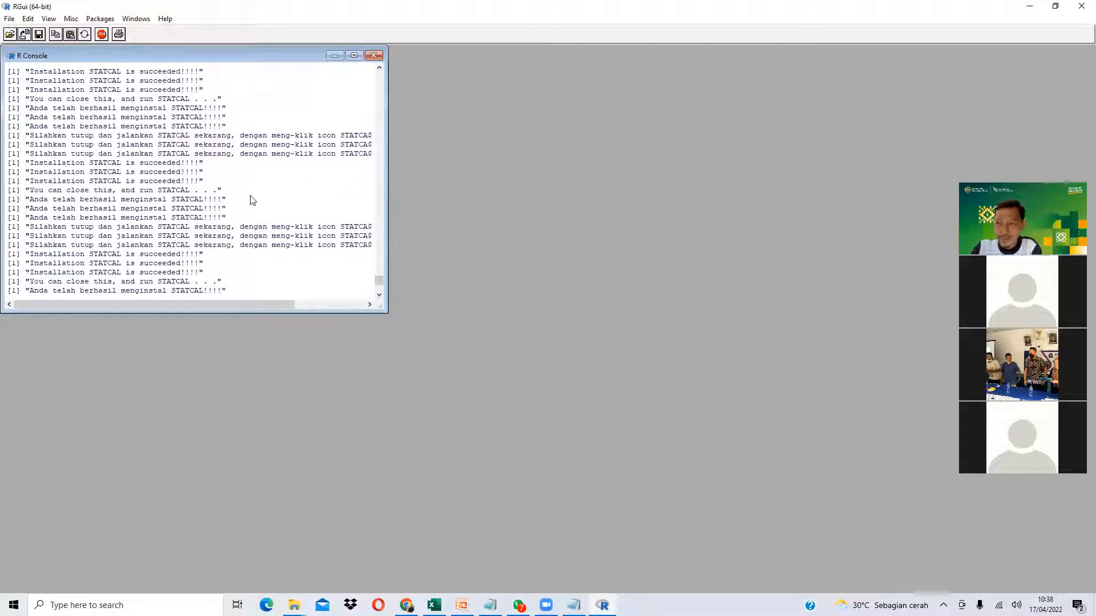
- Quit R with the workspace saved, then minimize Chrome to reveal the desktop
click(1079, 8)
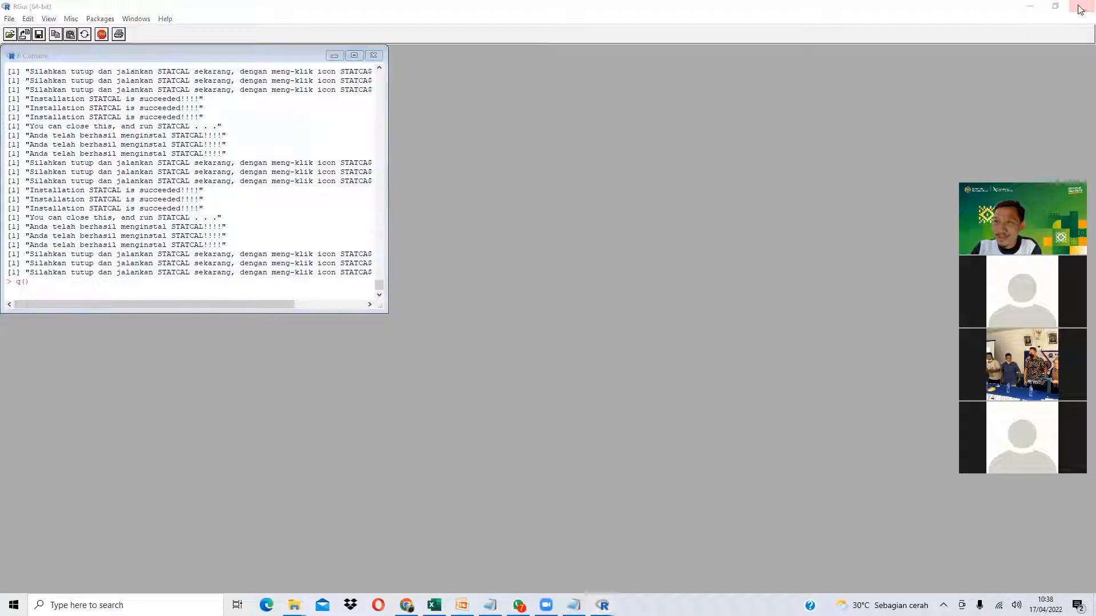
click(505, 340)
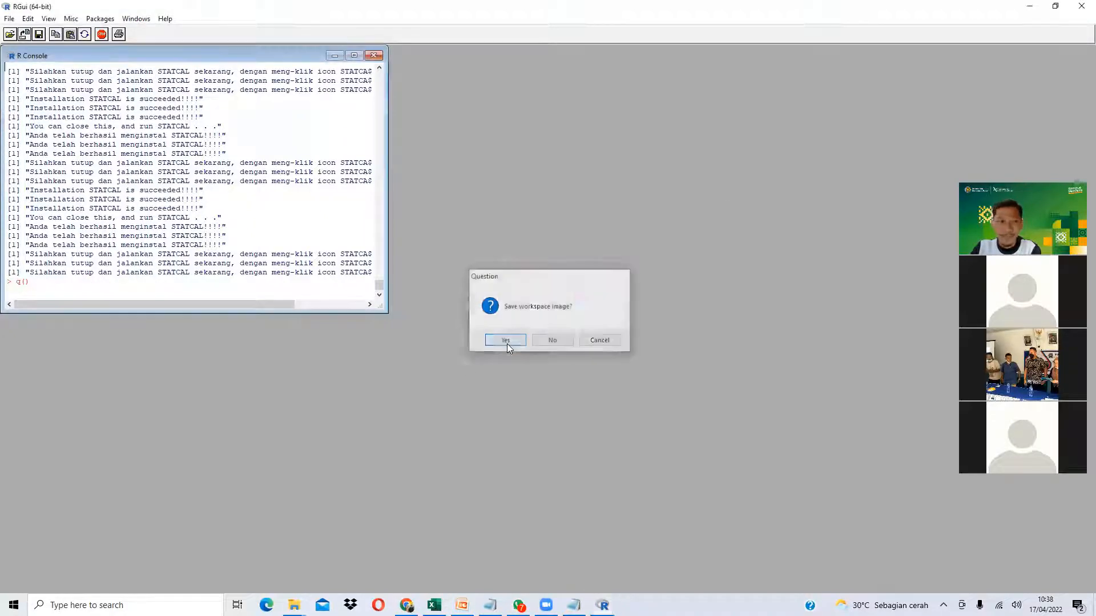
click(1027, 10)
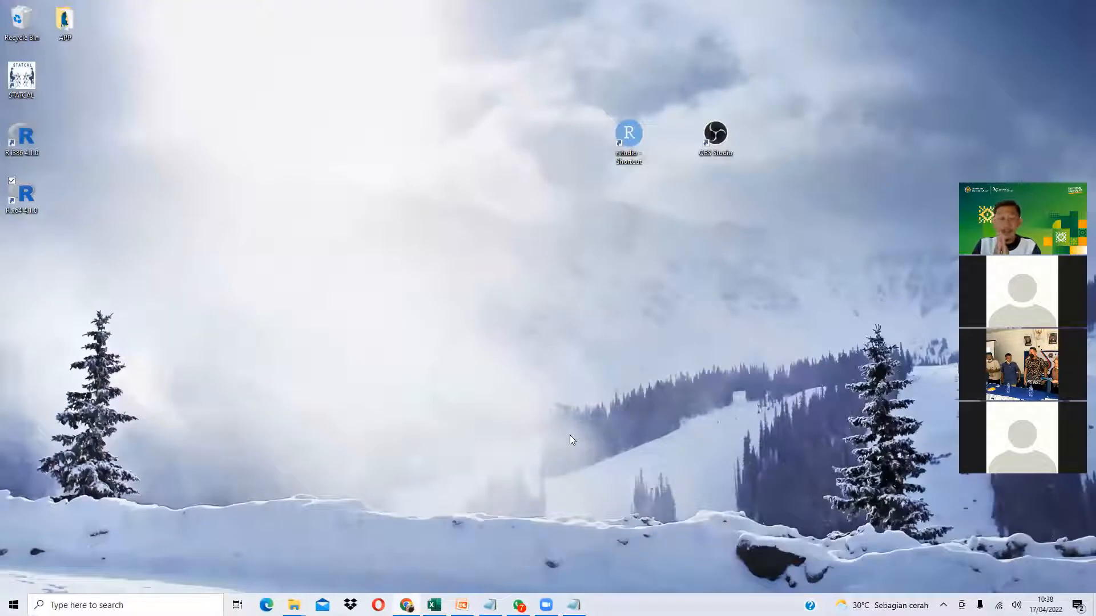
- Move the STATCAL desktop icon, then browse the C:\STATCAL module and modul folders
drag(26, 79, 503, 197)
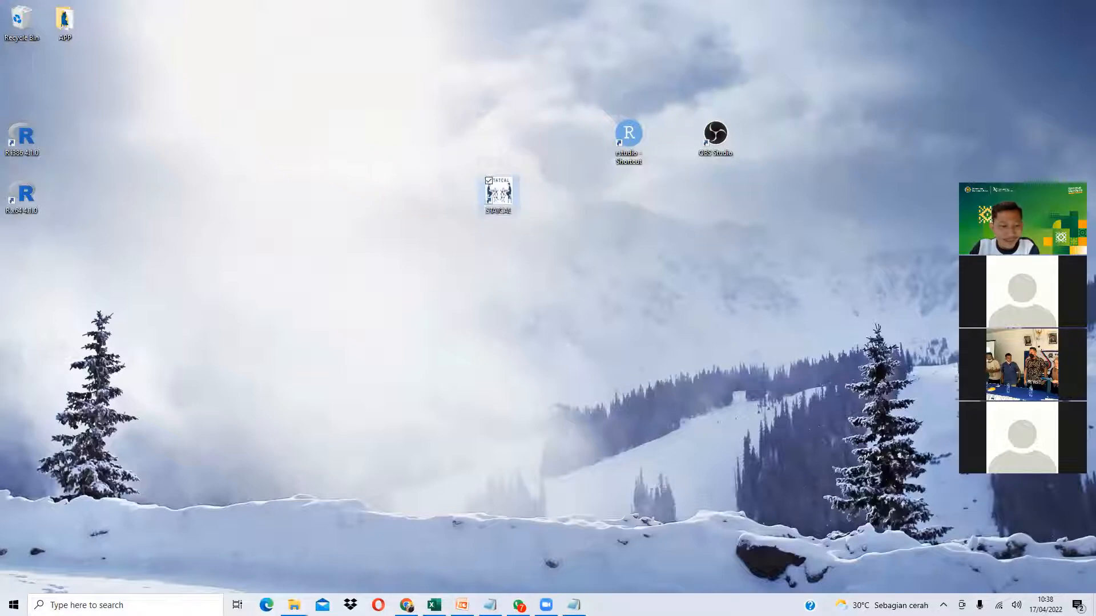
click(294, 605)
click(315, 514)
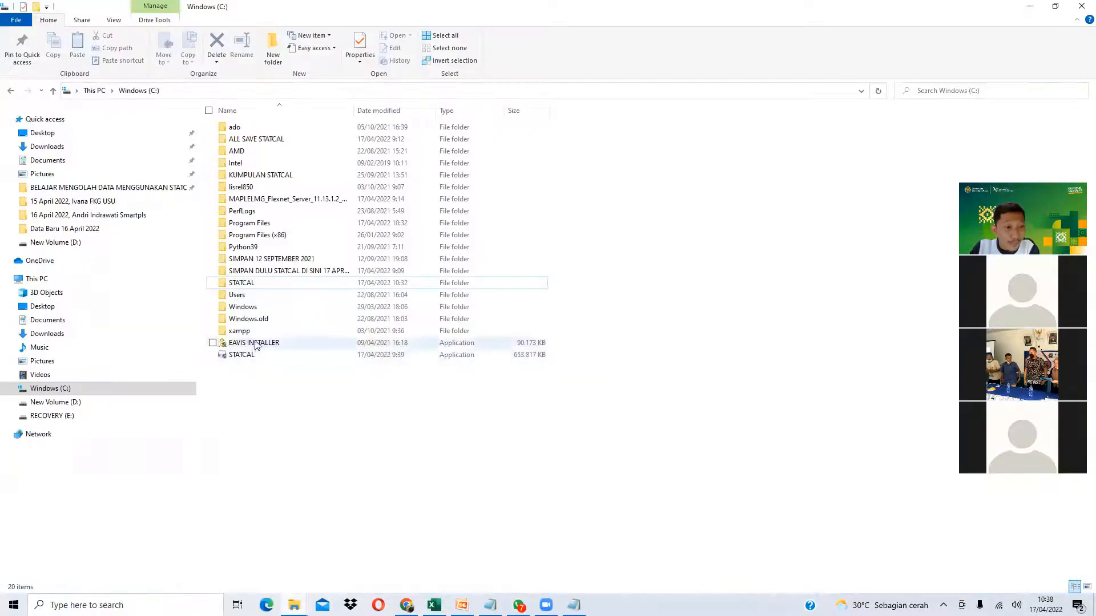
double_click(242, 285)
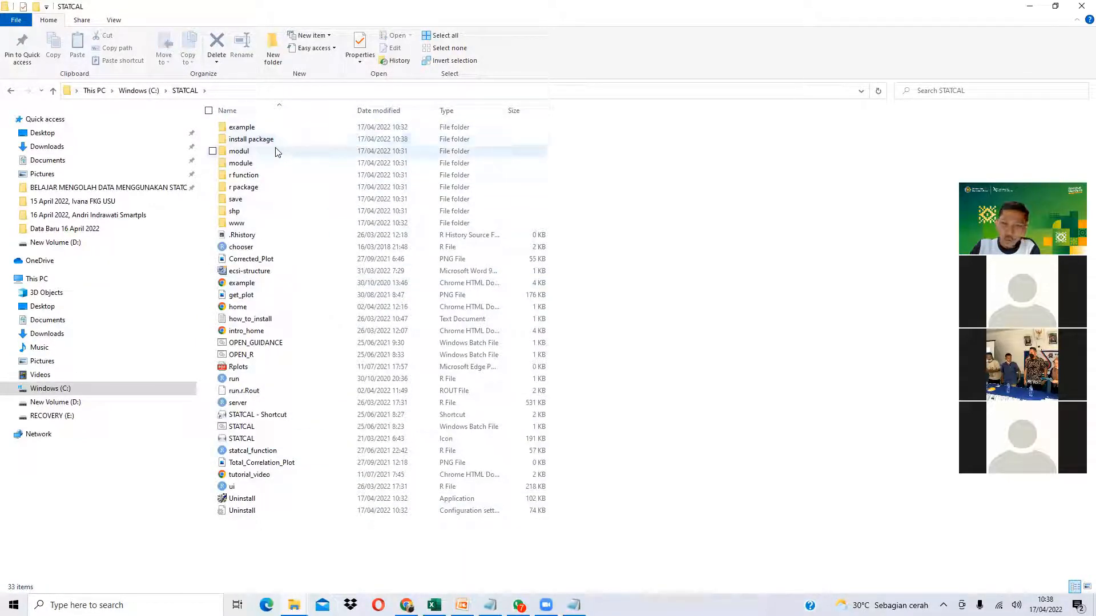
click(246, 165)
double_click(246, 166)
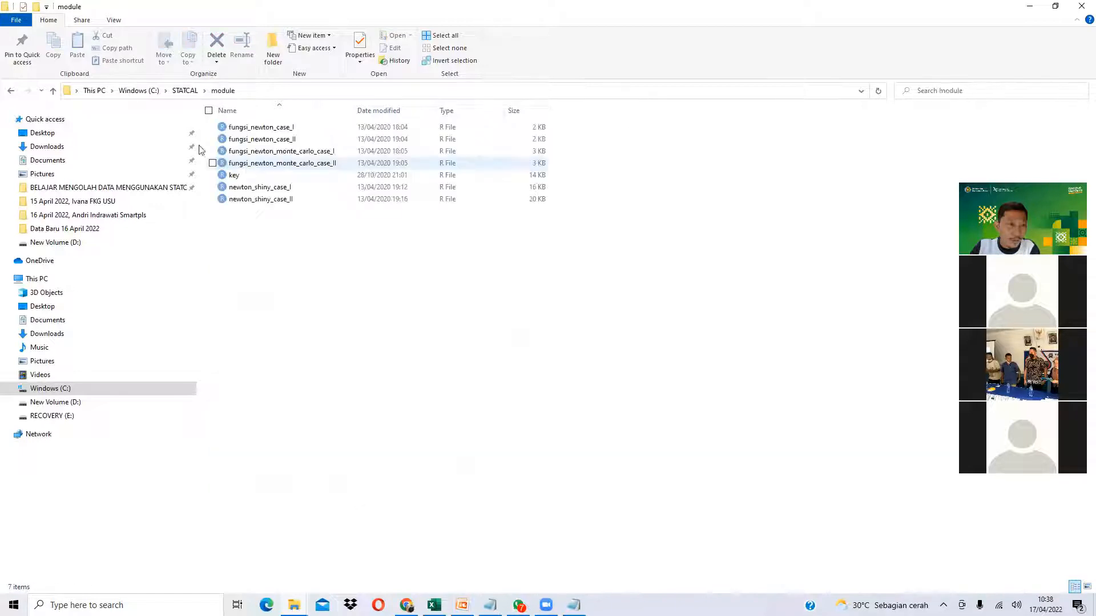
click(55, 90)
click(239, 152)
double_click(239, 151)
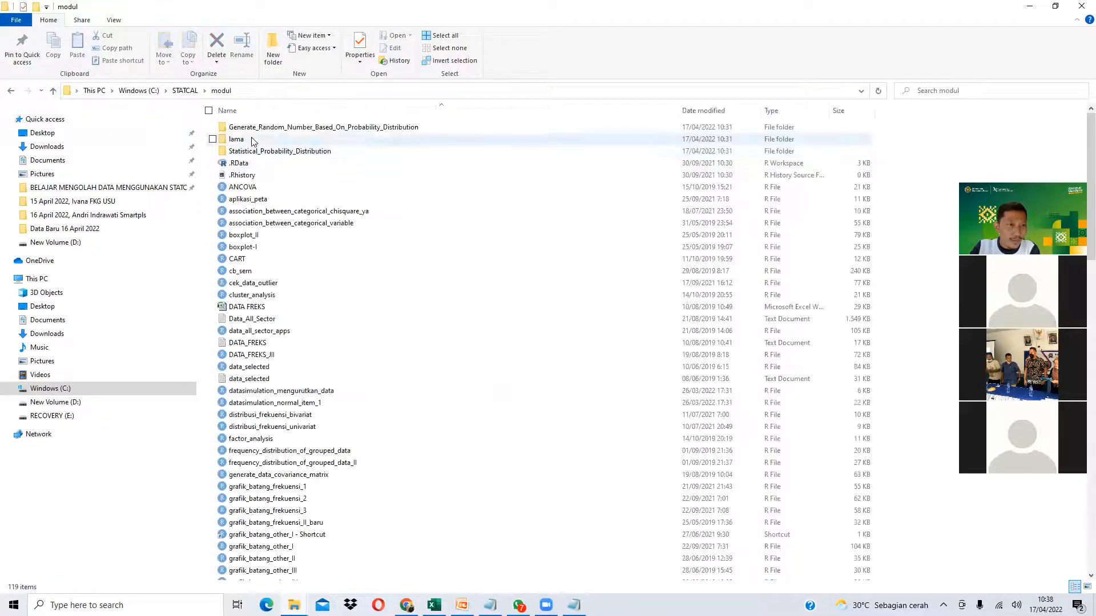
scroll(308, 347, down, 10)
scroll(309, 347, down, 5)
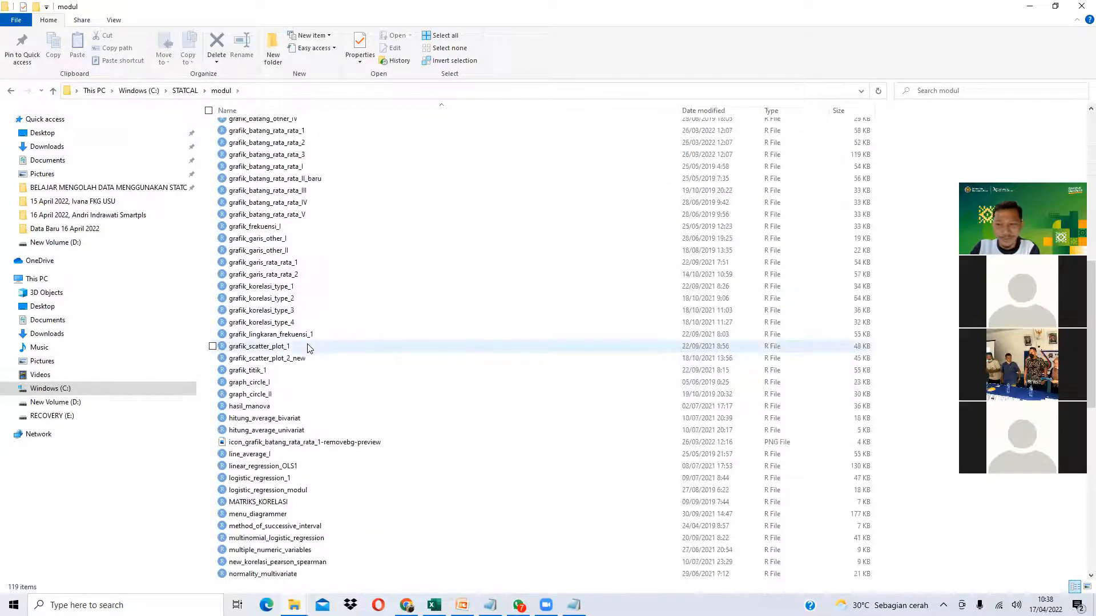
scroll(309, 348, down, 4)
- Reposition the STATCAL shortcut, revisit the C:\STATCAL folder, then minimize Explorer
click(1028, 9)
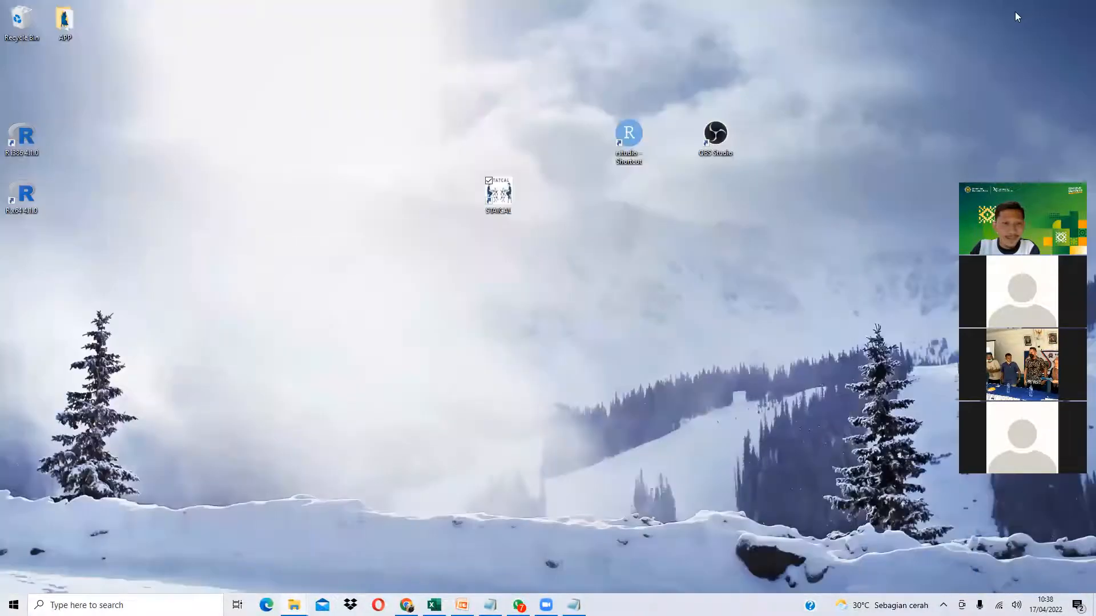
drag(505, 199, 556, 227)
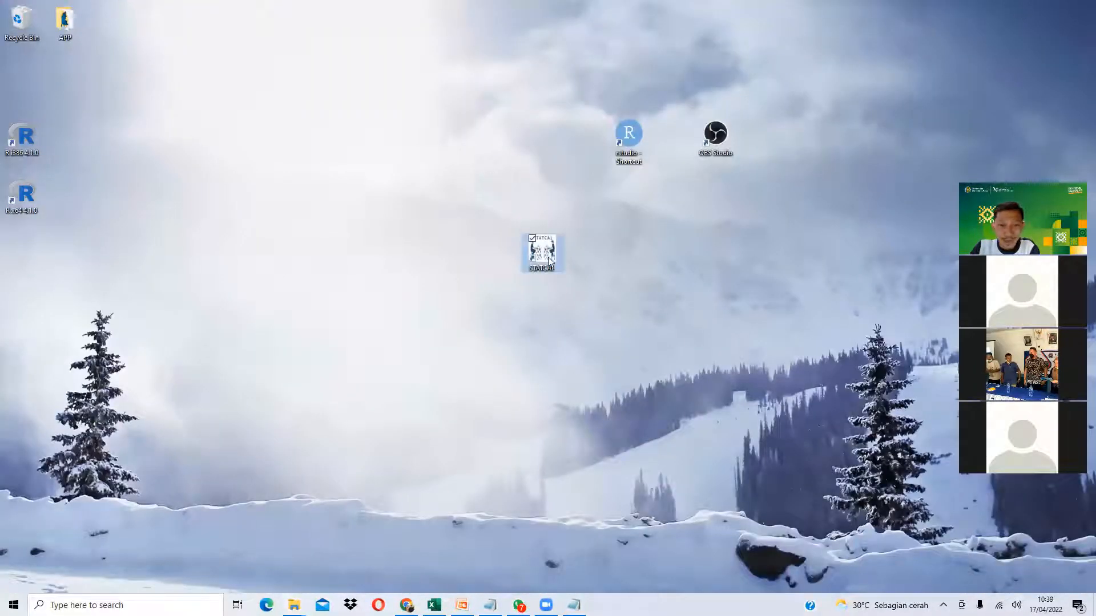
mouse_move(294, 605)
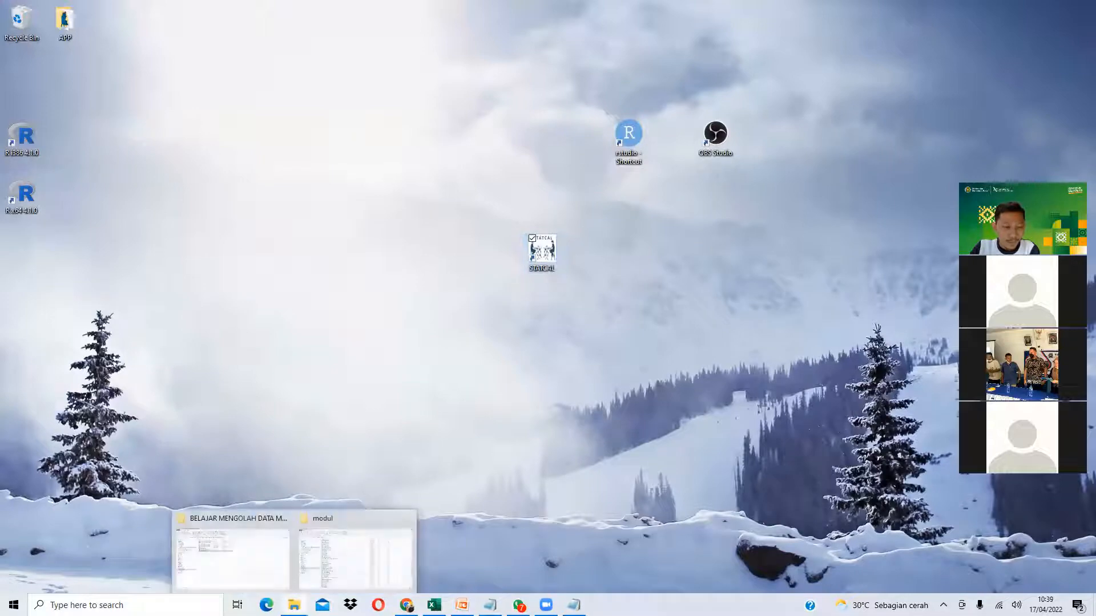
click(338, 577)
click(54, 92)
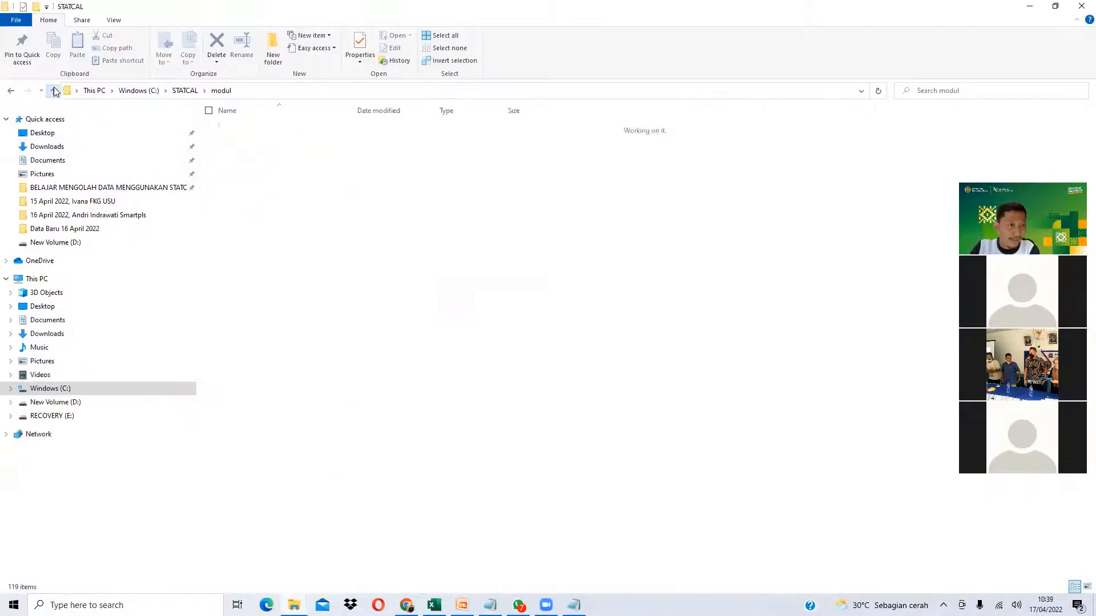
click(53, 91)
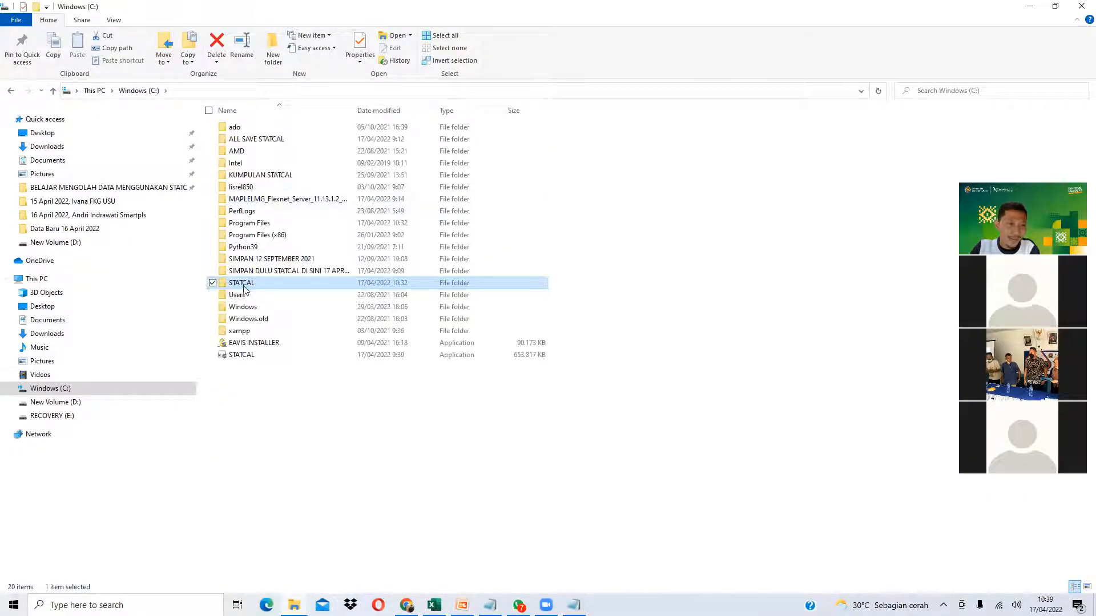
double_click(255, 286)
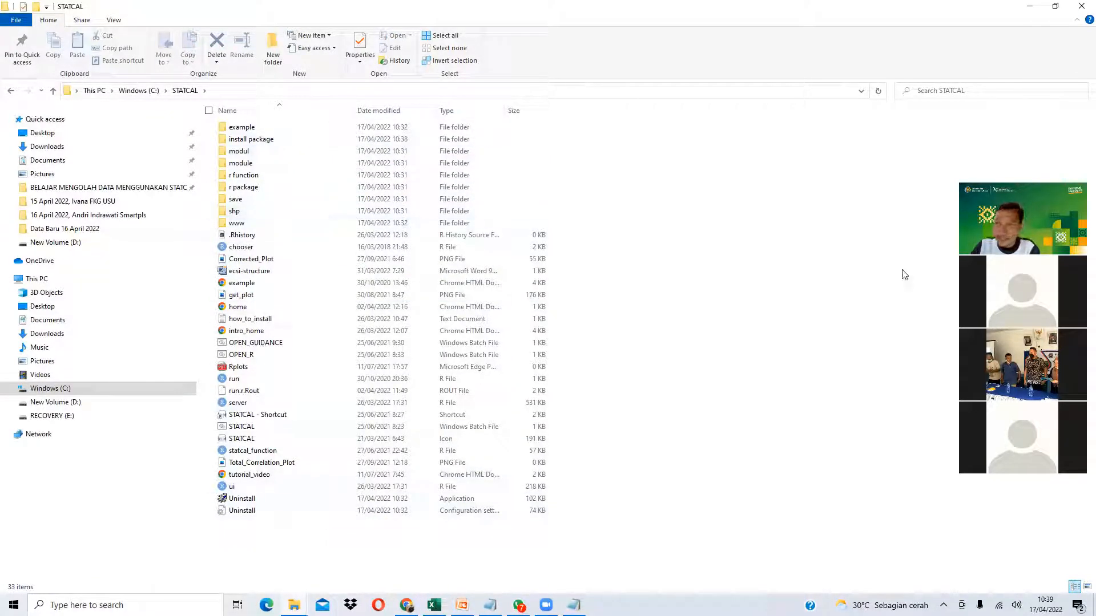
click(1030, 6)
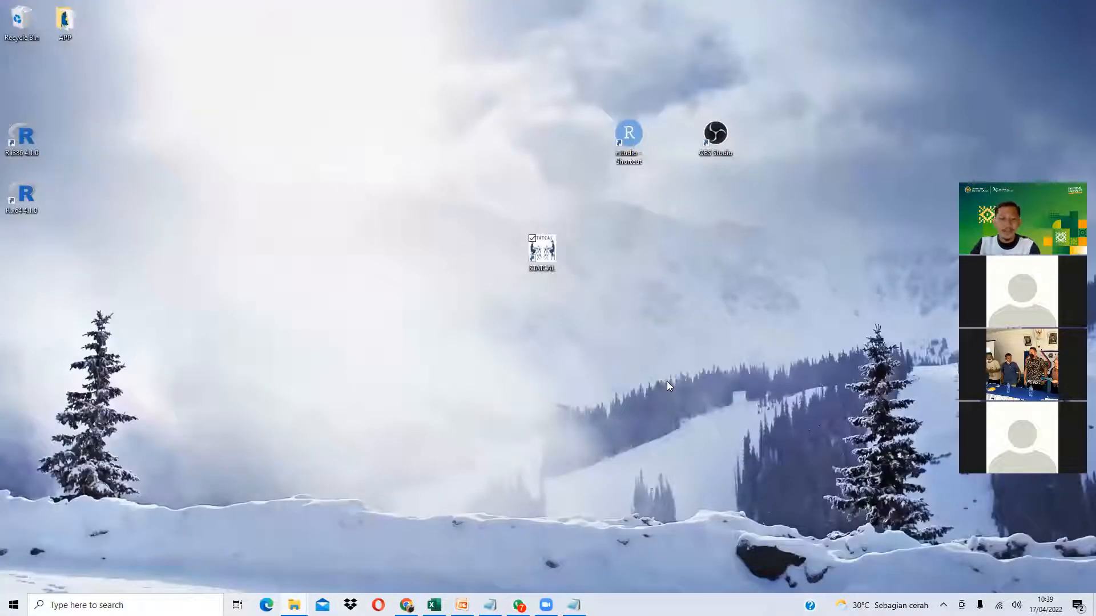
- View the agenda on slide 2 of the STATCAL presentation, then minimize PowerPoint
click(462, 605)
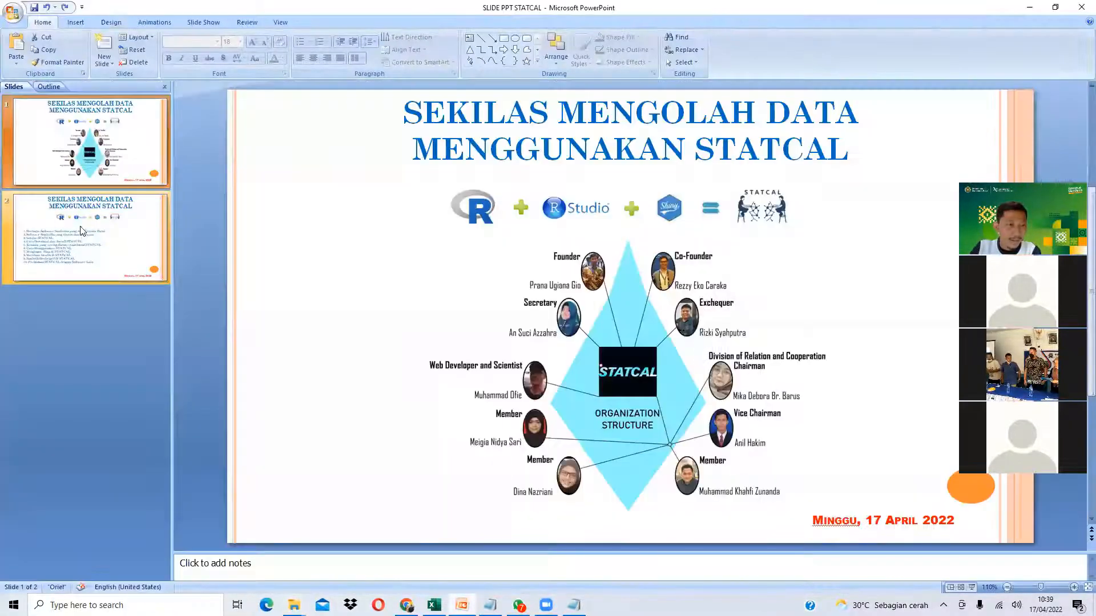
click(83, 235)
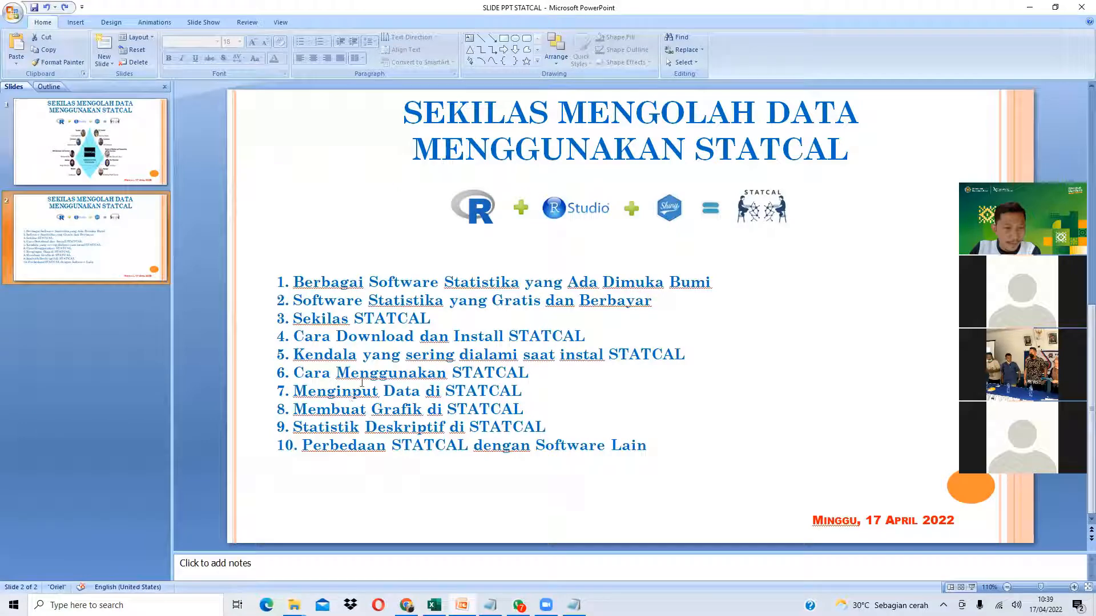
click(1030, 6)
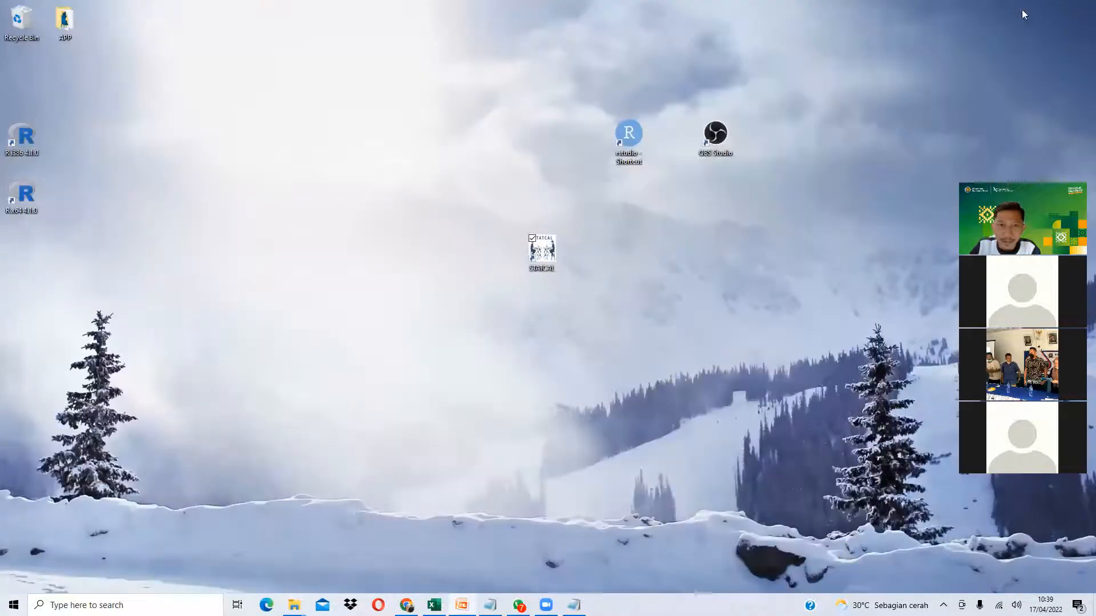
double_click(541, 257)
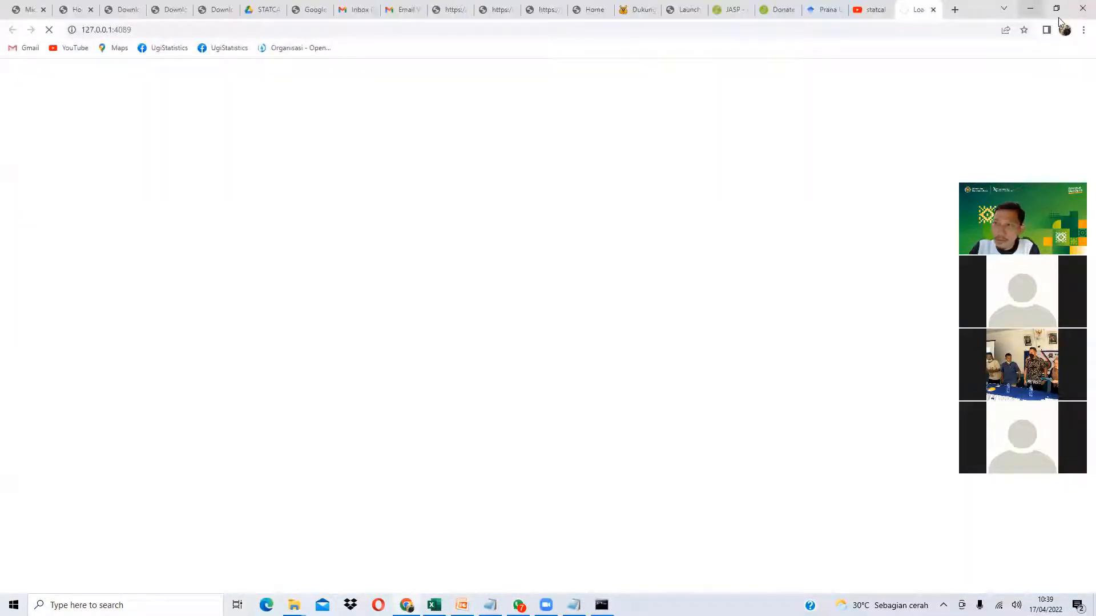
click(1056, 8)
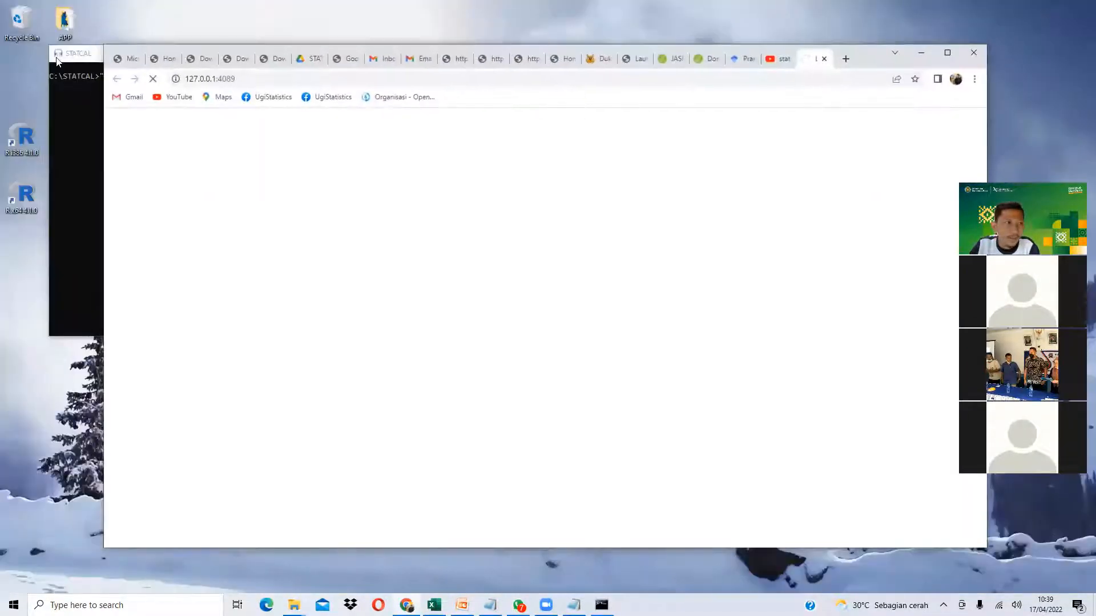
click(58, 53)
drag(186, 57, 447, 249)
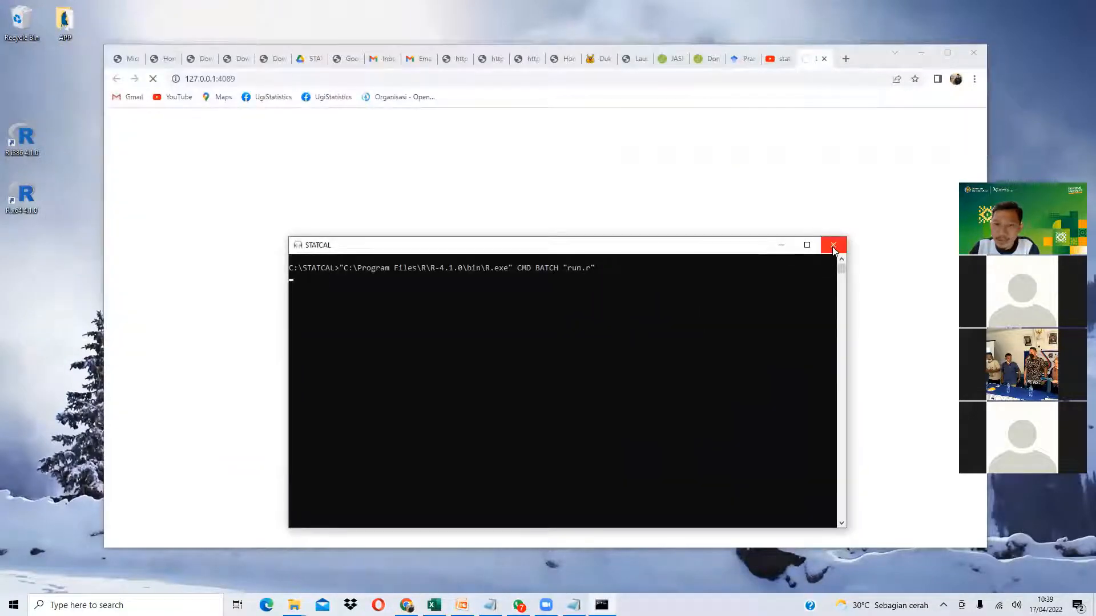
click(781, 249)
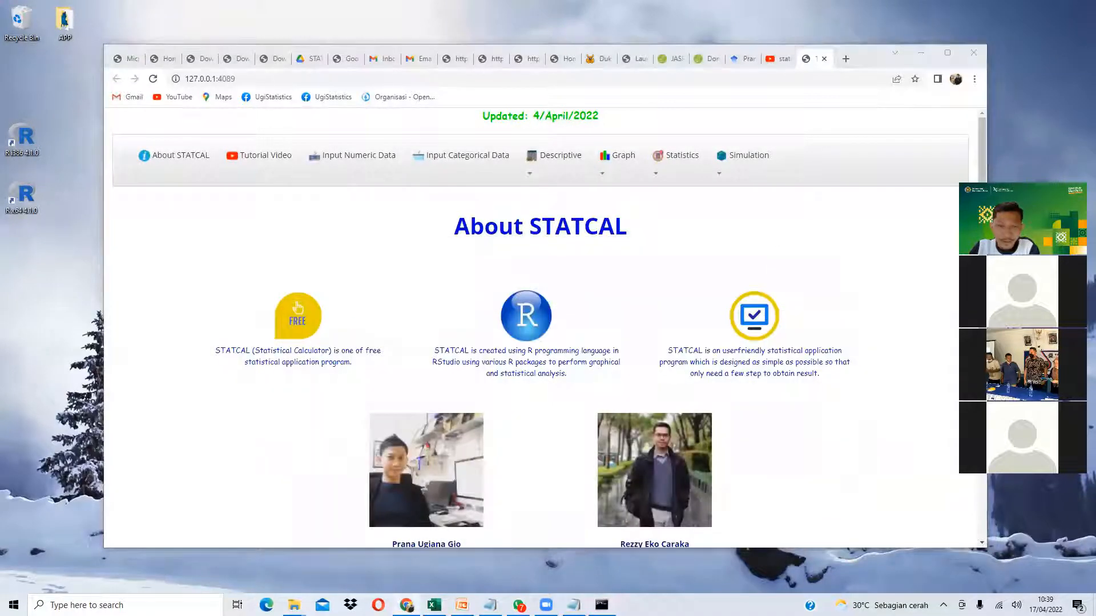
click(601, 605)
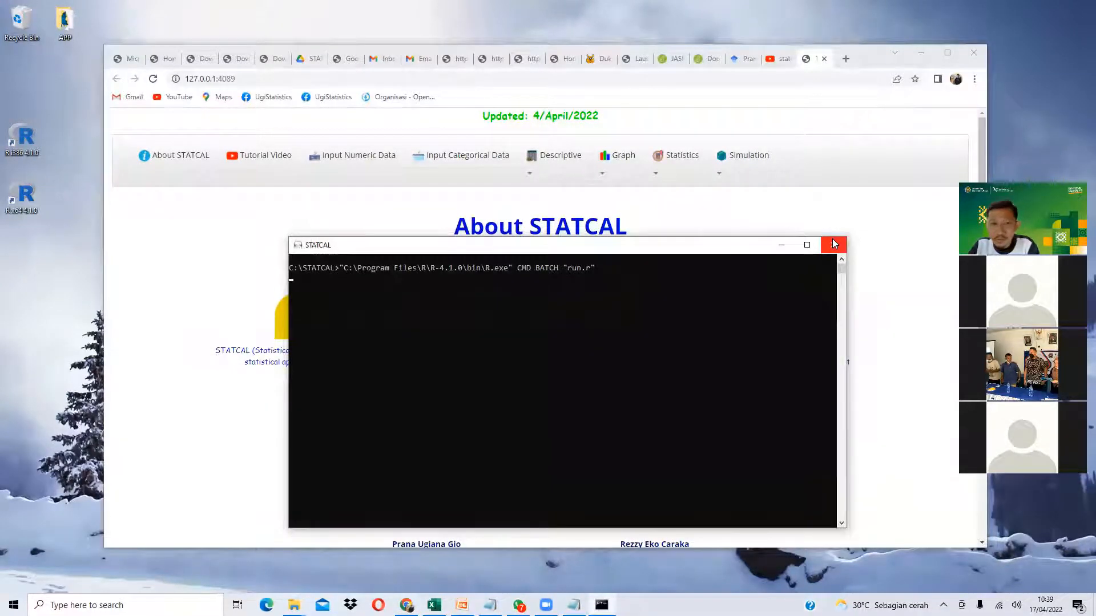
click(834, 250)
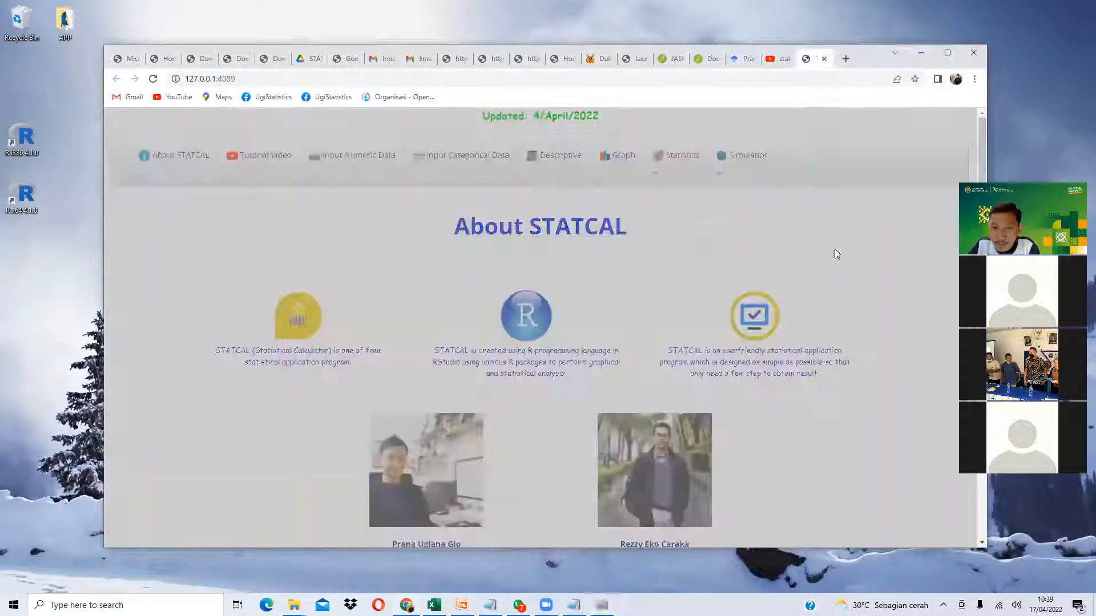
click(245, 149)
click(322, 159)
click(559, 156)
click(622, 158)
click(687, 159)
click(724, 161)
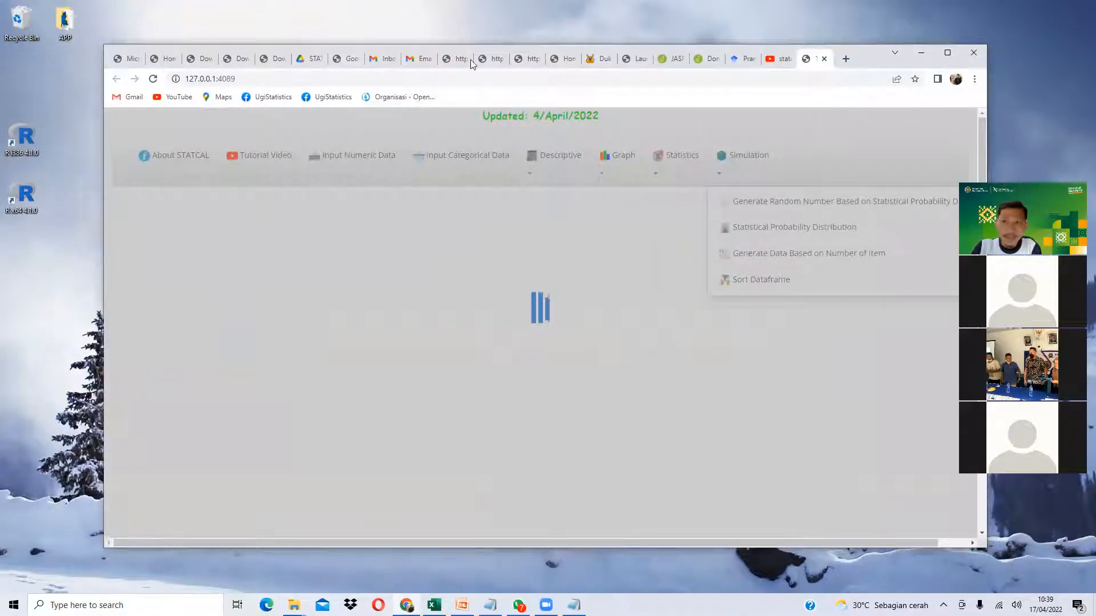
drag(470, 59, 338, 120)
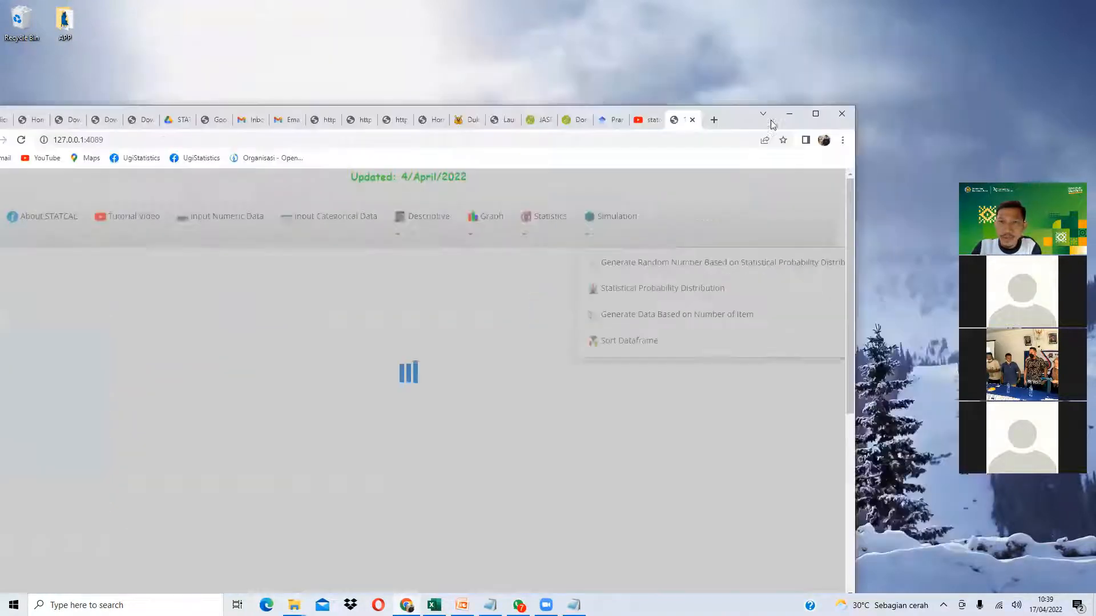
click(692, 119)
click(788, 115)
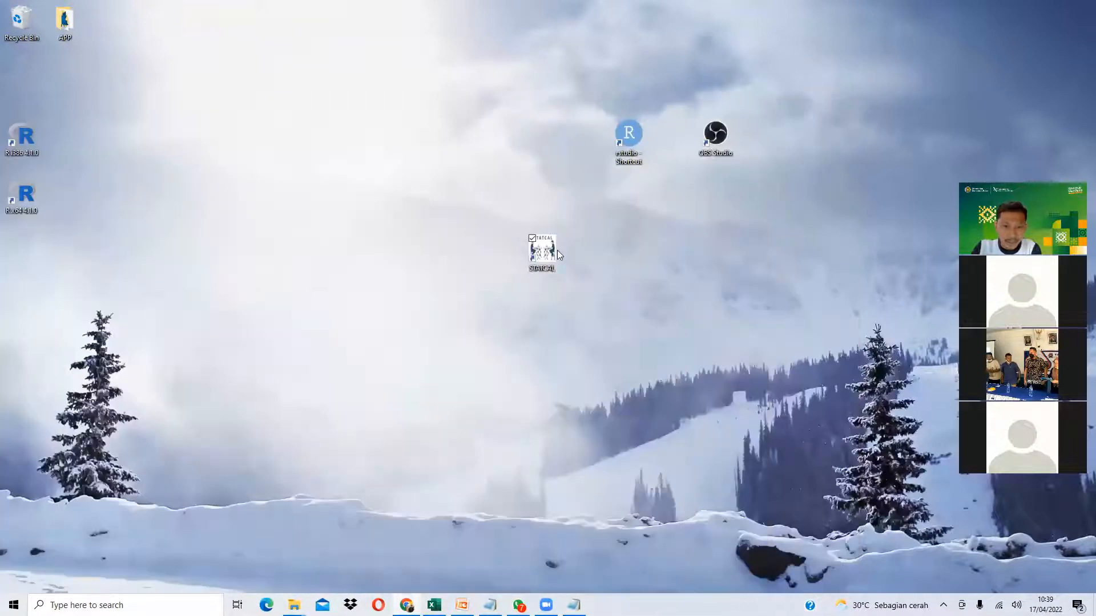
- Launch STATCAL and maximize its browser page, then close the localhost tab and hide the browser
double_click(543, 252)
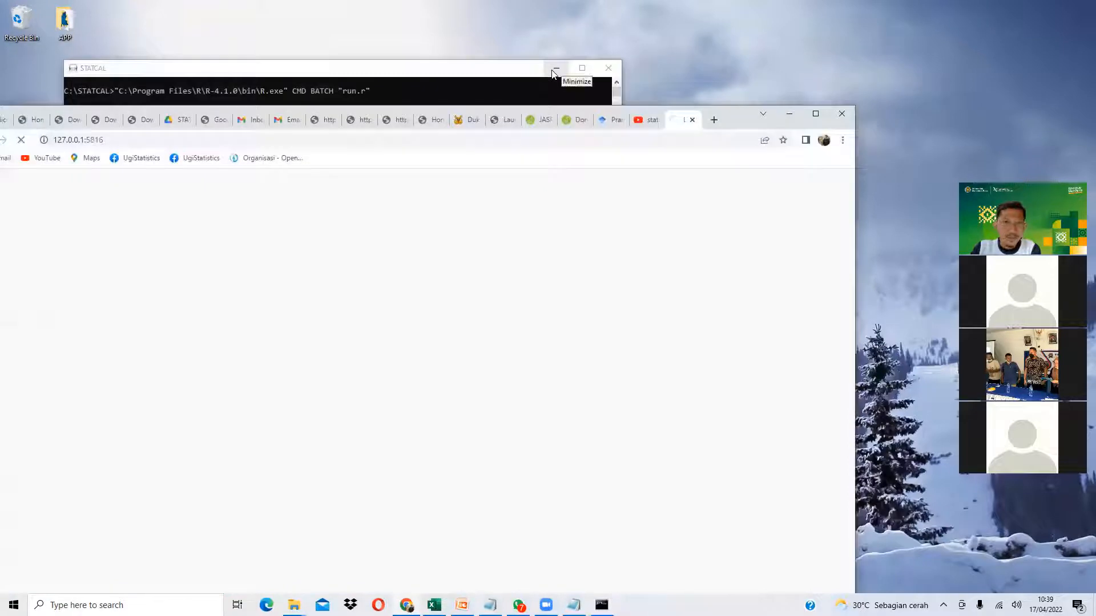
click(555, 69)
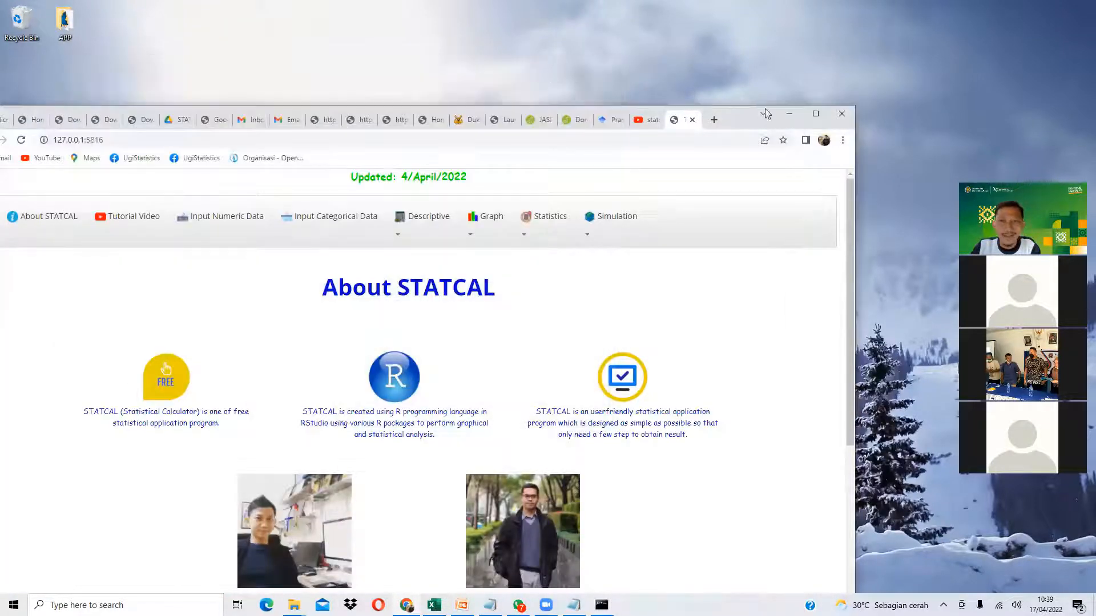
click(815, 113)
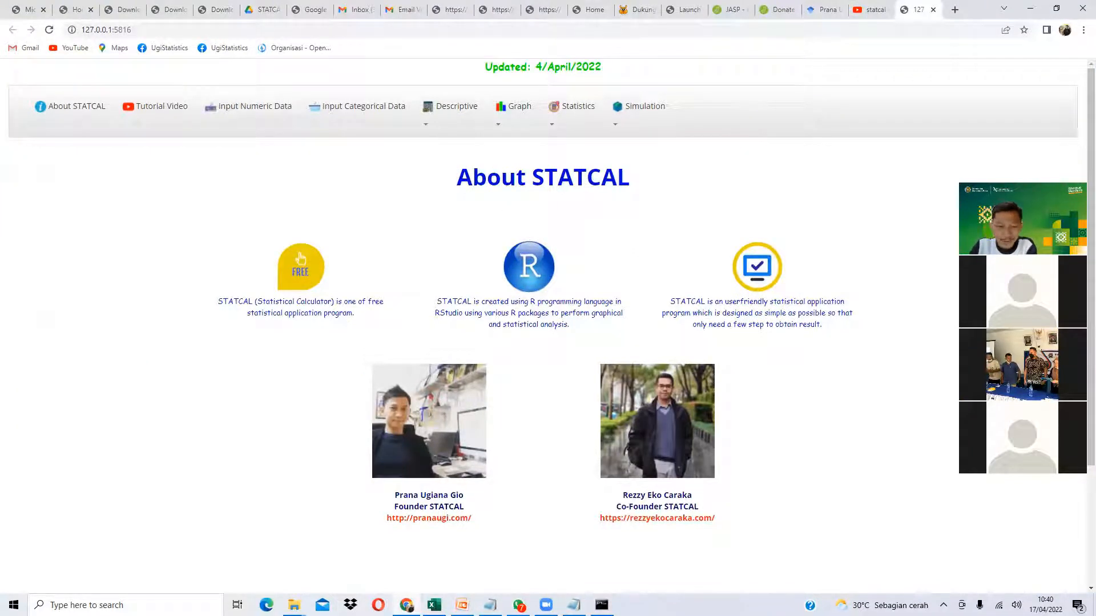
click(601, 605)
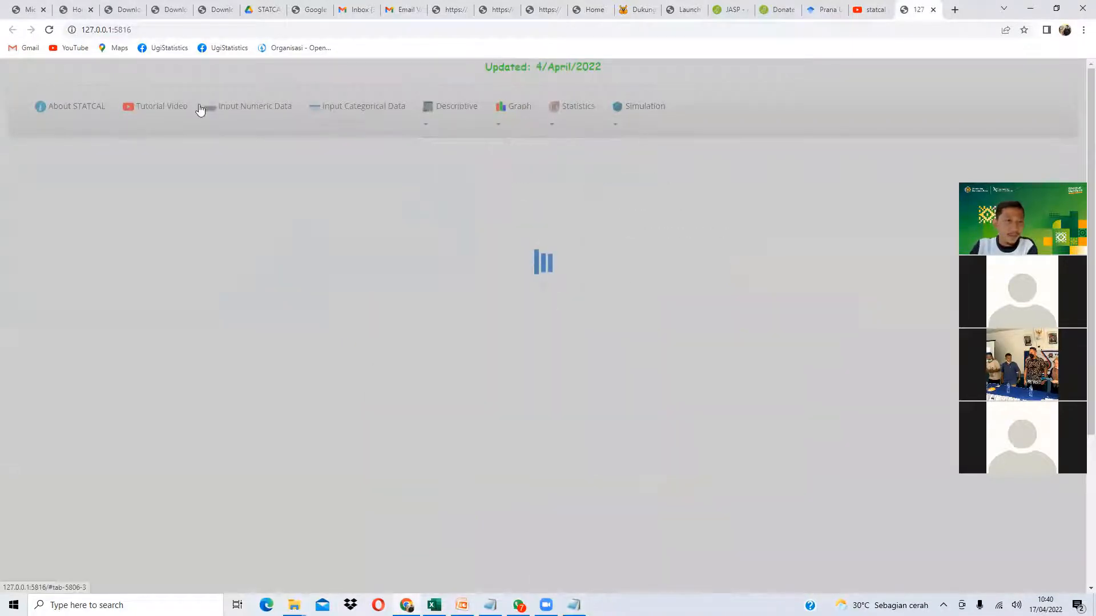
click(132, 105)
click(932, 9)
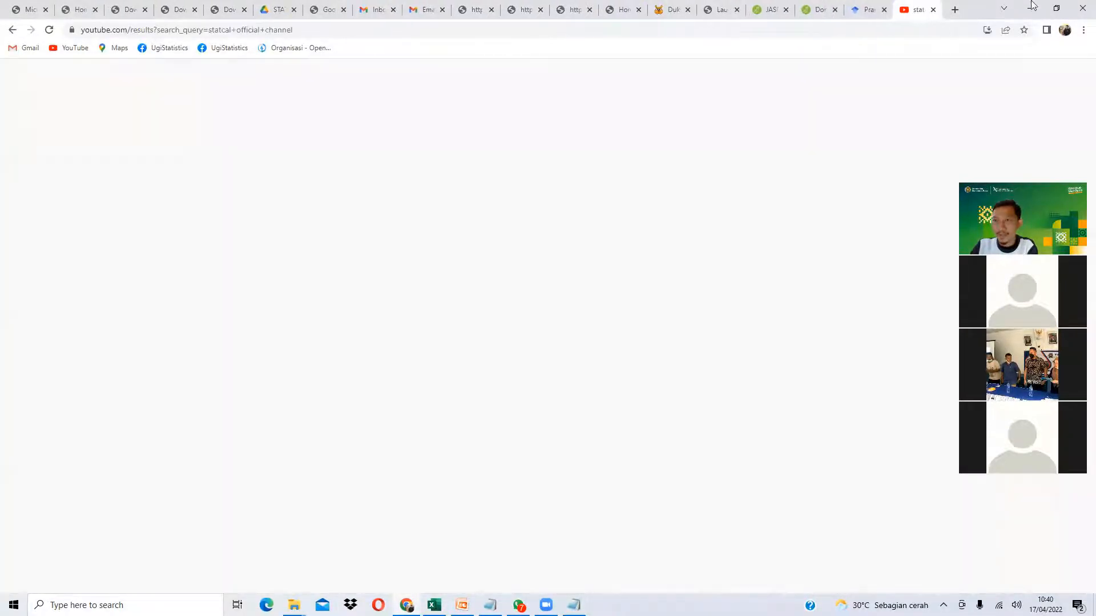
click(1030, 8)
- Relaunch STATCAL and scroll through the About STATCAL page at 127.0.0.1:7625
double_click(547, 247)
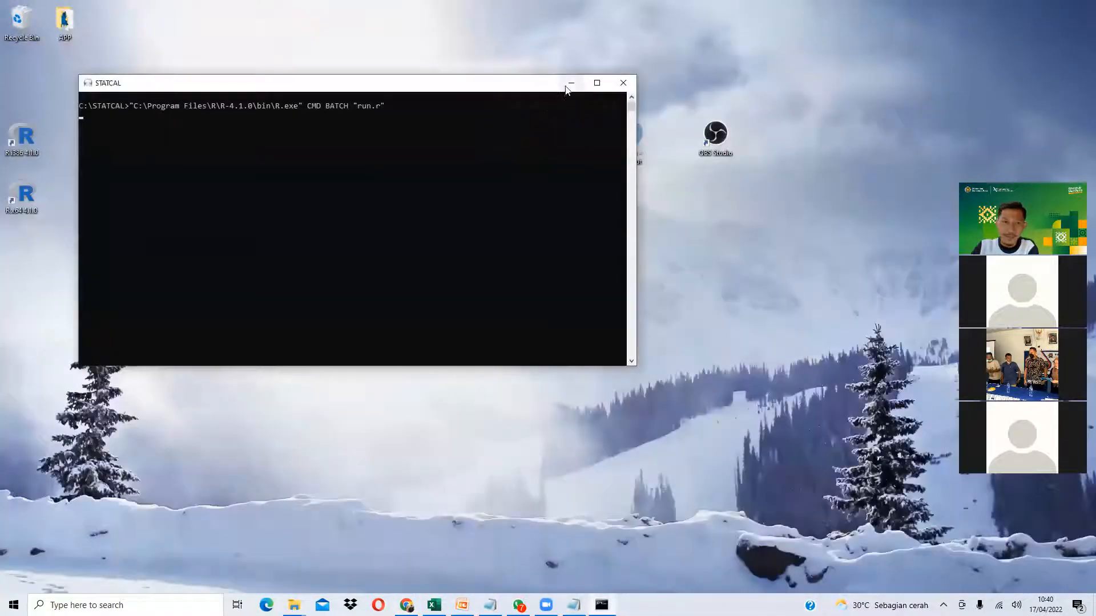
click(571, 82)
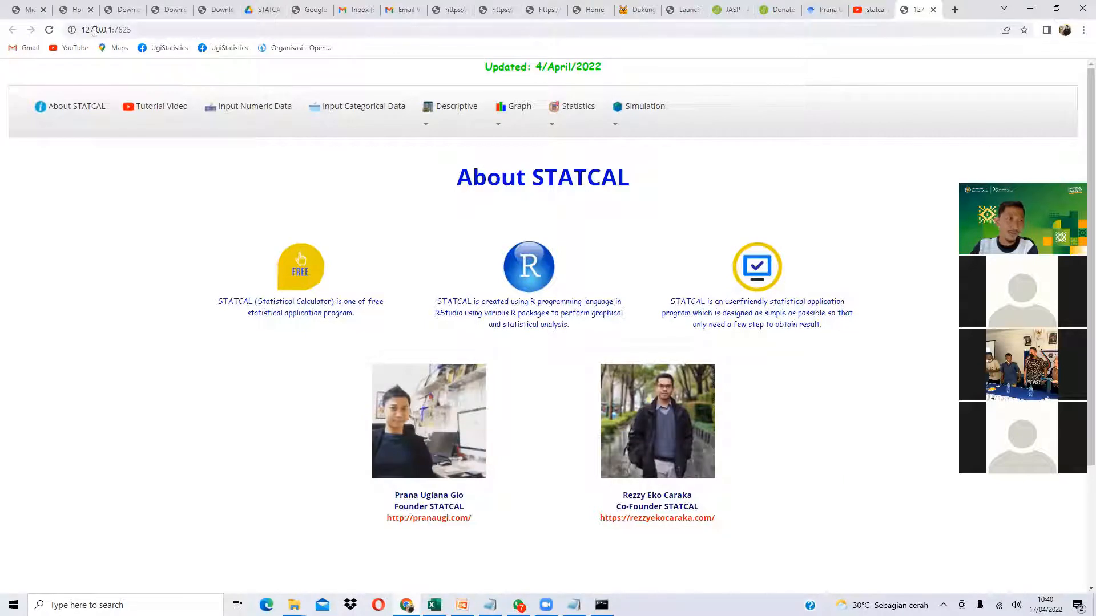
click(139, 28)
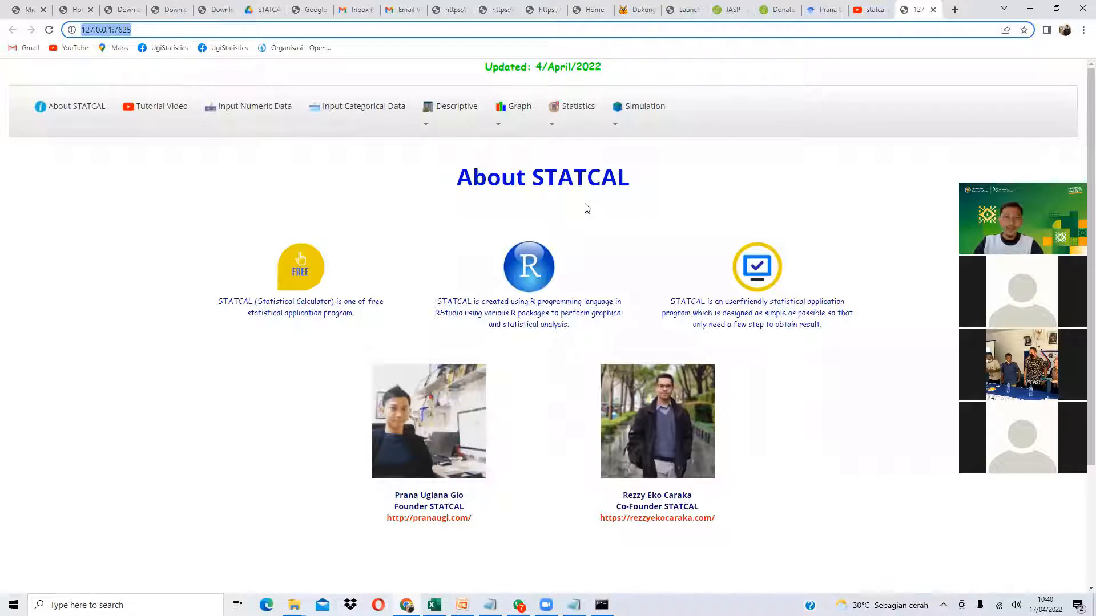
click(91, 111)
scroll(582, 415, down, 3)
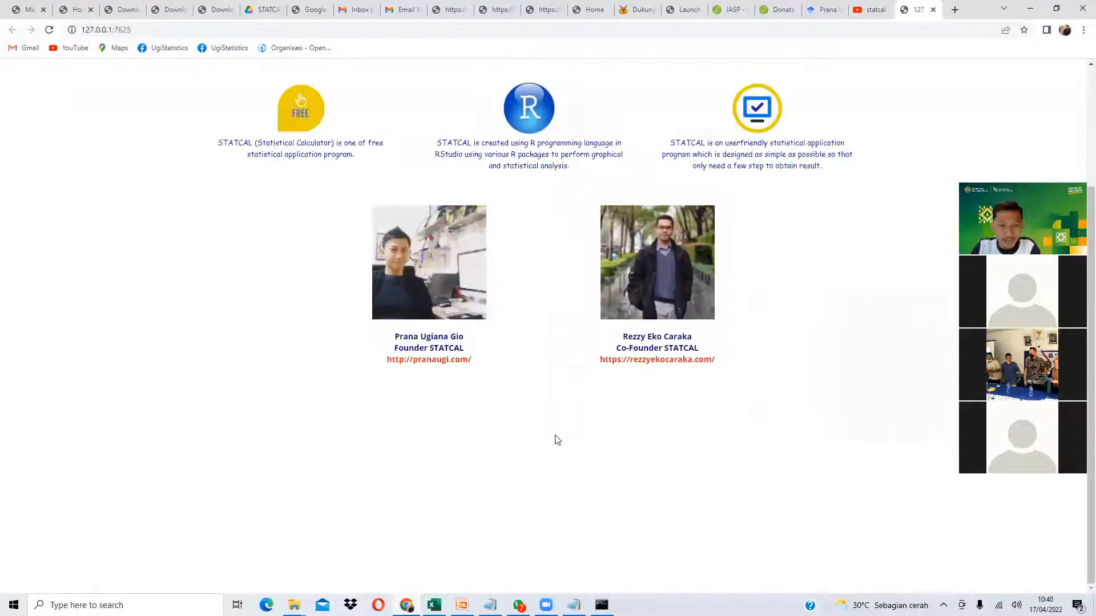
scroll(564, 426, up, 3)
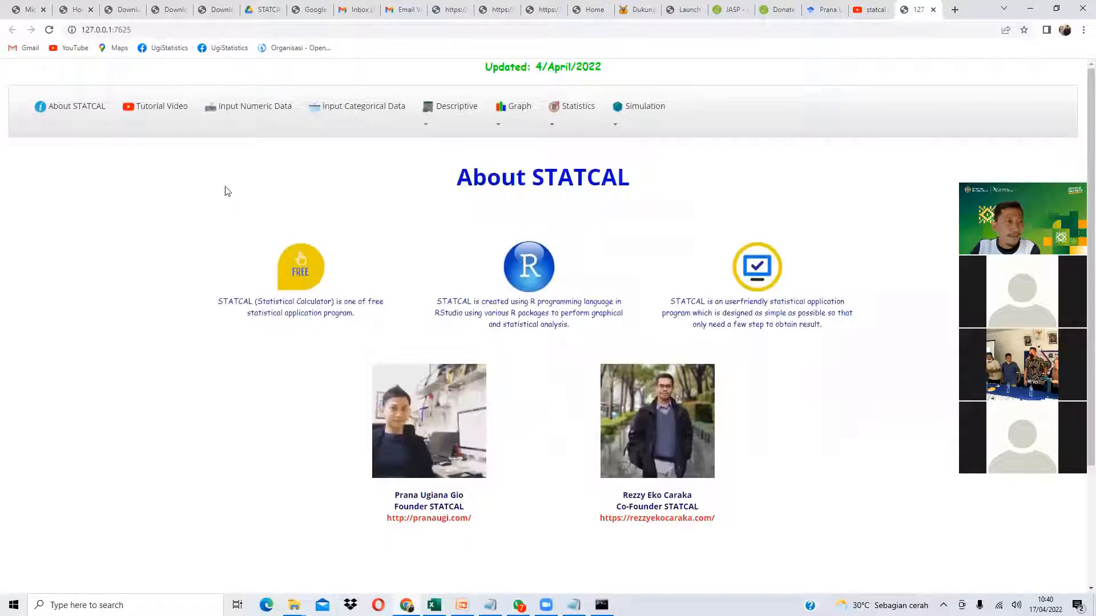
- Scroll through the Tutorial Video page, then switch to the Input Numeric Data page
click(154, 117)
scroll(240, 398, down, 7)
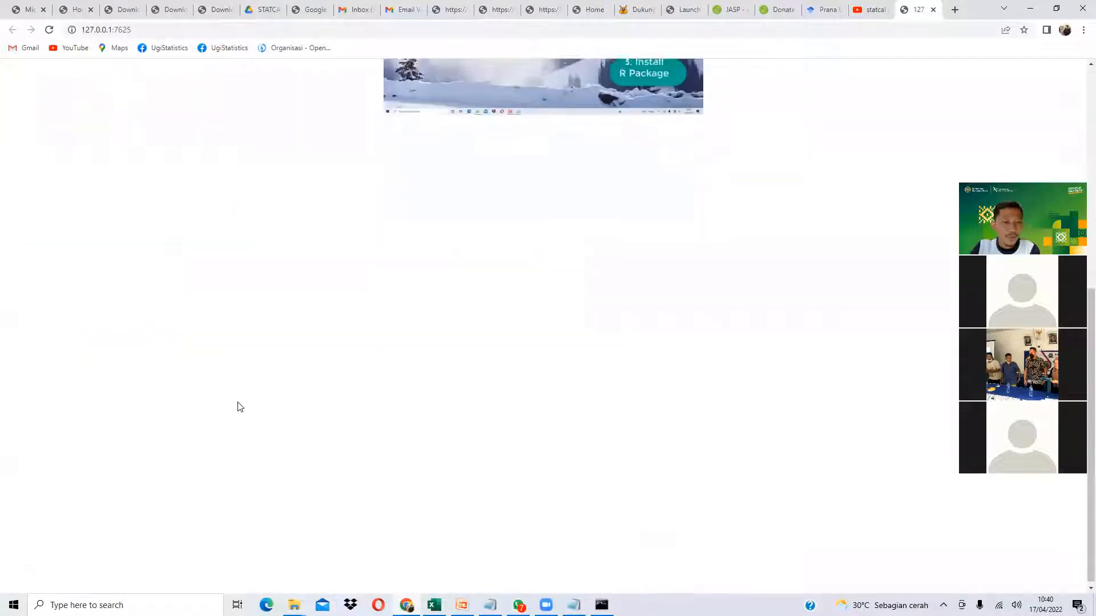
scroll(239, 405, up, 7)
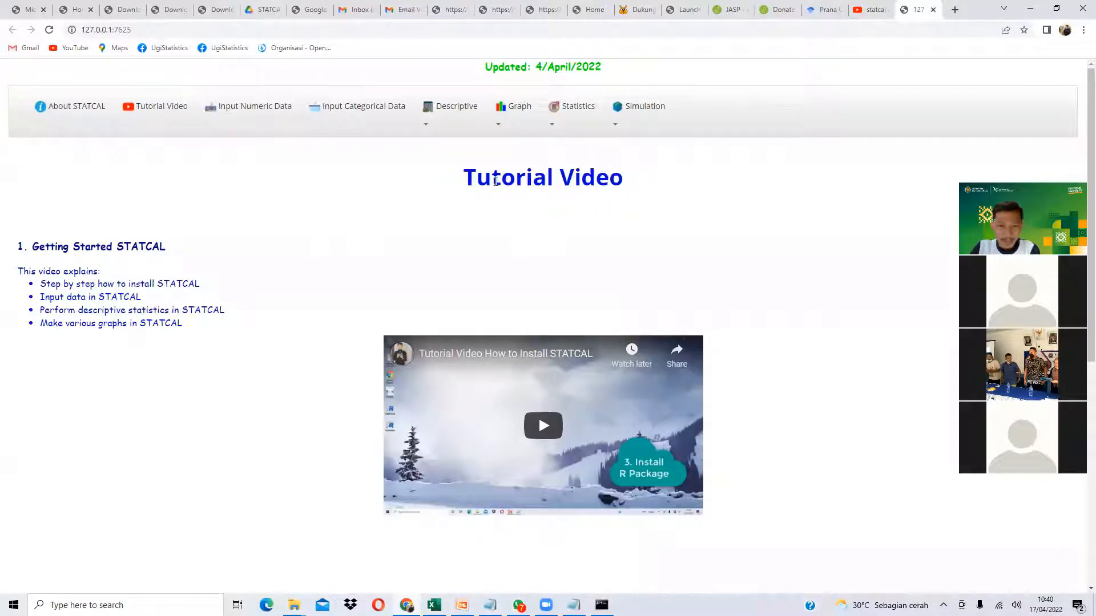
drag(492, 181, 607, 178)
scroll(460, 233, down, 3)
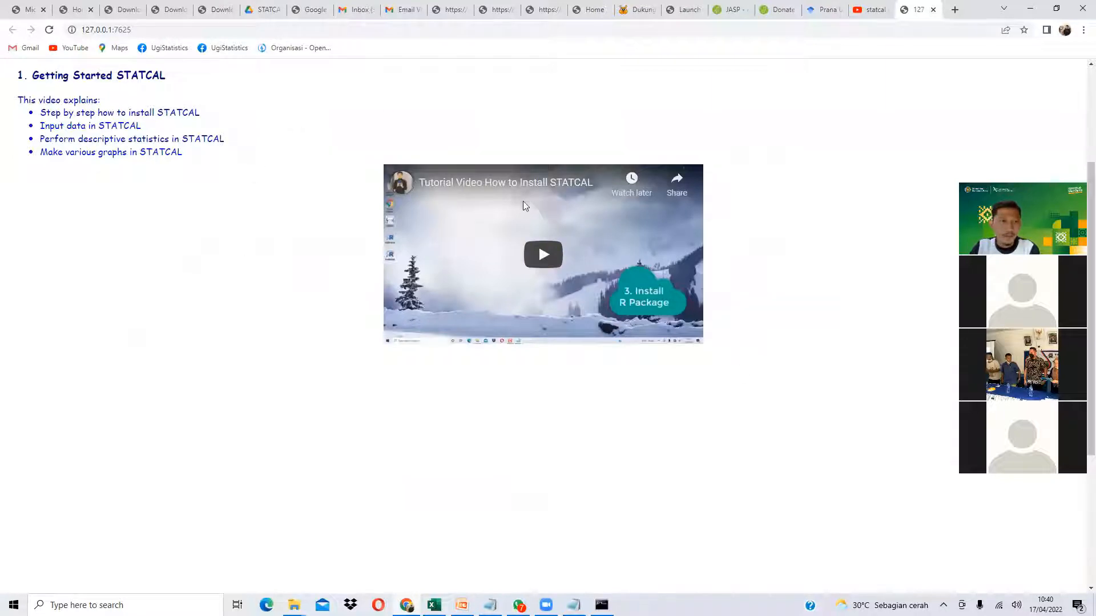
scroll(280, 216, down, 2)
scroll(238, 214, up, 2)
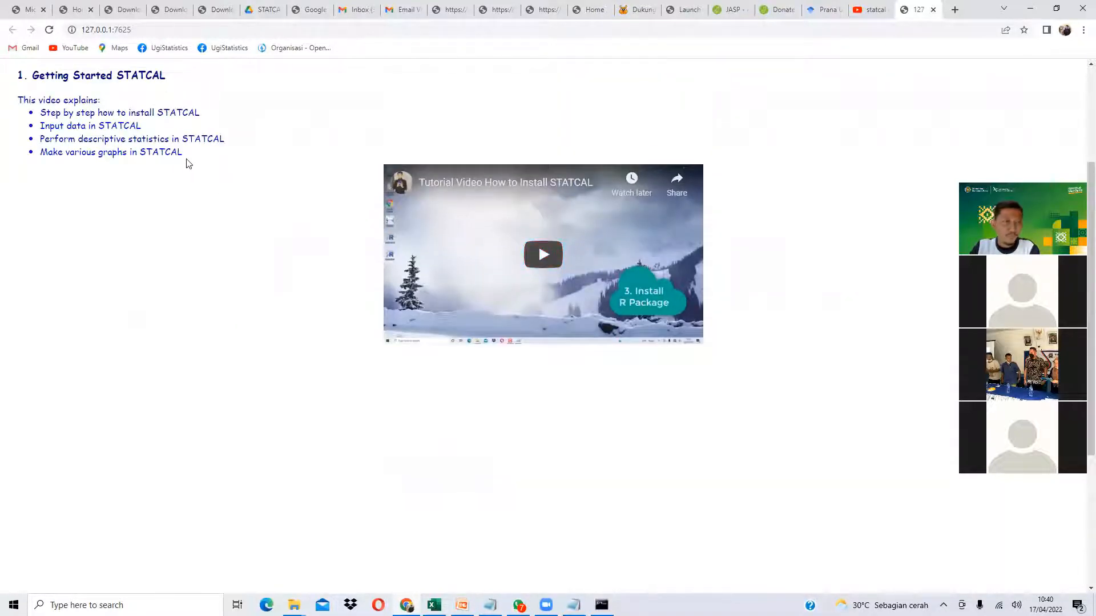
scroll(319, 264, down, 3)
scroll(323, 316, up, 6)
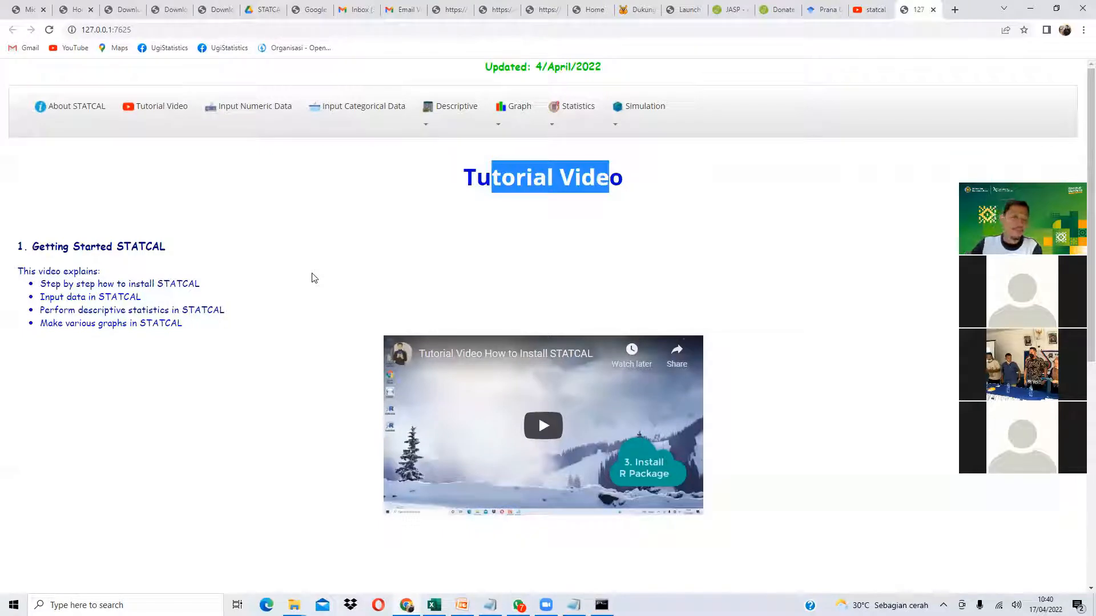
click(260, 236)
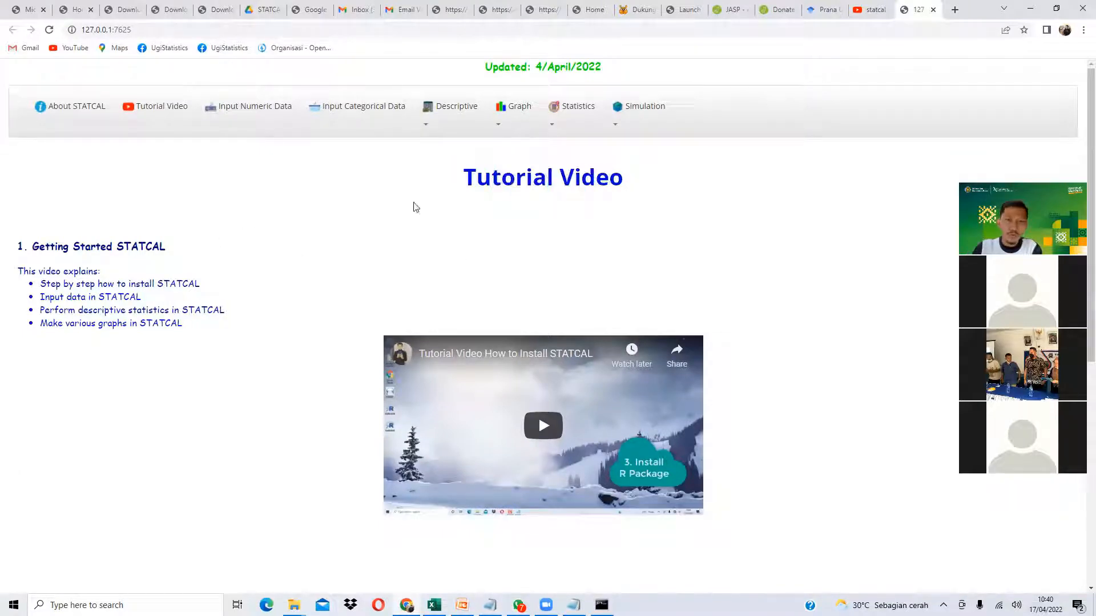
scroll(211, 291, down, 7)
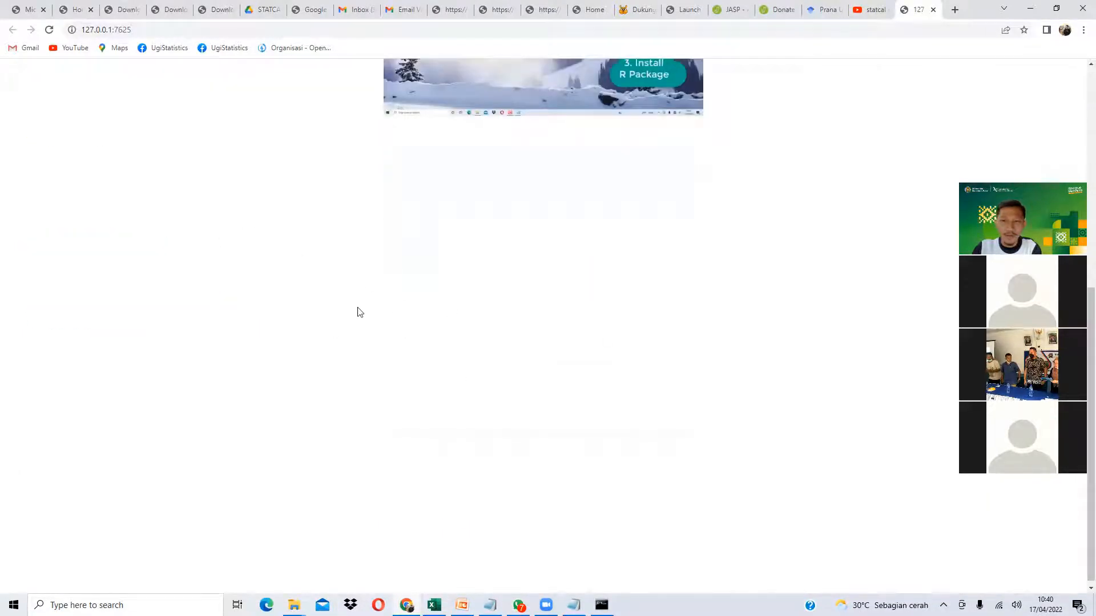
scroll(348, 312, up, 7)
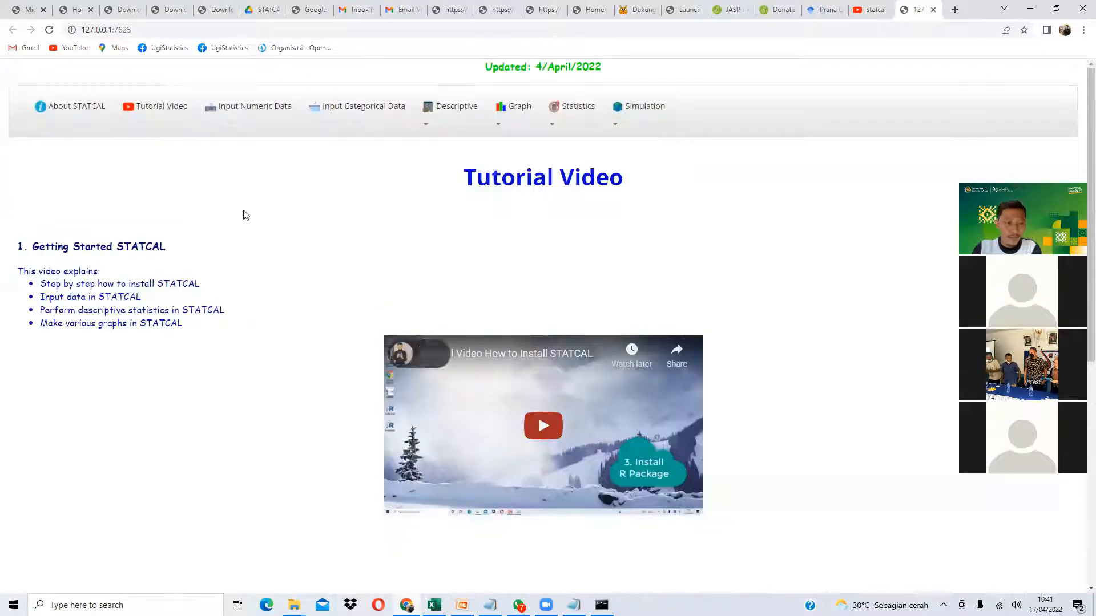
click(241, 110)
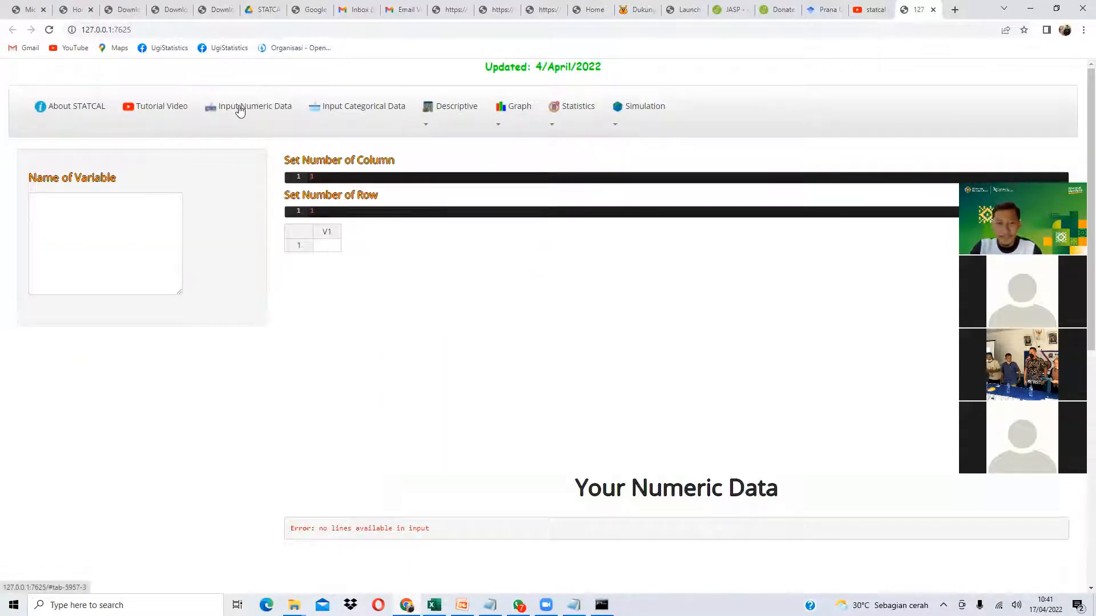
click(435, 604)
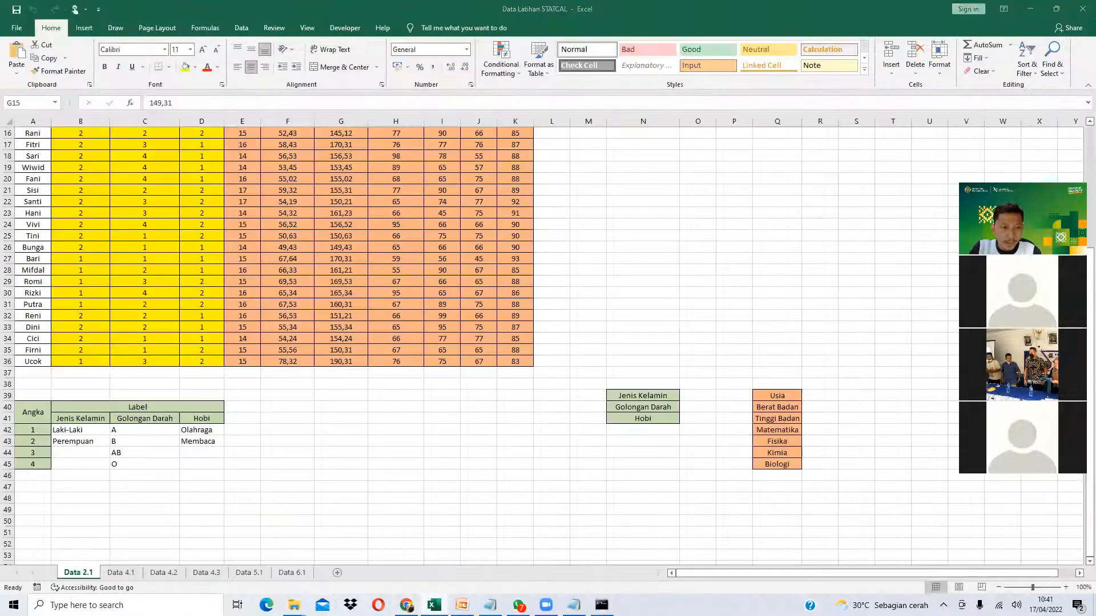
click(407, 605)
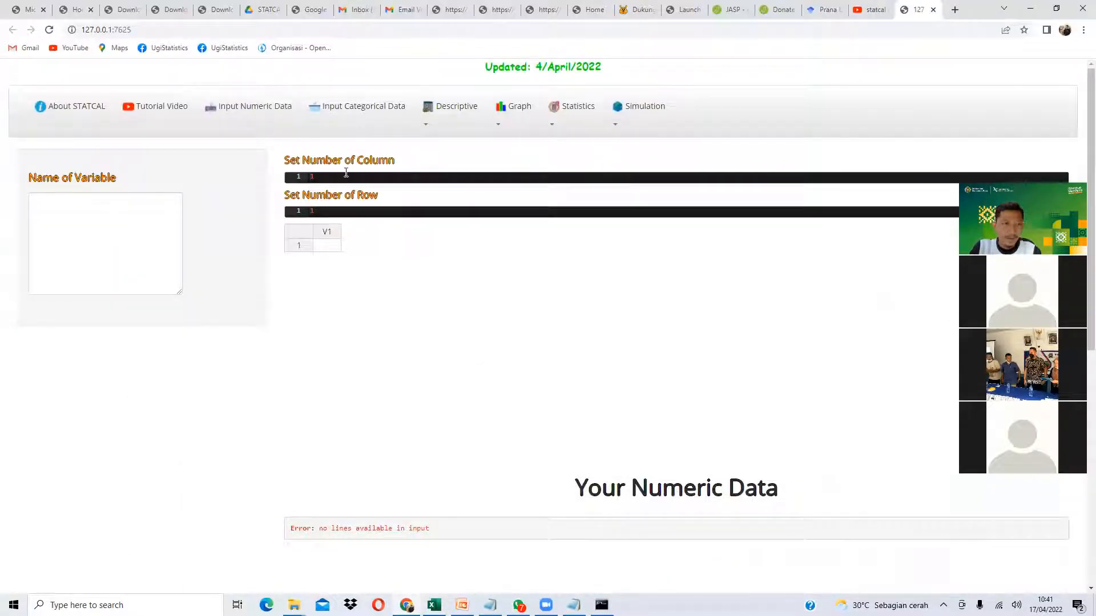
click(325, 110)
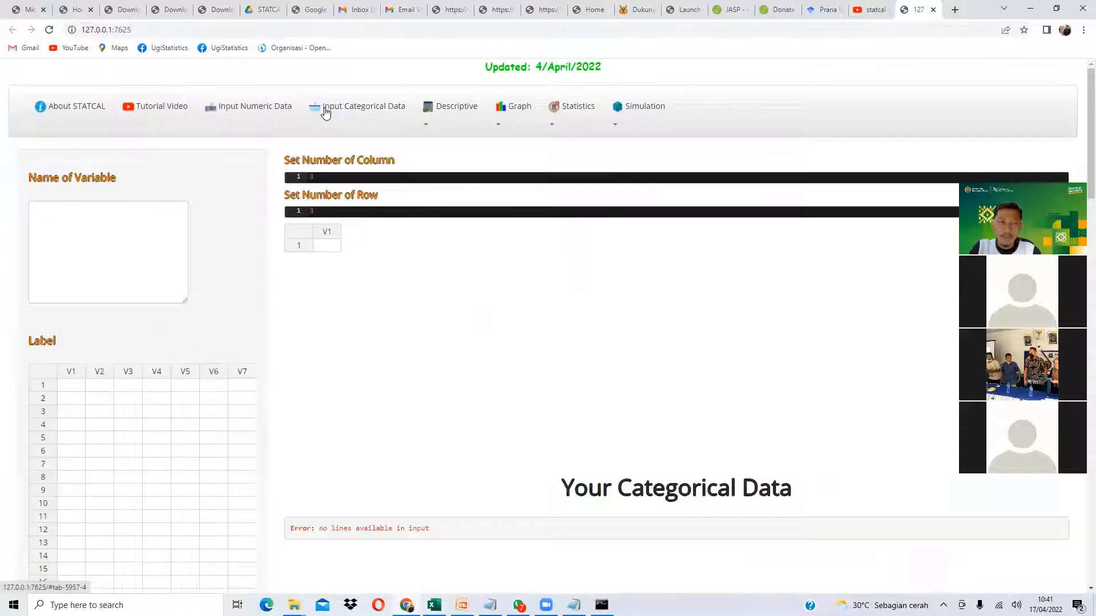
click(268, 112)
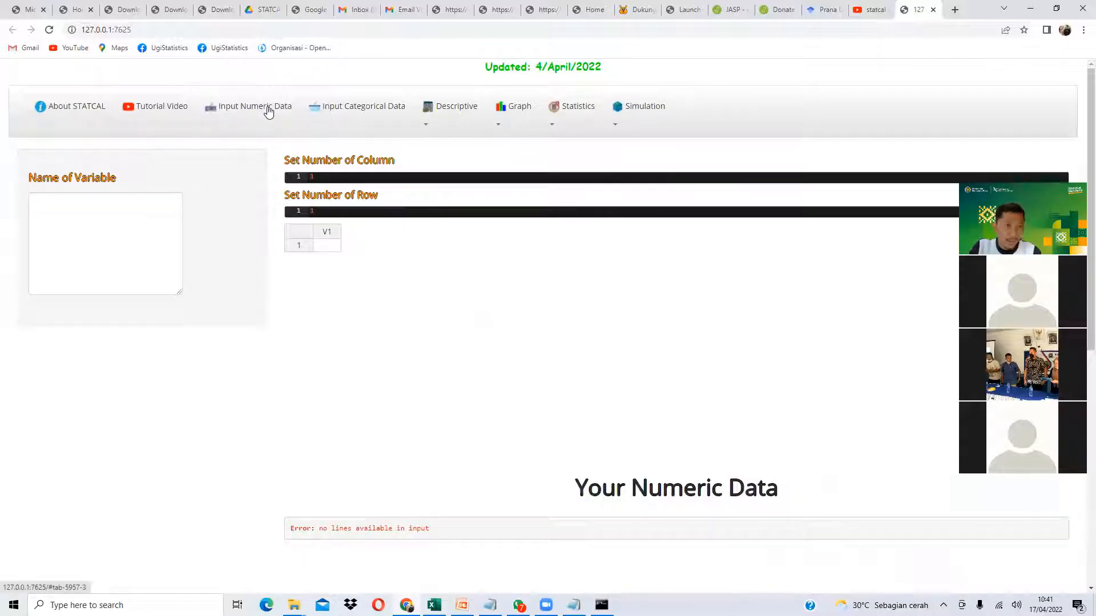
click(374, 112)
click(293, 112)
click(357, 111)
click(265, 114)
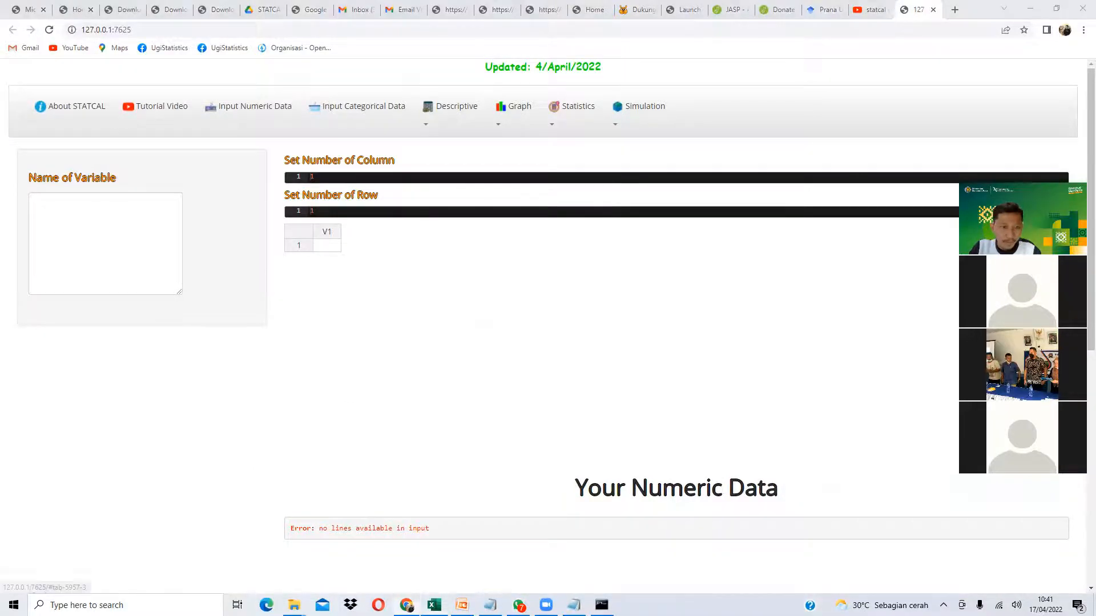
click(433, 603)
scroll(255, 353, up, 5)
click(307, 211)
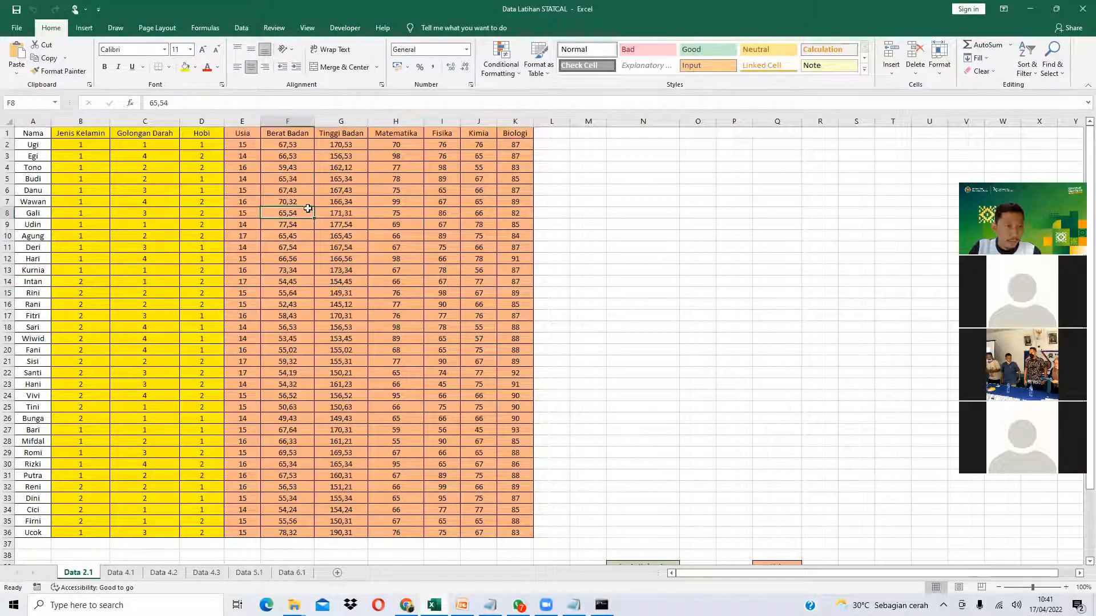
click(255, 135)
click(286, 134)
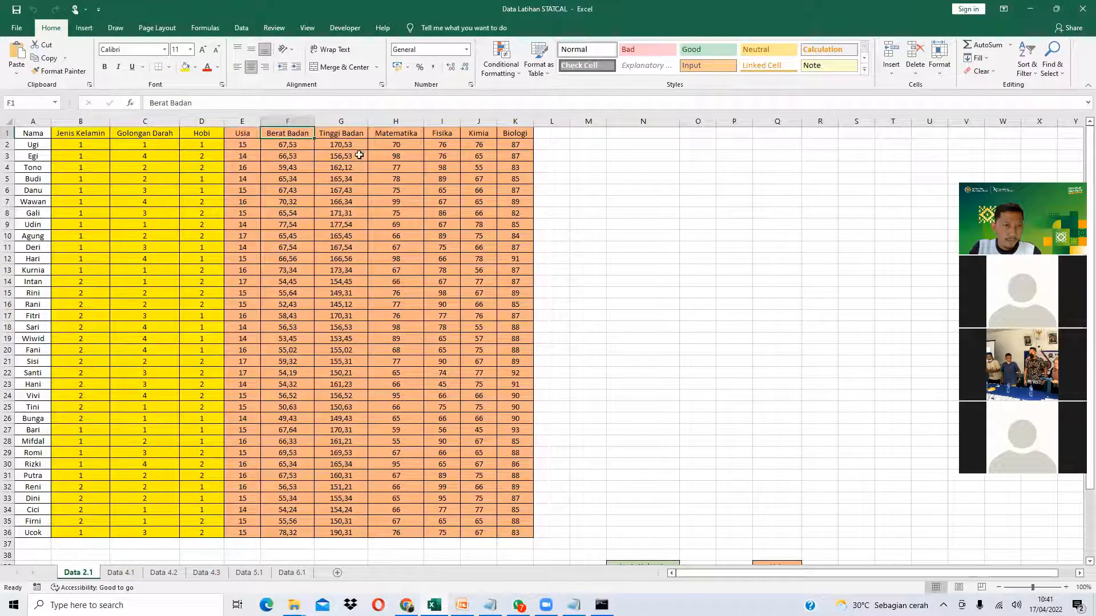
click(350, 130)
click(395, 139)
click(441, 134)
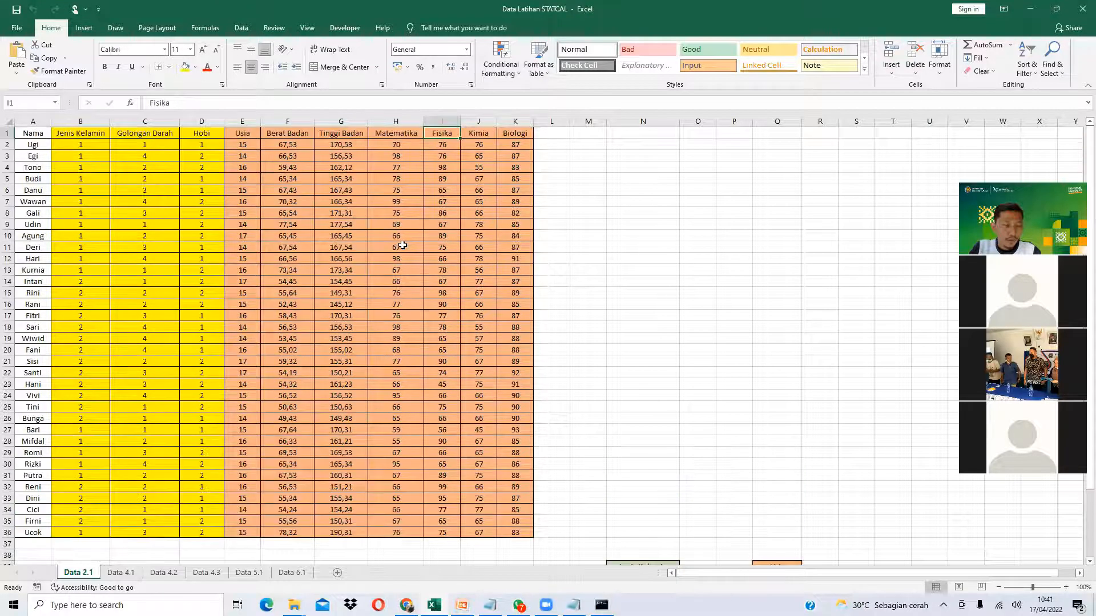
click(352, 153)
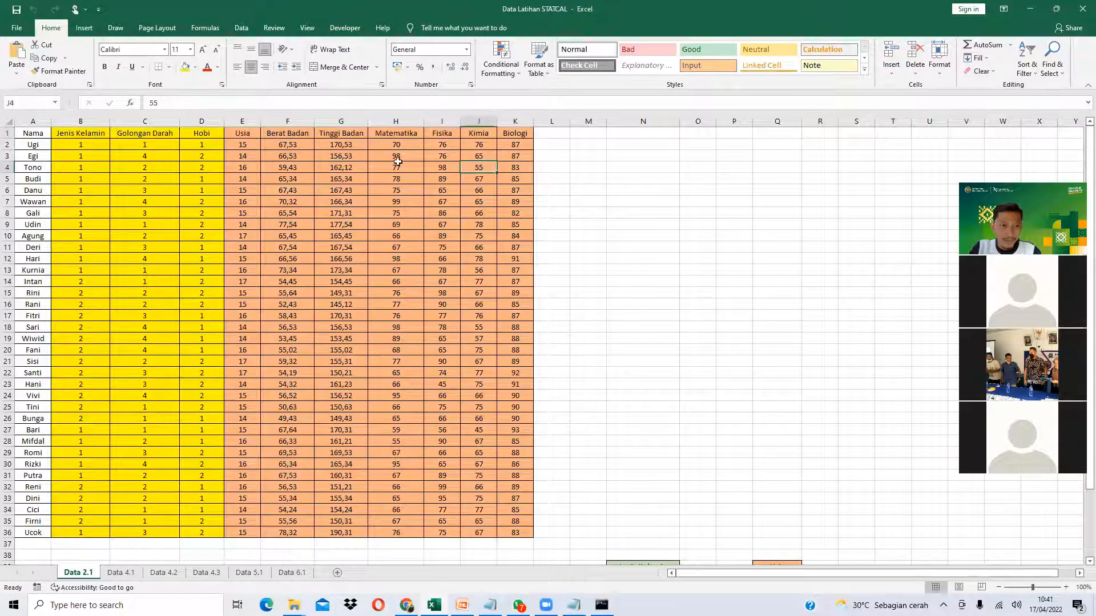
drag(257, 133, 291, 133)
click(77, 134)
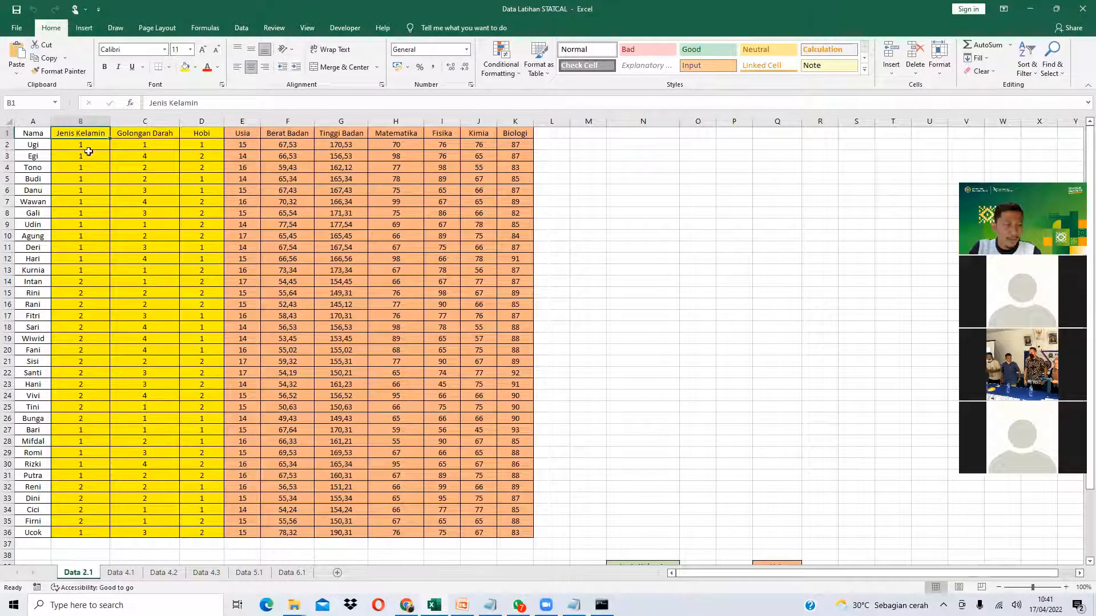
click(144, 137)
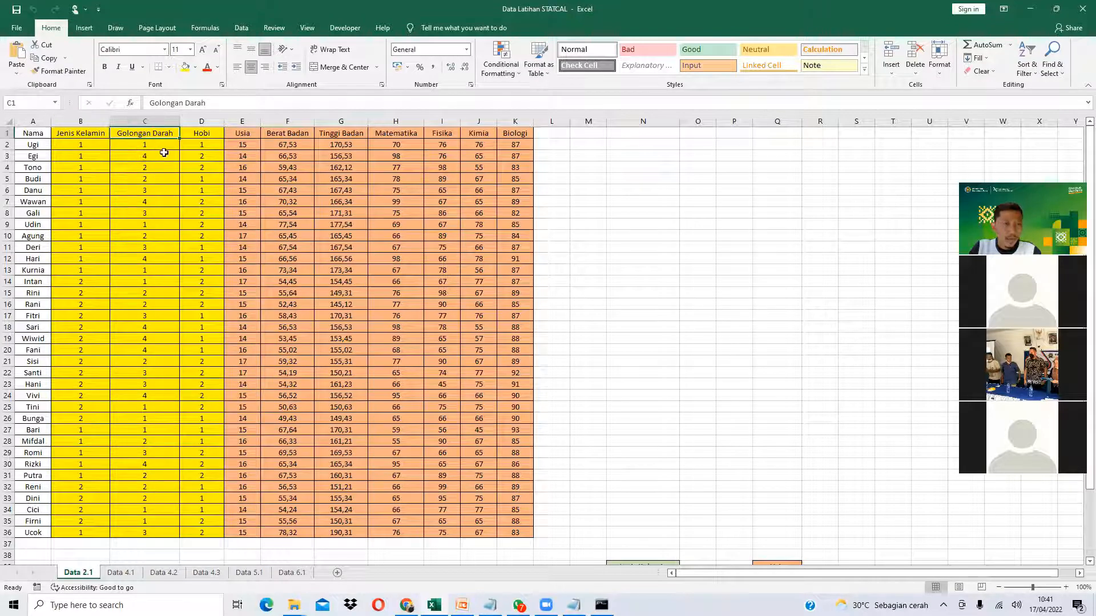
click(200, 135)
scroll(110, 262, down, 8)
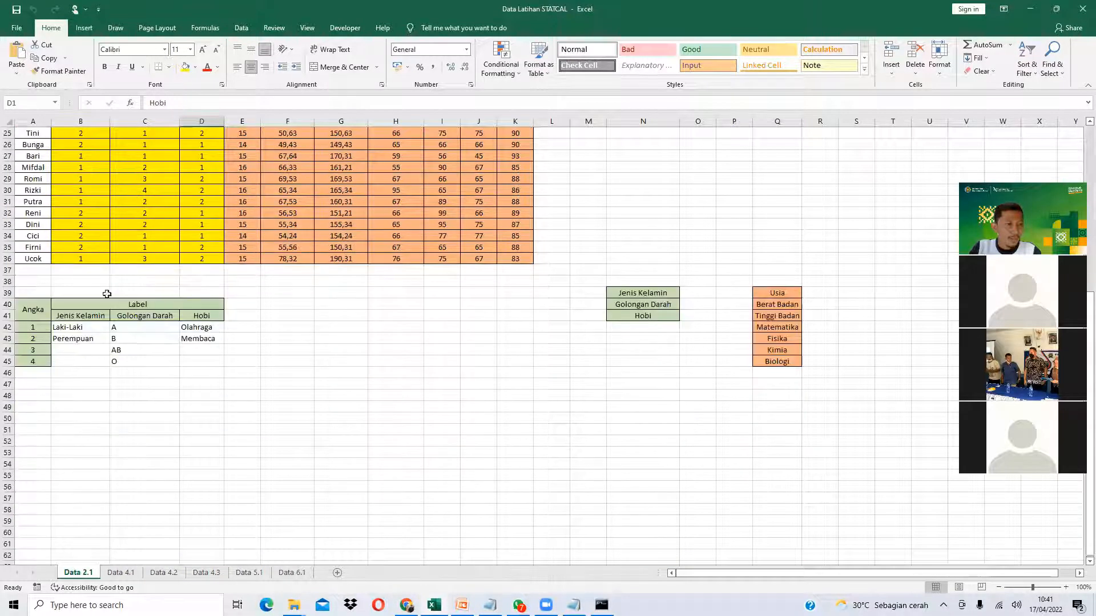
click(91, 330)
scroll(96, 302, up, 8)
click(93, 149)
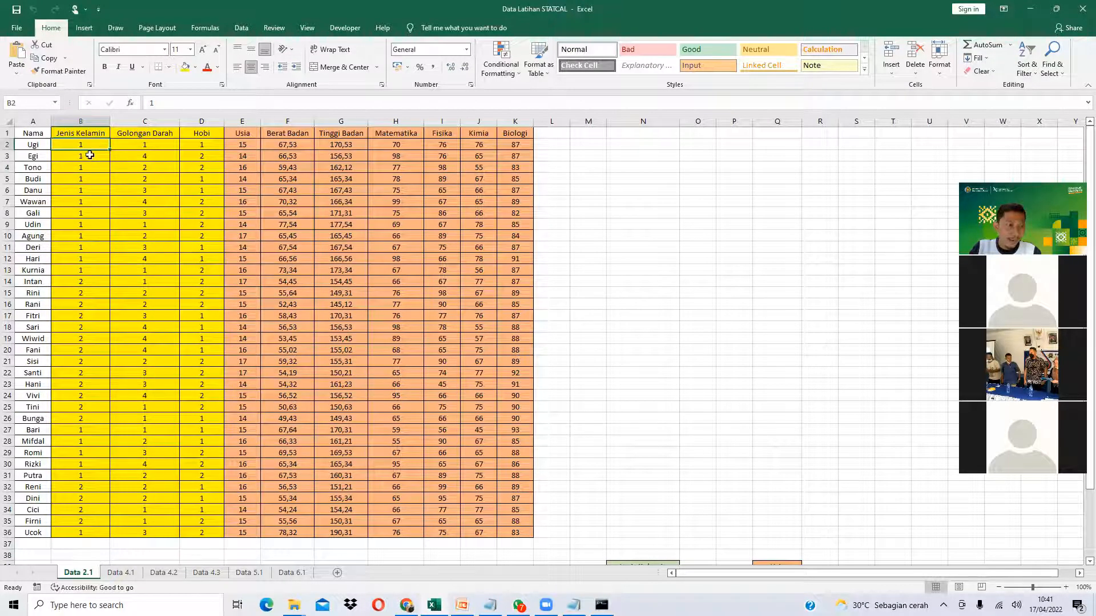
scroll(95, 322, down, 5)
click(80, 429)
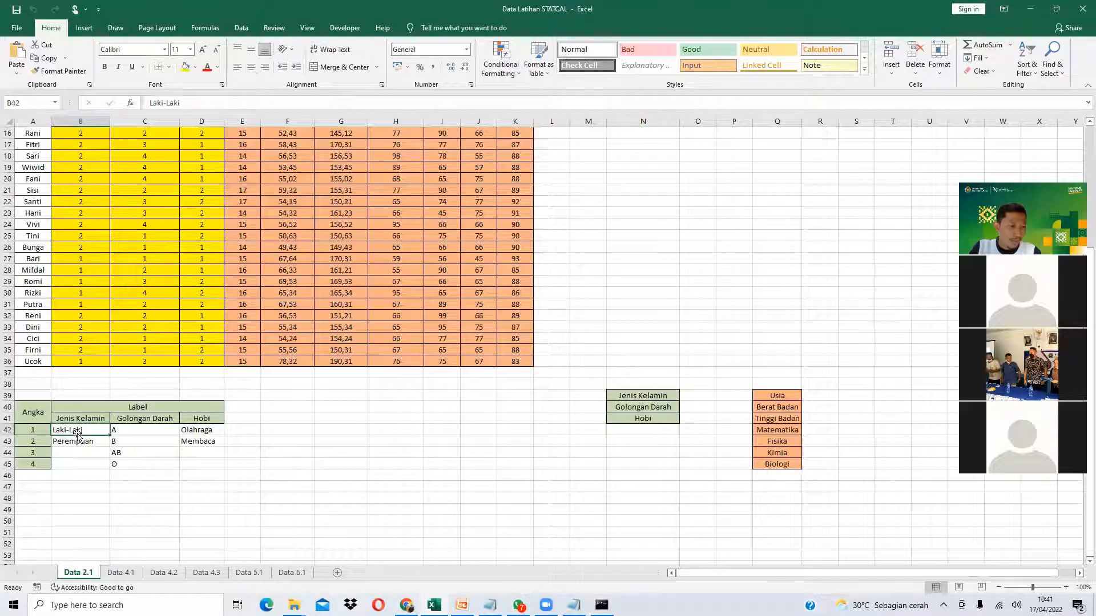
scroll(89, 340, up, 4)
scroll(84, 258, down, 4)
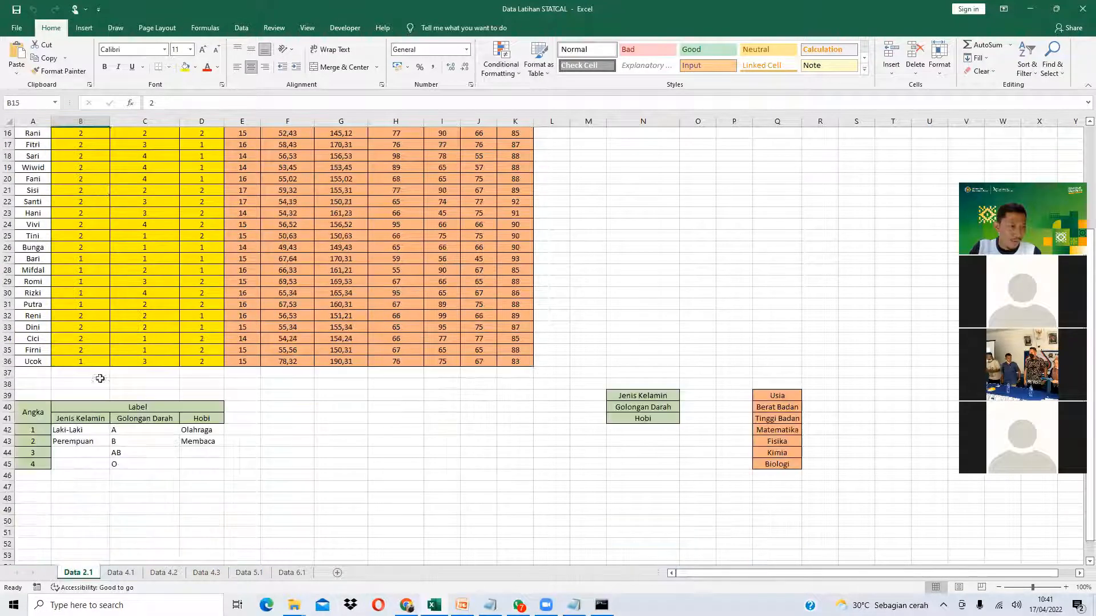
click(81, 440)
scroll(85, 247, up, 4)
scroll(85, 247, up, 1)
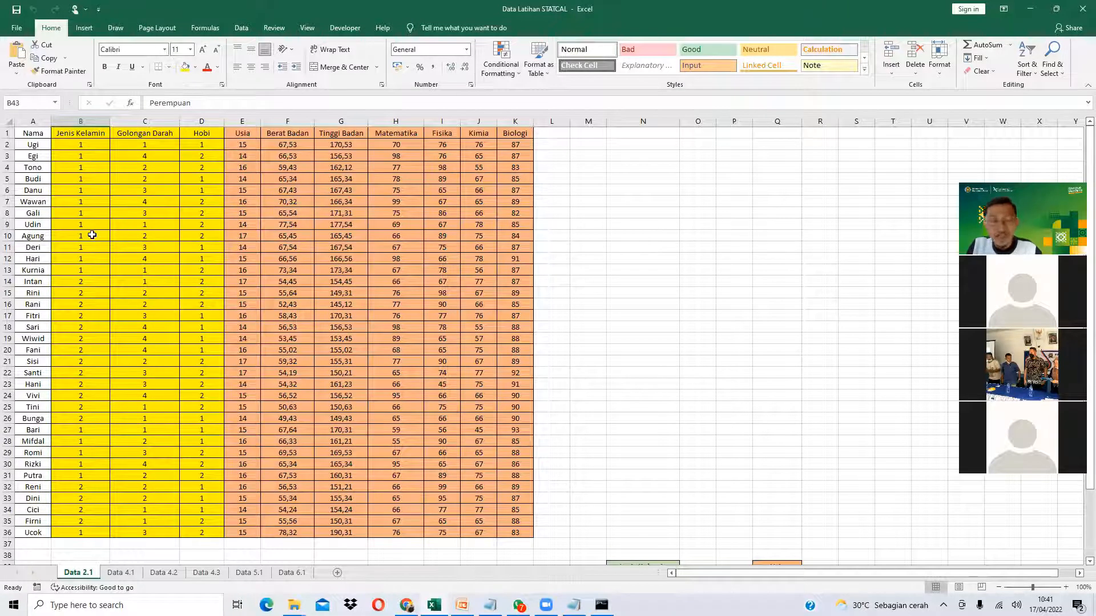
click(141, 199)
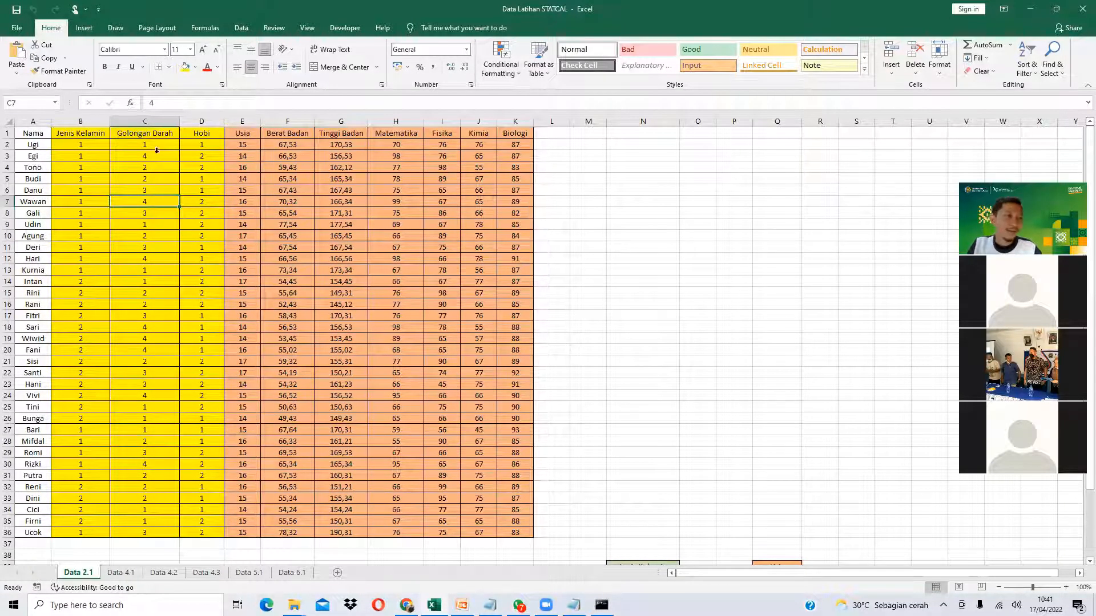
drag(70, 133, 201, 304)
drag(242, 133, 477, 355)
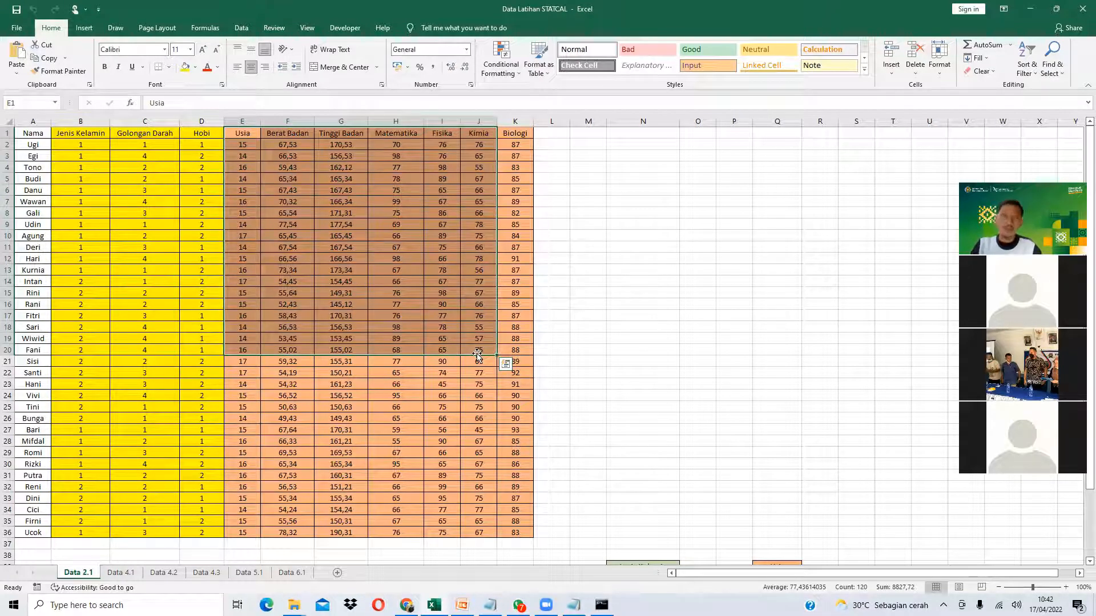
click(389, 235)
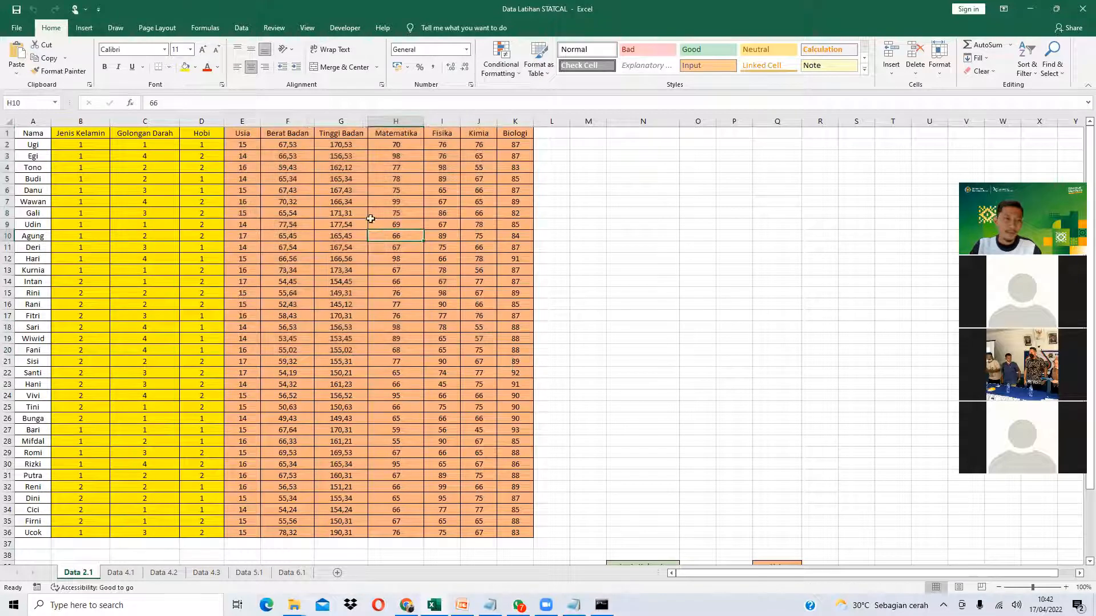
drag(285, 148, 345, 533)
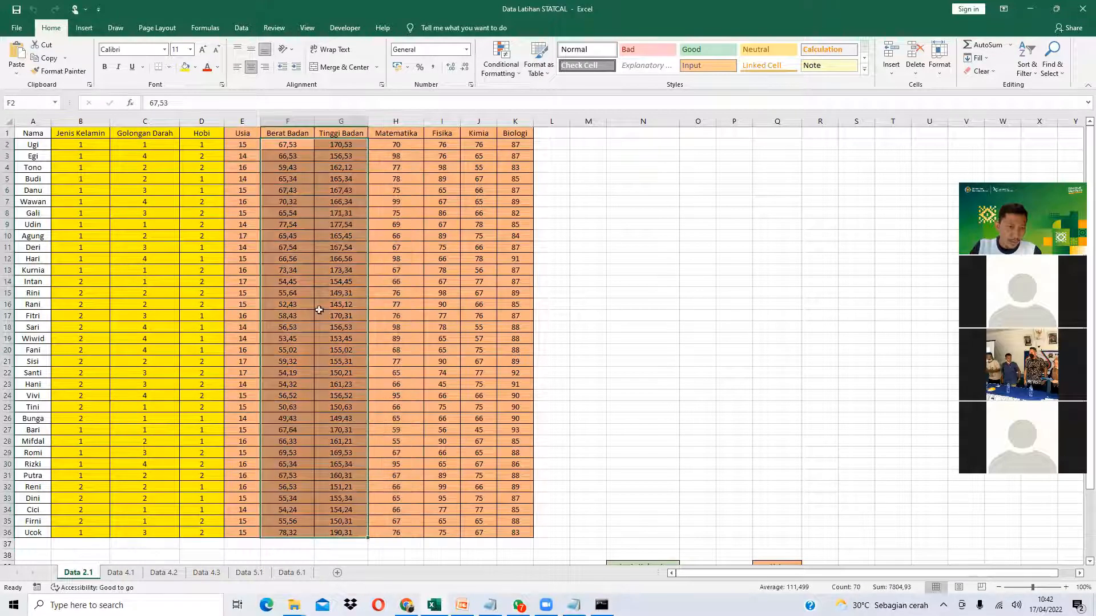
- In Excel Options > Advanced, turn off system separators and use a dot as the decimal separator
click(20, 29)
click(37, 573)
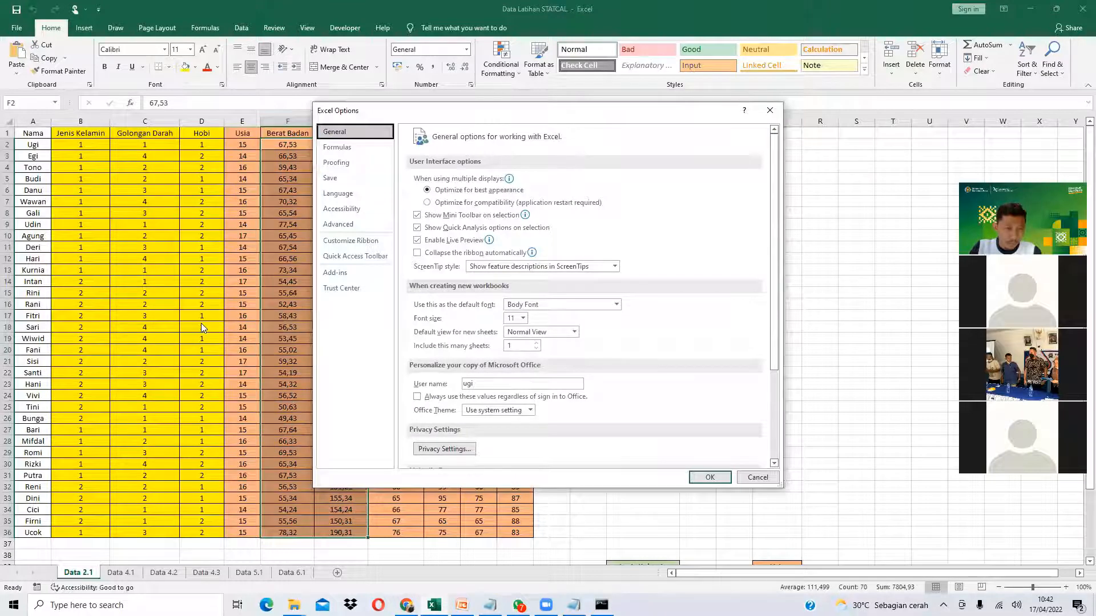
click(339, 225)
click(500, 373)
click(505, 386)
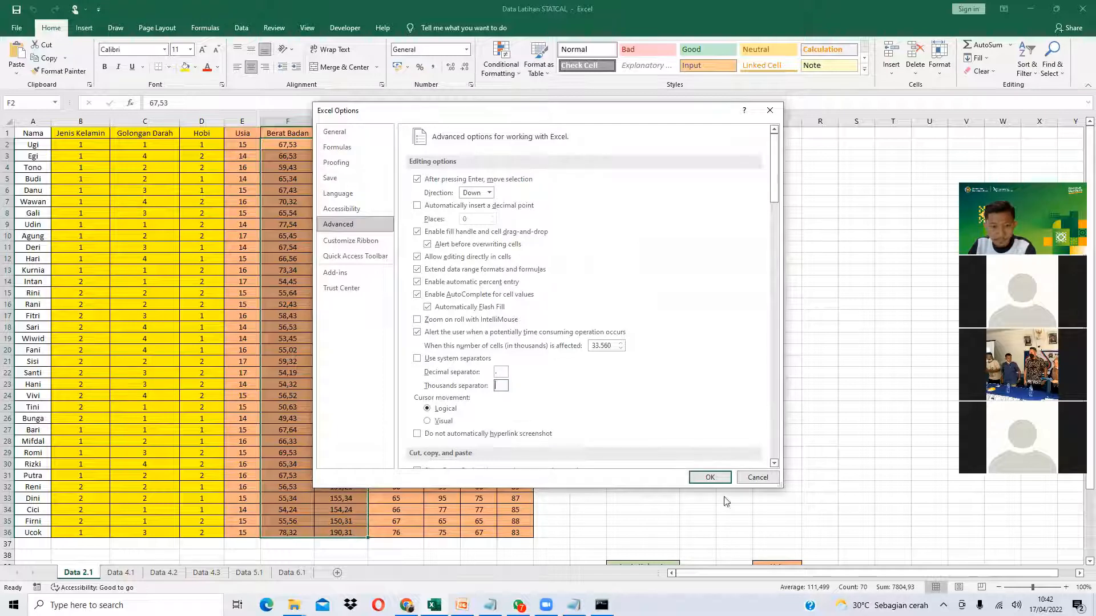
click(709, 477)
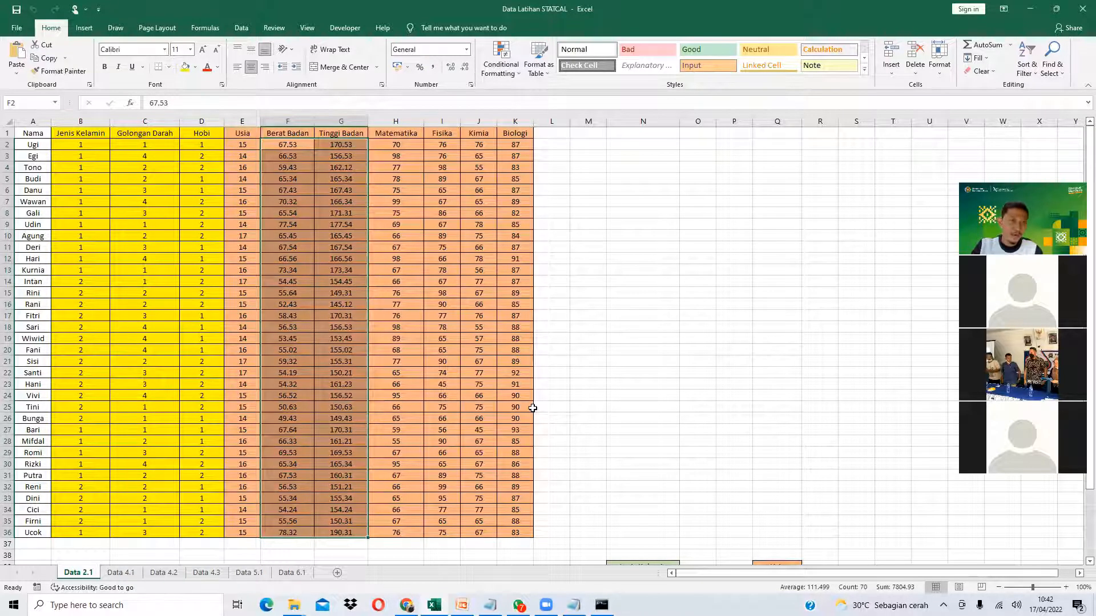
- Copy the Usia–Biologi data range E2:K36 and switch to the STATCAL browser
click(274, 359)
drag(298, 143, 343, 464)
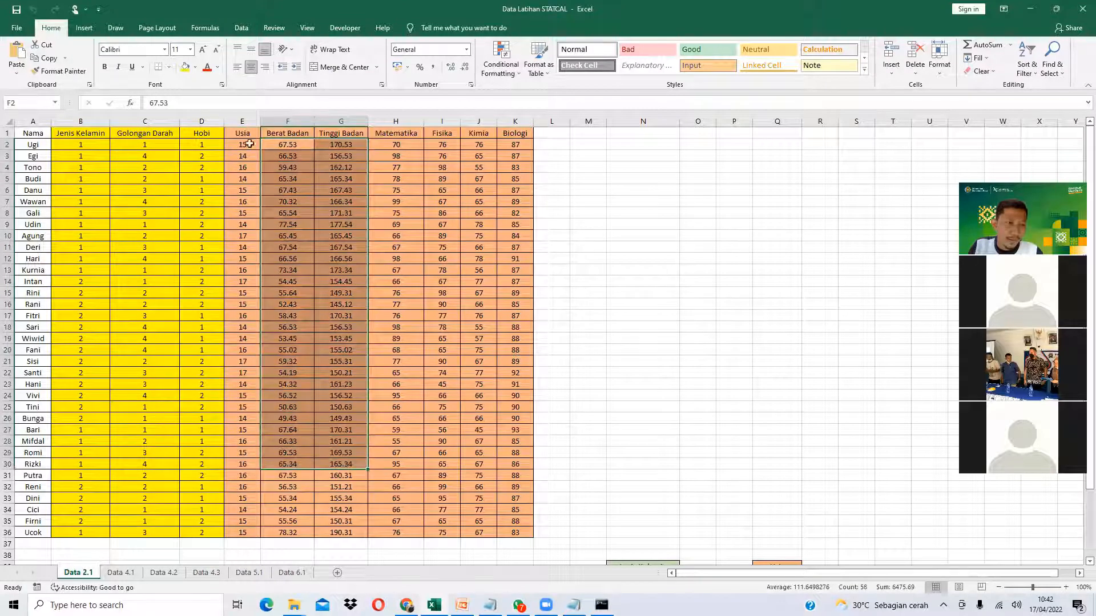
click(273, 145)
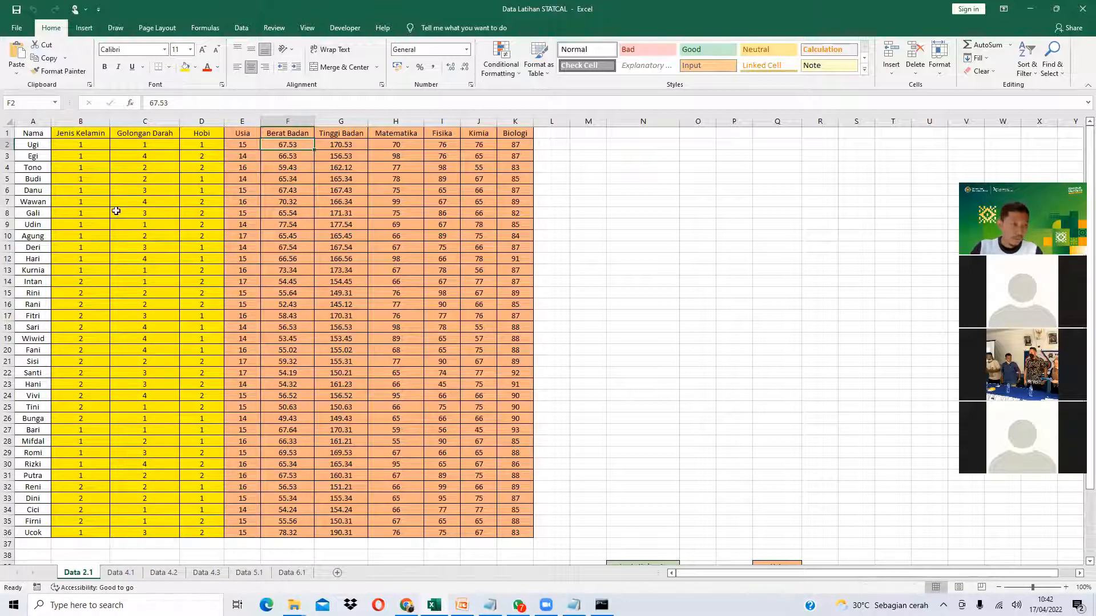
drag(242, 144, 517, 534)
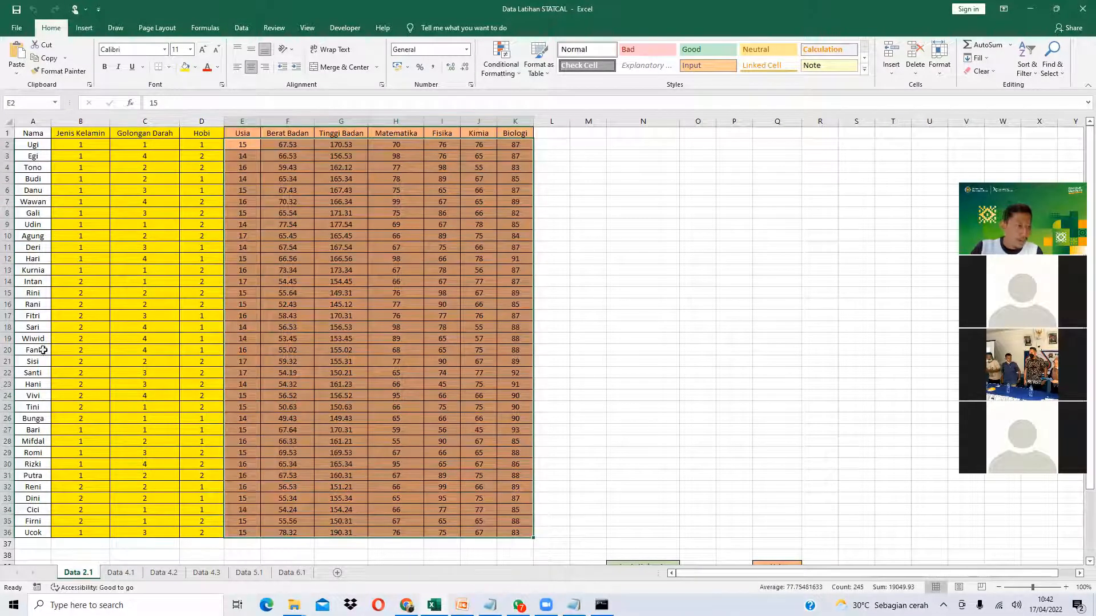
scroll(61, 371, down, 1)
scroll(417, 259, up, 1)
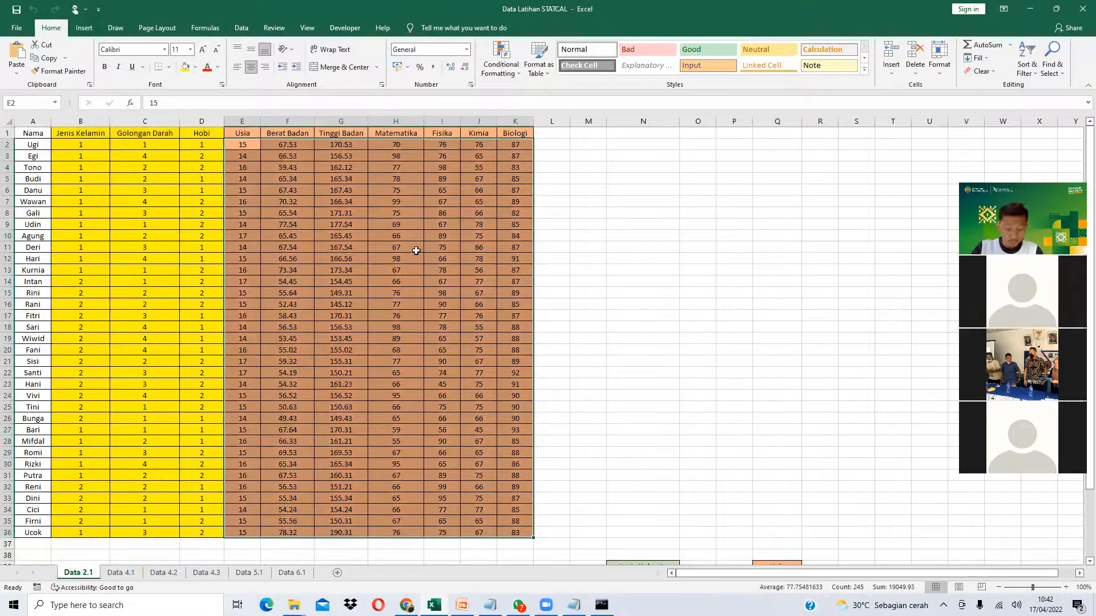
key(ctrl+c)
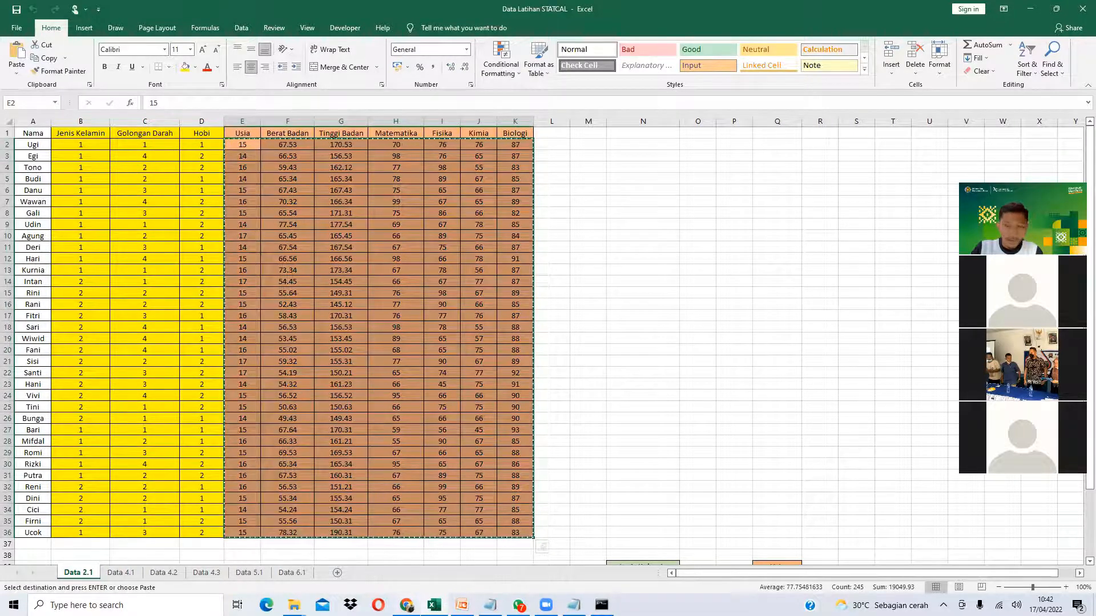
key(alt+Tab)
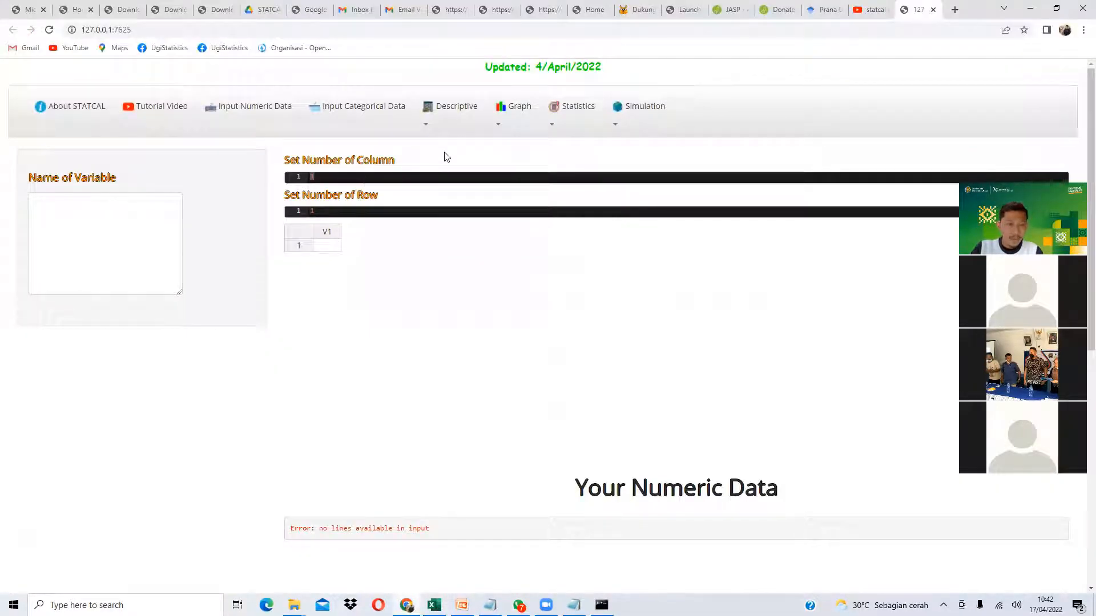
- Resize the numeric grid to 30 columns and 100 rows and select the first V1 cell
key(alt+Tab)
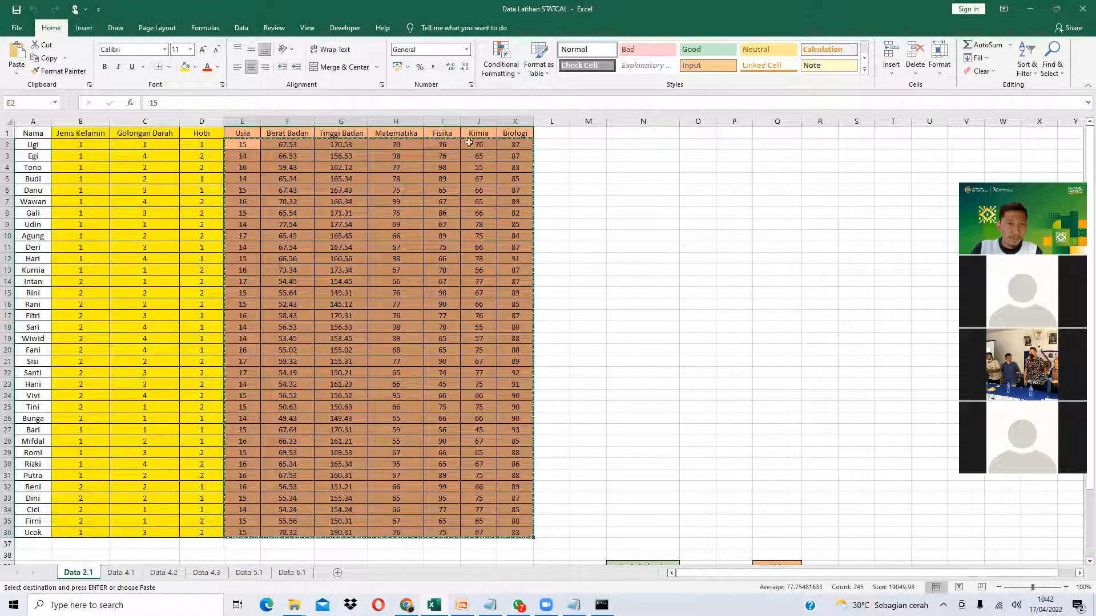
click(1030, 10)
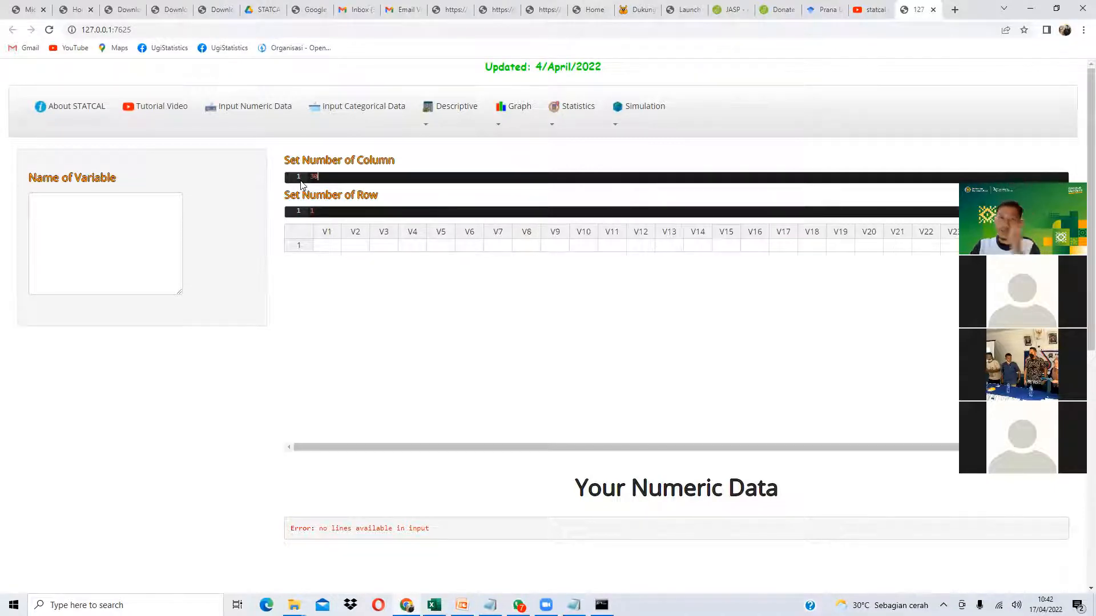
key(alt+Tab)
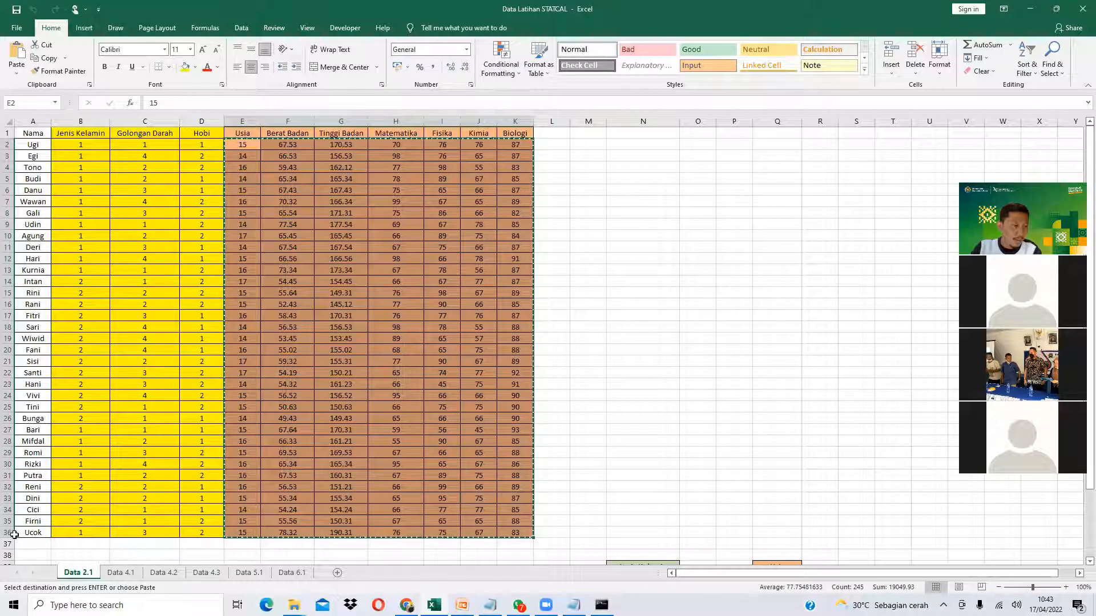
click(1030, 9)
click(419, 213)
text(00)
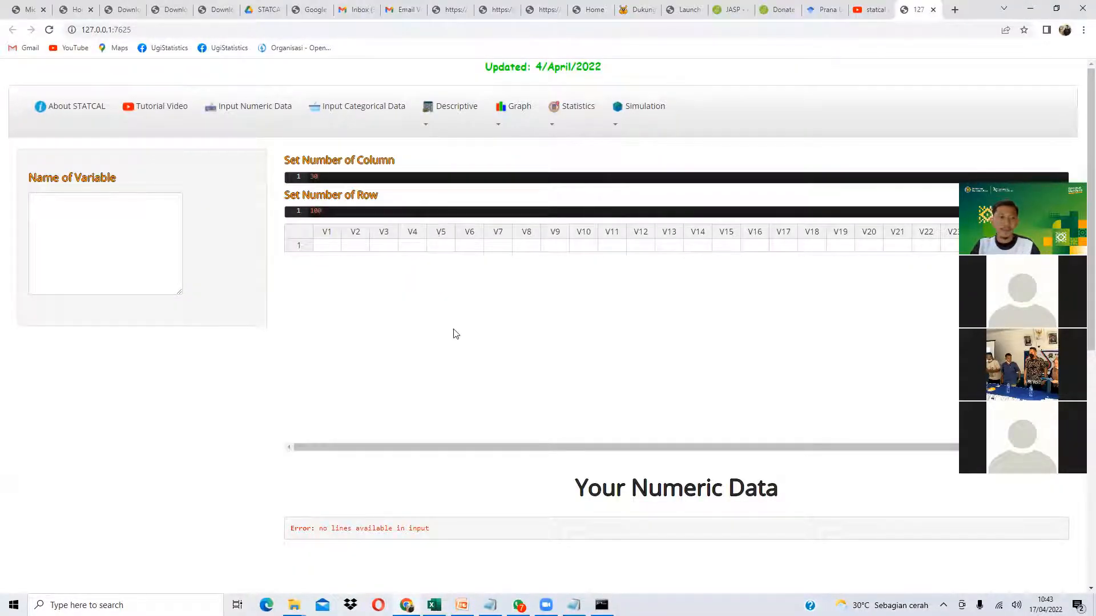
click(329, 252)
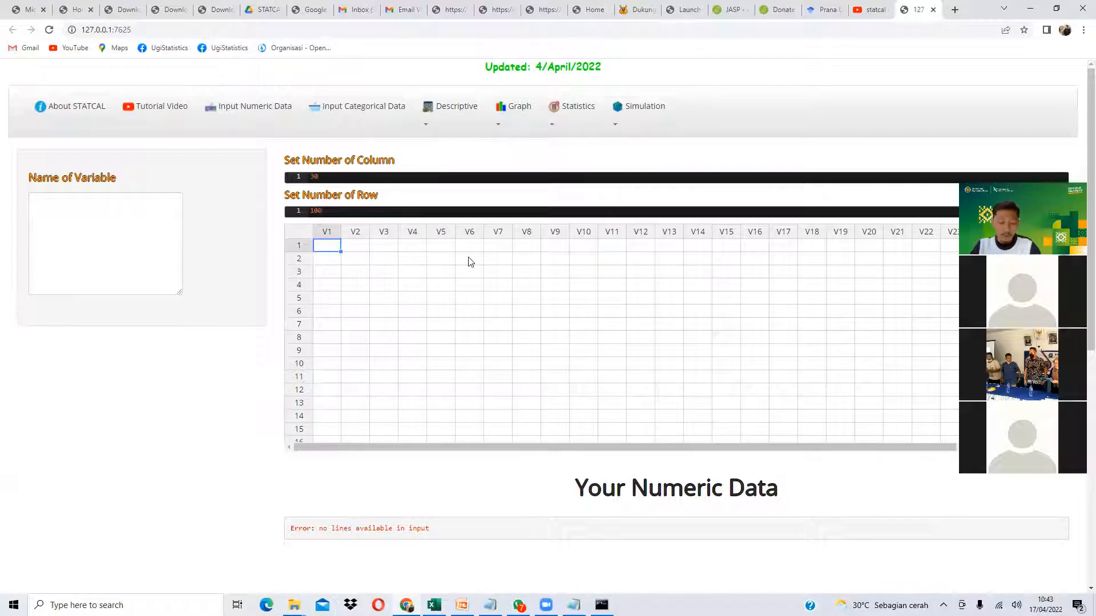
- Paste the copied student data into the STATCAL numeric grid and review the variable-name error
key(ctrl+v)
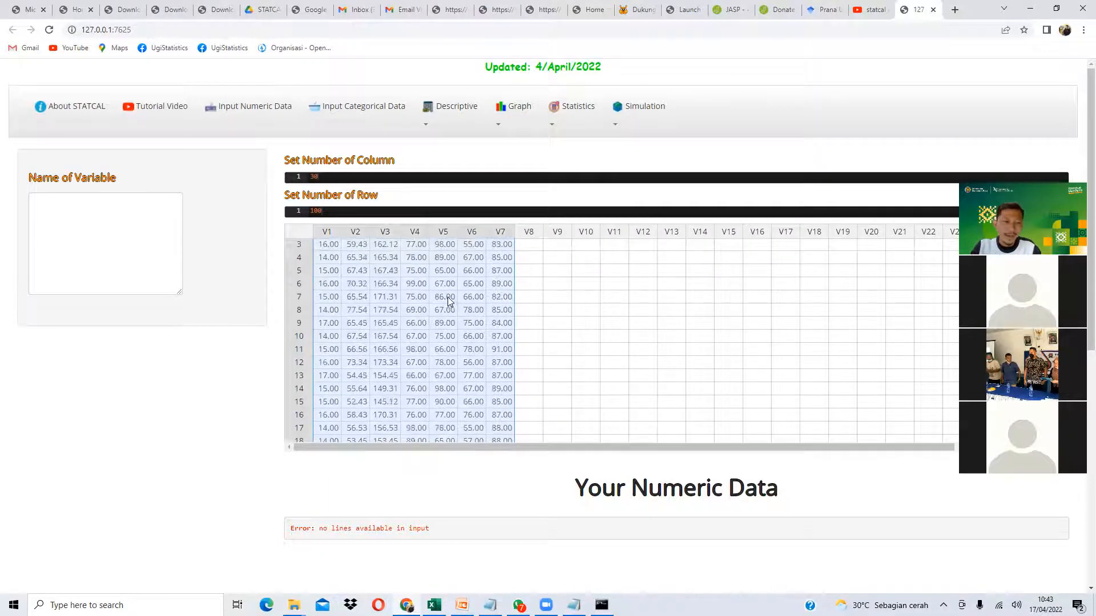
scroll(402, 279, down, 7)
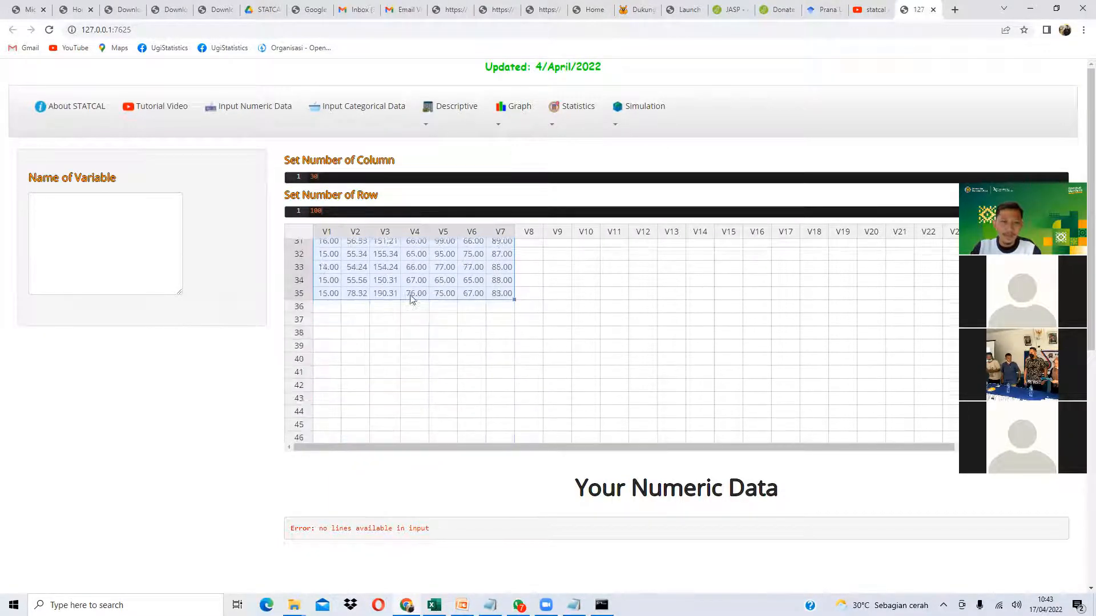
scroll(412, 299, up, 7)
scroll(262, 320, down, 3)
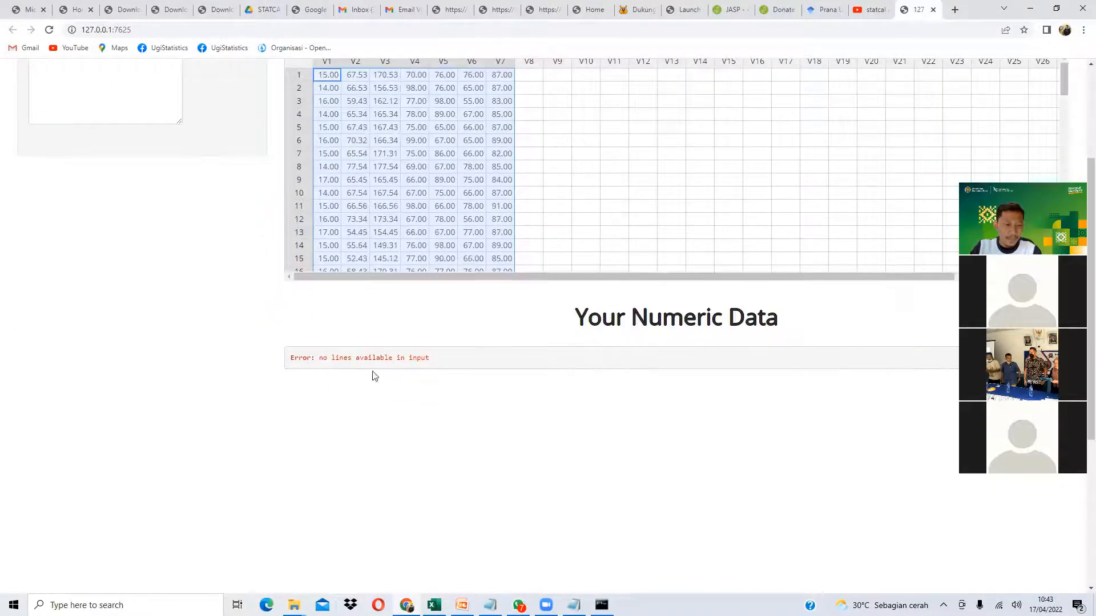
drag(429, 363, 319, 359)
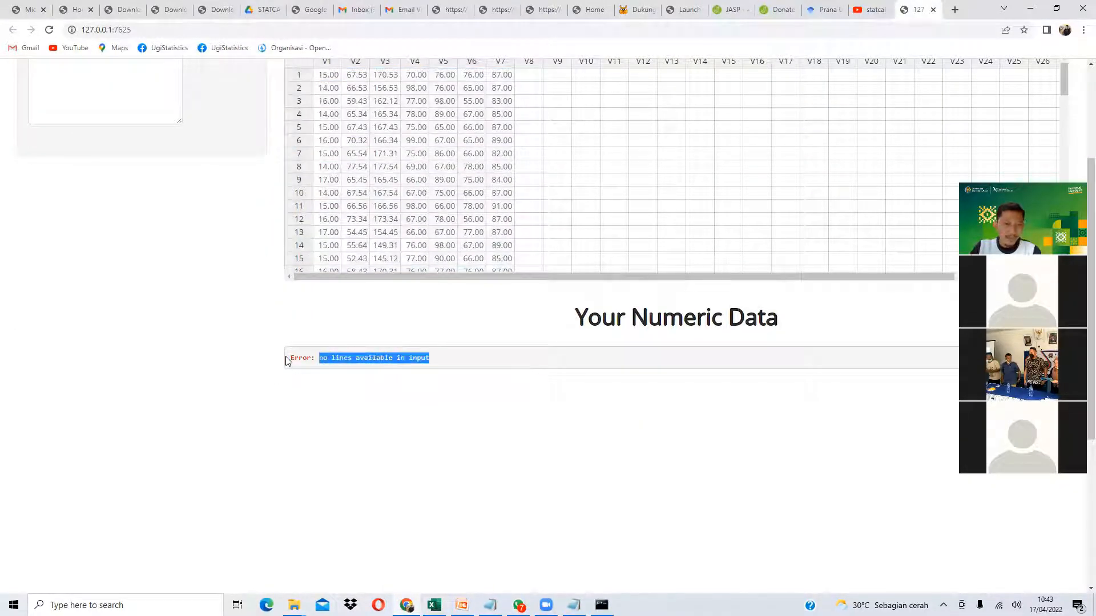
scroll(240, 368, up, 3)
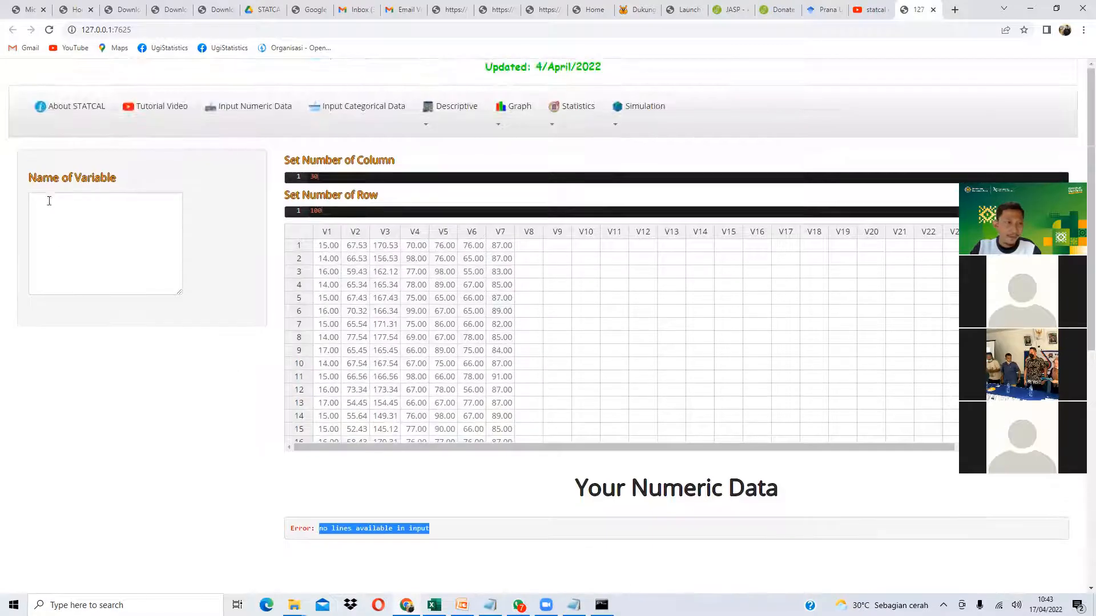
drag(34, 179, 118, 176)
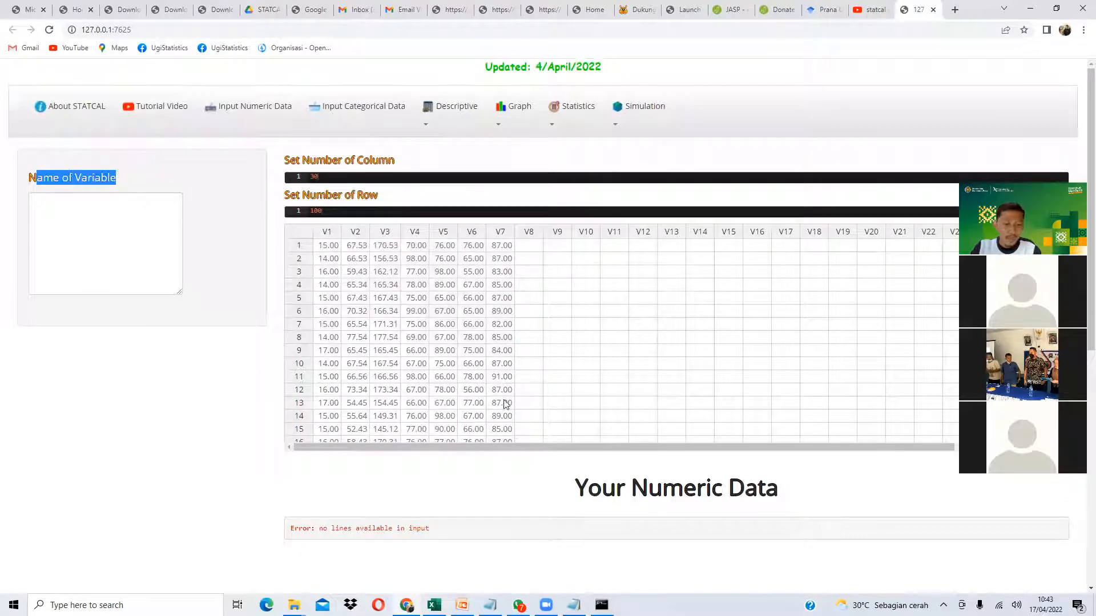
- Copy the seven variable names Usia through Biologi from Excel into the Name of Variable box
key(alt+Tab)
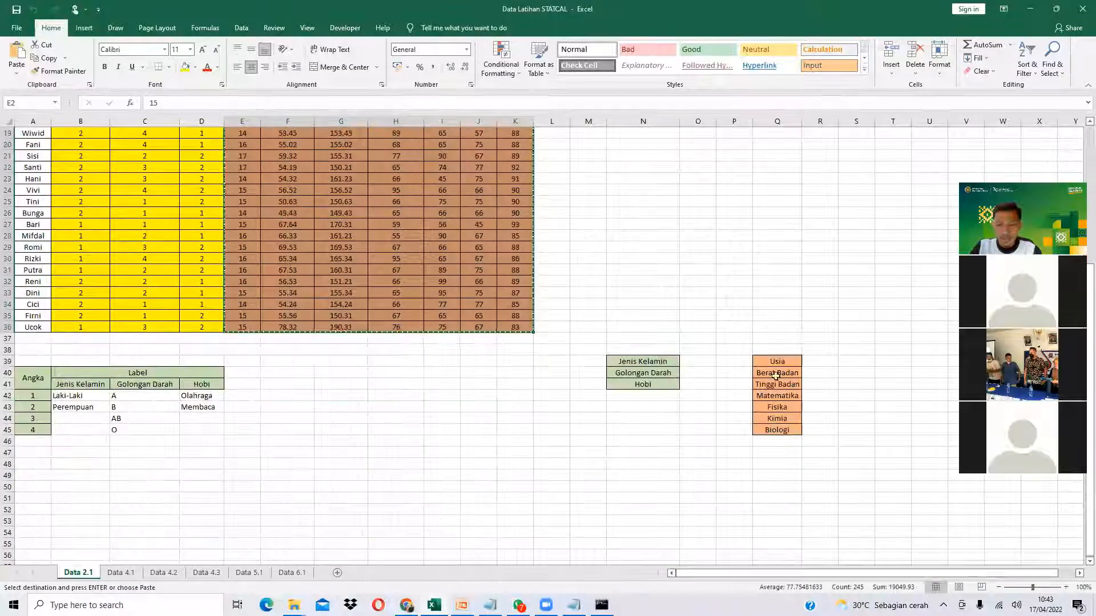
drag(768, 361, 787, 429)
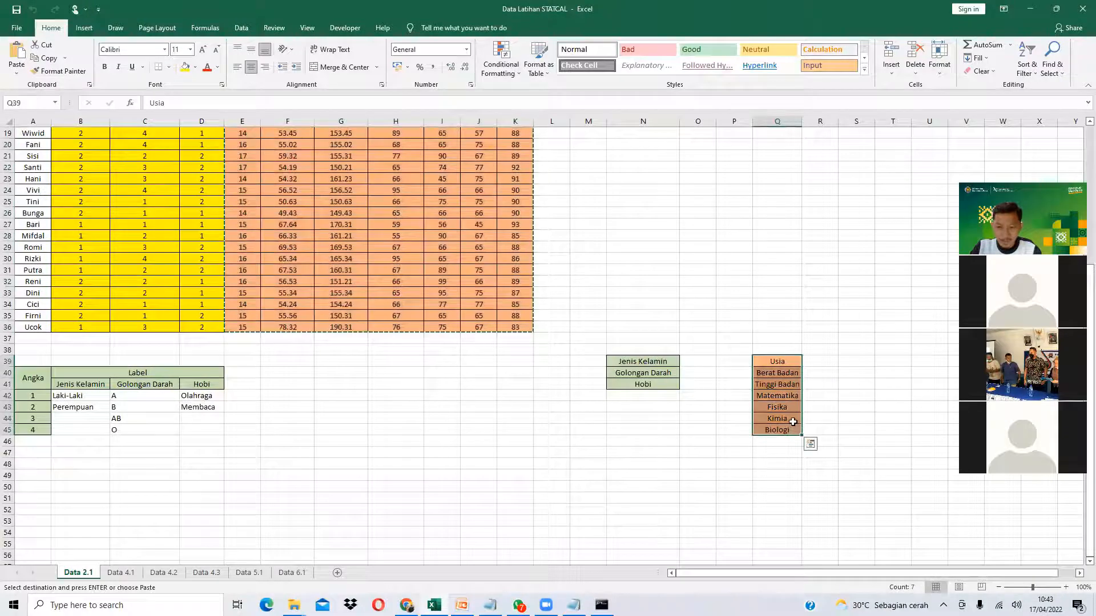
key(ctrl+c)
key(alt+Tab)
click(127, 244)
key(ctrl+v)
- Review the Your Numeric Data output table, then go to Input Categorical Data
scroll(251, 392, down, 6)
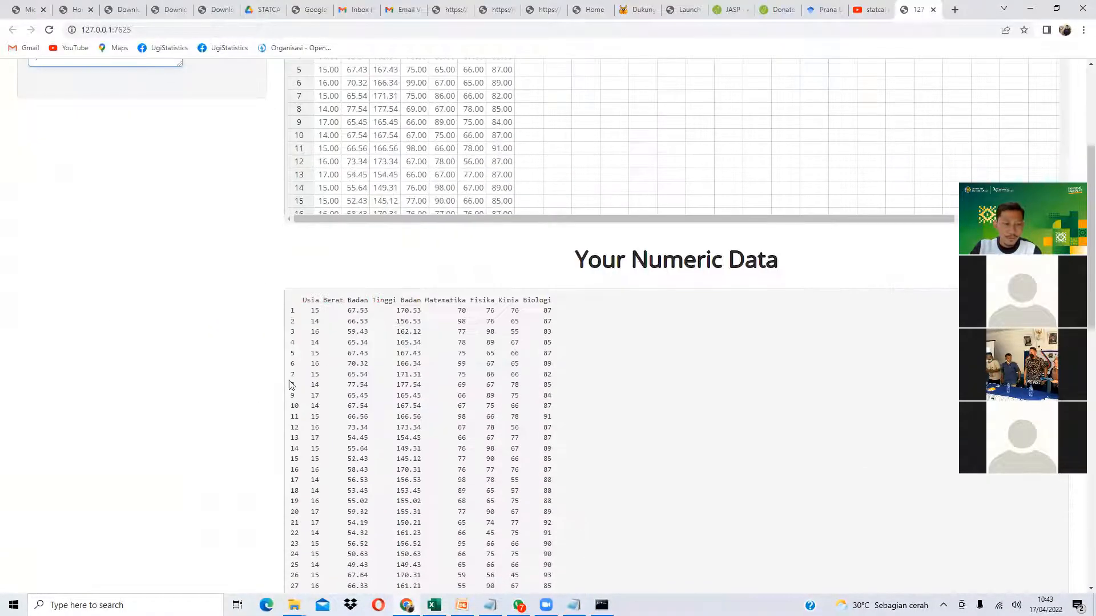
drag(319, 182, 556, 377)
scroll(526, 361, down, 3)
click(511, 349)
scroll(390, 248, up, 4)
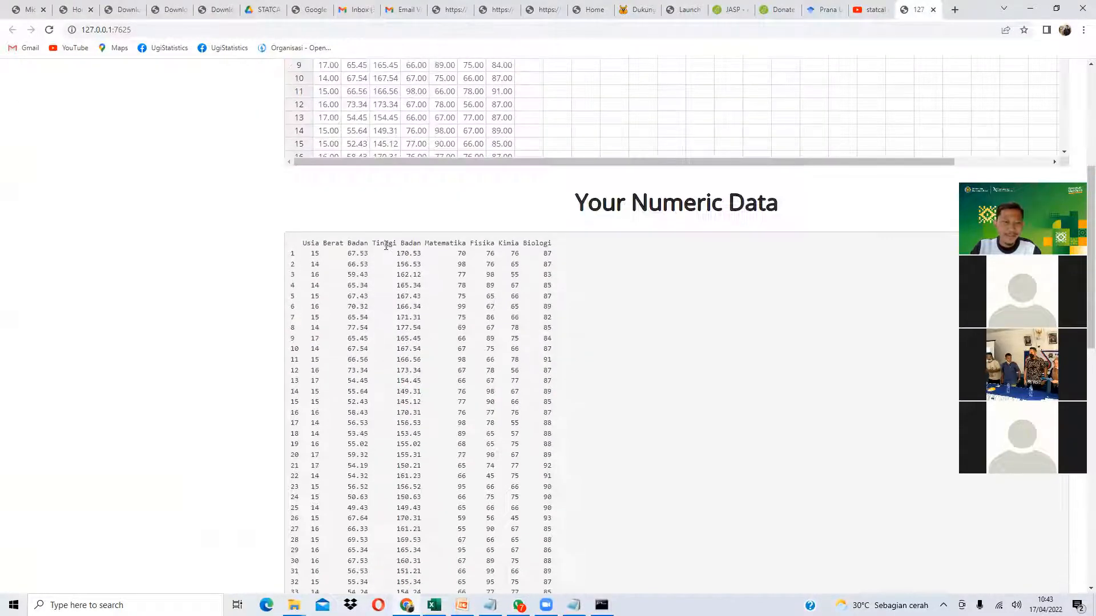
drag(316, 244, 554, 418)
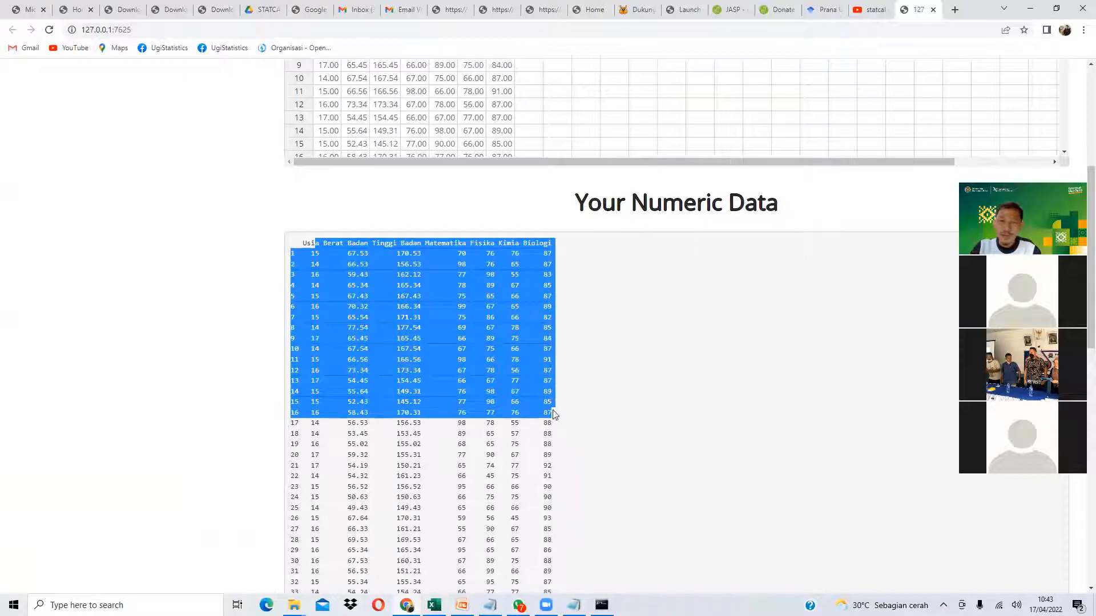
drag(594, 203, 764, 201)
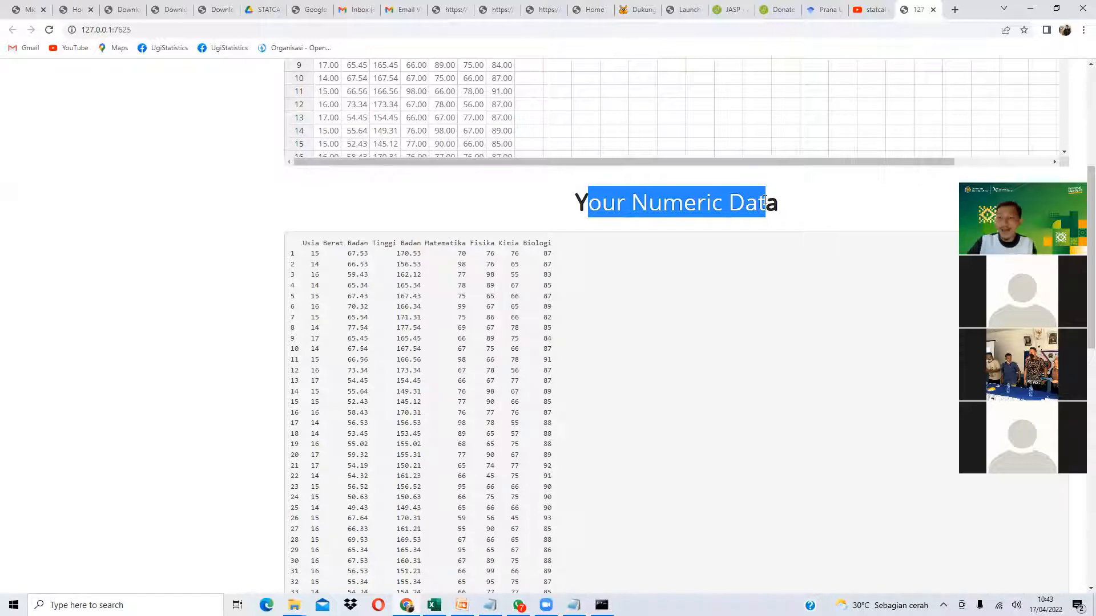
scroll(145, 353, up, 4)
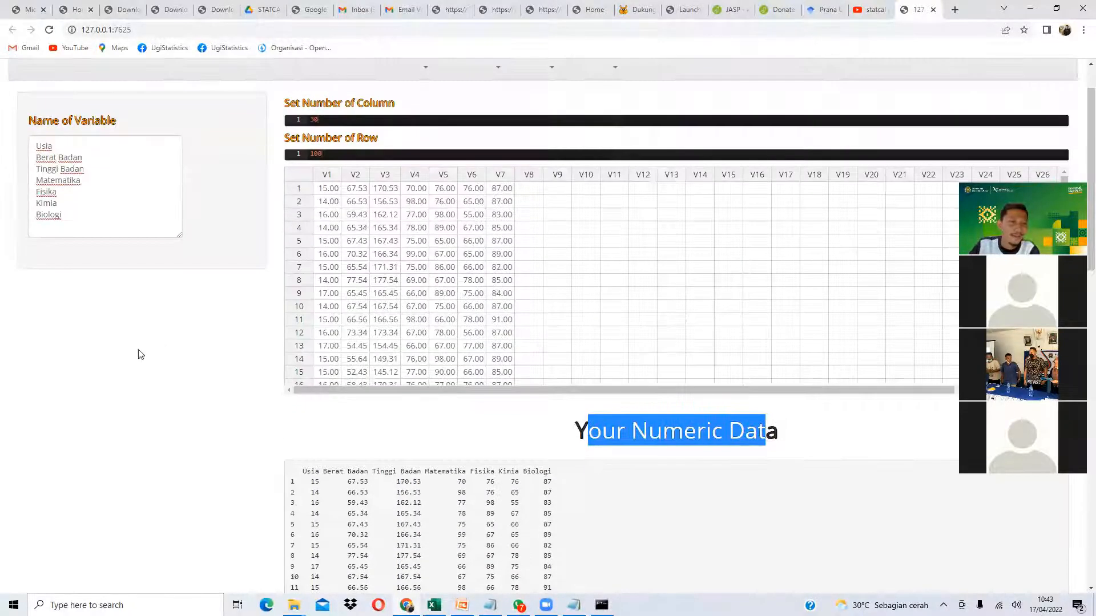
scroll(418, 271, up, 1)
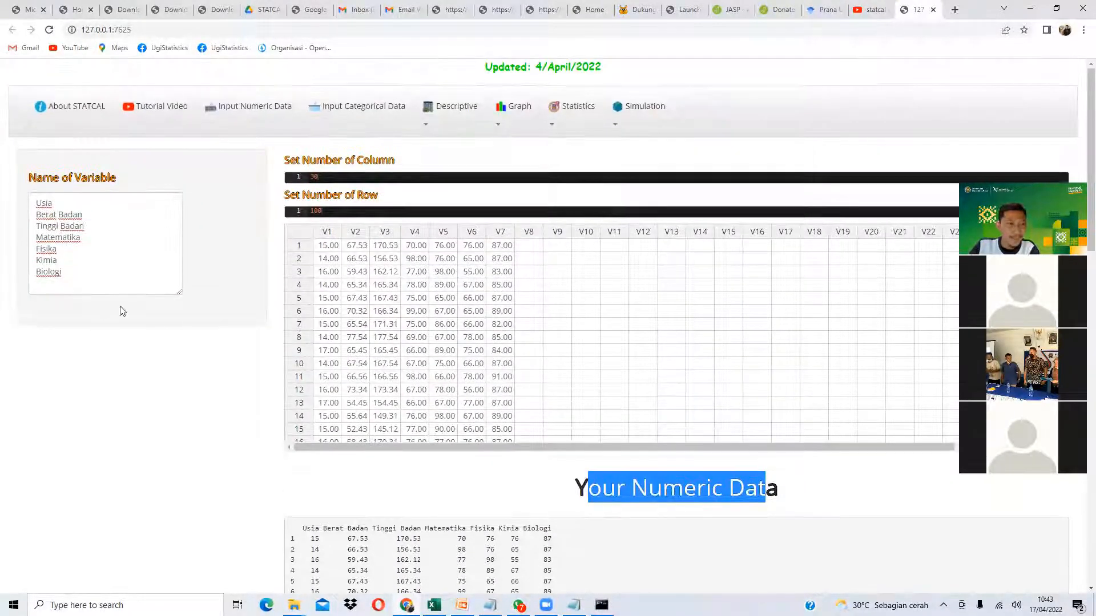
click(365, 107)
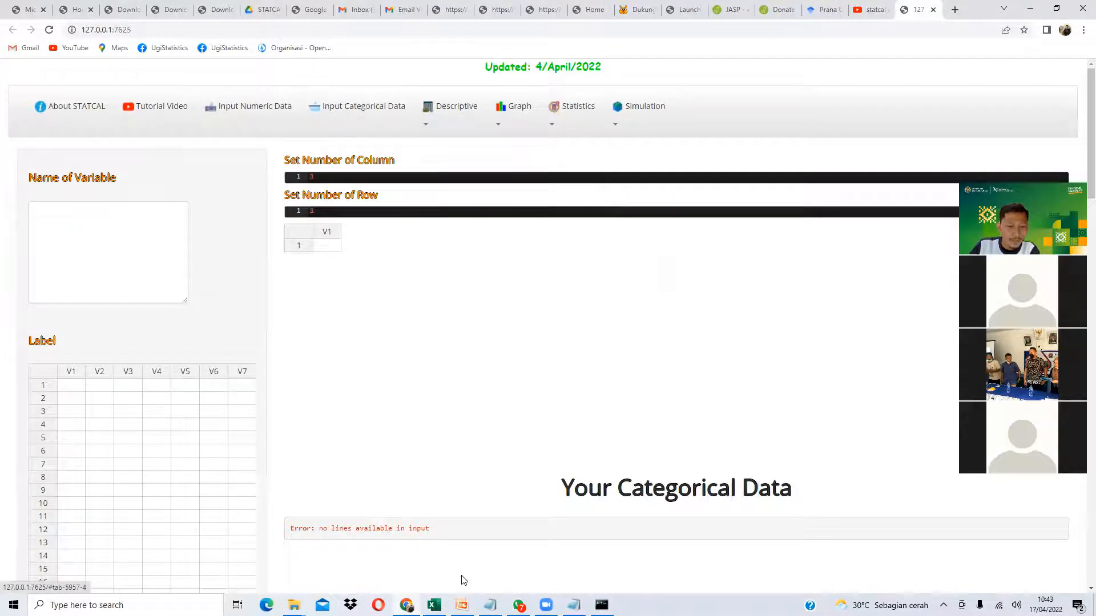
- Review the Jenis Kelamin, Golongan Darah and Hobi code columns in the student spreadsheet
key(alt+Tab)
scroll(324, 395, up, 7)
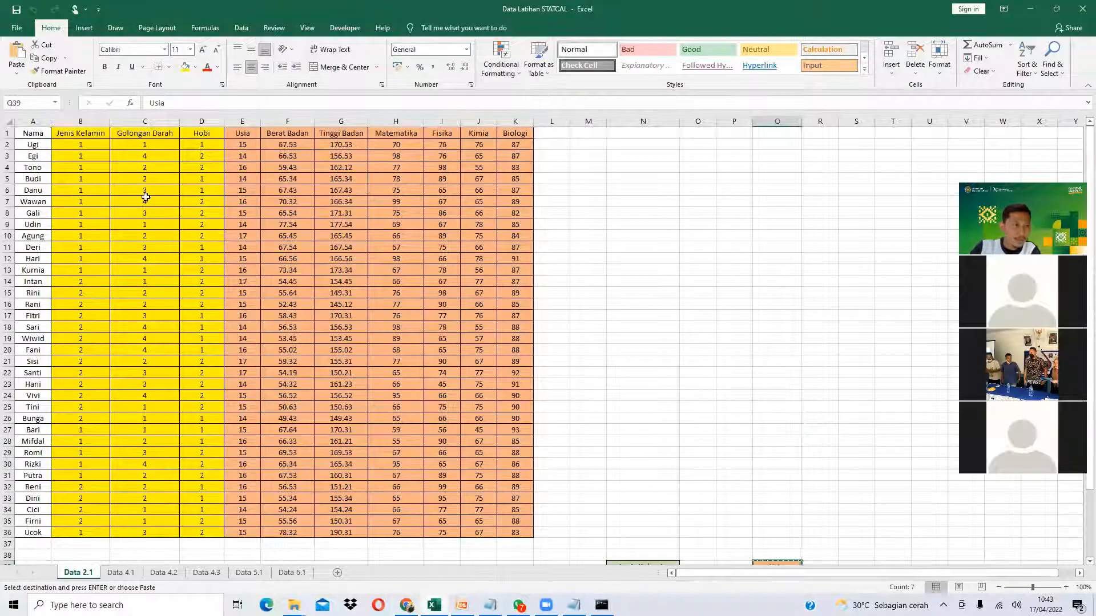
click(94, 134)
click(149, 133)
click(201, 133)
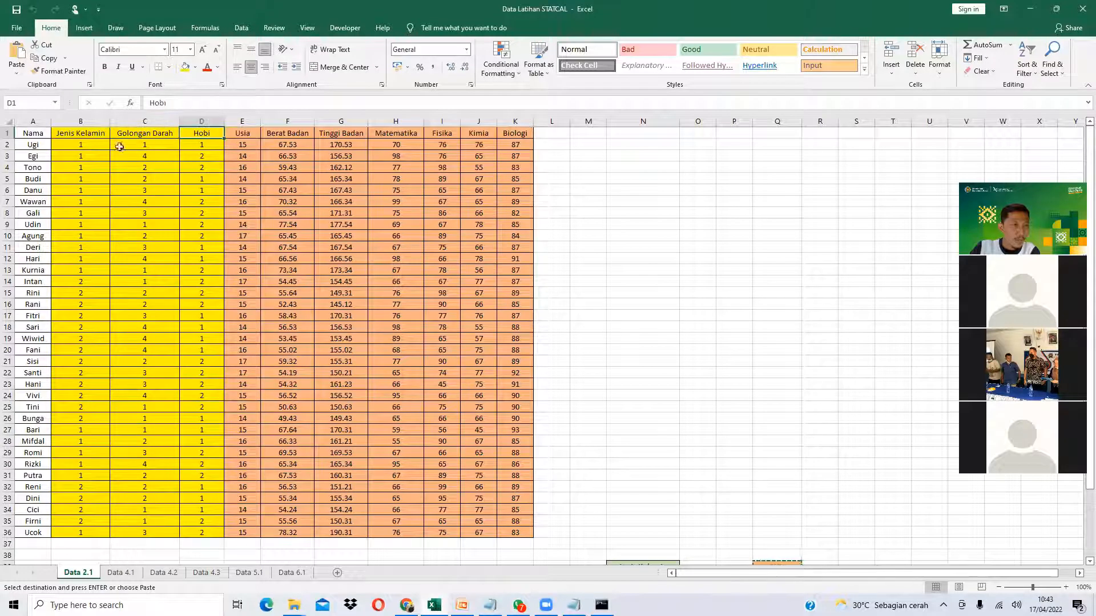
click(91, 143)
click(81, 179)
click(81, 201)
click(80, 247)
click(81, 167)
click(81, 202)
click(76, 271)
click(78, 304)
- Check in the label table that Jenis Kelamin code 1 is Laki-Laki and code 2 is Perempuan
scroll(80, 309, down, 8)
click(82, 328)
click(34, 328)
click(70, 326)
click(35, 328)
click(143, 318)
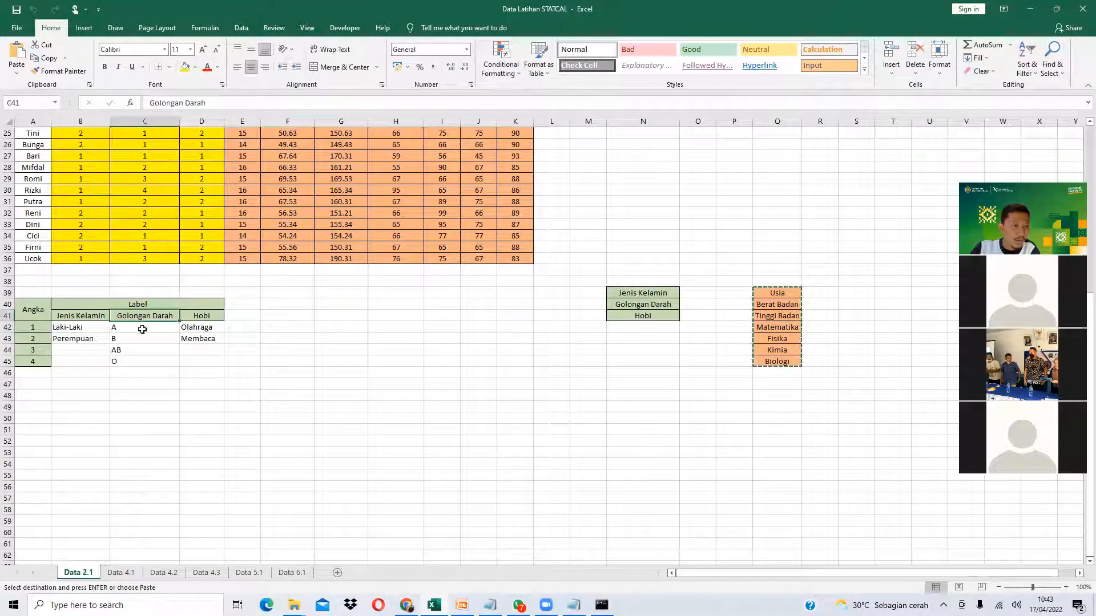
click(43, 328)
click(200, 317)
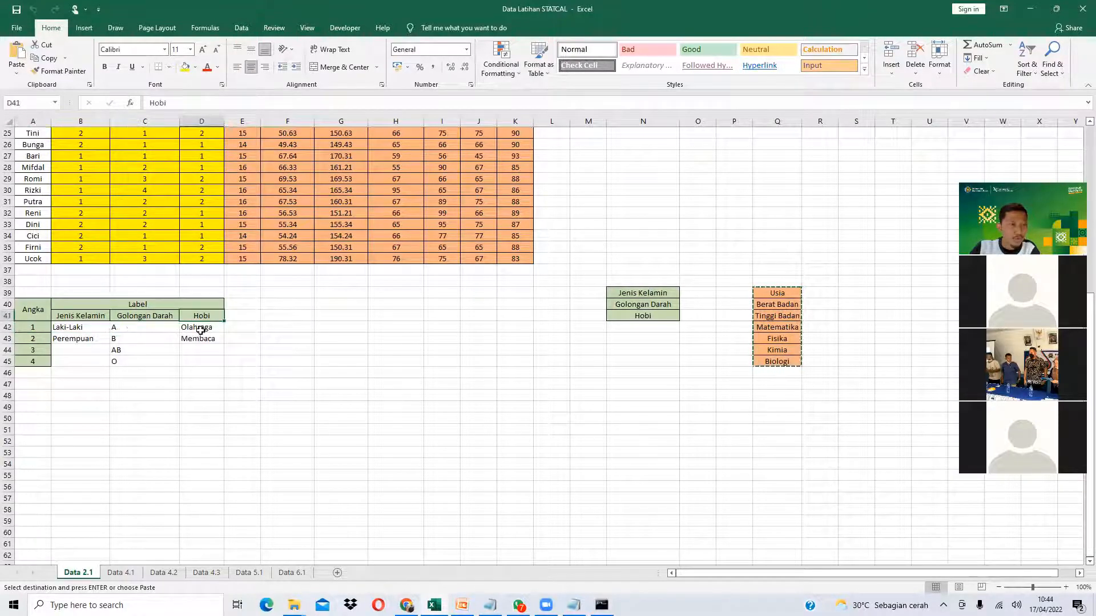
click(34, 339)
click(86, 314)
click(64, 339)
- Check that Golongan Darah codes 1–4 stand for blood types A, B, AB and O
click(138, 318)
click(134, 337)
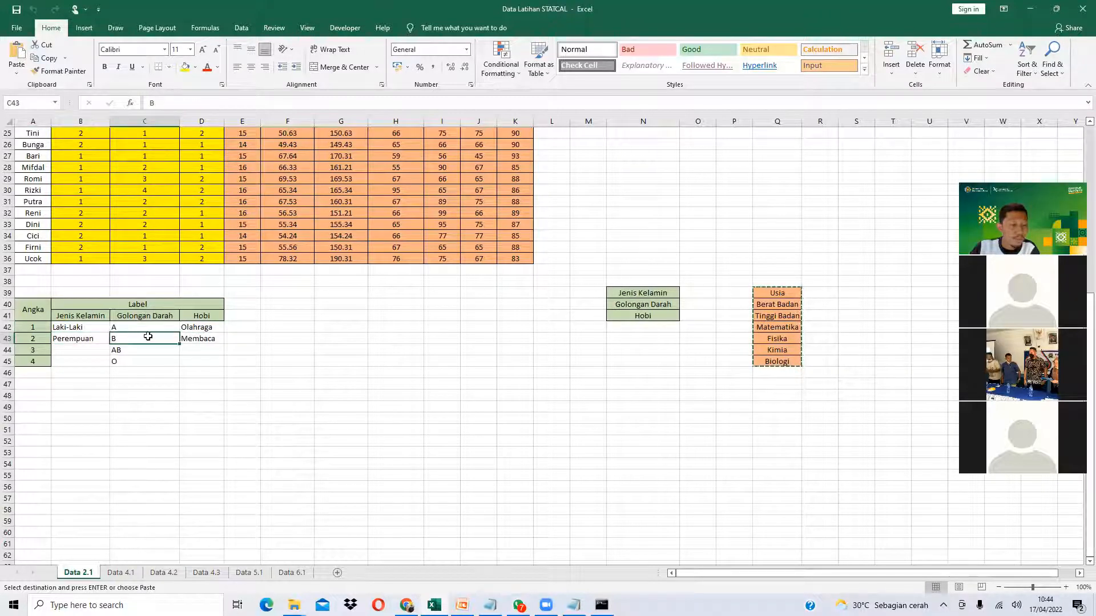
click(43, 349)
click(132, 324)
click(133, 349)
click(44, 362)
click(142, 320)
click(140, 361)
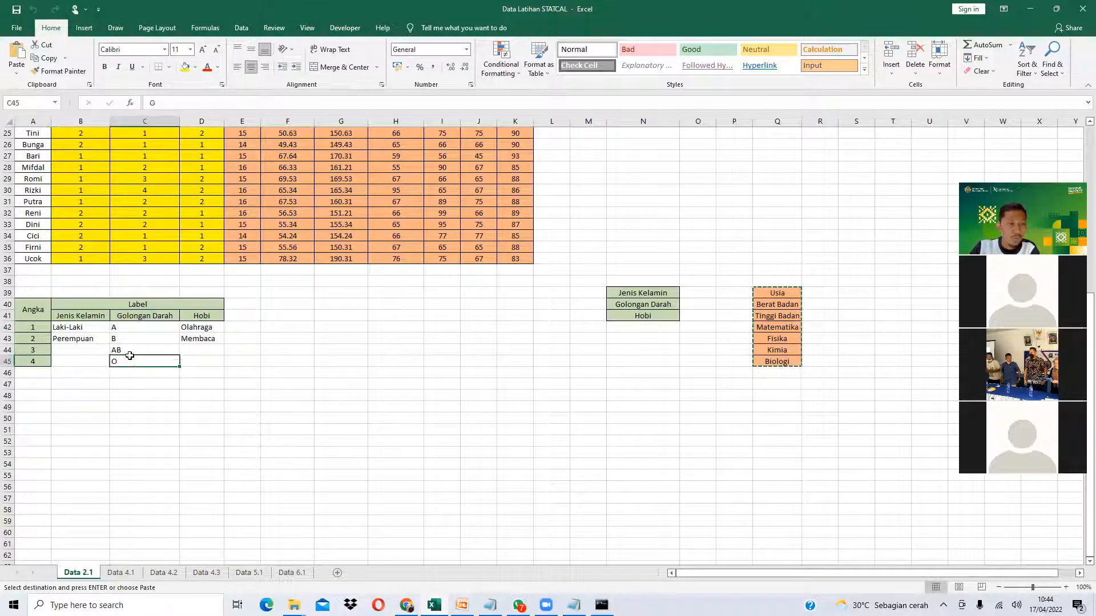
scroll(150, 322, up, 5)
scroll(152, 319, up, 3)
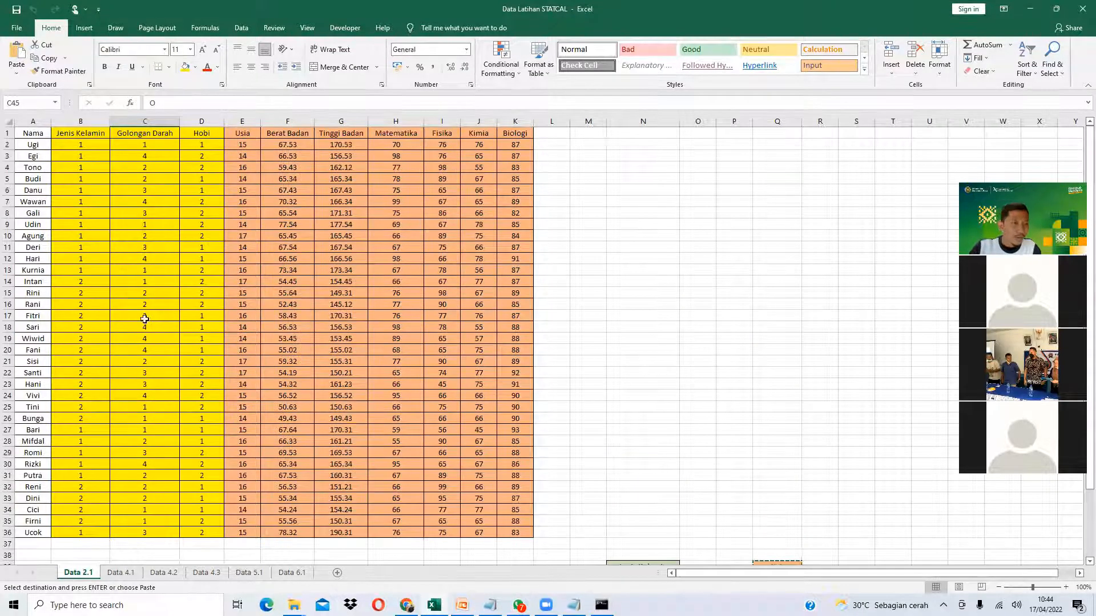
- Select the three code columns for all 35 students (B2:D36) and copy them
drag(81, 143, 181, 177)
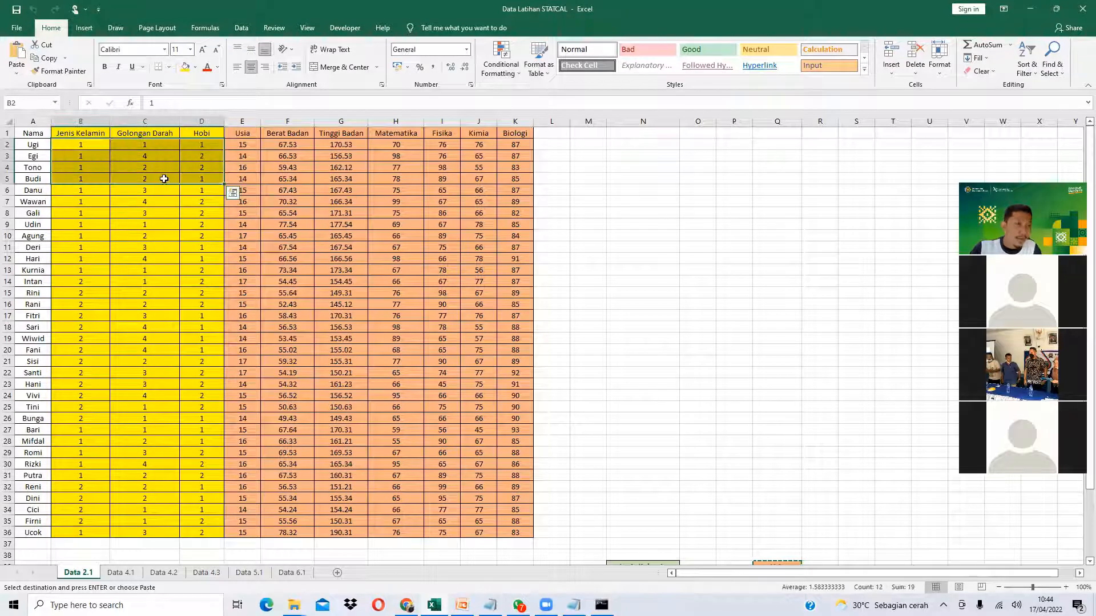
click(93, 143)
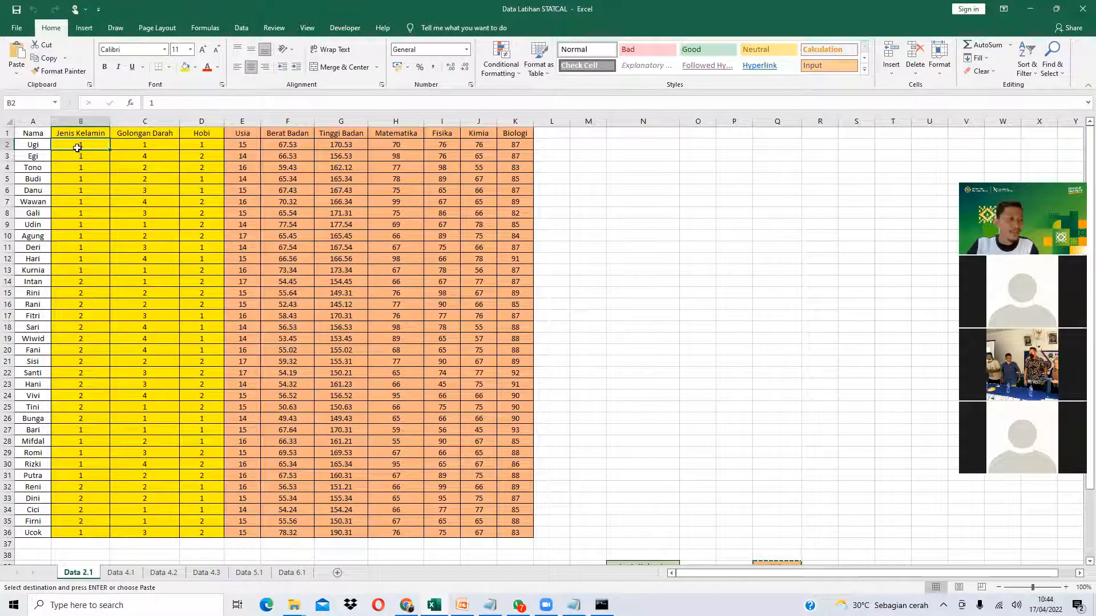
scroll(80, 411, down, 3)
click(83, 449)
scroll(91, 399, up, 3)
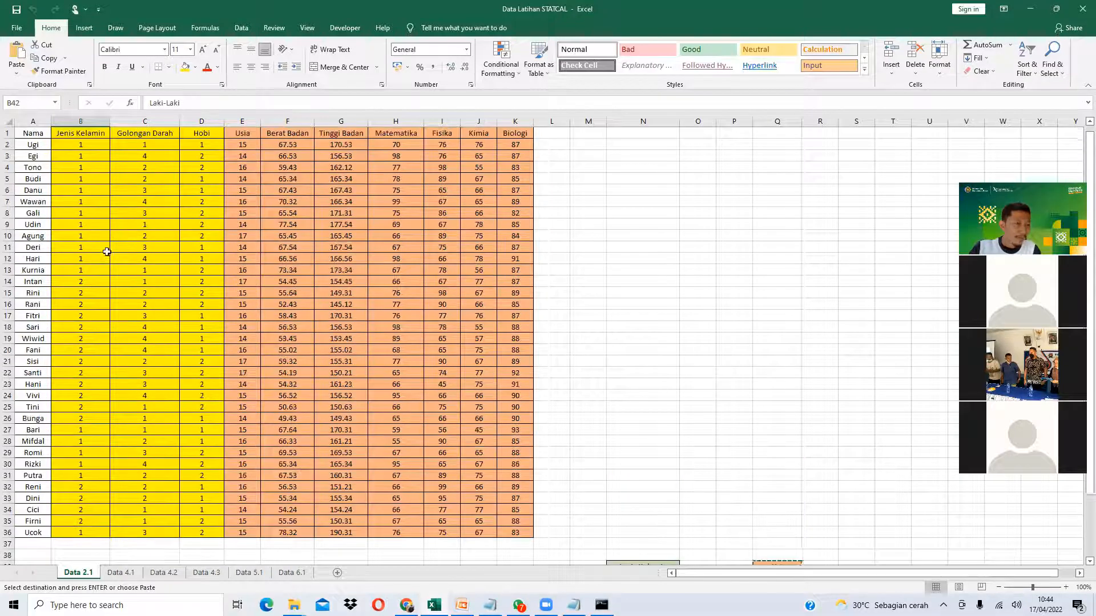
drag(92, 150, 214, 531)
key(ctrl+c)
- Paste the copied codes into STATCAL's categorical grid columns V1 to V3
click(406, 605)
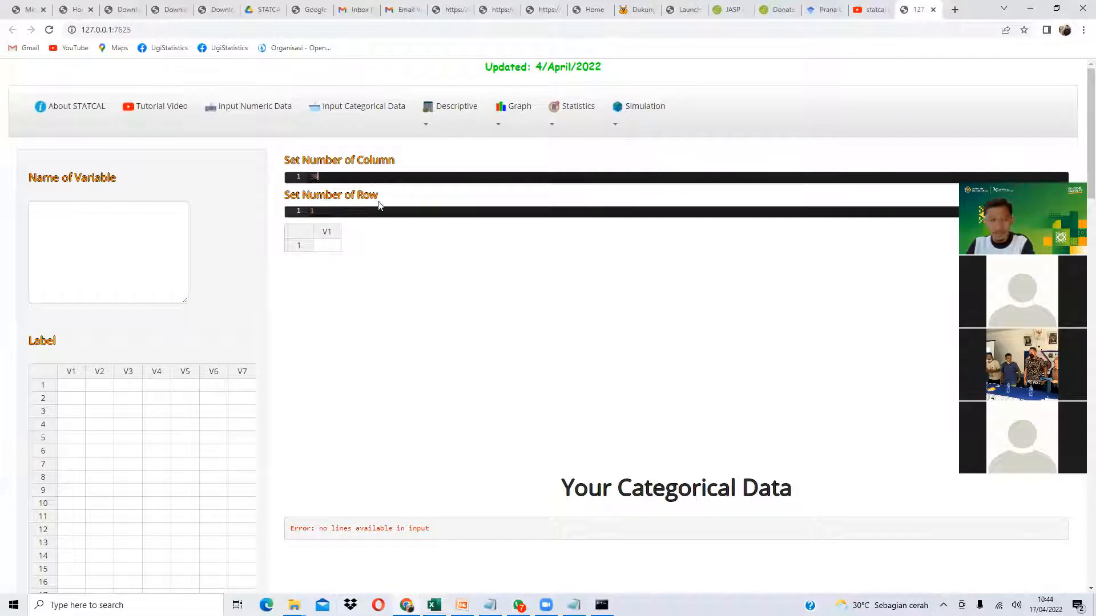
click(334, 253)
key(ctrl+v)
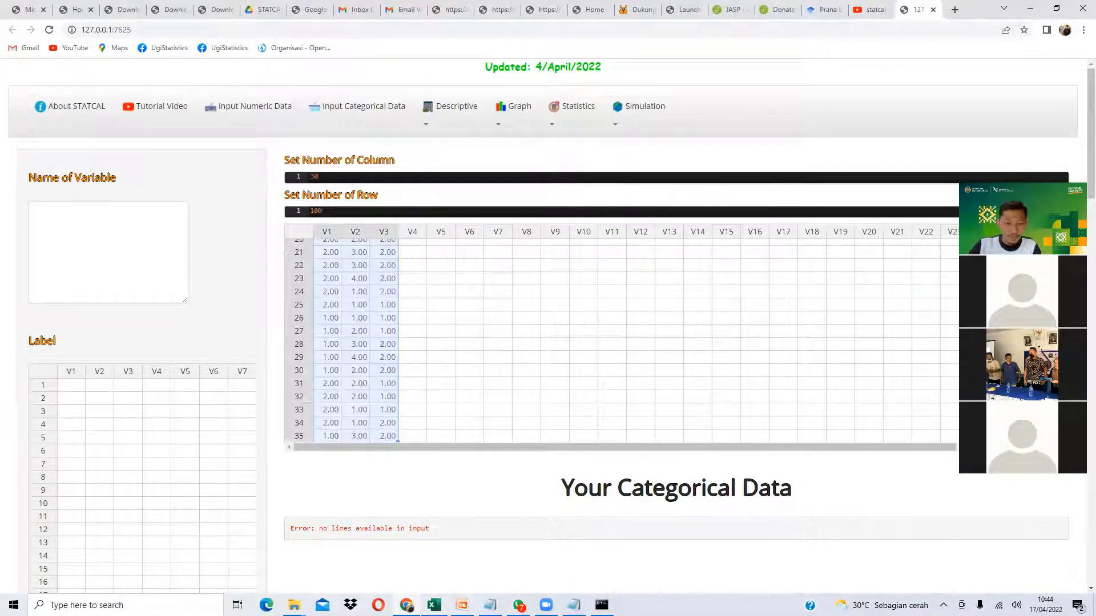
- Copy the three variable names from N39:N41 into STATCAL's Name of Variable box
click(434, 605)
scroll(616, 420, down, 6)
drag(665, 360, 665, 386)
key(ctrl+c)
key(alt+Tab)
click(116, 278)
key(ctrl+v)
- Copy the value labels B42:D45, Laki-Laki through O, into the Label grid
key(alt+Tab)
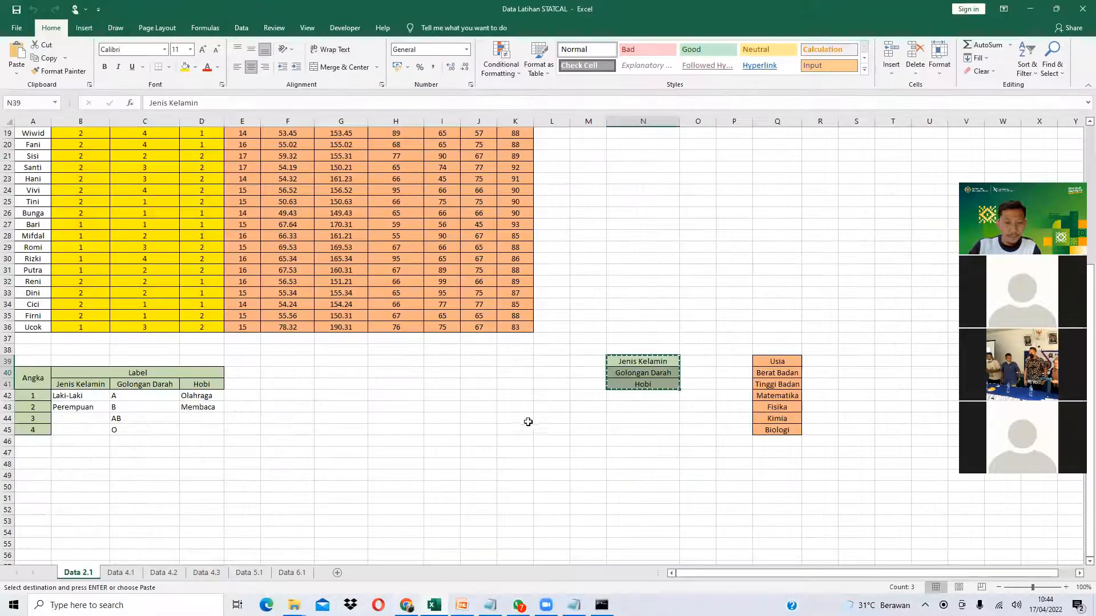
drag(62, 395, 185, 433)
key(ctrl+c)
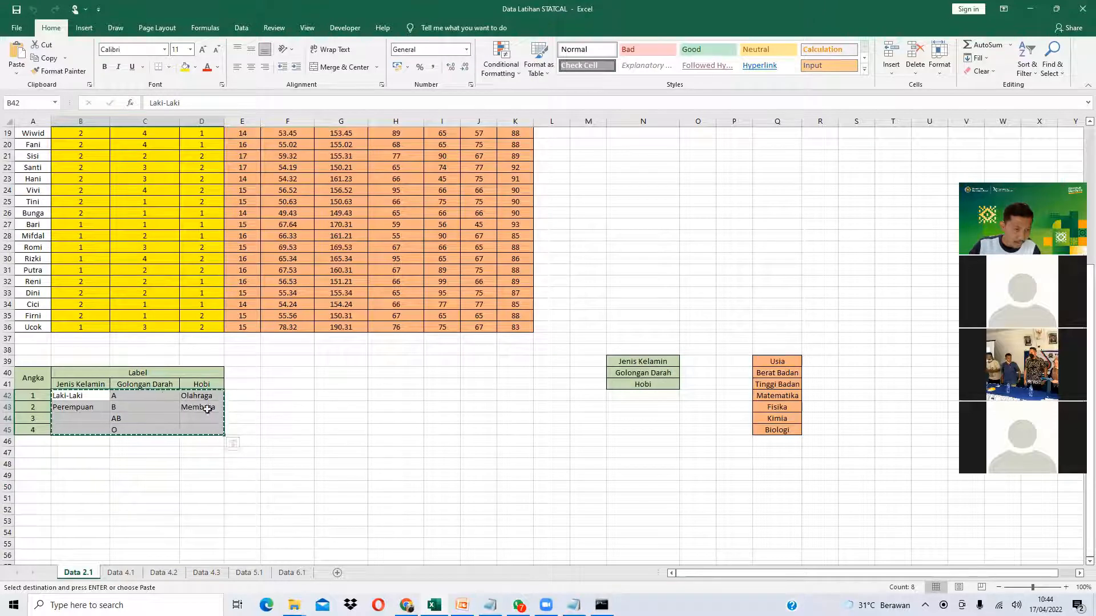
key(alt+Tab)
click(70, 385)
key(ctrl+v)
scroll(366, 488, down, 3)
scroll(419, 376, down, 1)
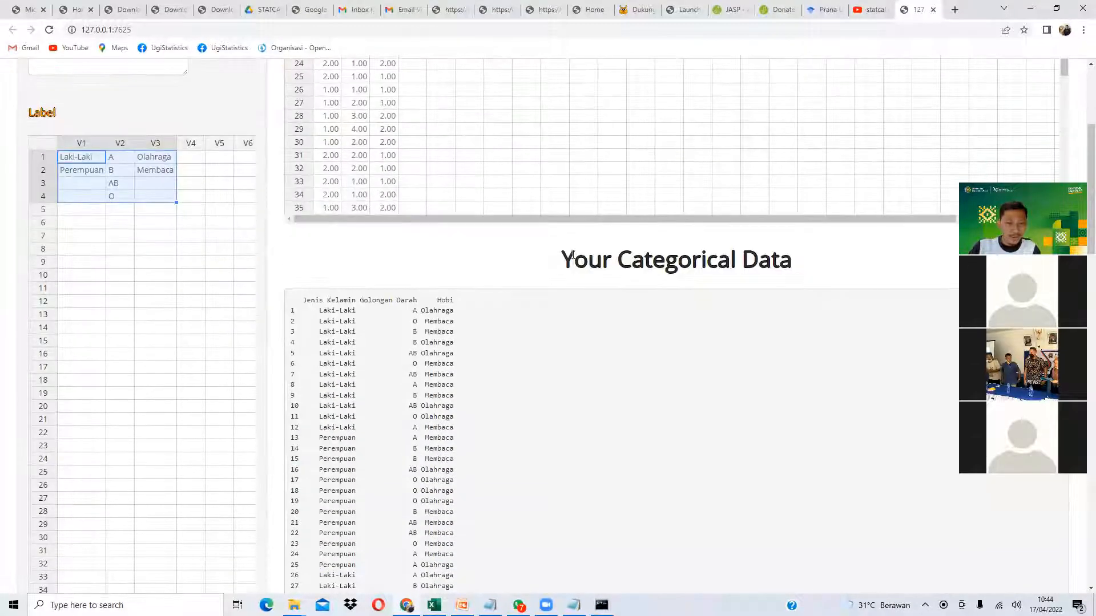
drag(573, 260, 447, 436)
scroll(448, 435, up, 2)
scroll(408, 396, up, 4)
- Review the Your Numeric Data listing on the Input Numeric Data page
click(276, 108)
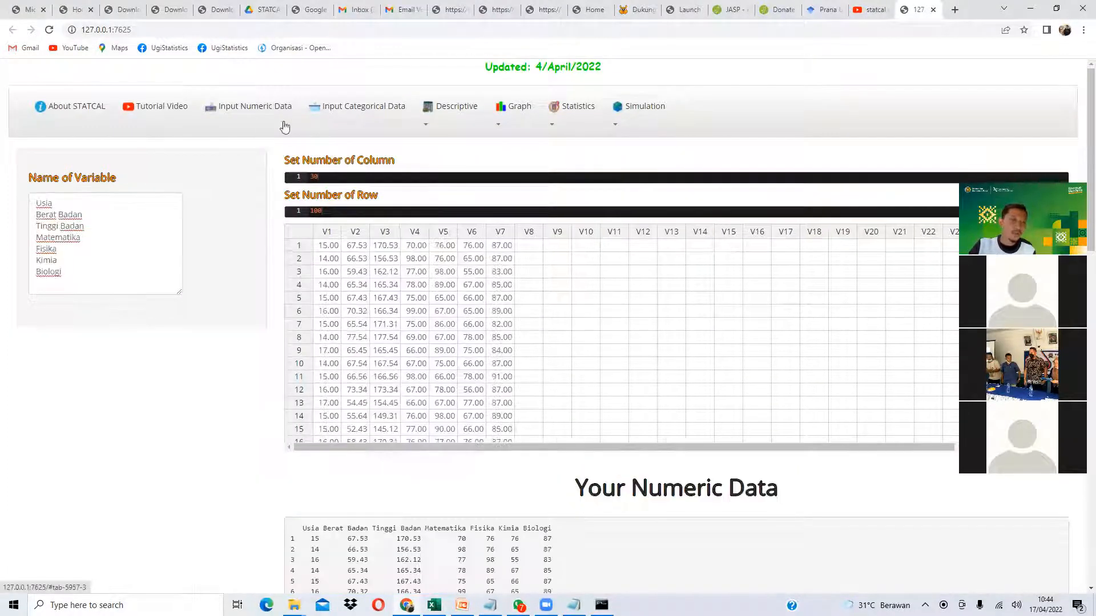
scroll(260, 394, down, 3)
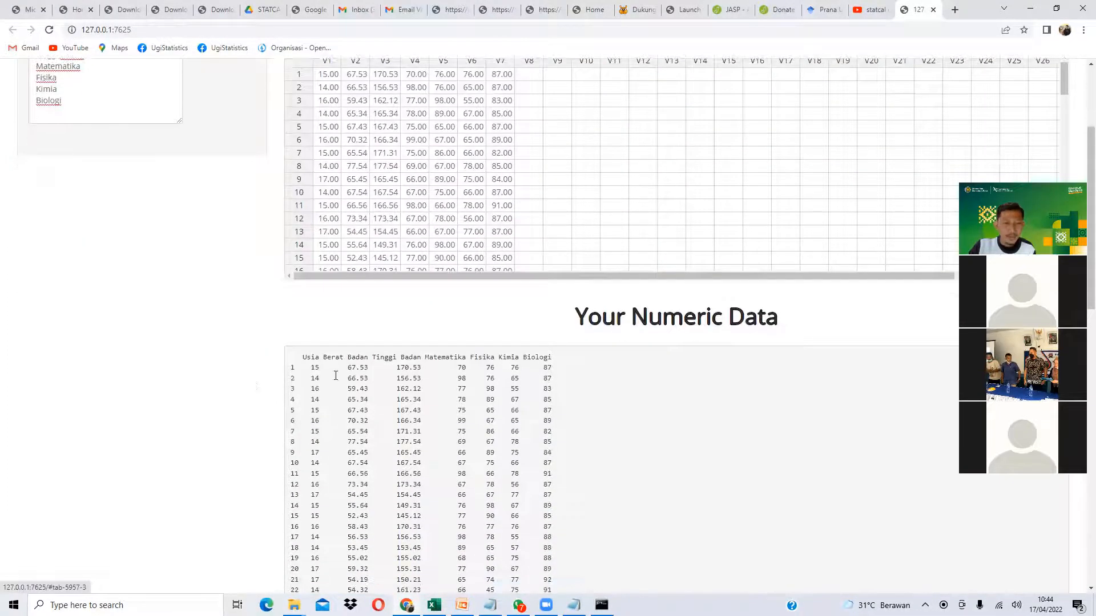
drag(322, 361, 533, 474)
scroll(215, 394, up, 3)
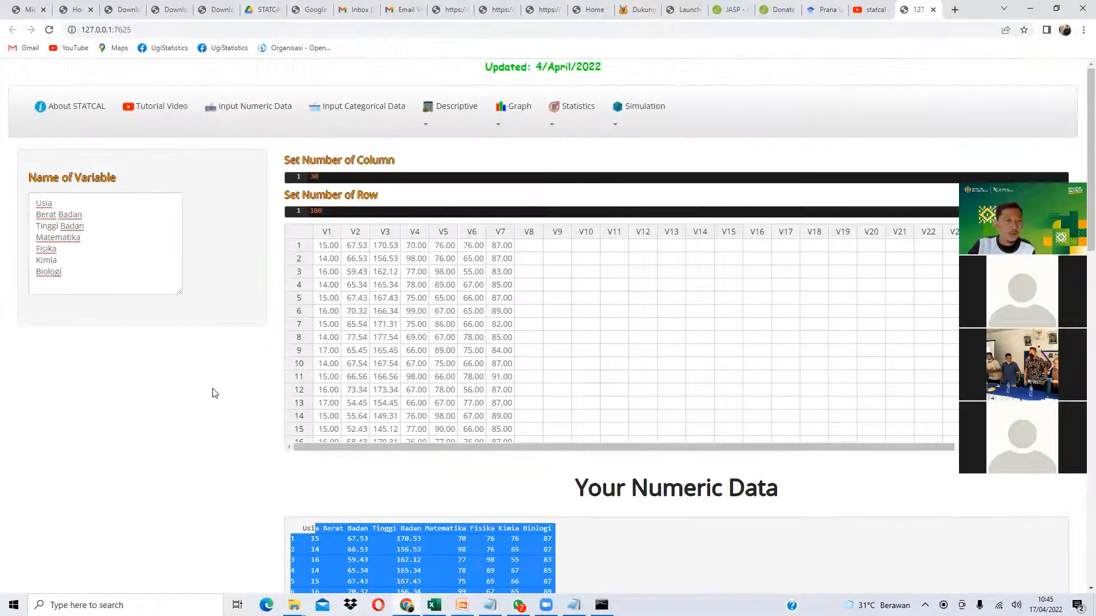
- Review the categorical variable names and labelled data listing, then switch to PowerPoint
click(345, 104)
scroll(329, 276, up, 1)
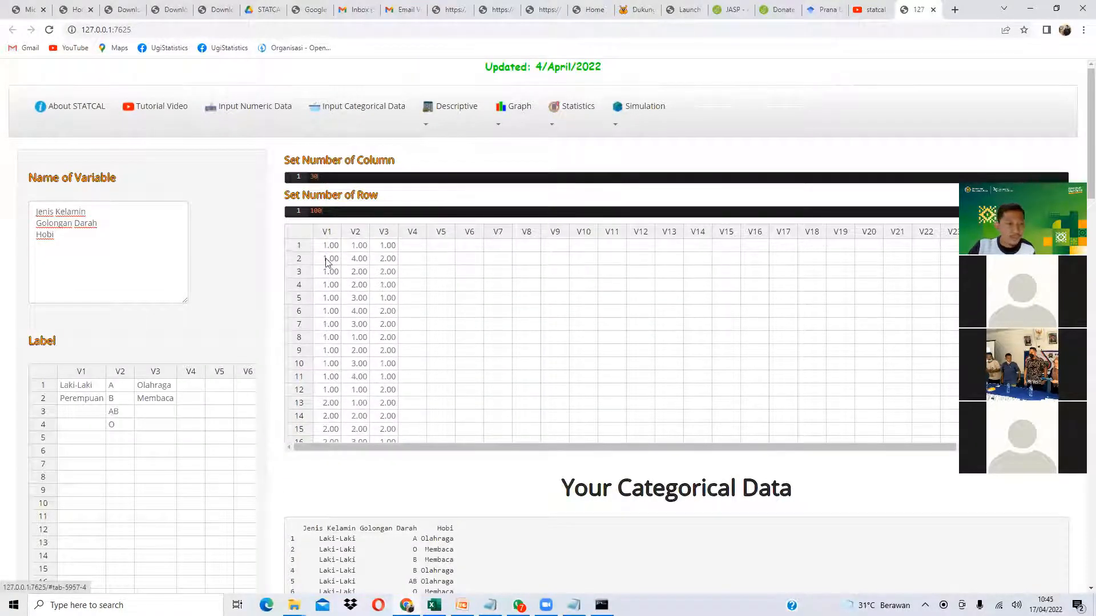
drag(335, 252, 362, 306)
drag(71, 245, 8, 217)
scroll(100, 309, down, 3)
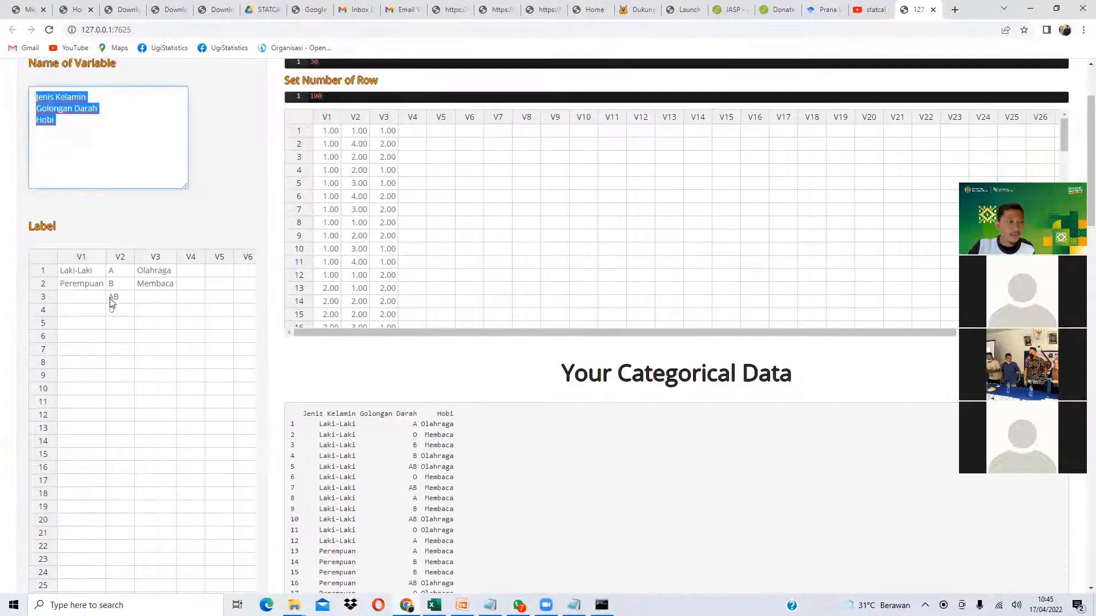
scroll(464, 261, down, 2)
drag(496, 208, 479, 371)
key(alt+Tab)
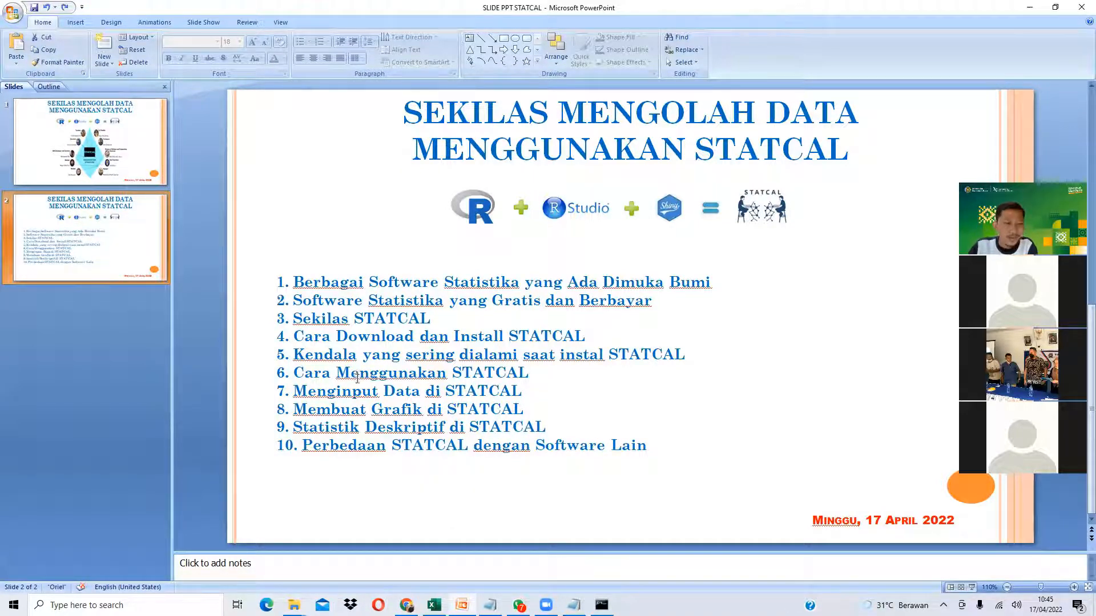
- Highlight agenda line 8, 'Membuat Grafik di STATCAL', on the slide, then return to STATCAL
click(348, 411)
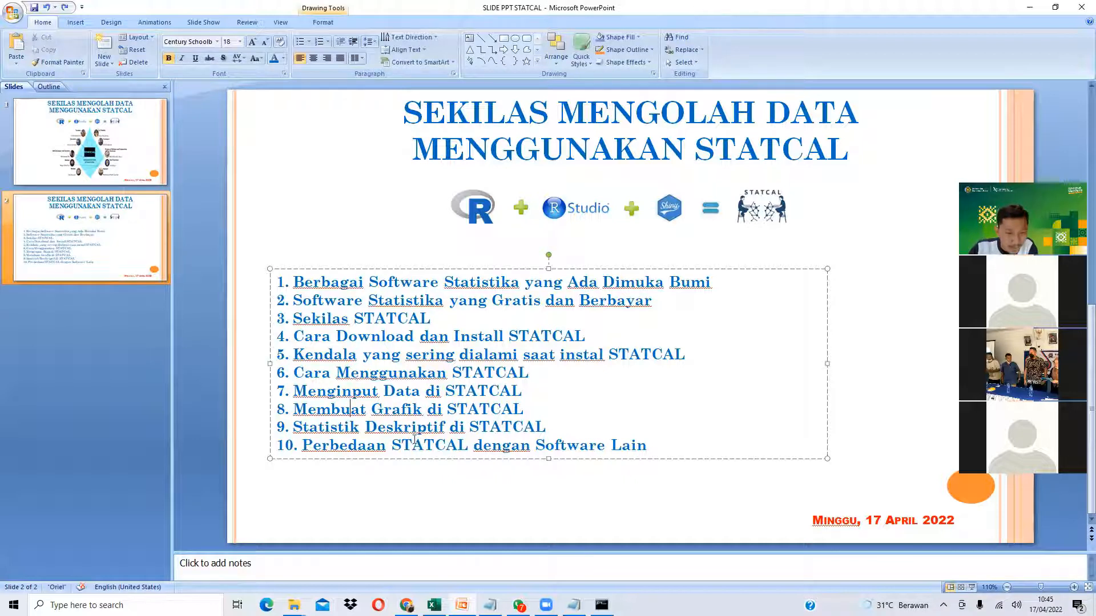
click(318, 428)
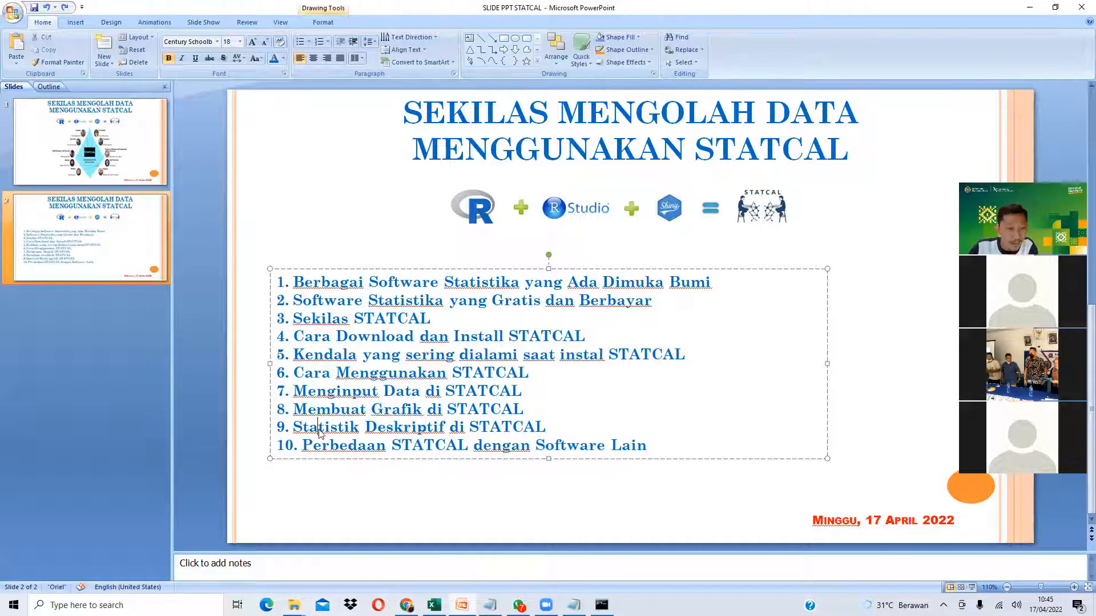
drag(316, 415, 471, 412)
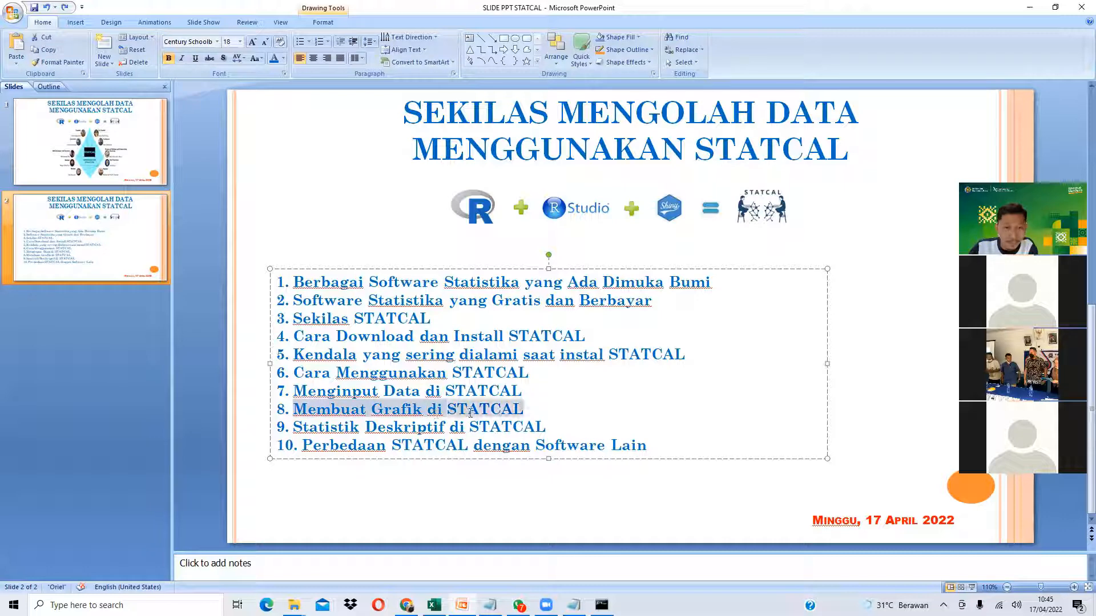
click(406, 605)
scroll(311, 343, up, 5)
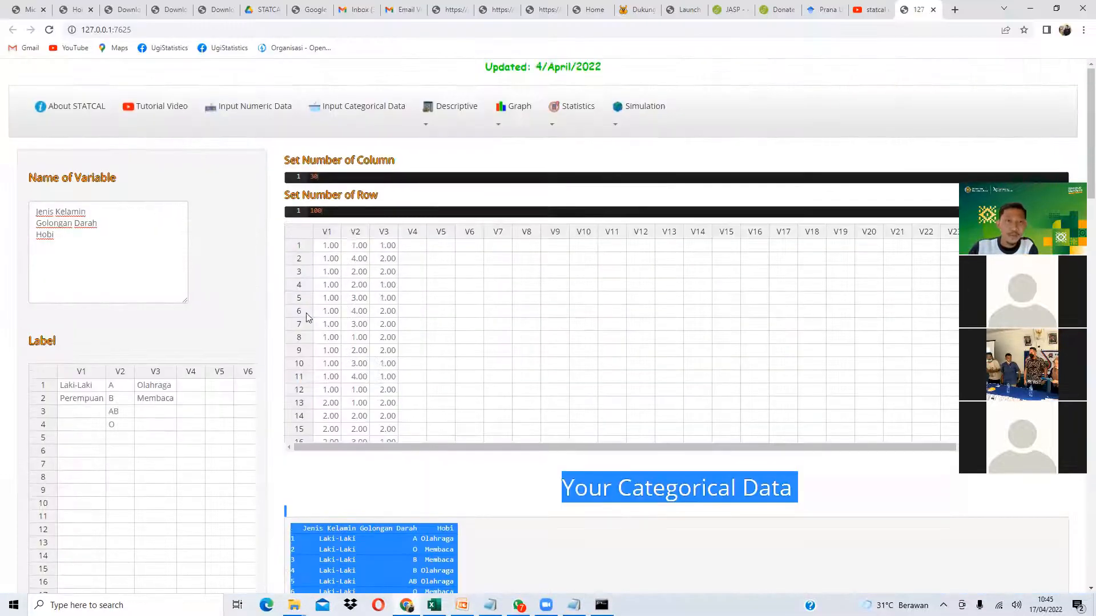
- Choose the Bar chart and settle on Type-1 average bars after previewing Types 2 and 3
click(502, 111)
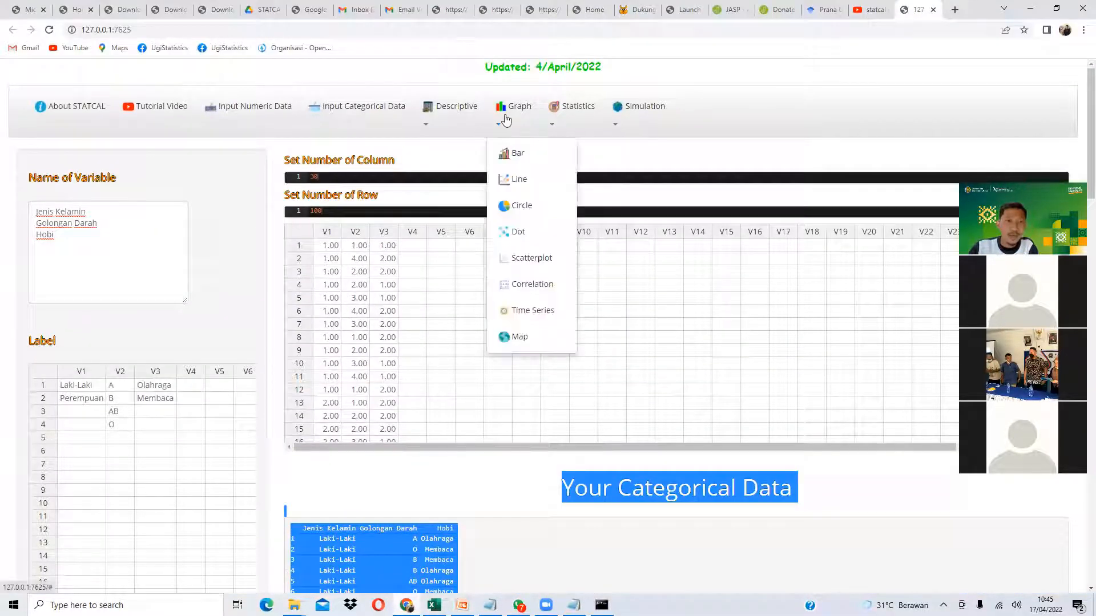
click(523, 154)
scroll(386, 234, down, 2)
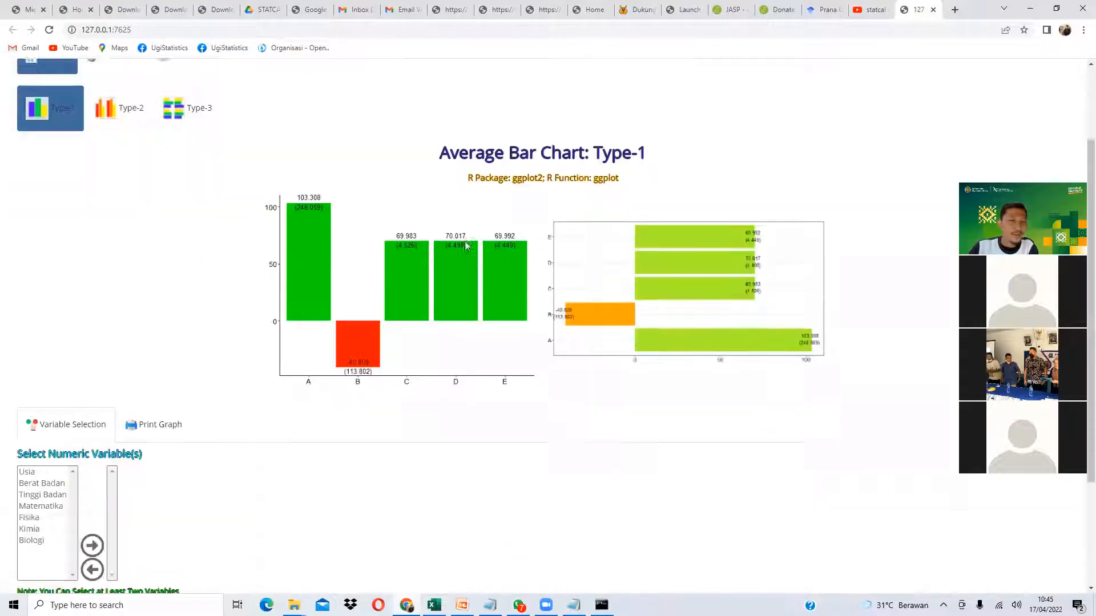
click(111, 117)
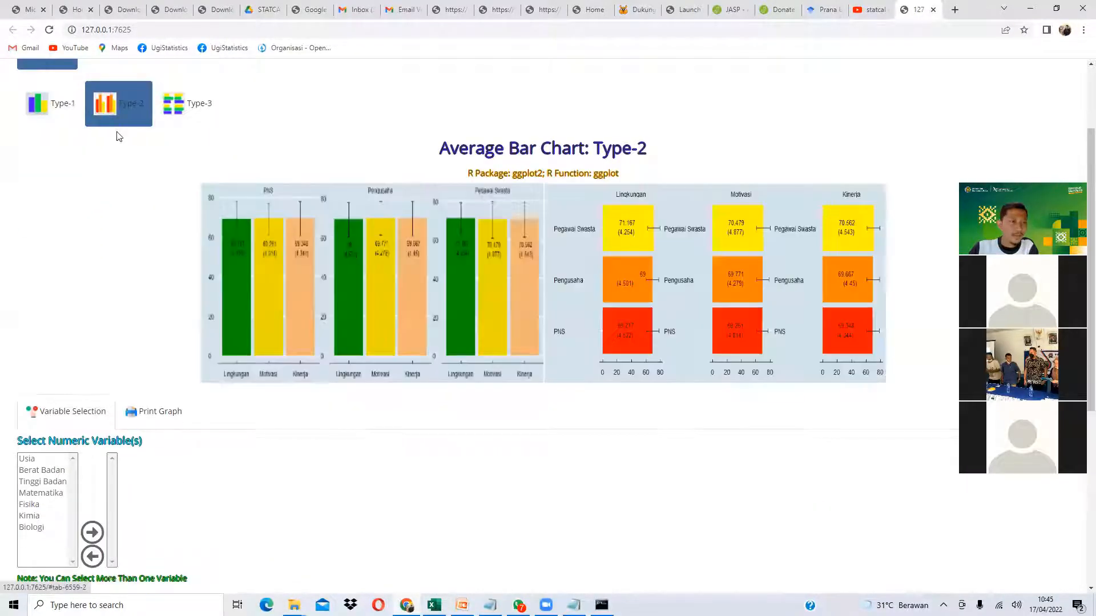
scroll(108, 123, up, 1)
click(179, 165)
click(75, 165)
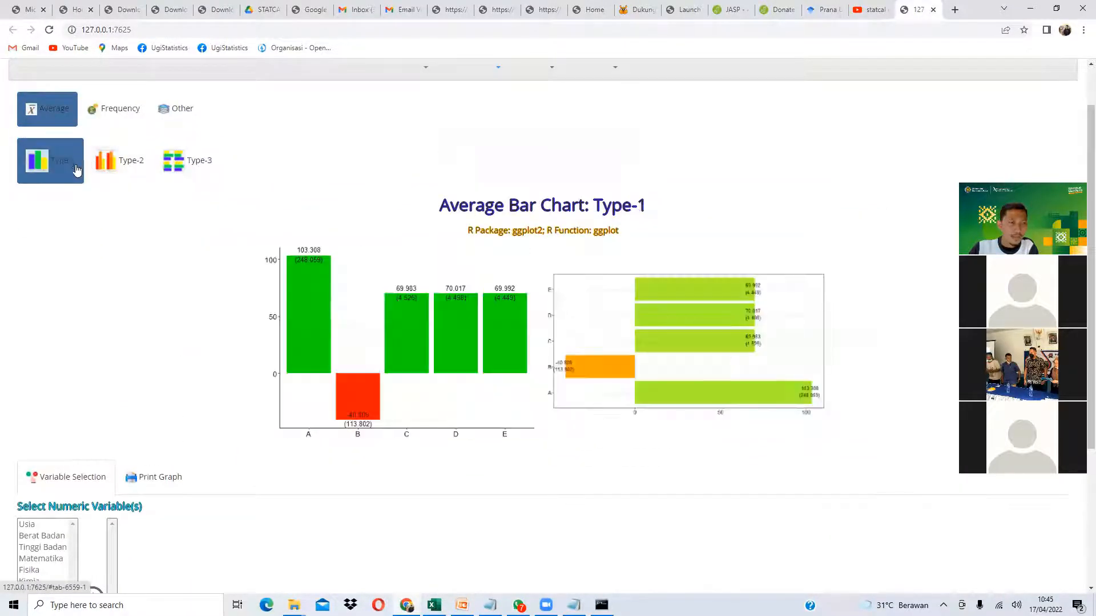
scroll(86, 203, down, 4)
scroll(81, 263, up, 3)
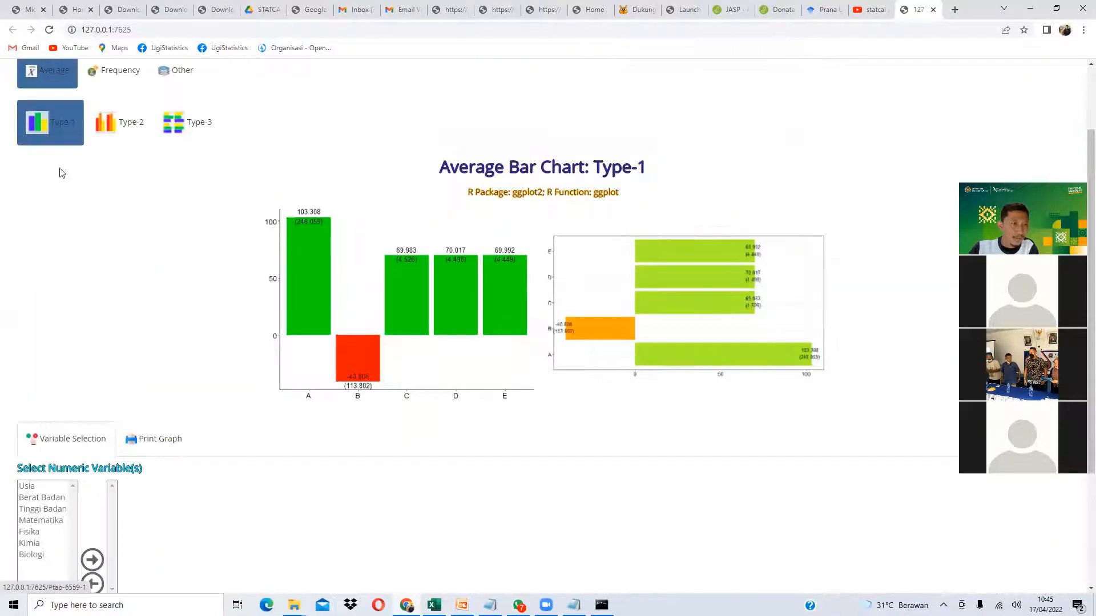
scroll(80, 302, down, 3)
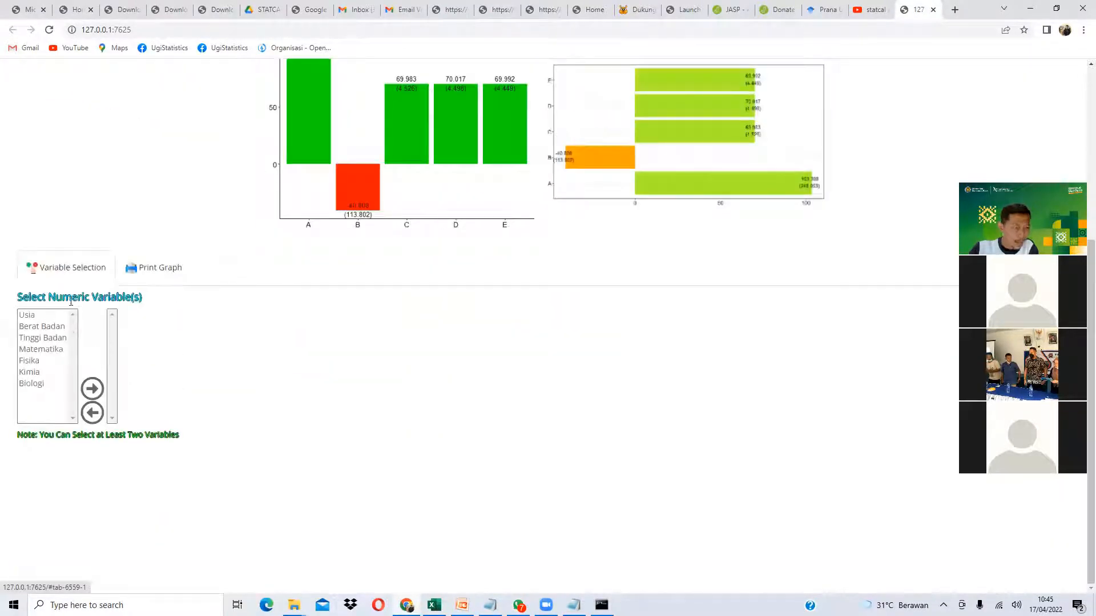
- Highlight the variable selection heading and the note requiring at least two variables
drag(32, 295, 146, 302)
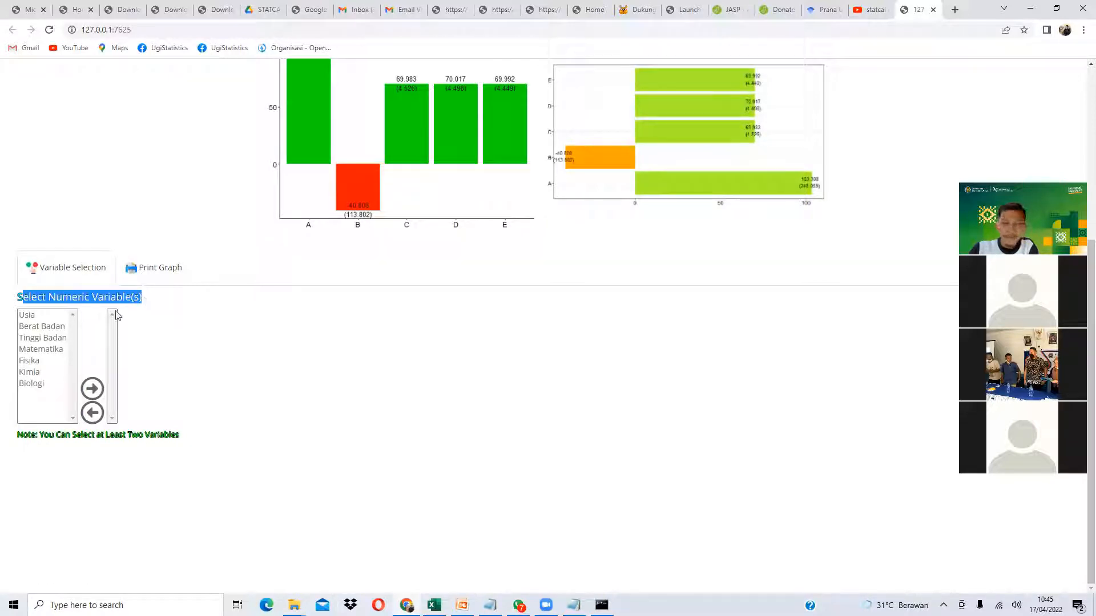
drag(57, 434, 170, 435)
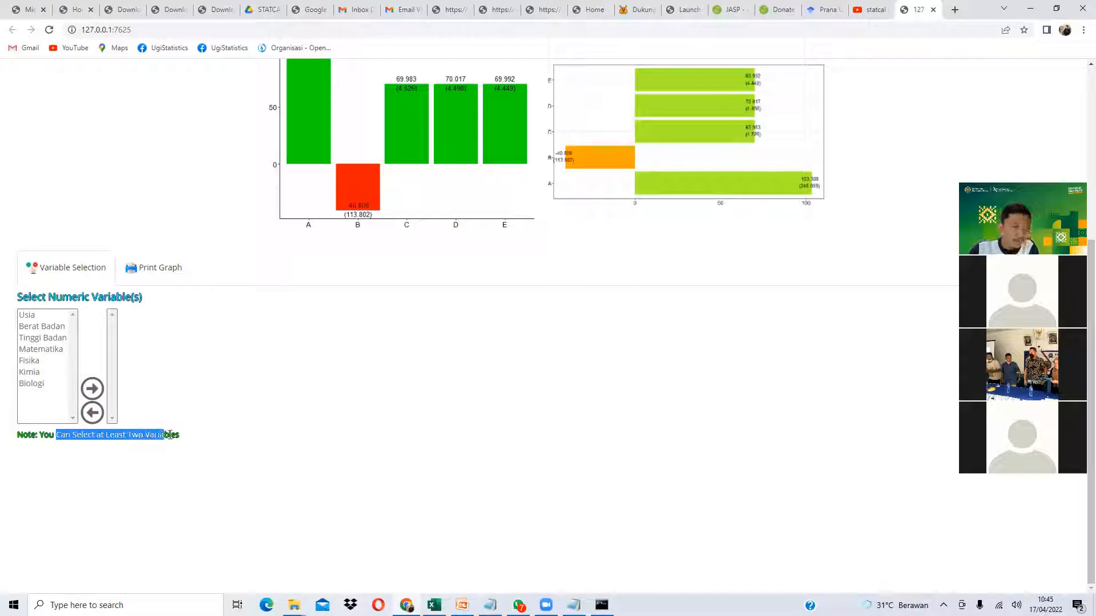
click(127, 435)
drag(85, 437, 159, 437)
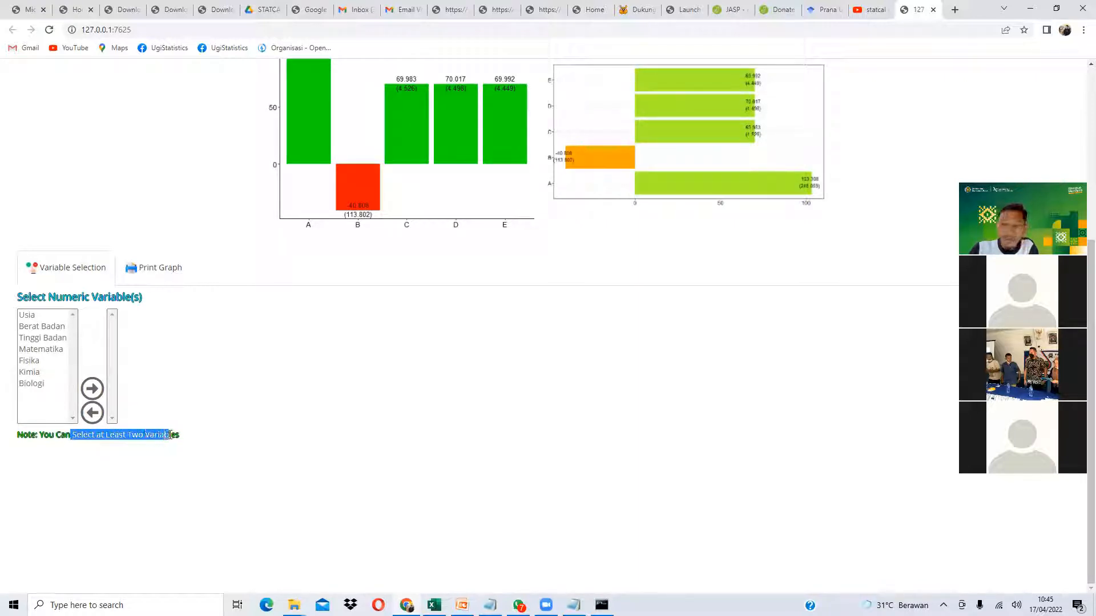
click(2, 386)
- Add Matematika, Fisika, Kimia and Biologi and view the Print Graph chart with its summary table
double_click(55, 350)
double_click(51, 349)
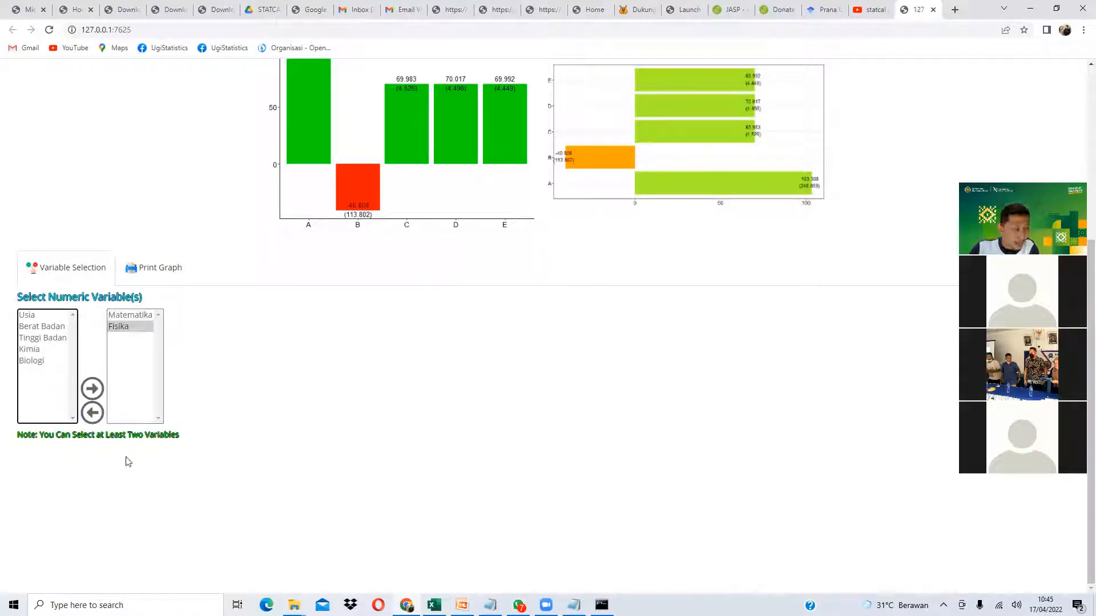
drag(167, 436, 105, 435)
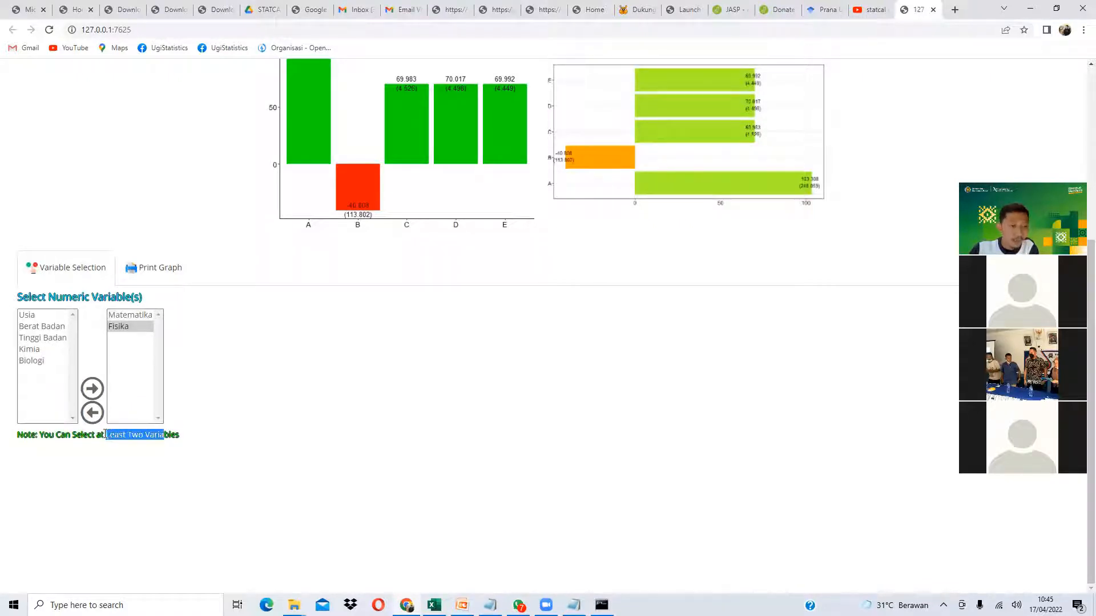
double_click(48, 351)
double_click(48, 351)
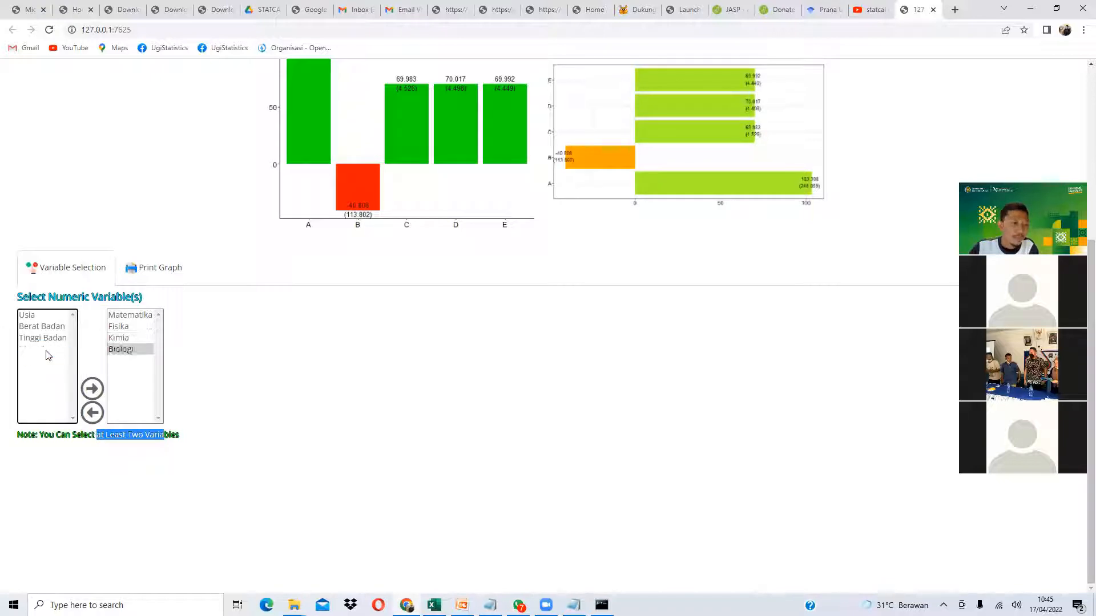
click(170, 273)
scroll(373, 255, down, 10)
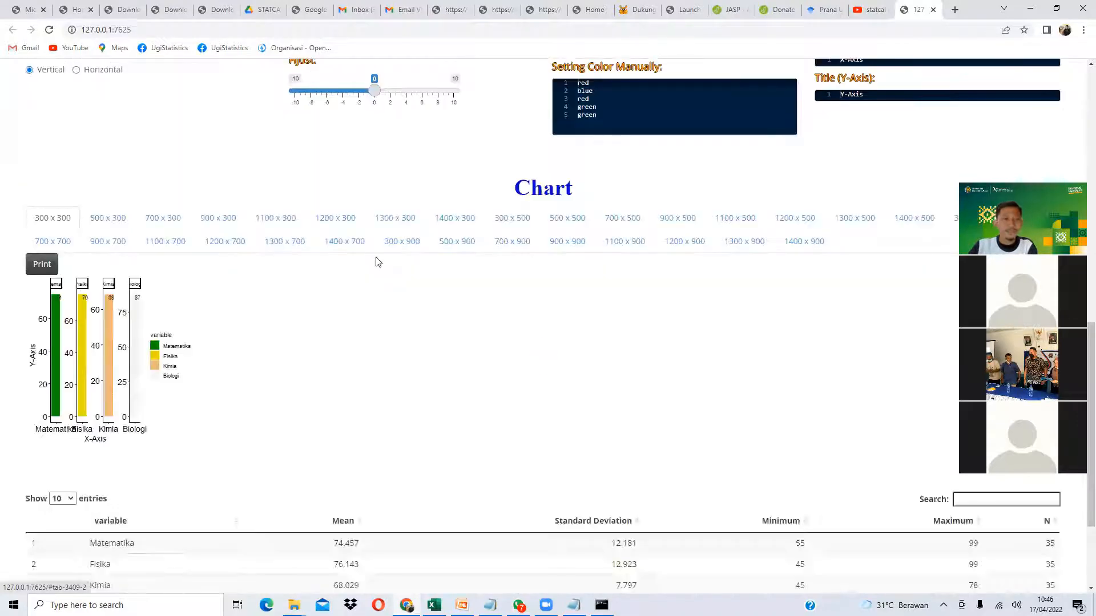
scroll(365, 266, down, 2)
scroll(121, 266, up, 1)
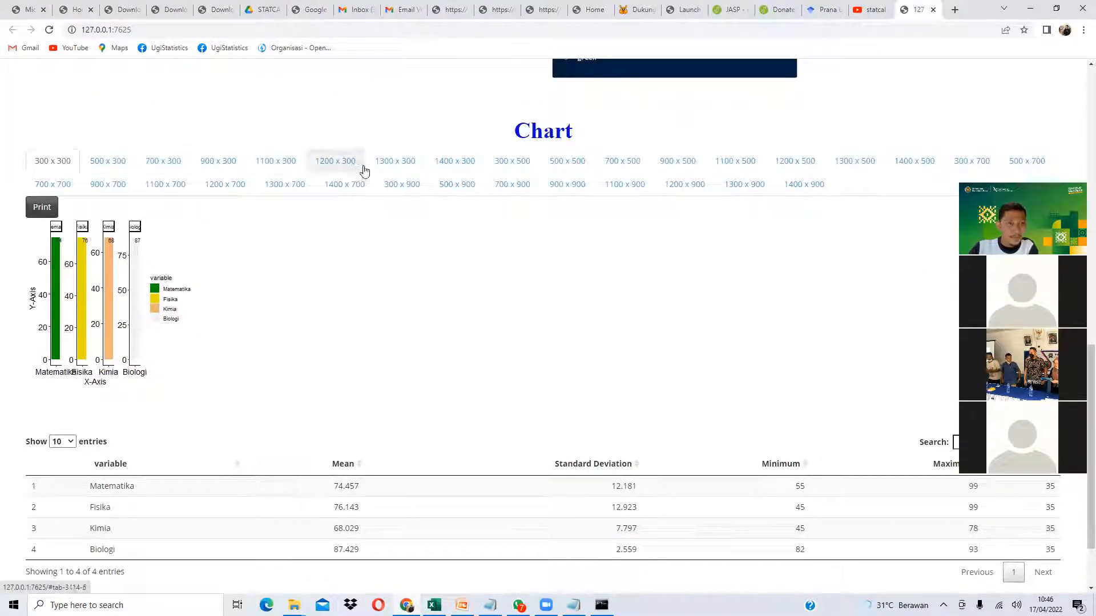
- Resize the chart to 500 x 300 after first trying 500 x 500
click(562, 165)
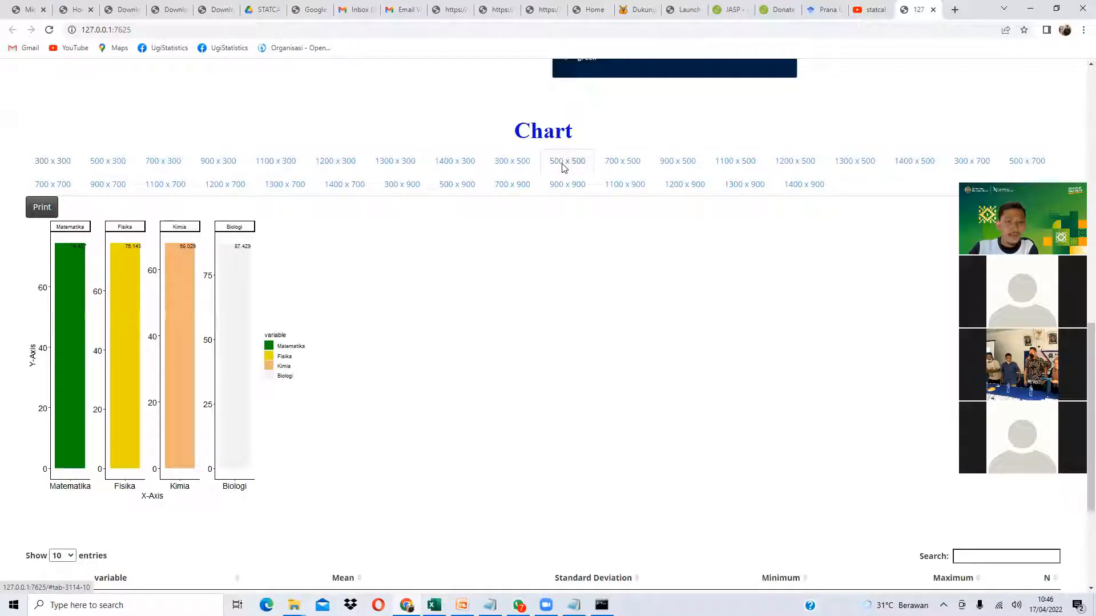
click(125, 167)
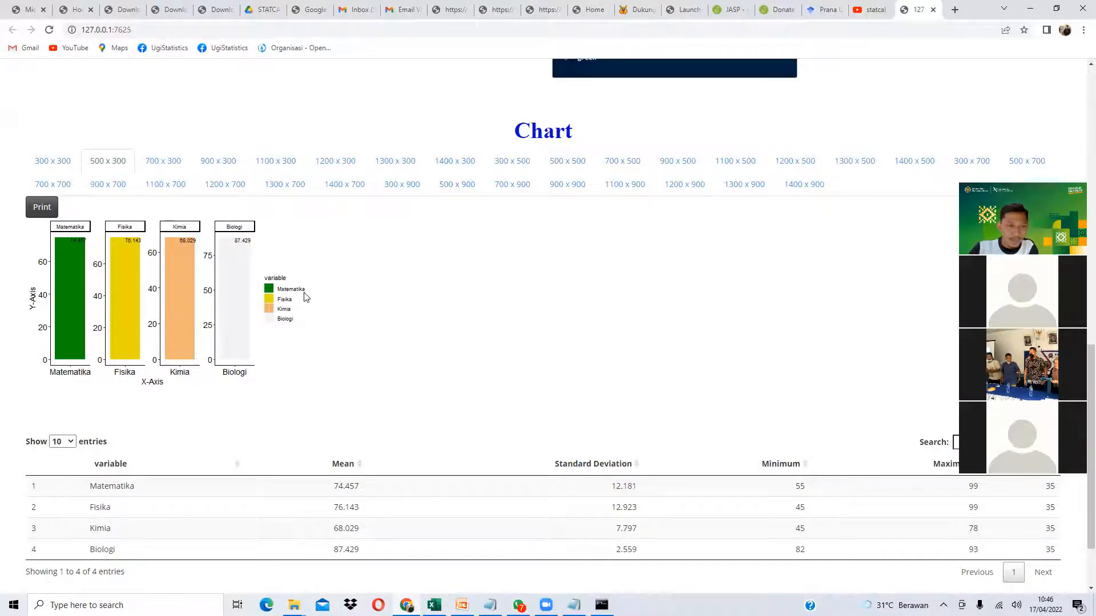
scroll(305, 297, up, 4)
- Remove the chart legend and clear the X-Axis and Y-Axis titles
click(593, 118)
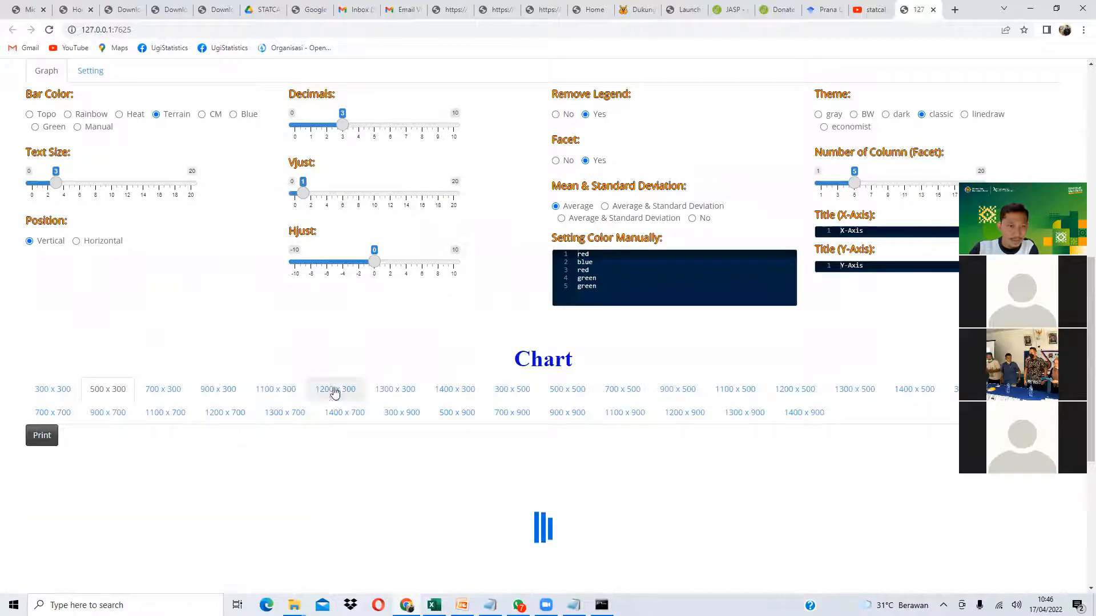
scroll(319, 365, down, 3)
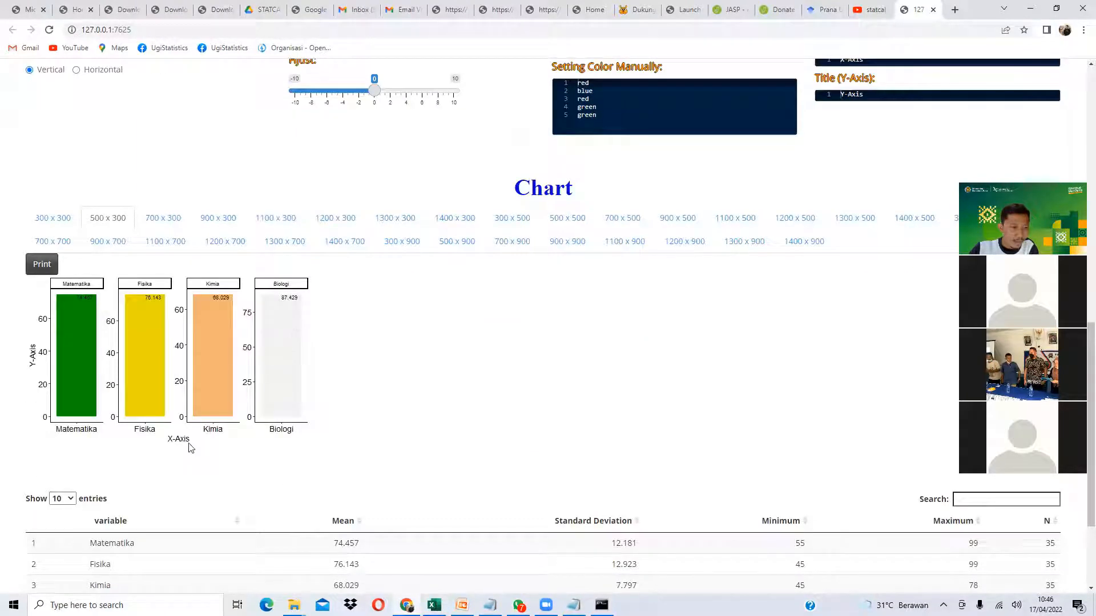
scroll(685, 286, up, 3)
drag(880, 234, 776, 233)
key(BackSpace)
drag(887, 265, 789, 258)
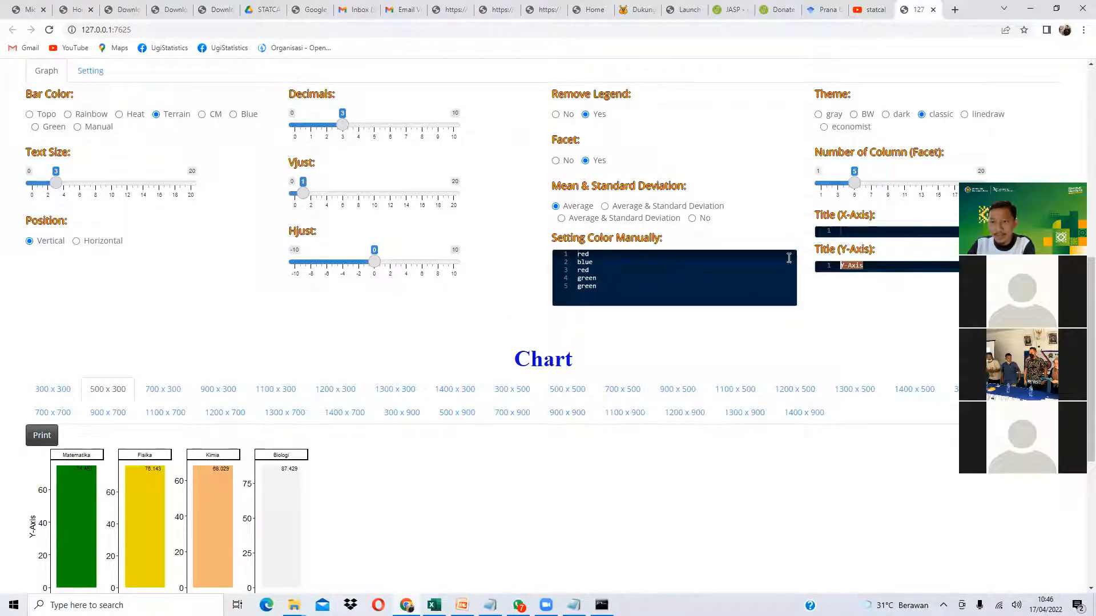
key(BackSpace)
scroll(443, 359, down, 2)
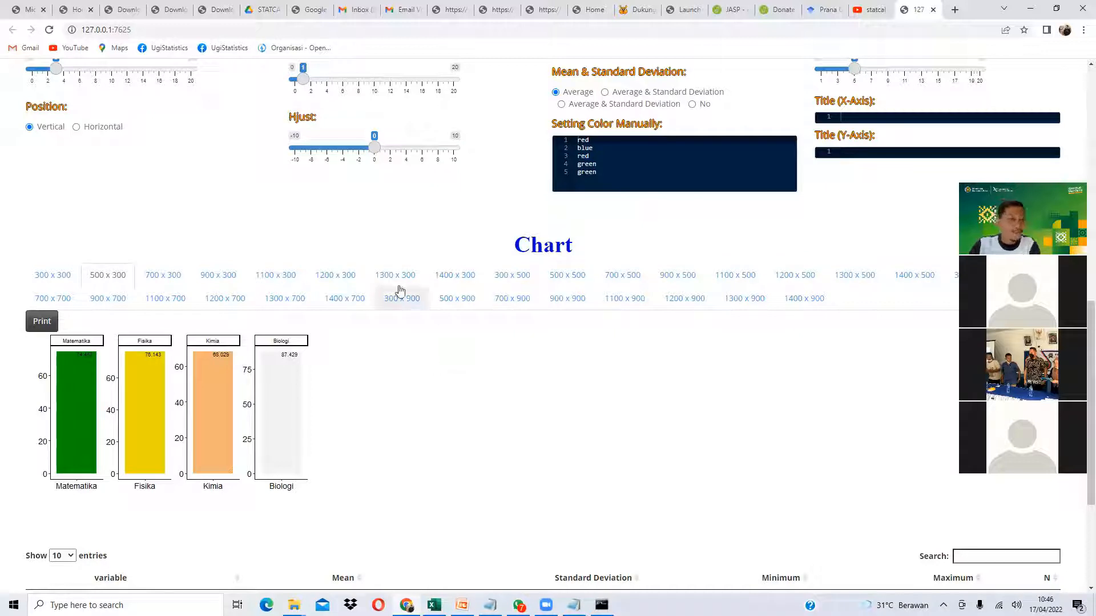
scroll(313, 303, up, 1)
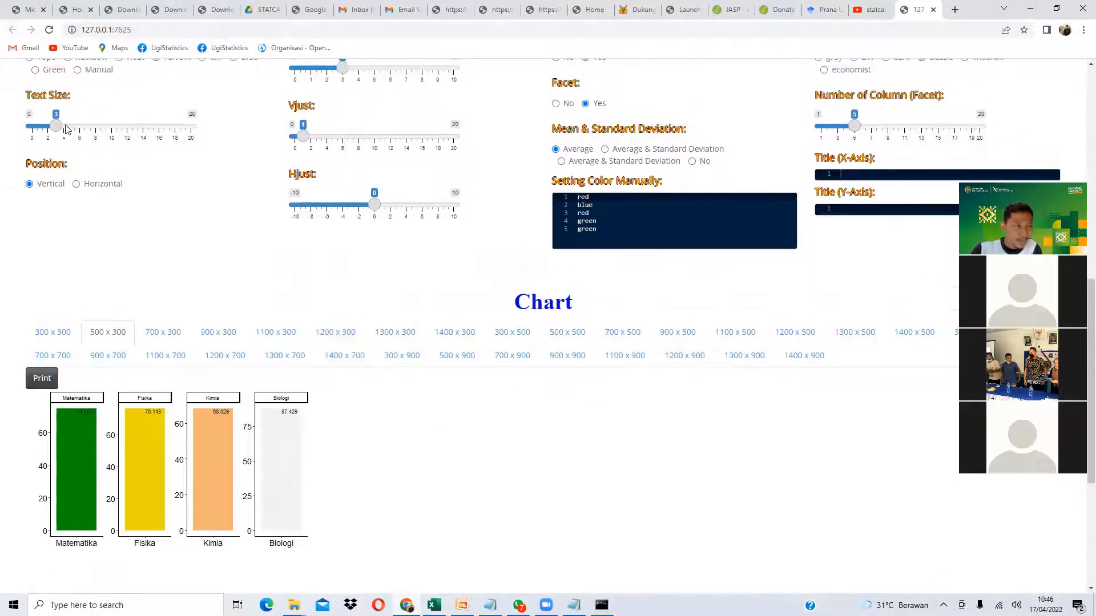
- Set the bar value labels to text size 4.5 and shift their Hjust to the right
drag(64, 127, 80, 133)
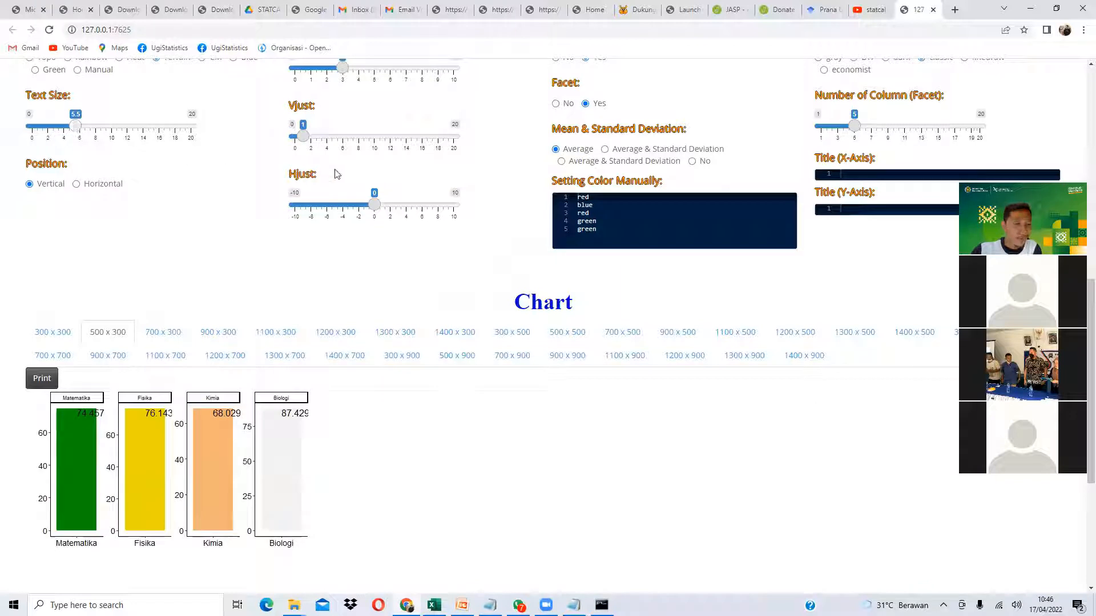
drag(377, 213, 379, 216)
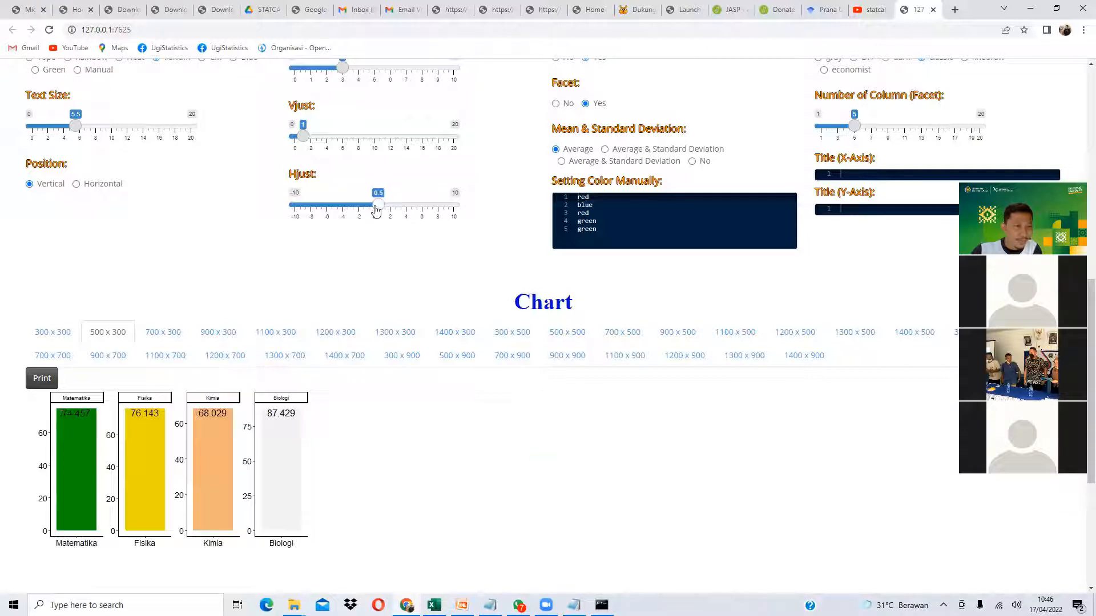
drag(71, 130, 68, 125)
scroll(74, 337, down, 2)
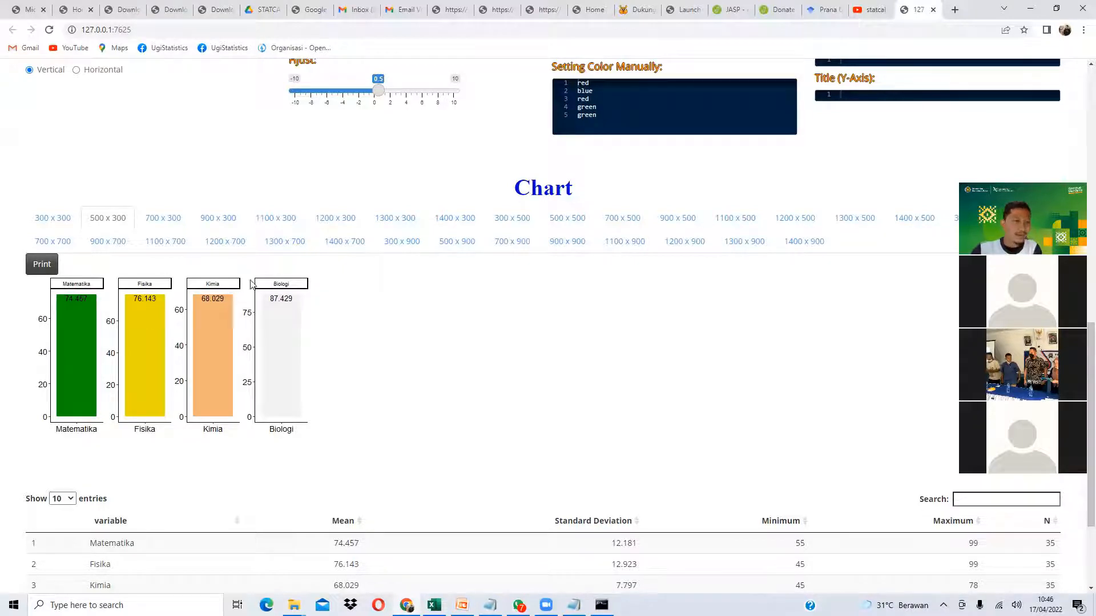
scroll(224, 283, up, 5)
scroll(113, 244, up, 7)
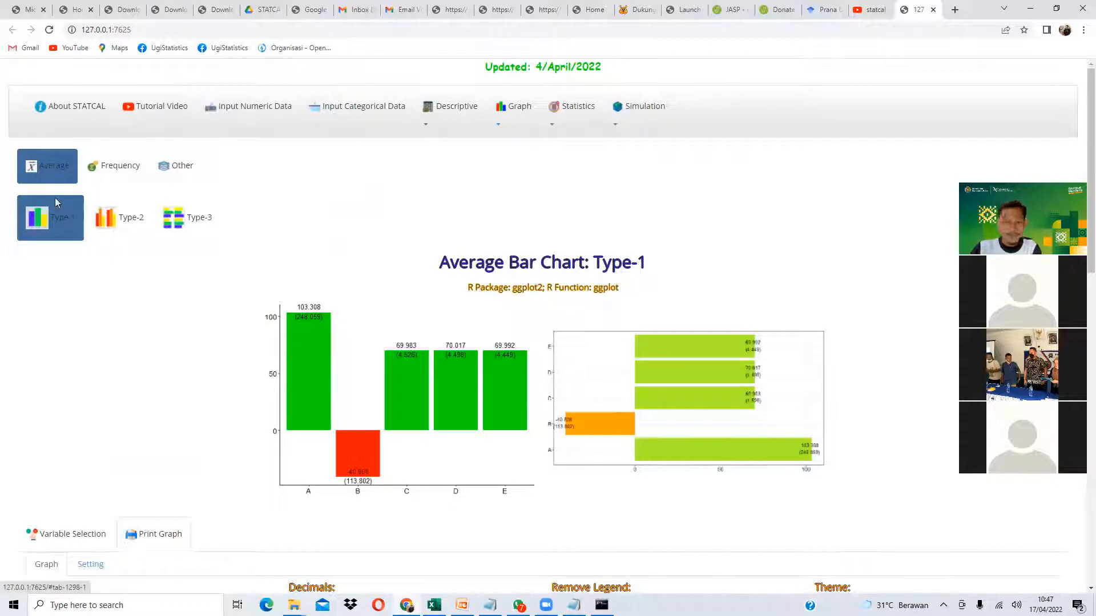
scroll(67, 285, down, 1)
scroll(67, 285, down, 15)
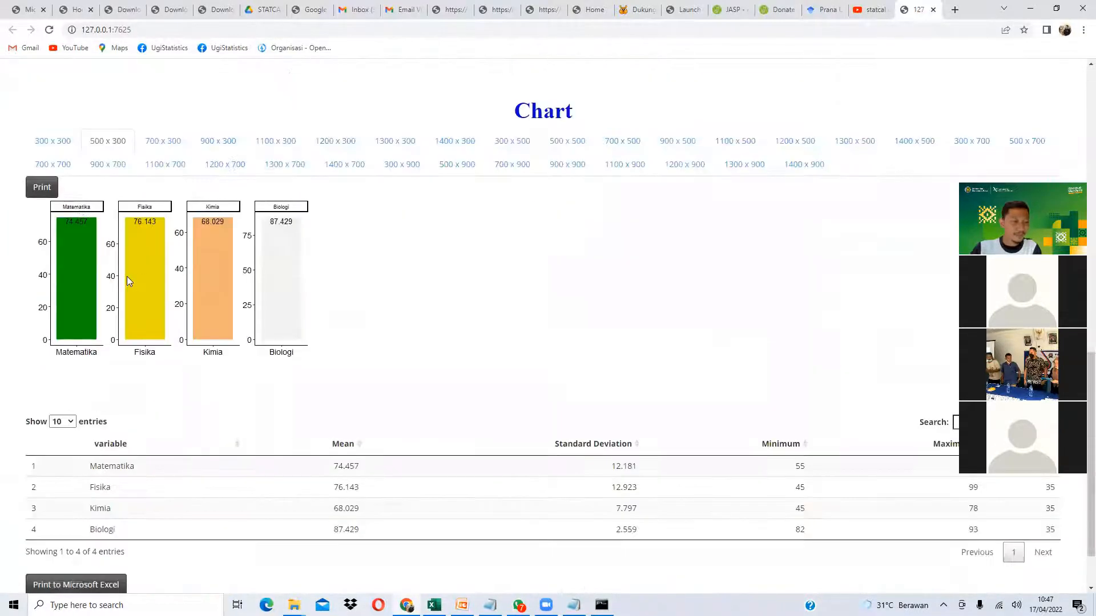
scroll(313, 251, down, 1)
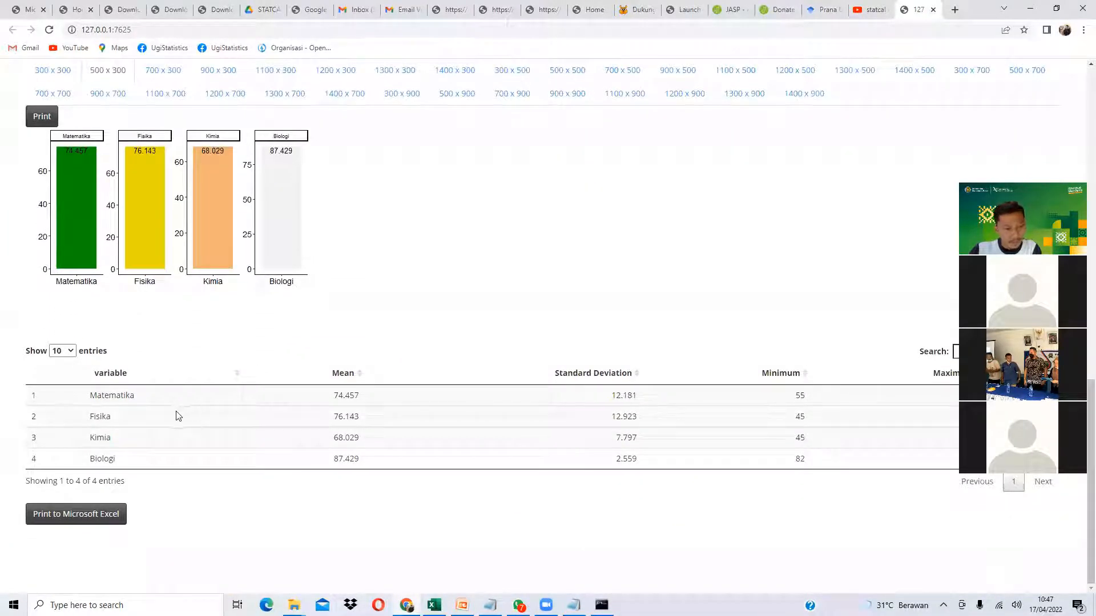
- Highlight the Matematika and Fisika means in the summary table
drag(339, 395, 355, 395)
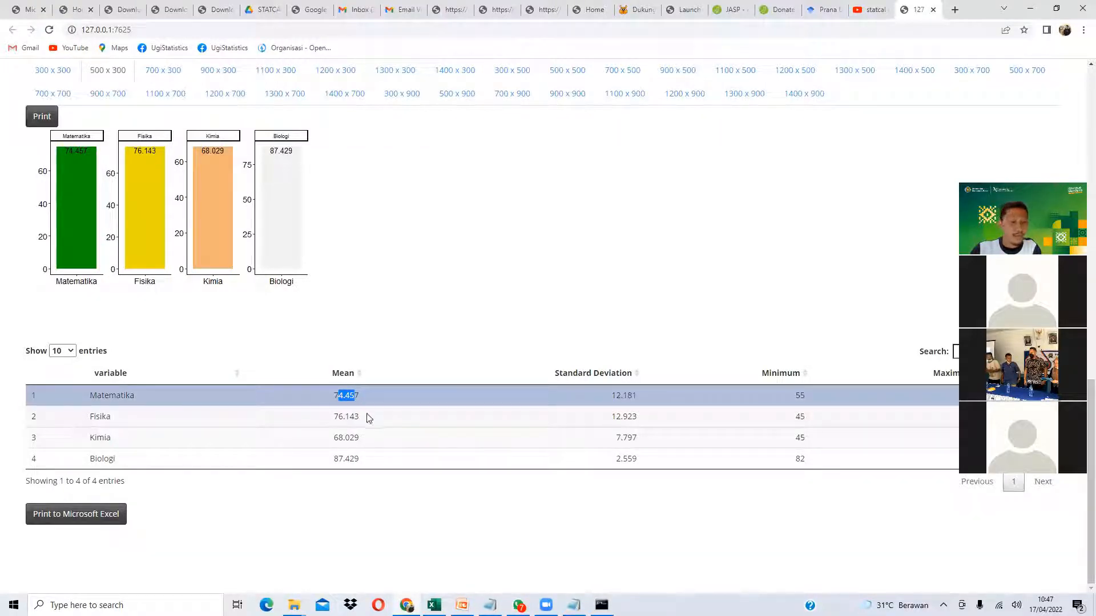
drag(338, 420, 350, 420)
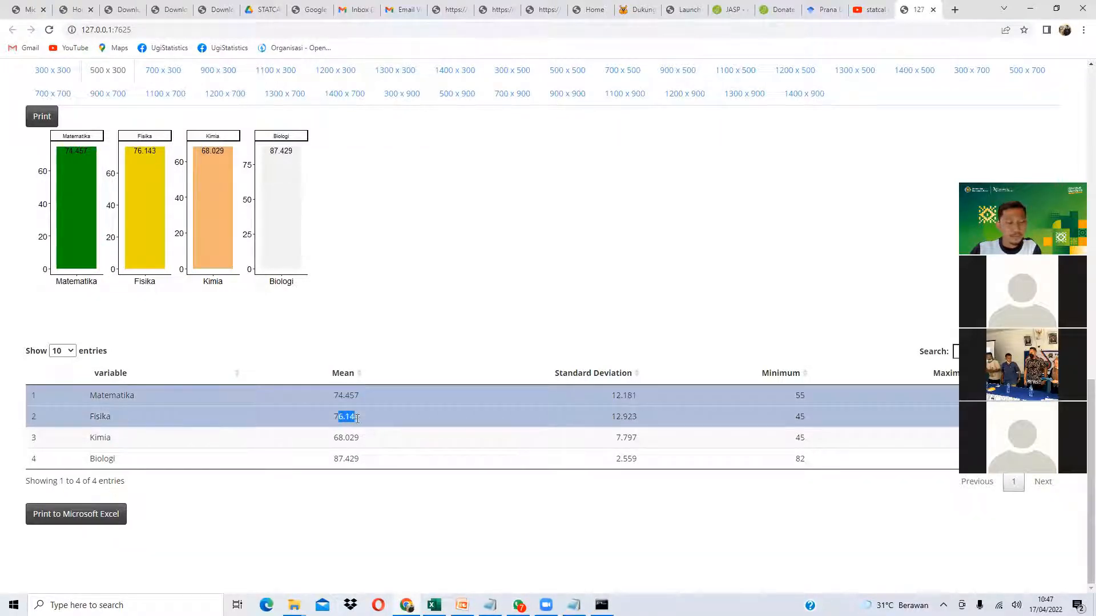
scroll(288, 399, up, 6)
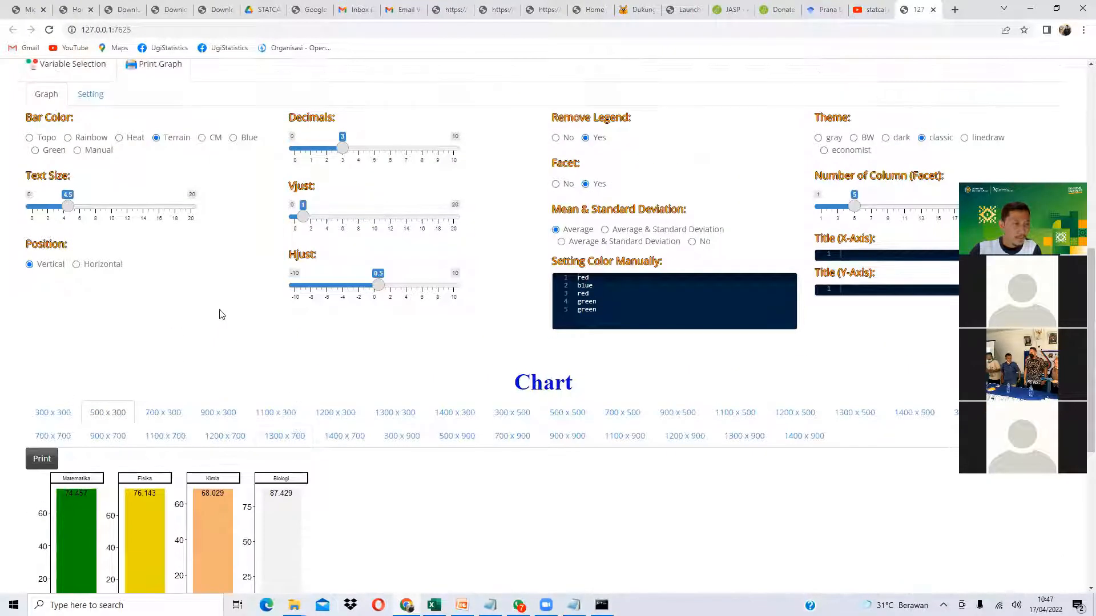
- Try the Rainbow, Heat and Topo palettes on the bars
click(87, 142)
click(129, 141)
click(46, 138)
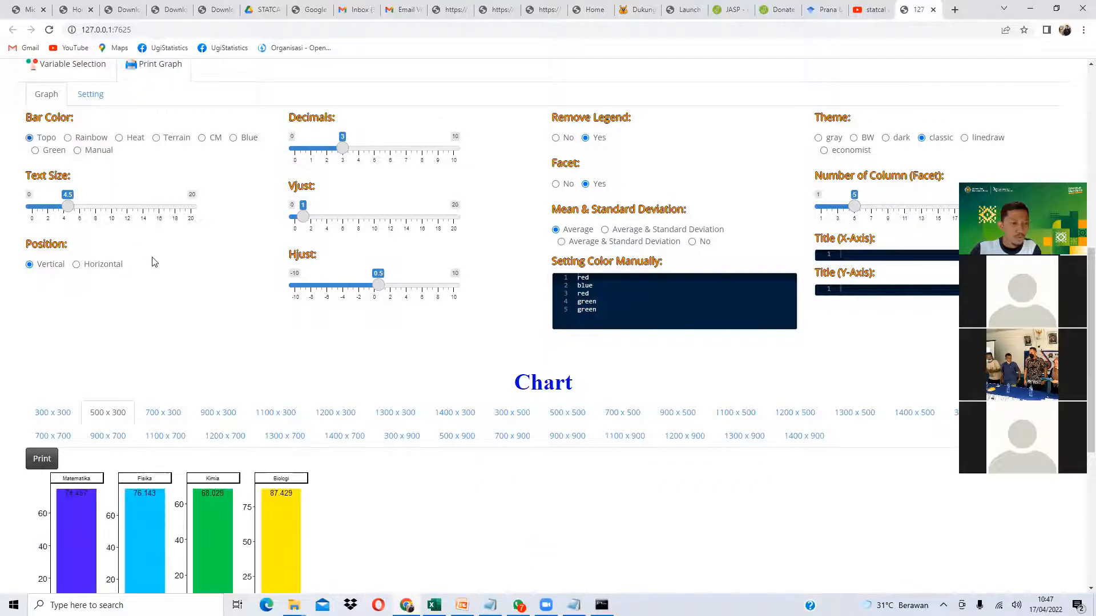
scroll(152, 260, down, 2)
scroll(112, 238, up, 1)
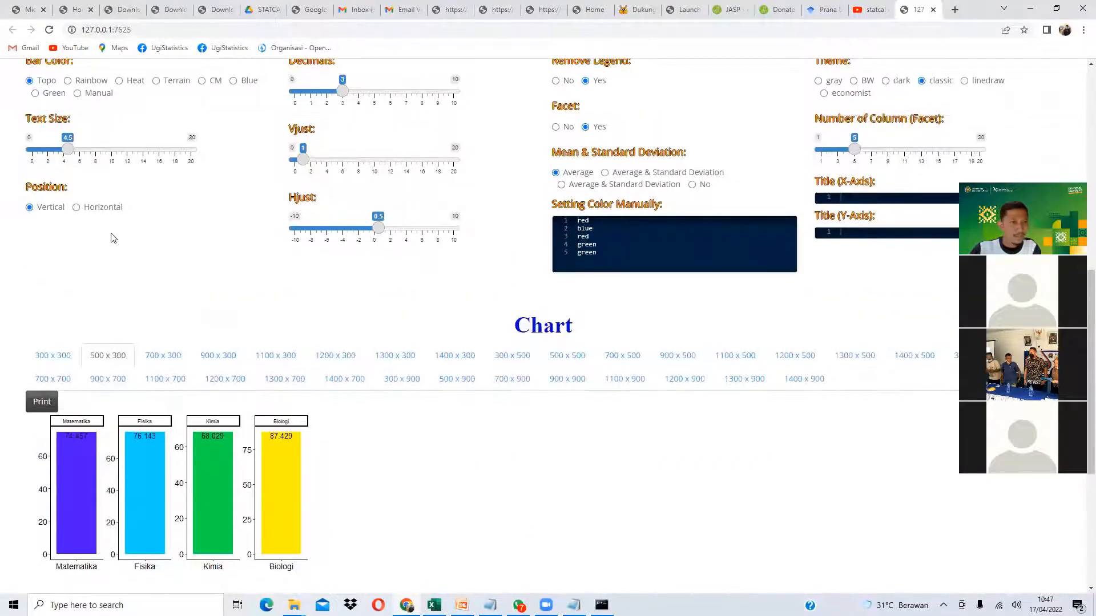
- Colour the four bars manually as pink, green, yellow and blue
click(96, 100)
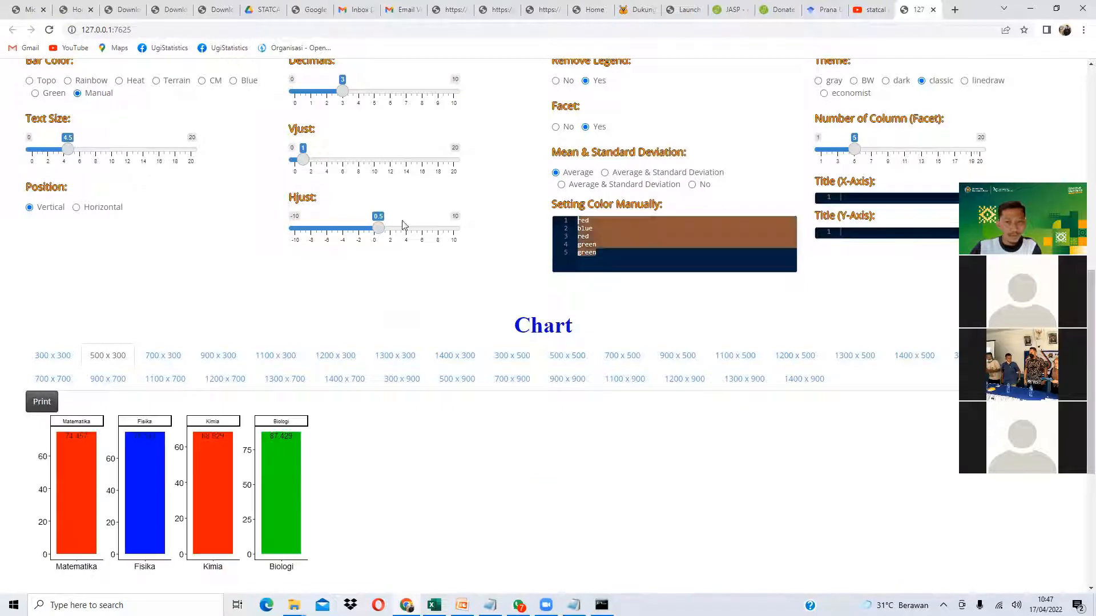
text(pink green yellow b)
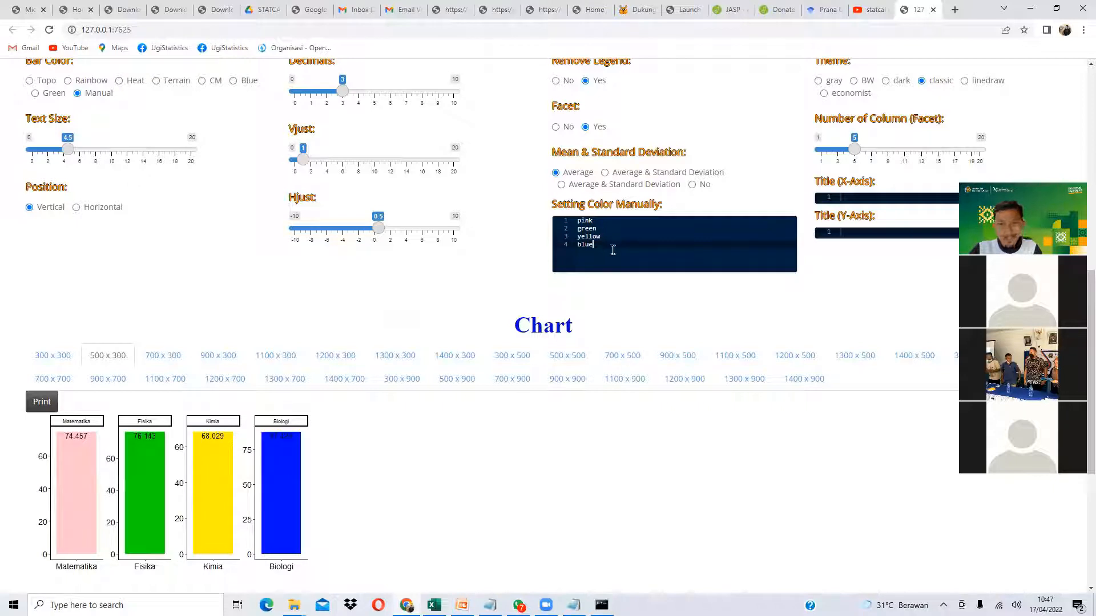
drag(613, 250, 568, 224)
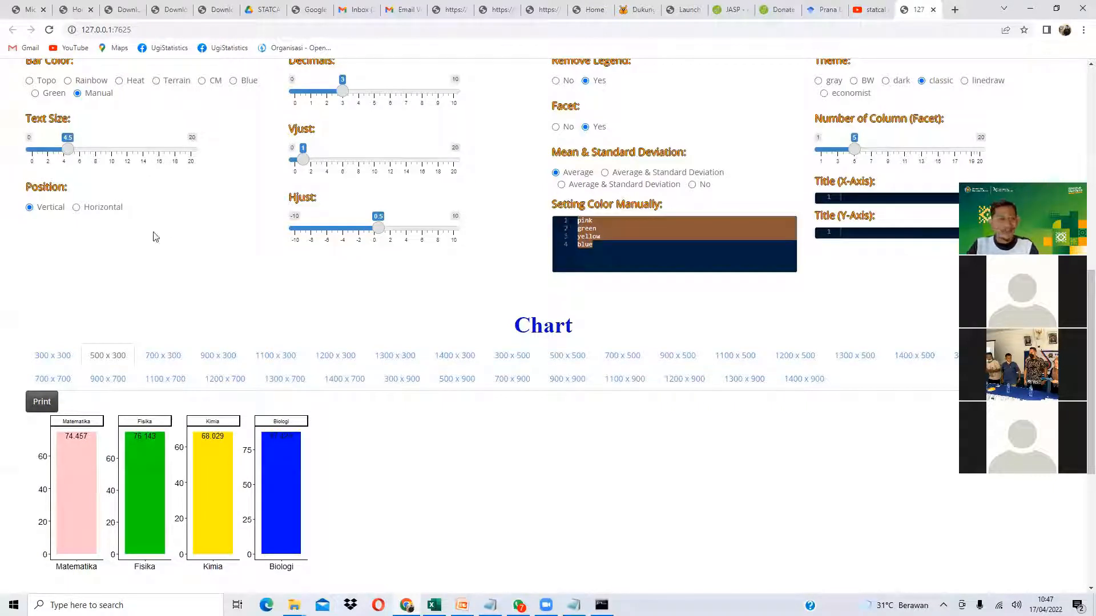
scroll(147, 237, up, 2)
- Switch the chart theme to gray and then to economist
click(820, 195)
scroll(834, 171, down, 2)
click(851, 94)
scroll(113, 258, down, 1)
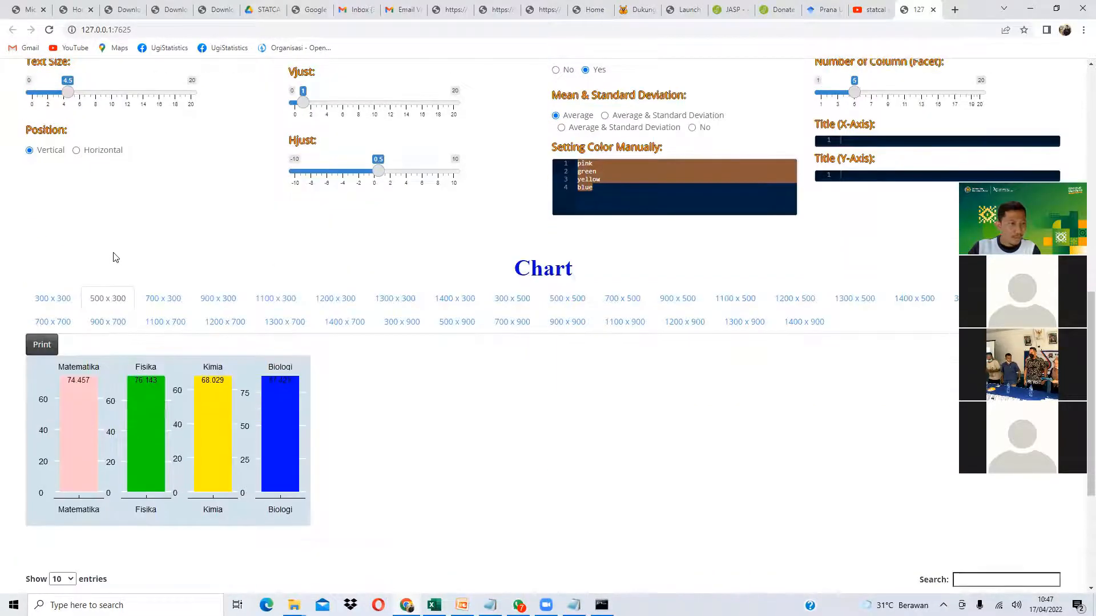
- Lay the subject bars horizontally and set the facet column count to 1
click(113, 152)
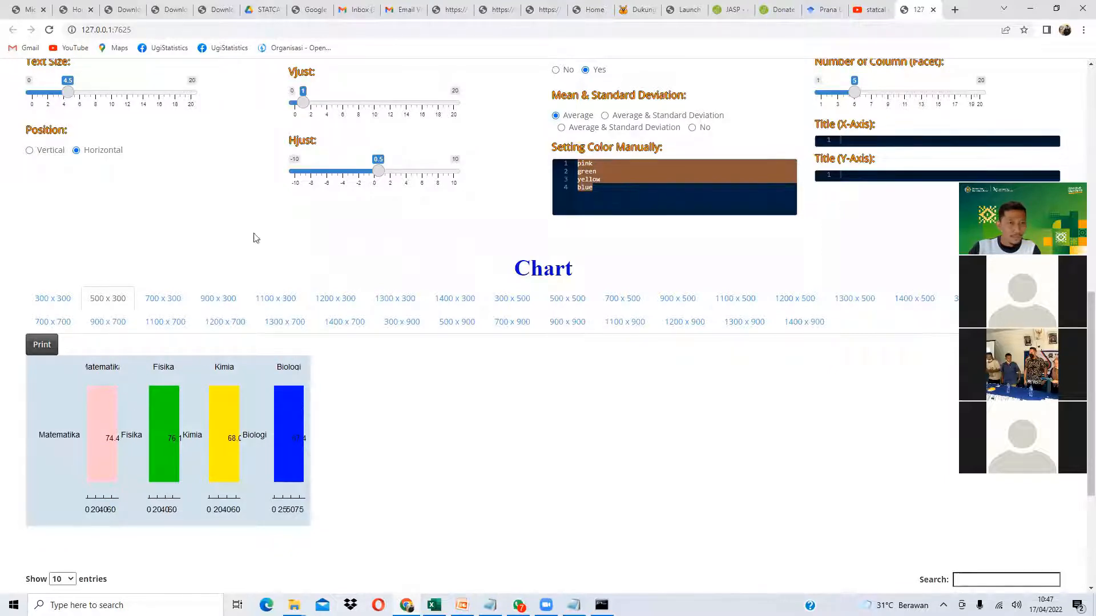
scroll(220, 247, up, 1)
scroll(521, 143, up, 1)
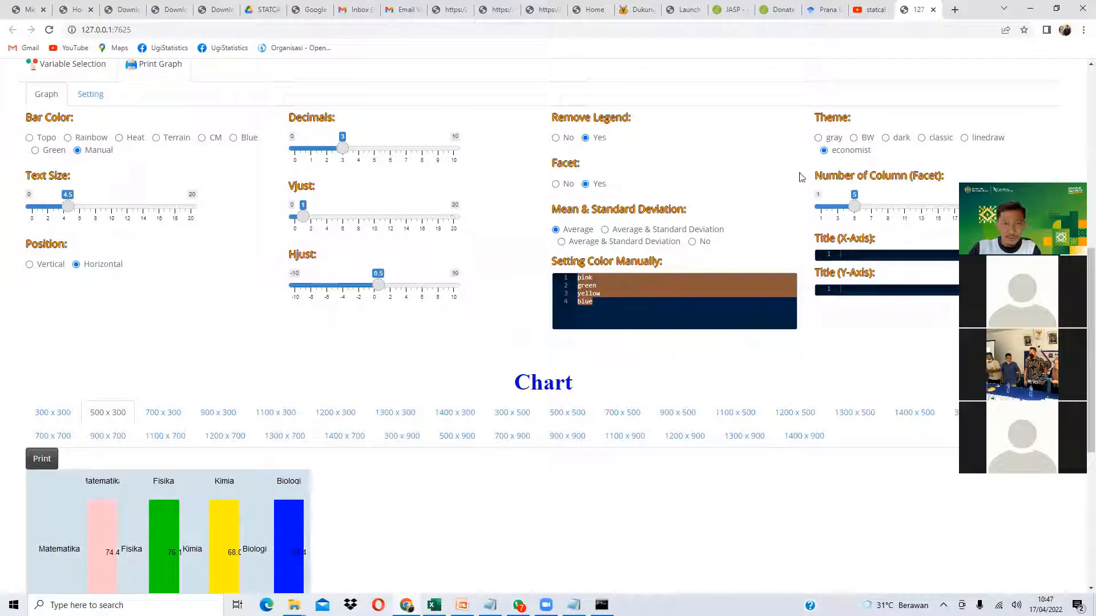
drag(850, 211, 829, 211)
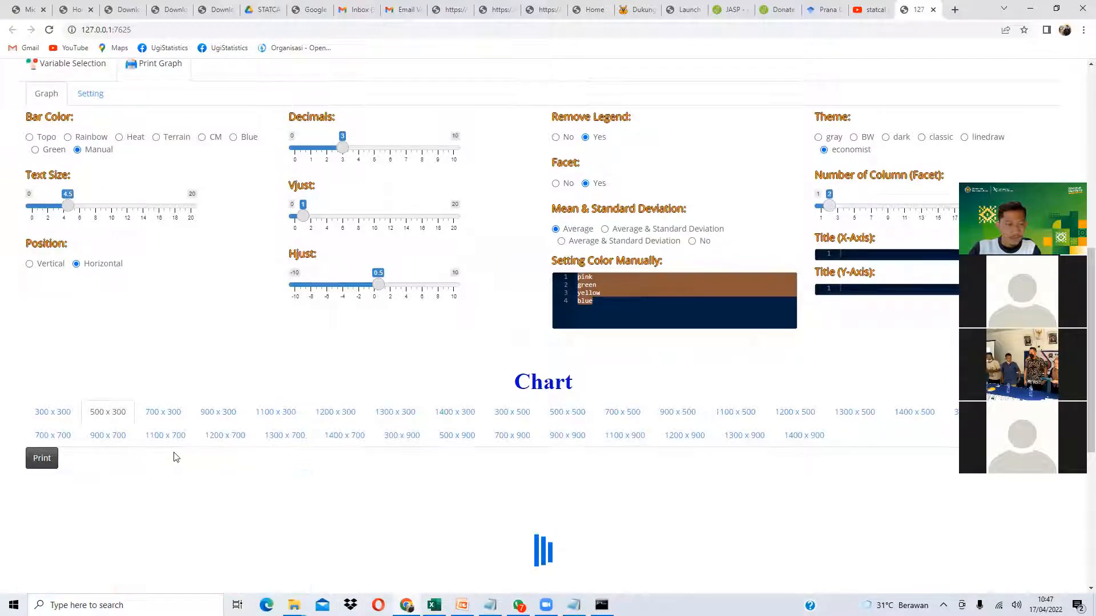
- Export the horizontal single-column chart as an image
scroll(163, 437, down, 3)
scroll(293, 421, up, 3)
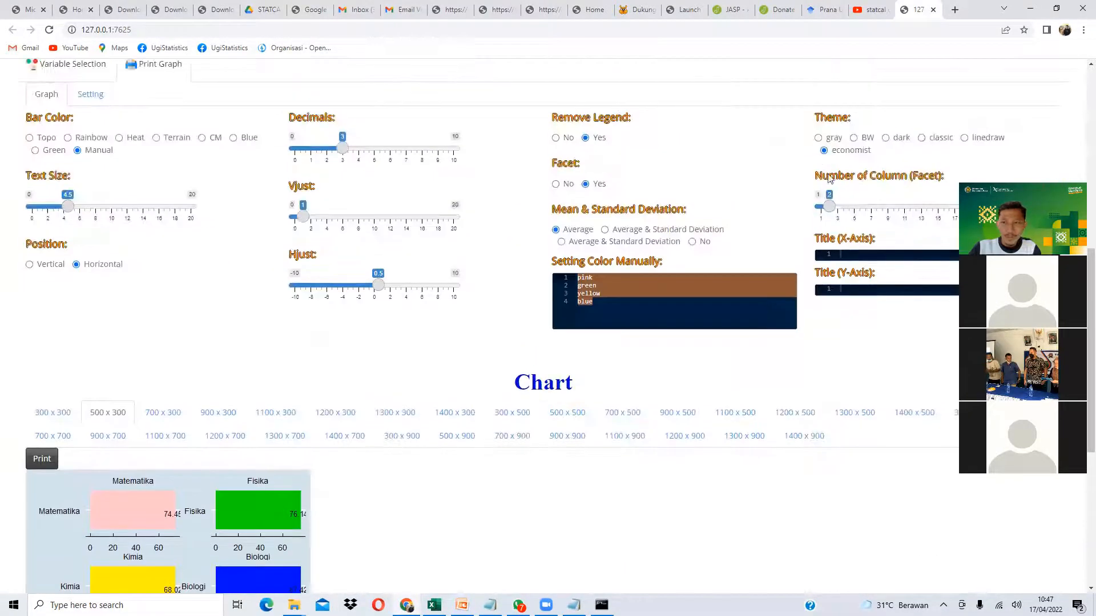
scroll(219, 411, down, 4)
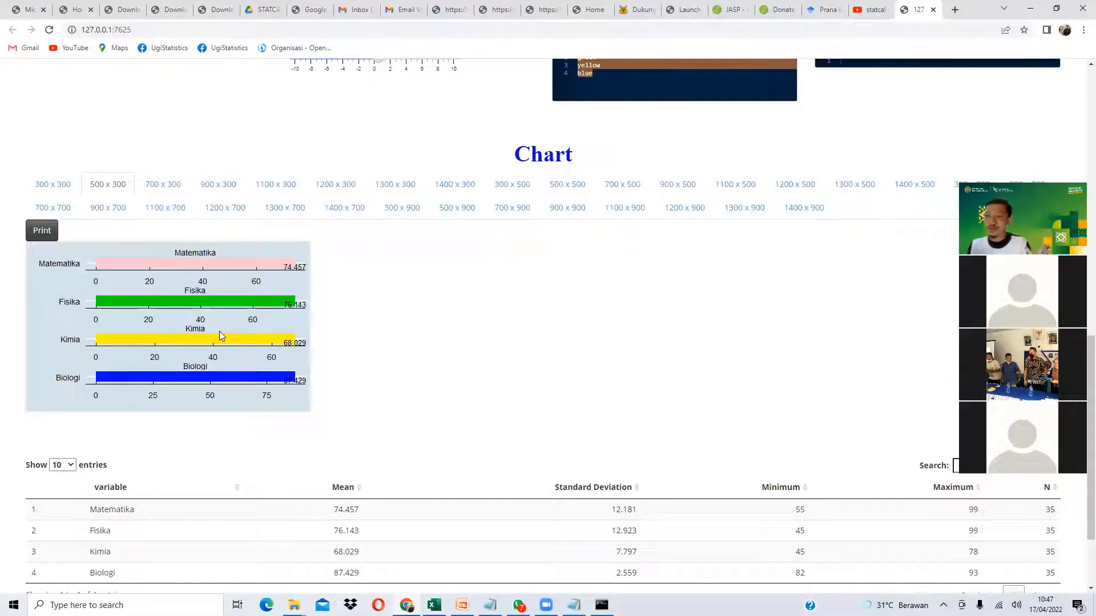
scroll(238, 326, up, 5)
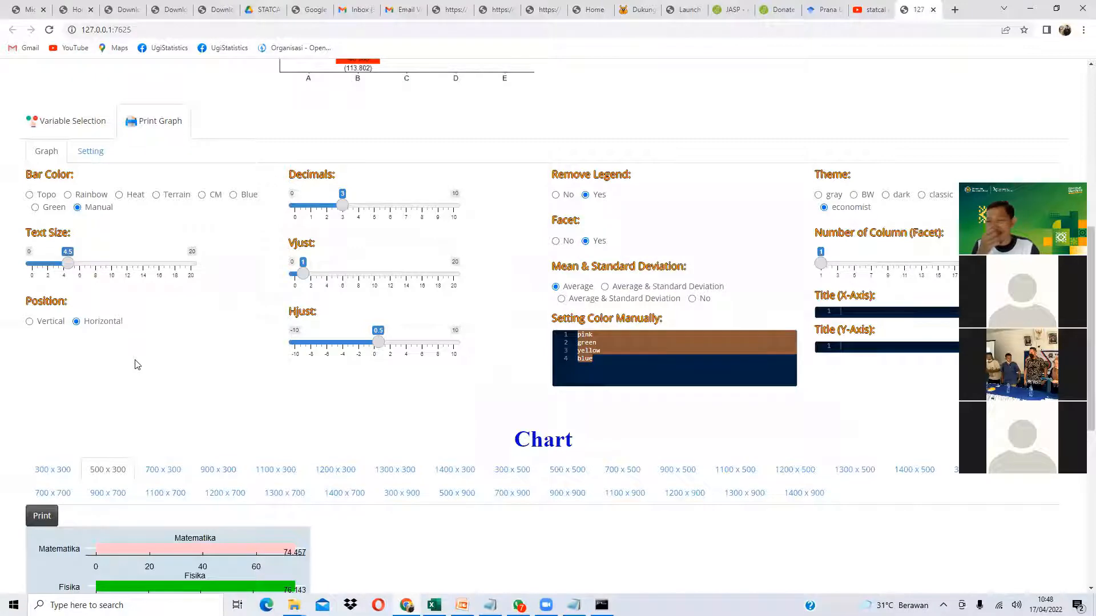
scroll(119, 358, down, 3)
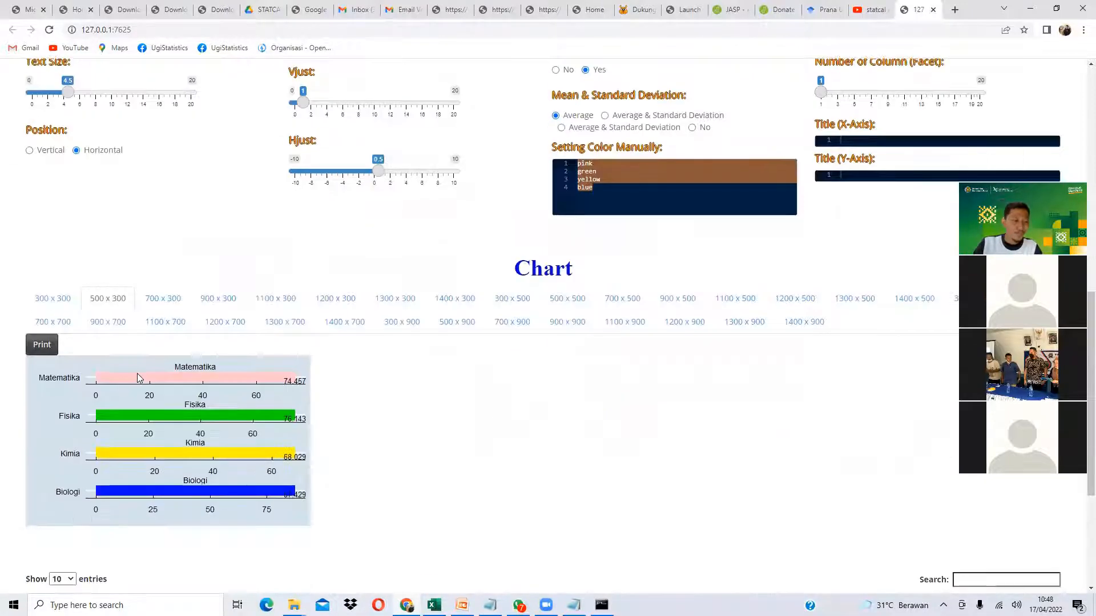
click(39, 355)
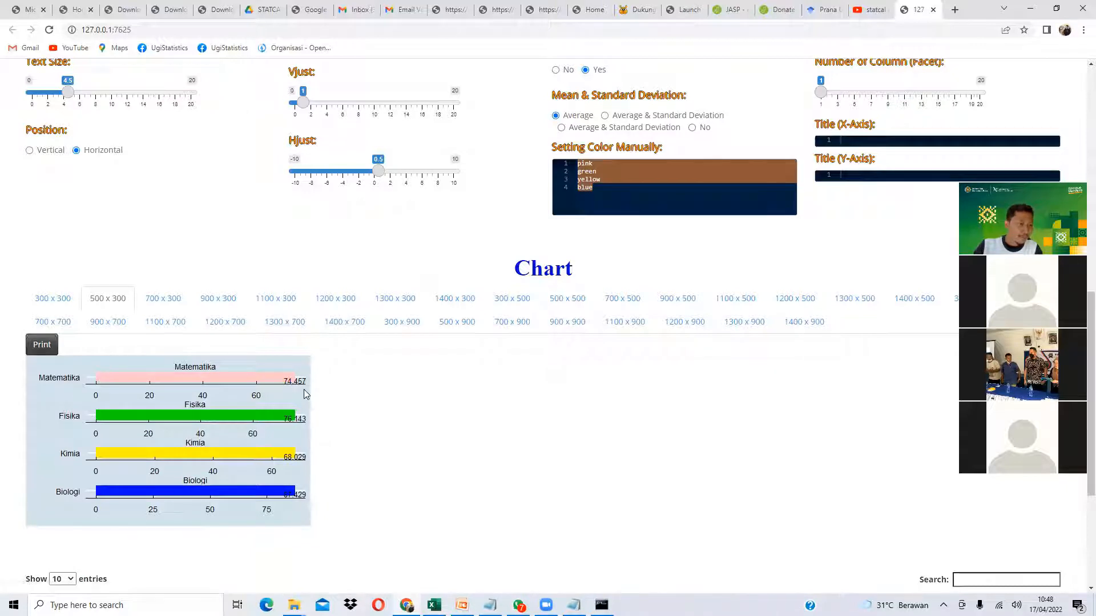
click(47, 579)
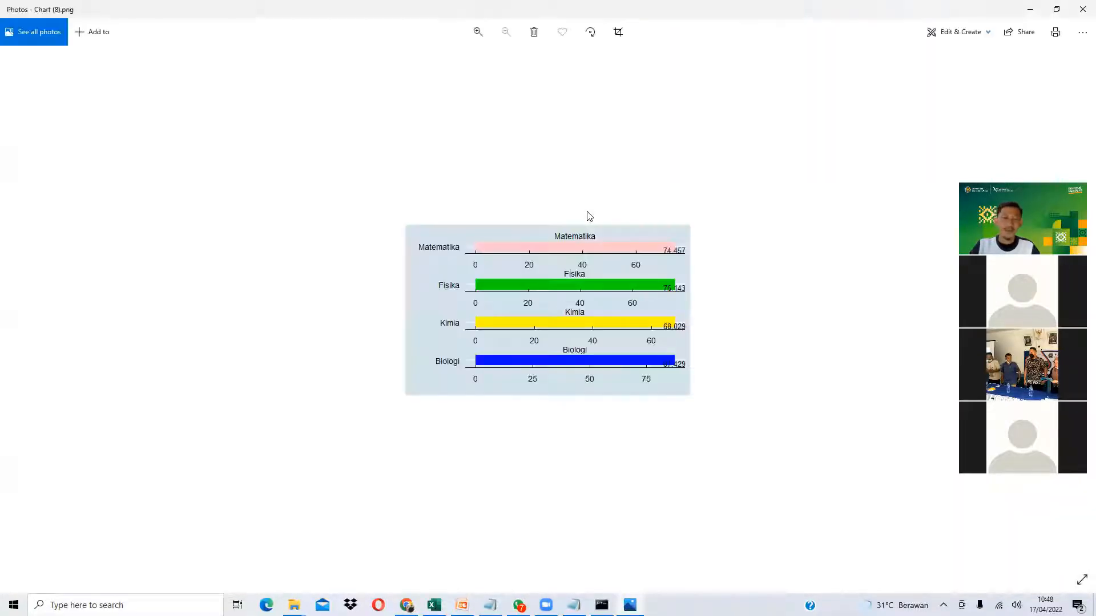
click(1080, 9)
scroll(214, 431, up, 15)
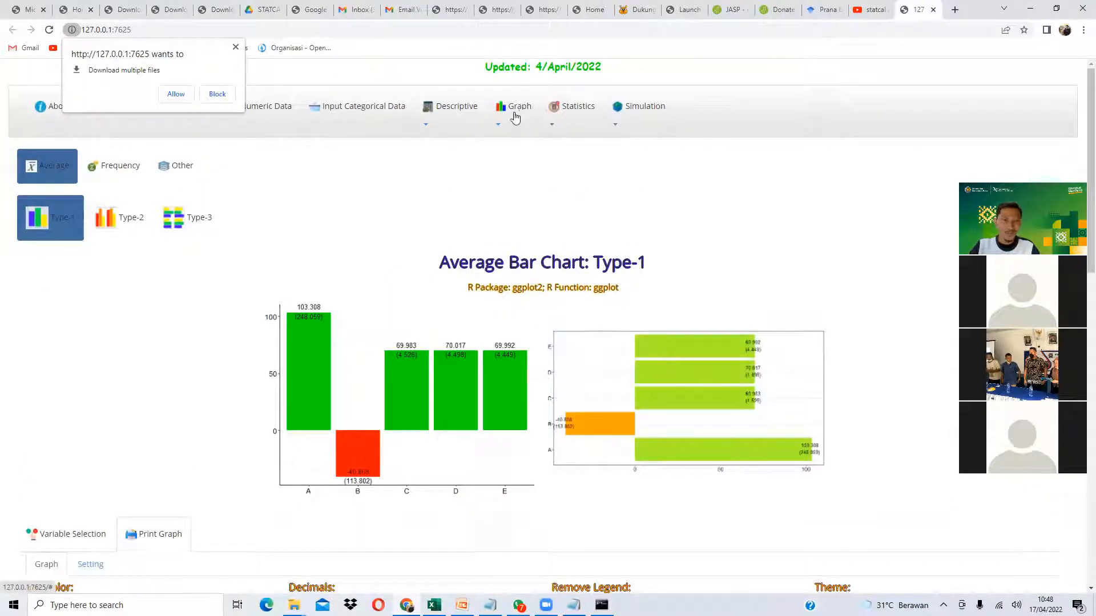
- Run the Descriptive Average analysis on the variables Usia through Biologi and show its results
click(451, 110)
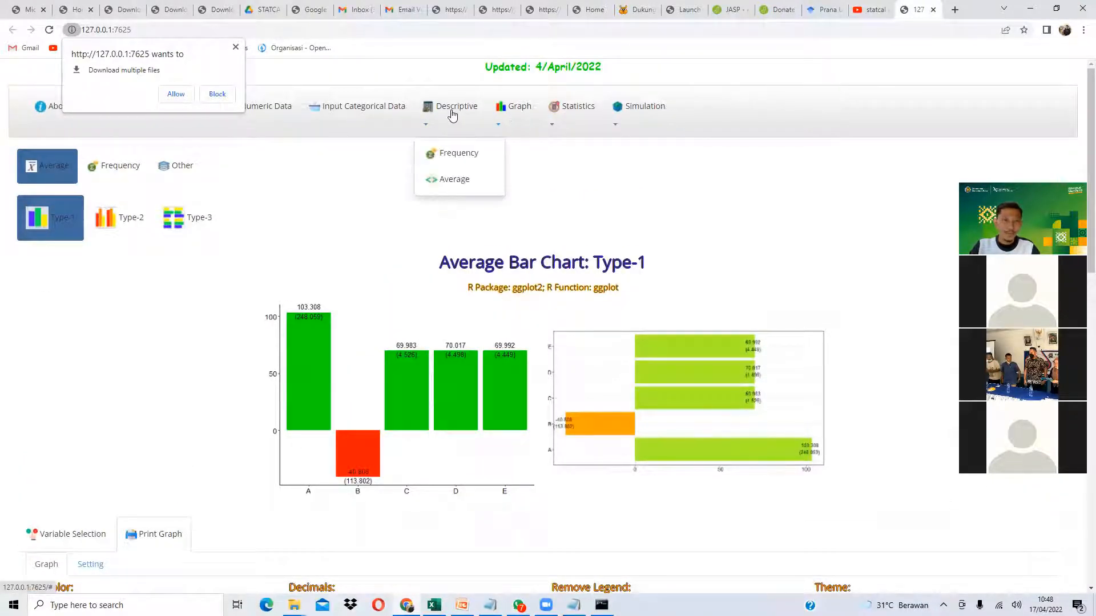
click(443, 181)
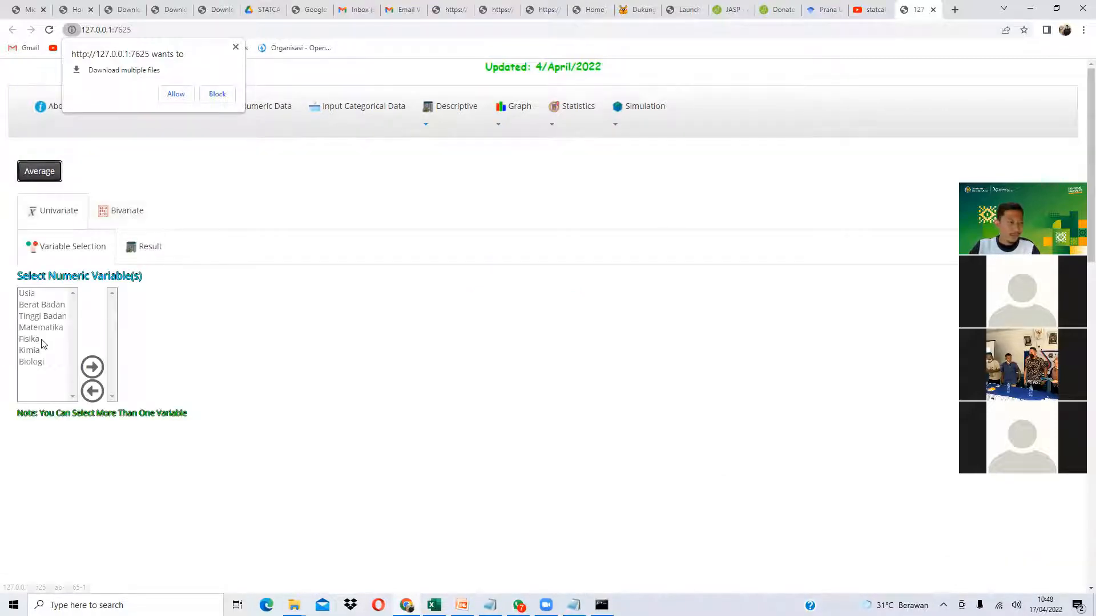
drag(46, 302, 61, 363)
click(100, 367)
click(149, 249)
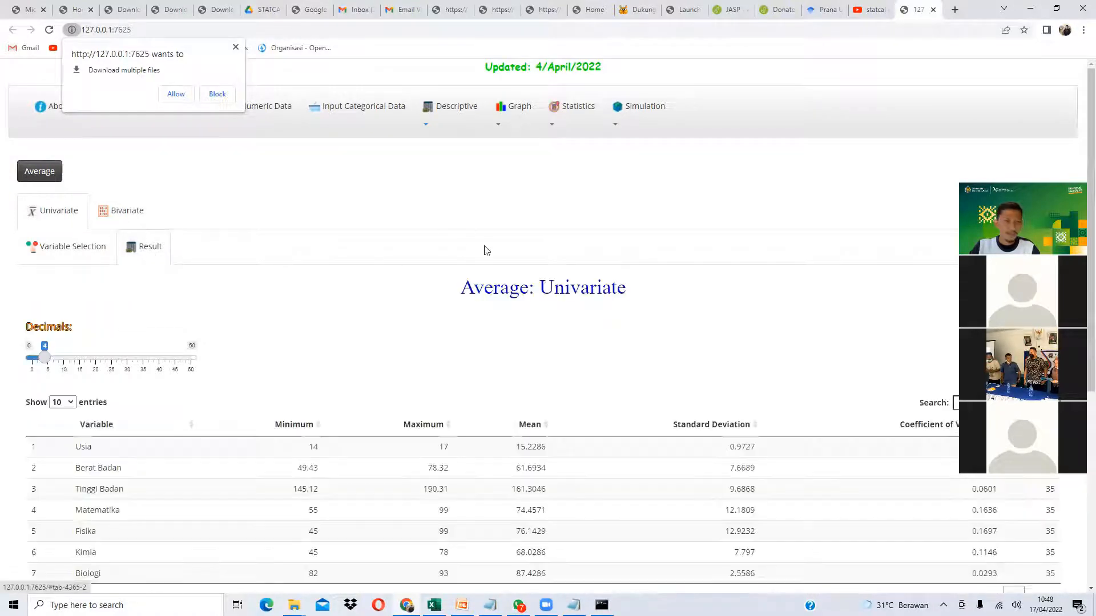
- Review Usia's statistics: minimum 14, maximum 17, mean 15.2286
scroll(482, 248, down, 2)
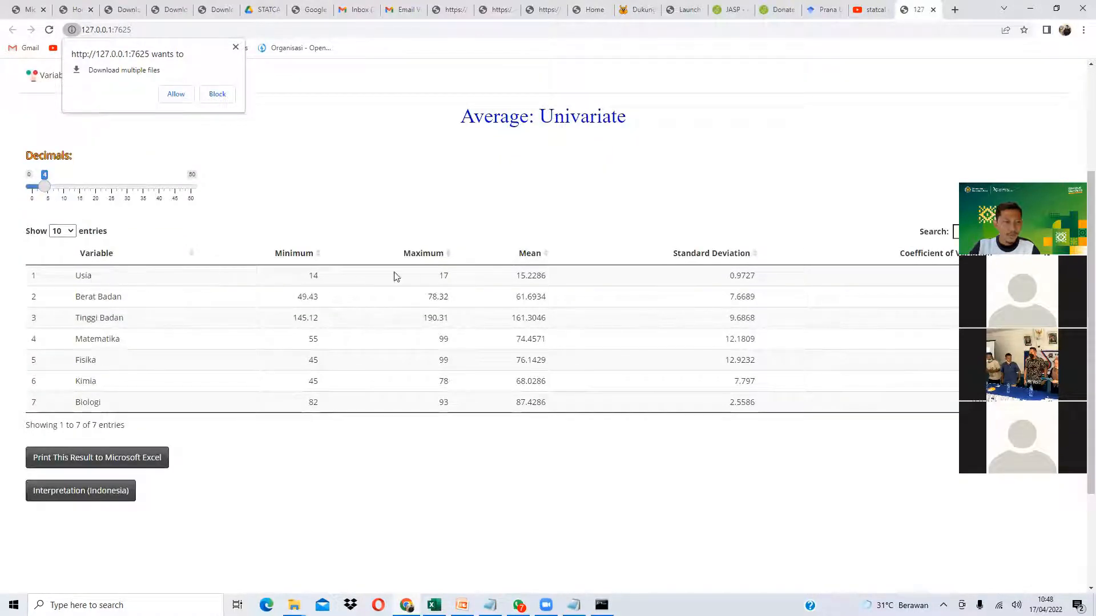
double_click(315, 275)
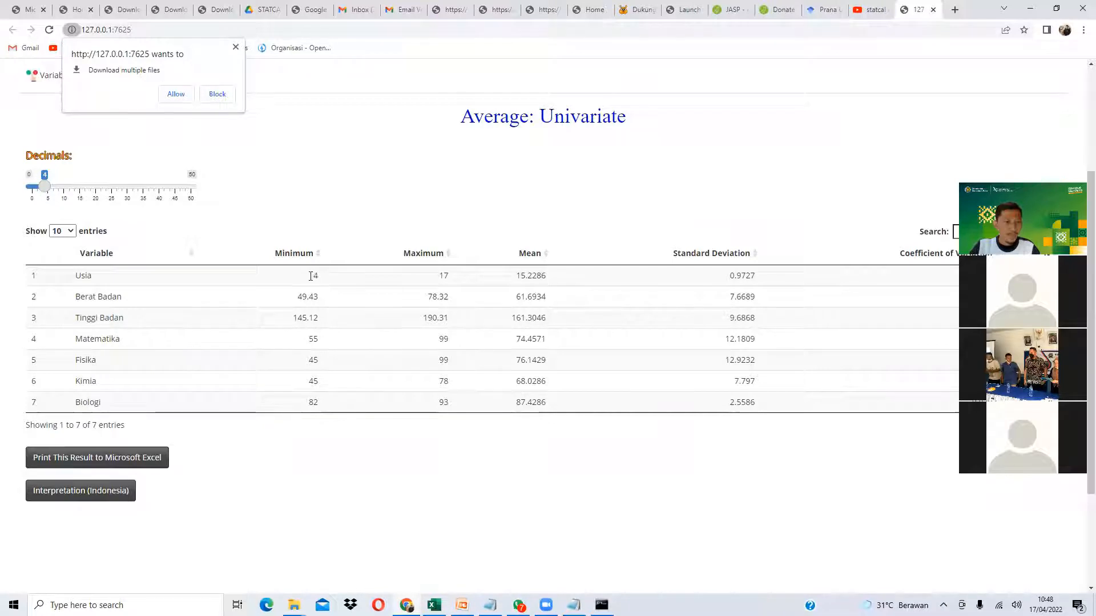
click(442, 274)
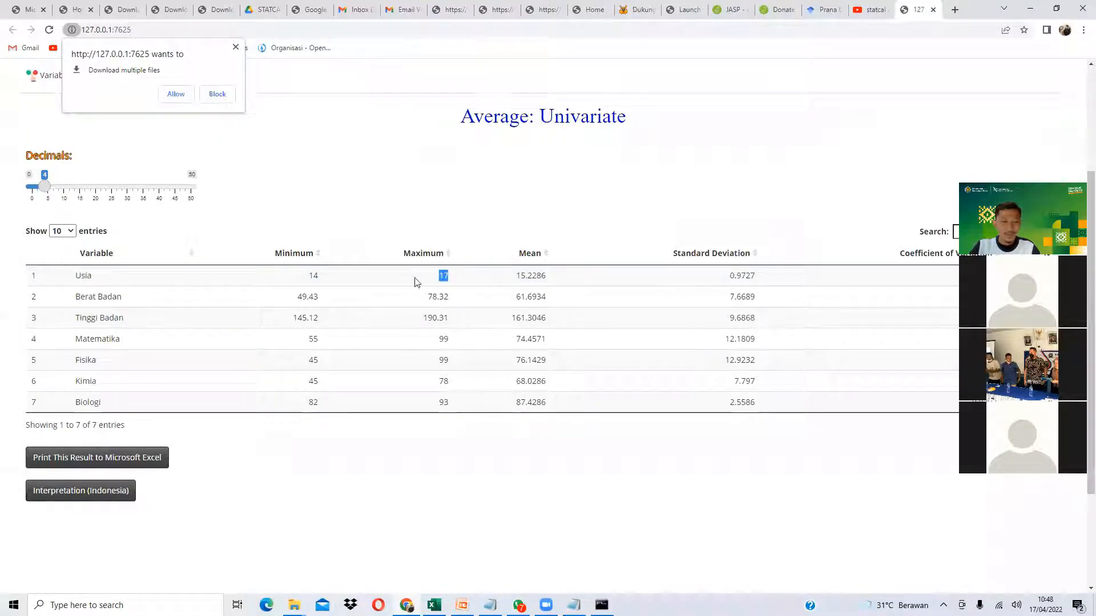
click(522, 276)
drag(523, 276, 540, 278)
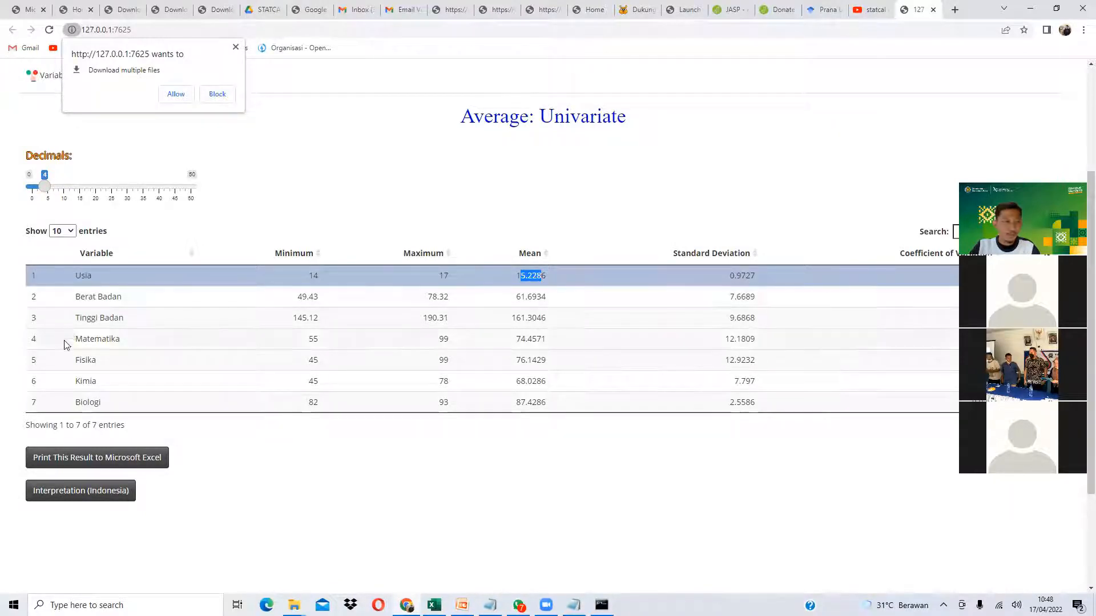
scroll(97, 343, down, 2)
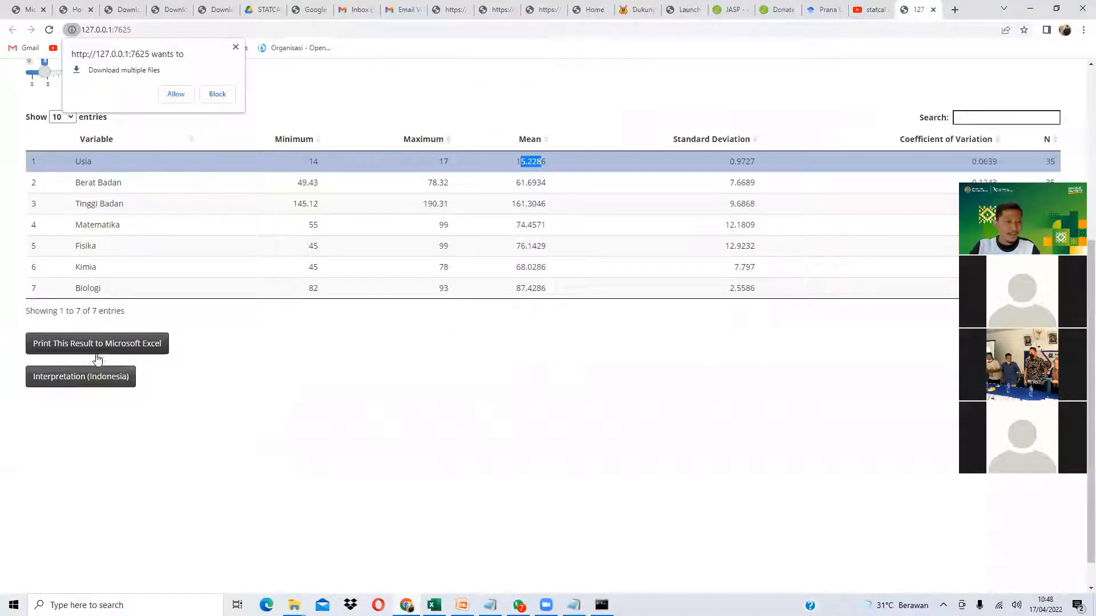
- Show the Indonesian interpretation and read the Usia interpretation sentence
click(104, 382)
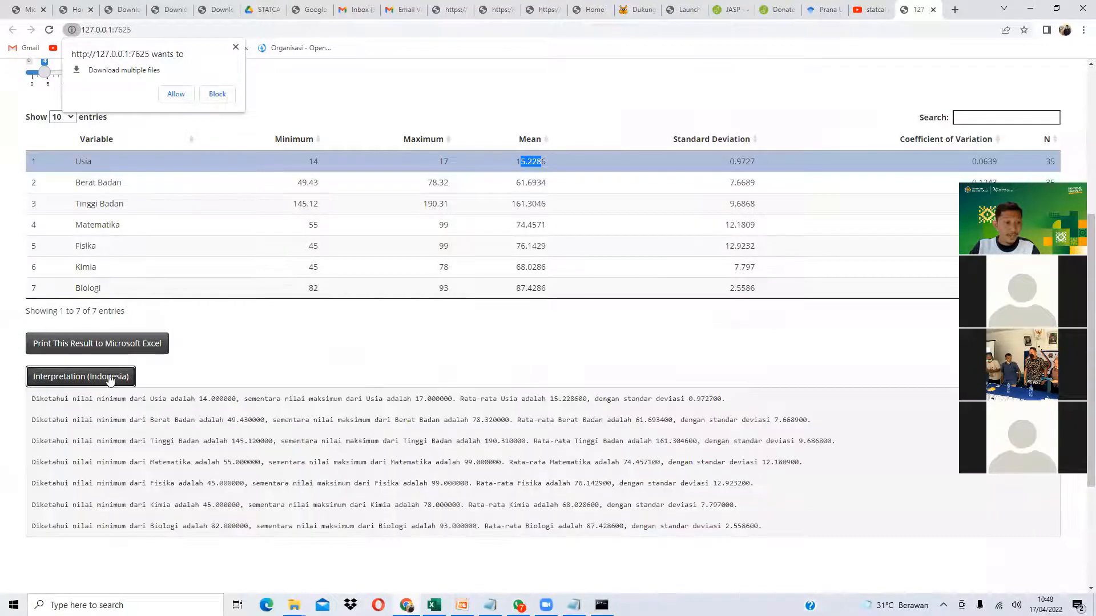
drag(77, 398, 601, 400)
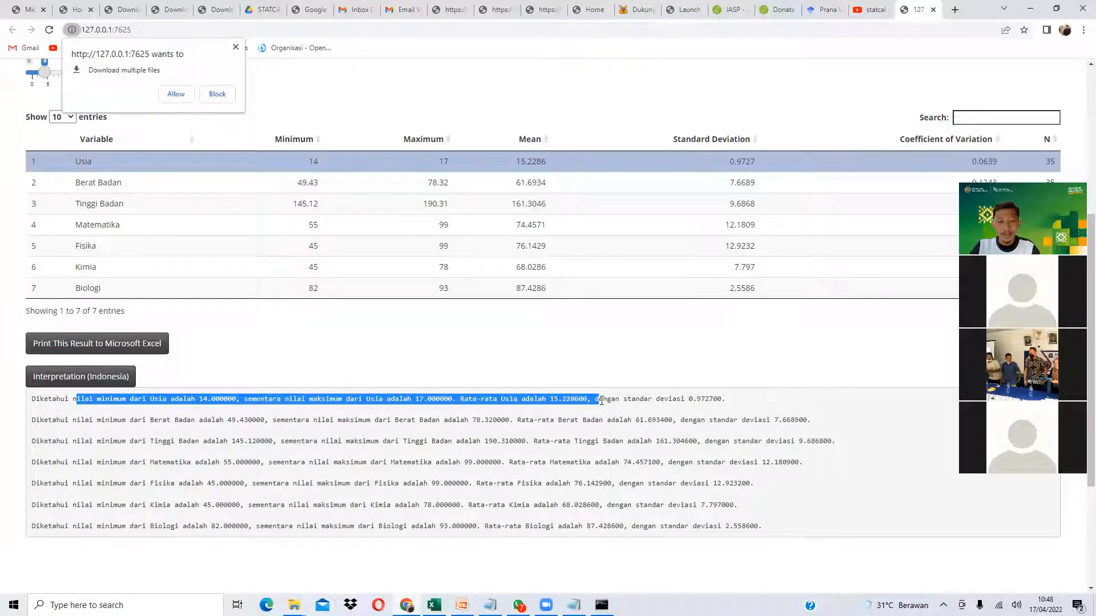
scroll(216, 432, down, 1)
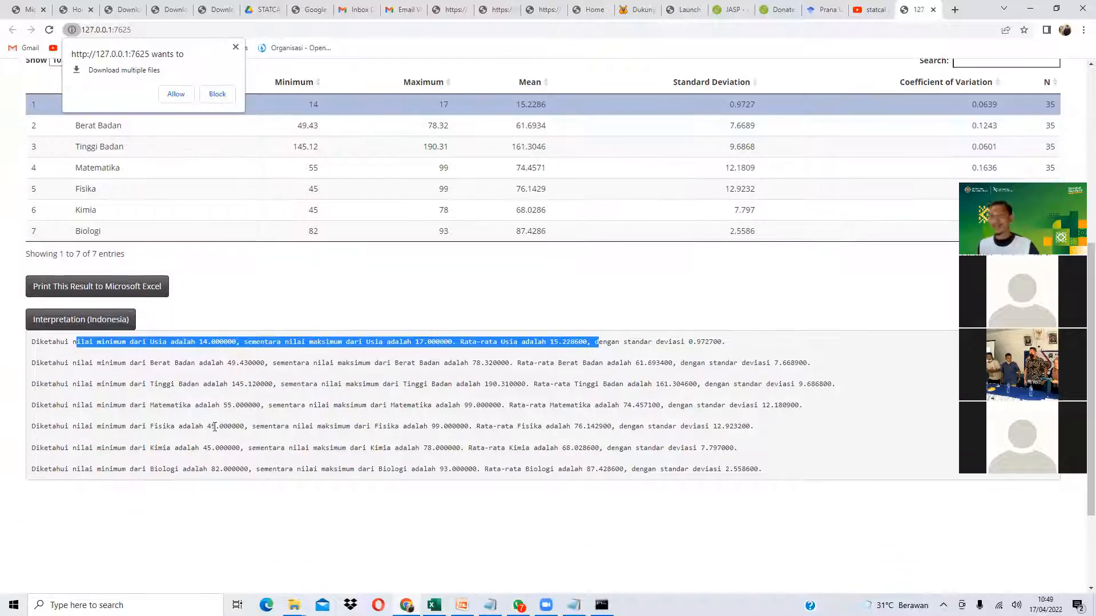
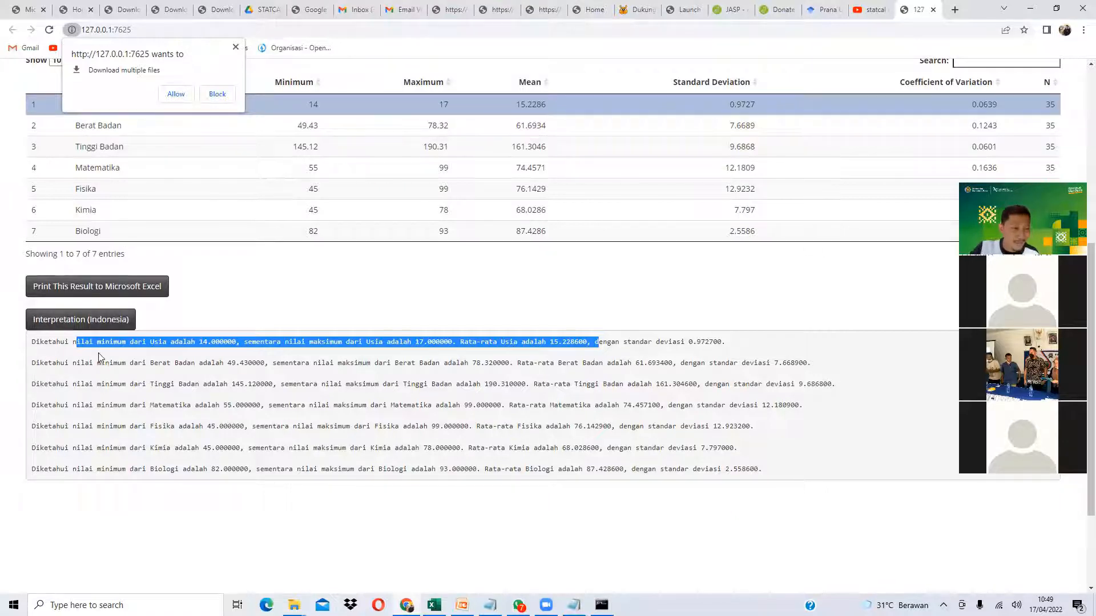
- Export the univariate average results to Excel, select the B2:I9 table, then close the workbook
drag(99, 356, 145, 393)
scroll(214, 338, up, 2)
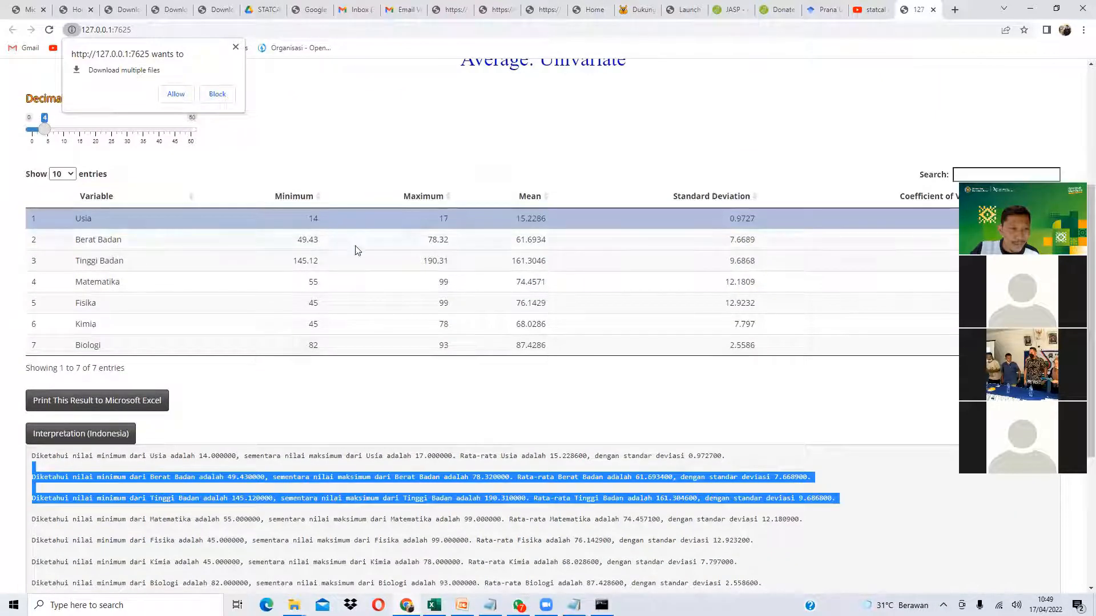
click(142, 408)
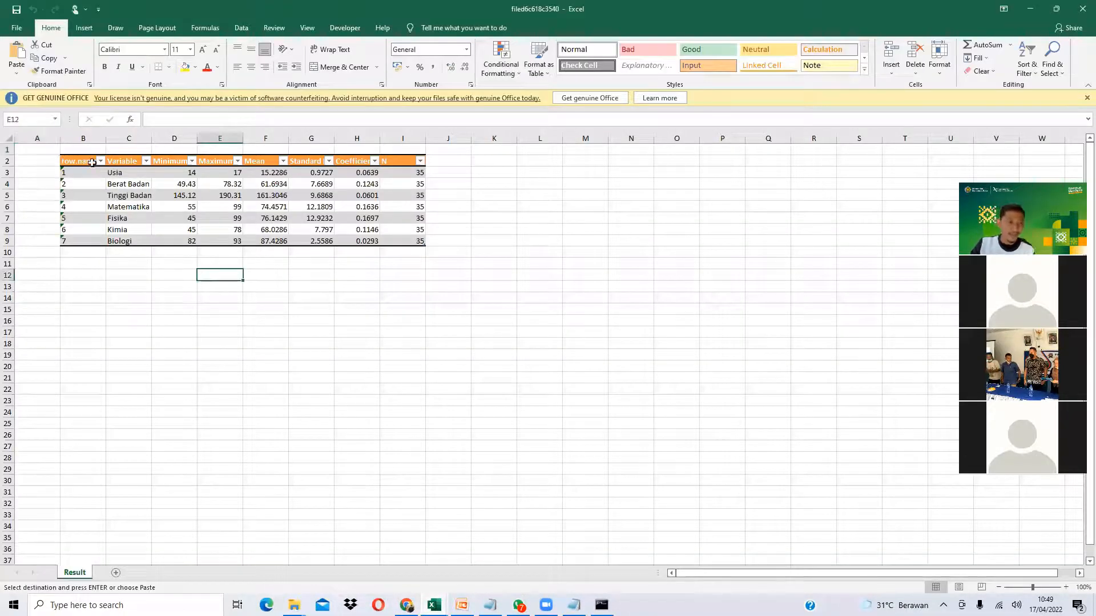
drag(92, 163, 425, 242)
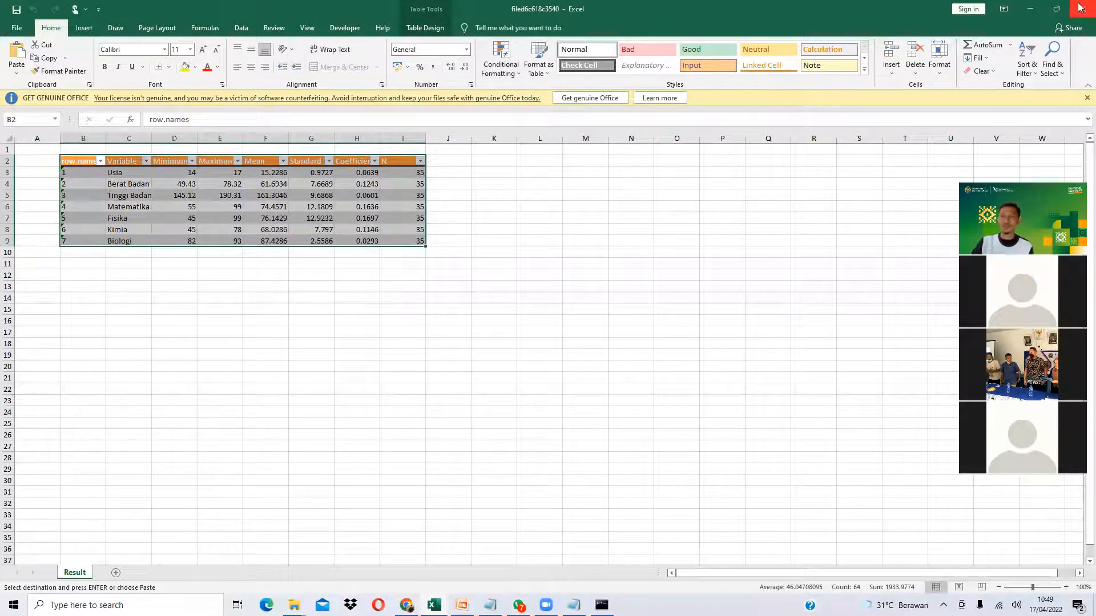
click(1080, 8)
click(407, 605)
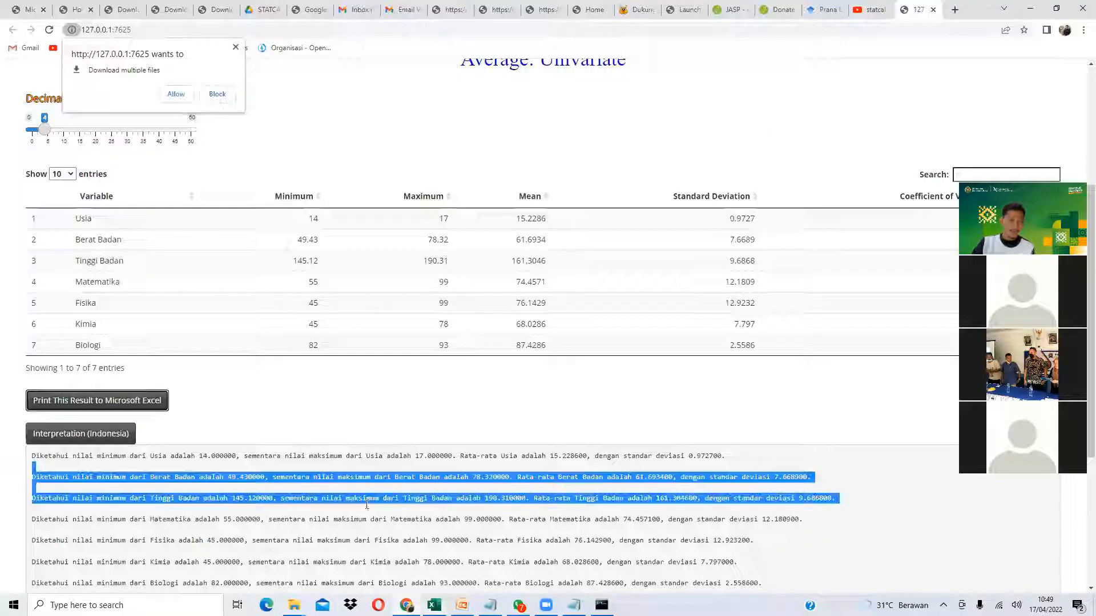
scroll(382, 542, up, 5)
- Run a Frequency analysis on Jenis Kelamin, Golongan Darah and Hobi
click(457, 106)
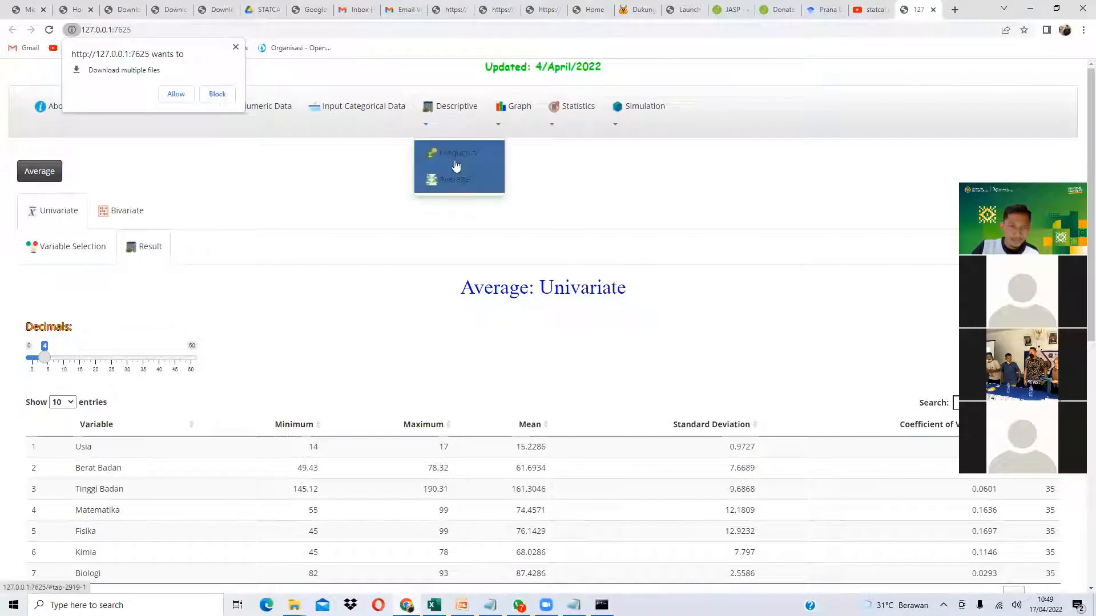
click(456, 155)
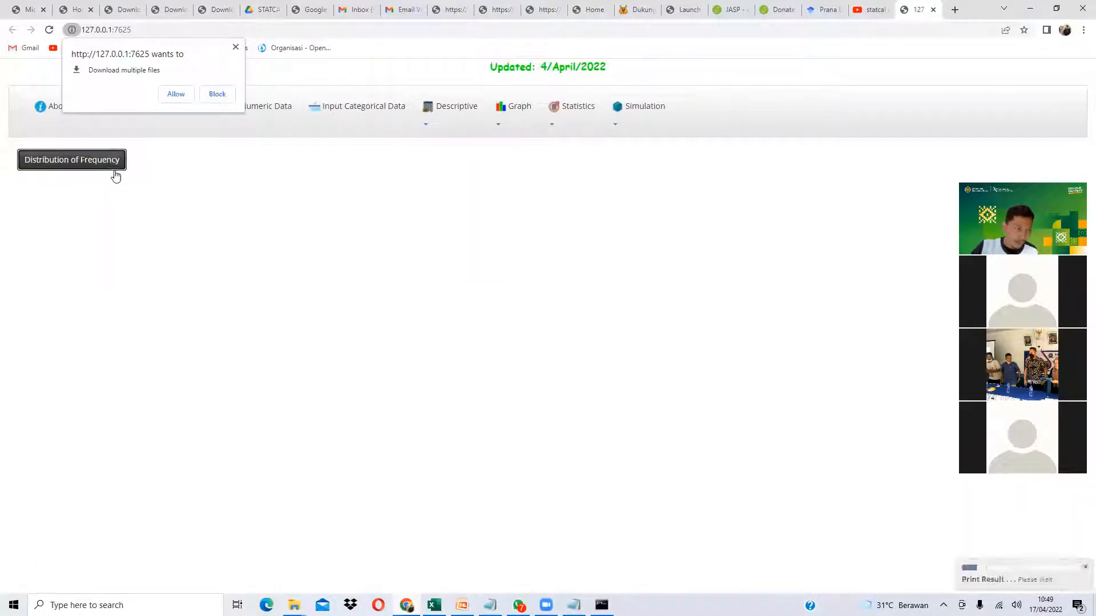
click(56, 270)
double_click(56, 270)
double_click(55, 271)
double_click(28, 272)
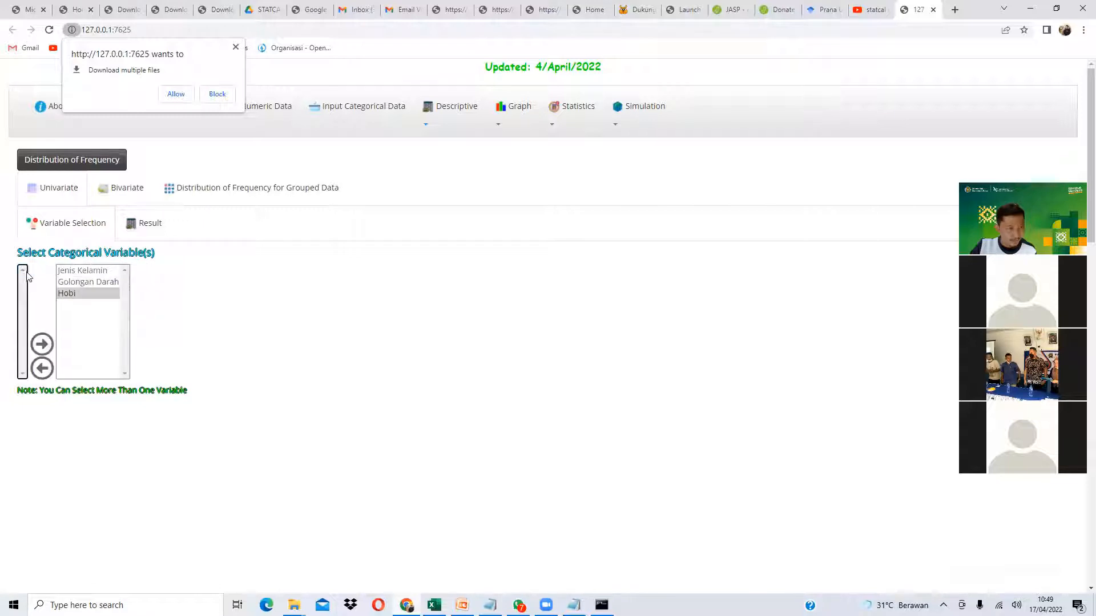
click(147, 235)
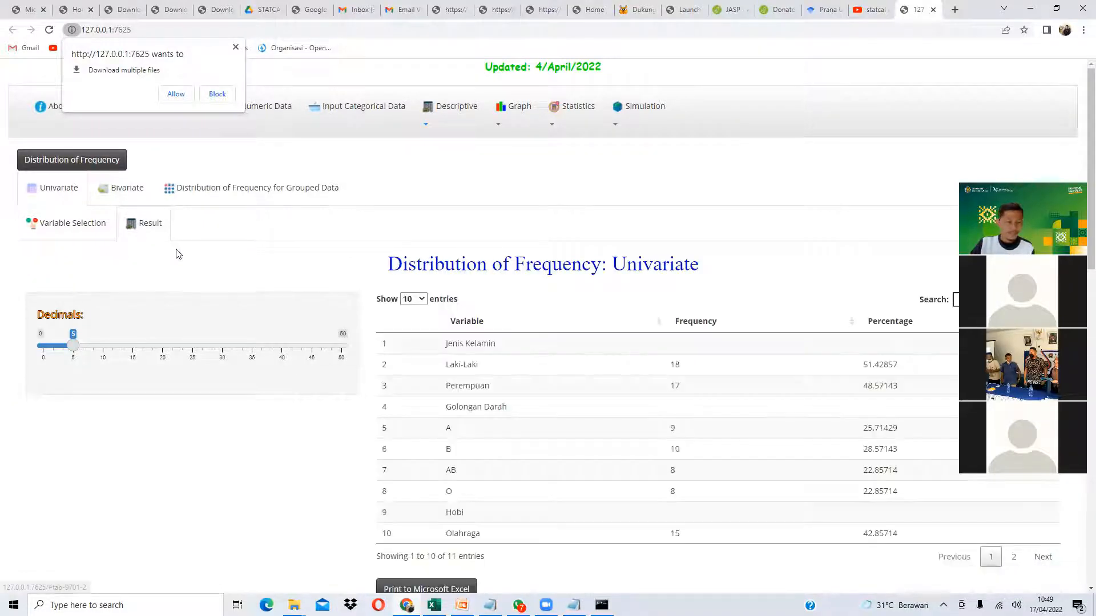
- Round percentages to 2 decimals and review the gender and blood type A, B, AB, O rows
scroll(404, 322, down, 2)
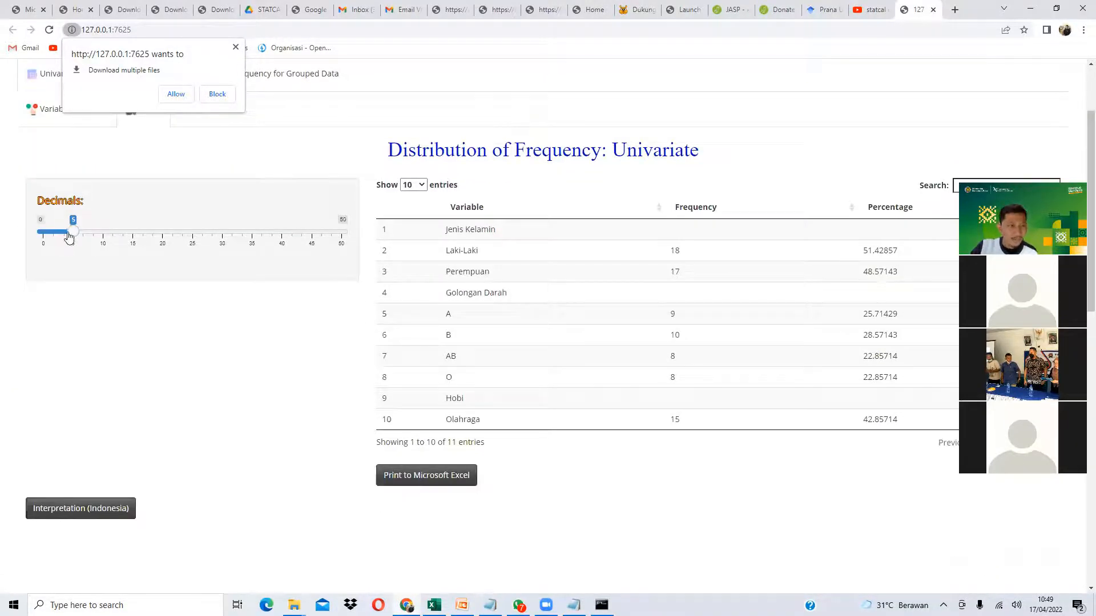
drag(73, 231, 55, 231)
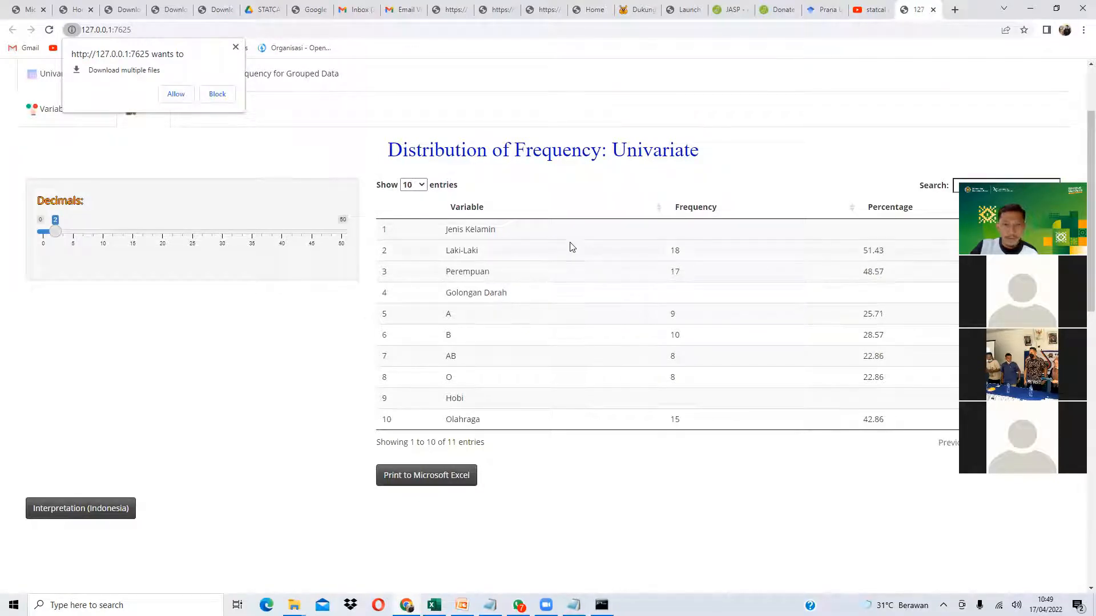
scroll(577, 249, down, 1)
drag(669, 195, 681, 216)
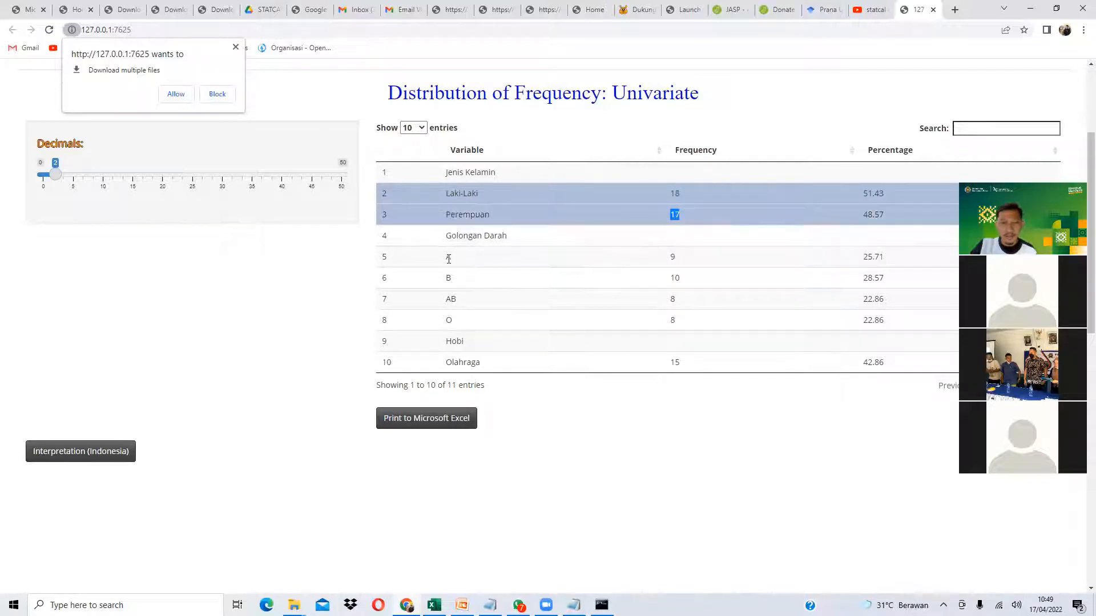
drag(674, 256, 677, 280)
double_click(461, 302)
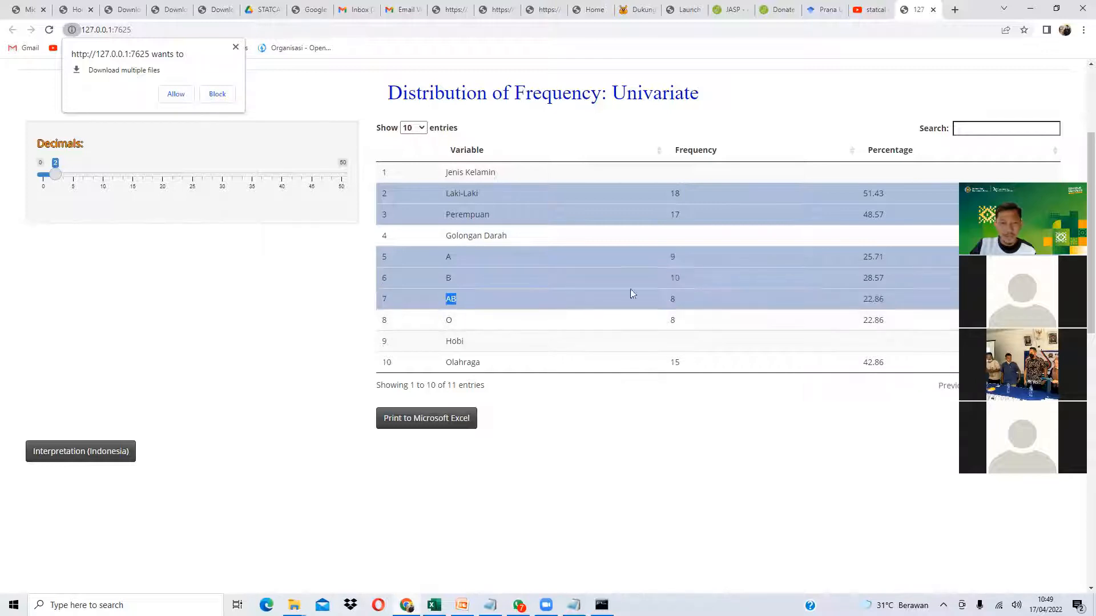
double_click(678, 315)
- Show 100 entries so all 11 rows appear, noting Olahraga's frequency of 15 and Membaca
click(414, 128)
click(413, 172)
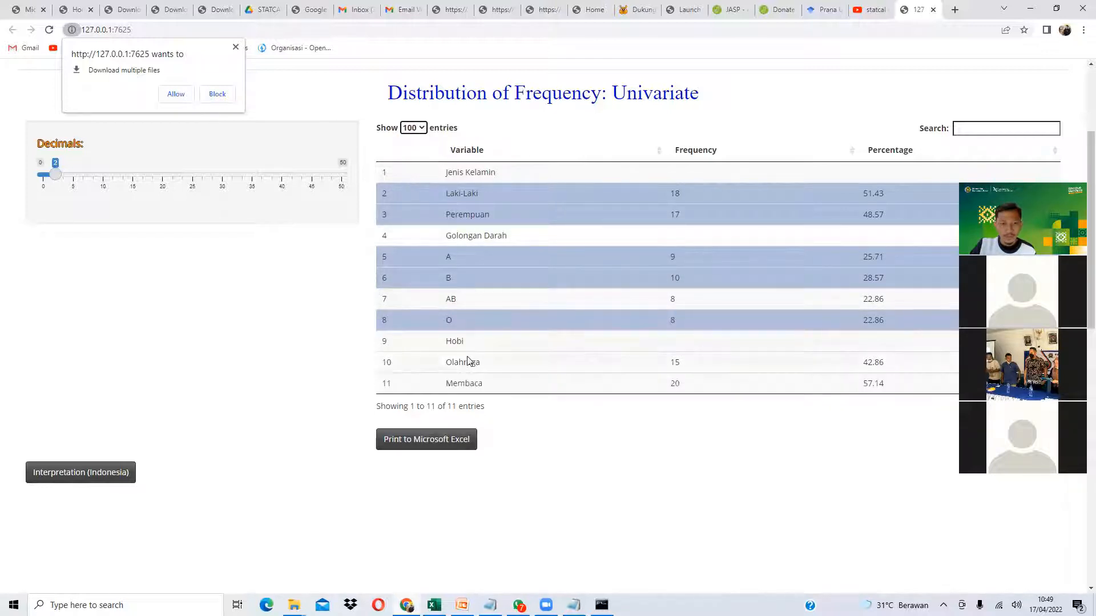
drag(460, 363, 476, 363)
drag(670, 363, 676, 363)
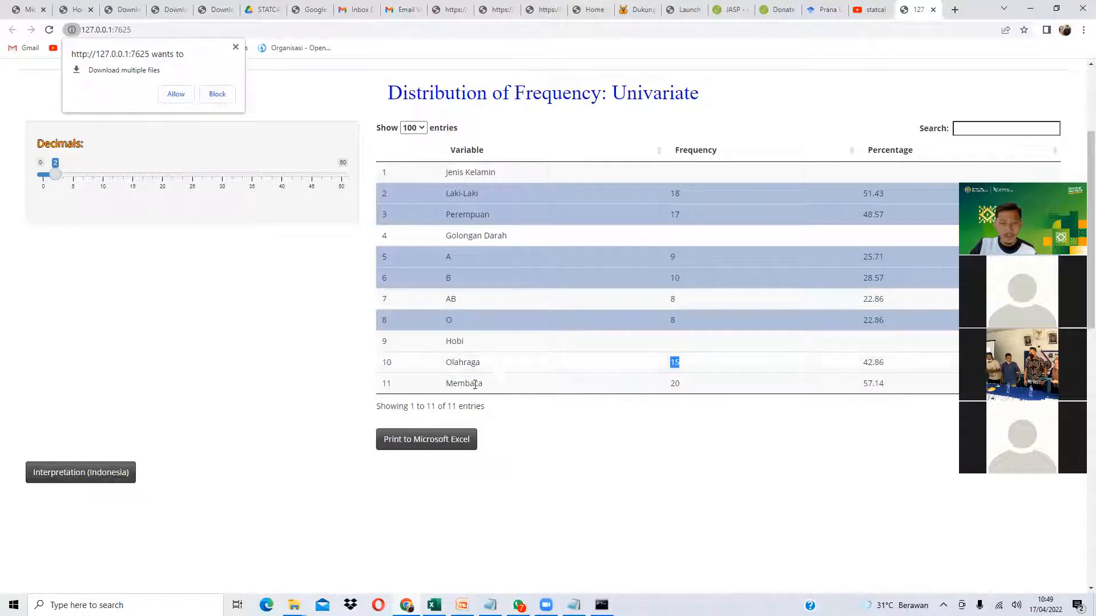
drag(465, 384, 470, 385)
click(678, 382)
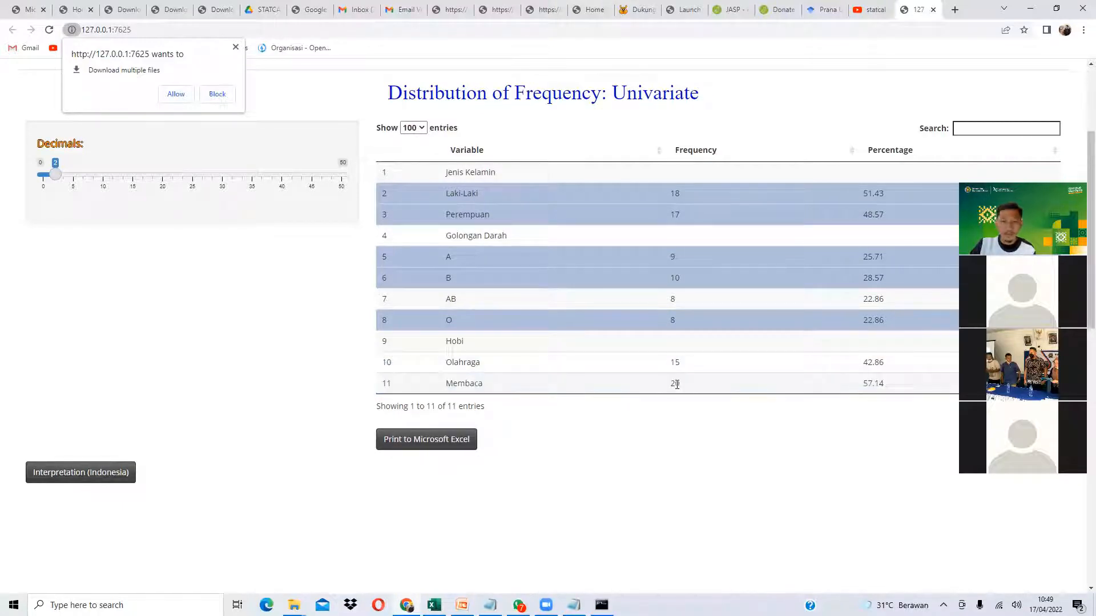
- Show the Indonesian interpretation and read the Jenis Kelamin sentence
click(80, 474)
scroll(272, 411, down, 4)
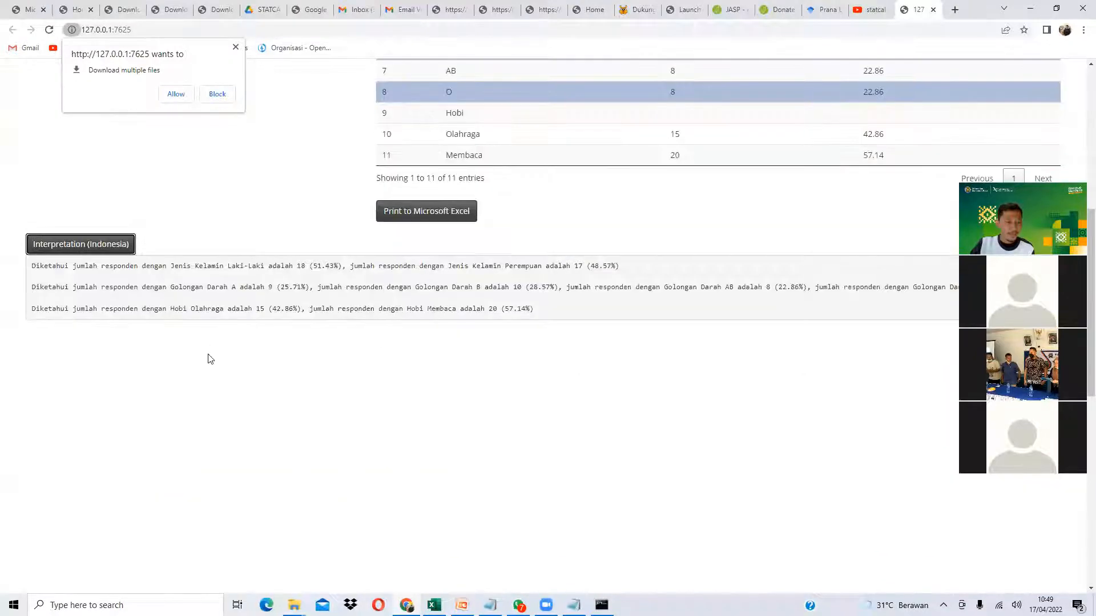
drag(114, 268, 593, 269)
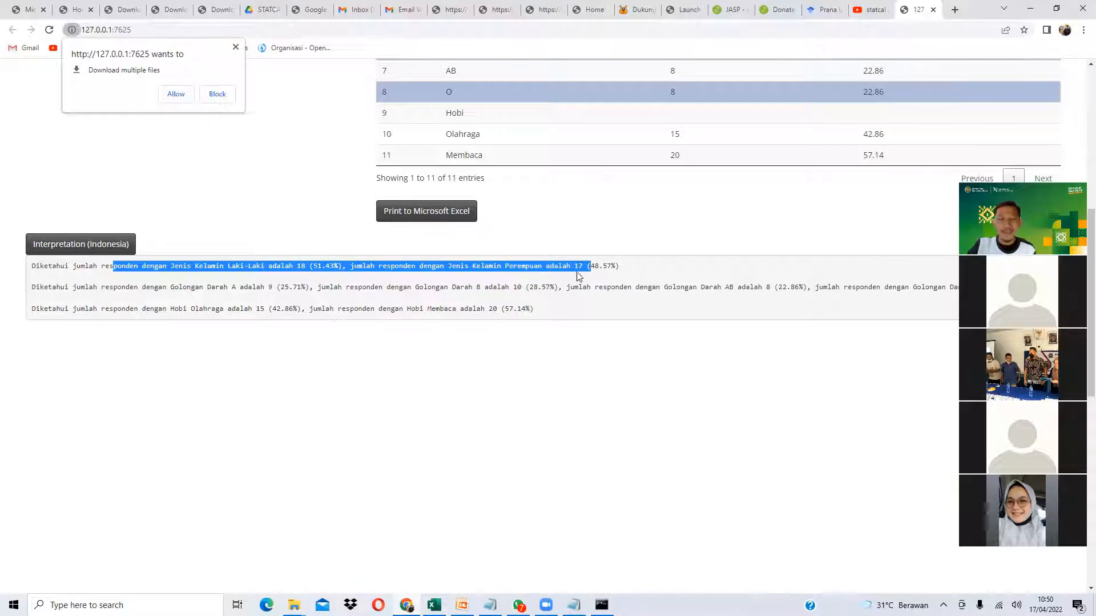
scroll(468, 339, up, 2)
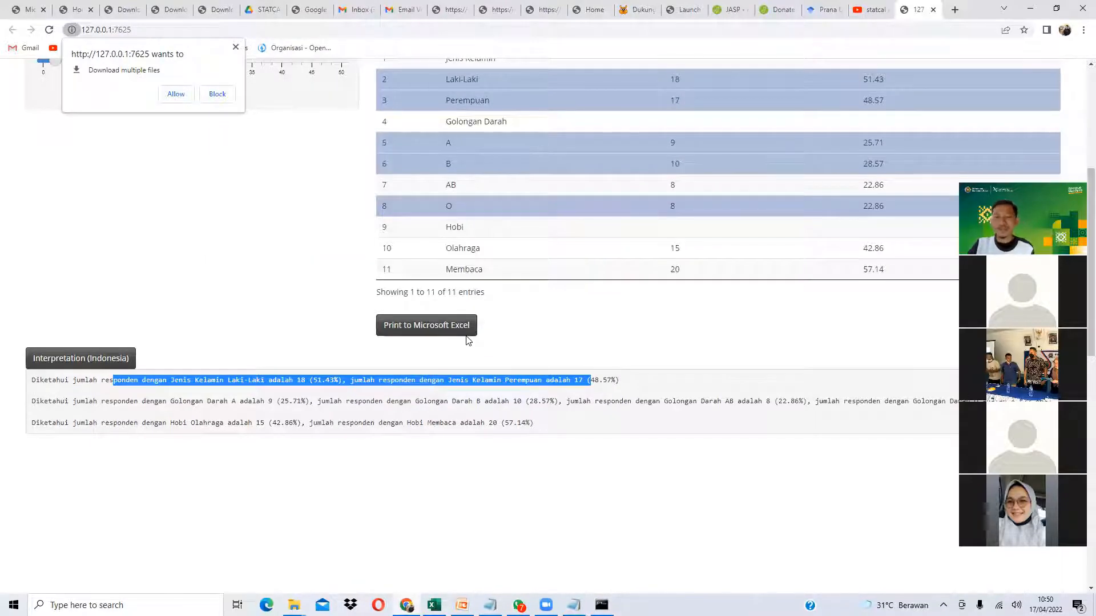
scroll(425, 349, up, 1)
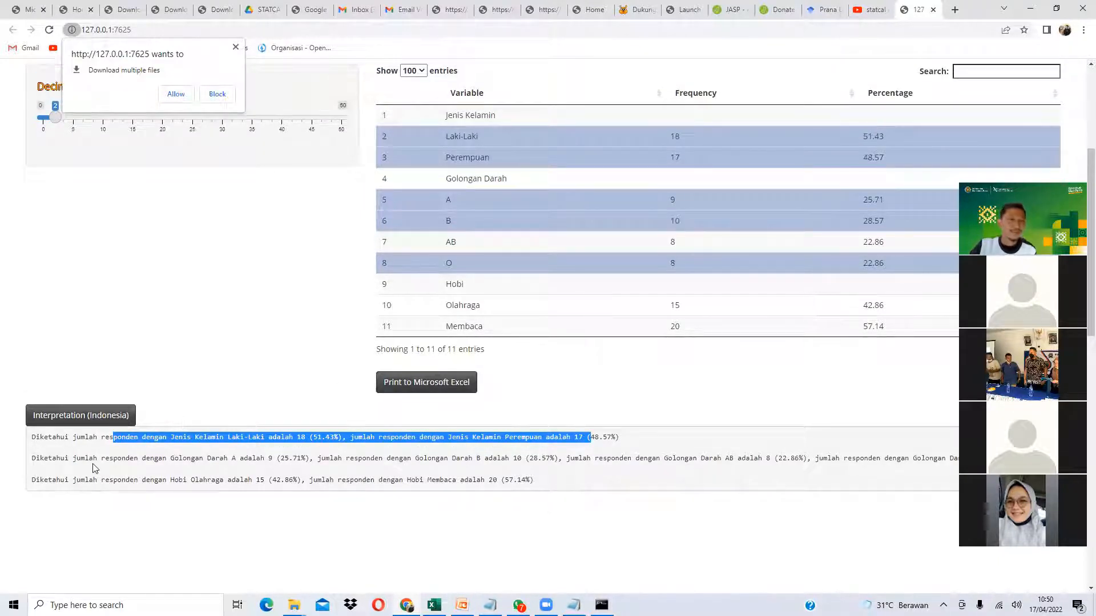
- Export the frequency table to Excel, autofit column C, select D4:E13, then close the workbook
click(449, 386)
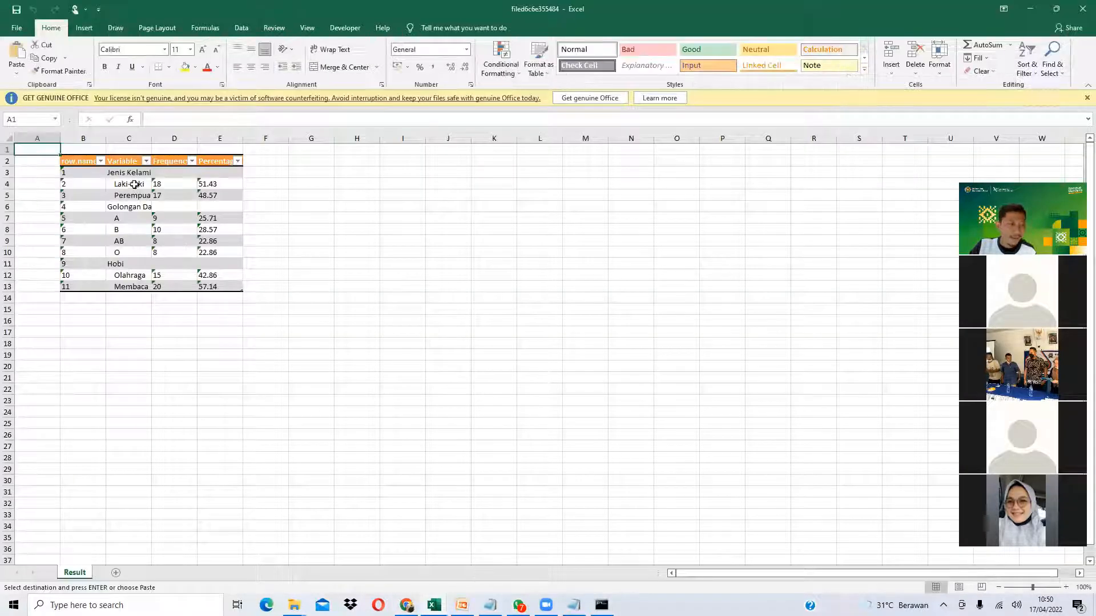
click(135, 174)
double_click(177, 140)
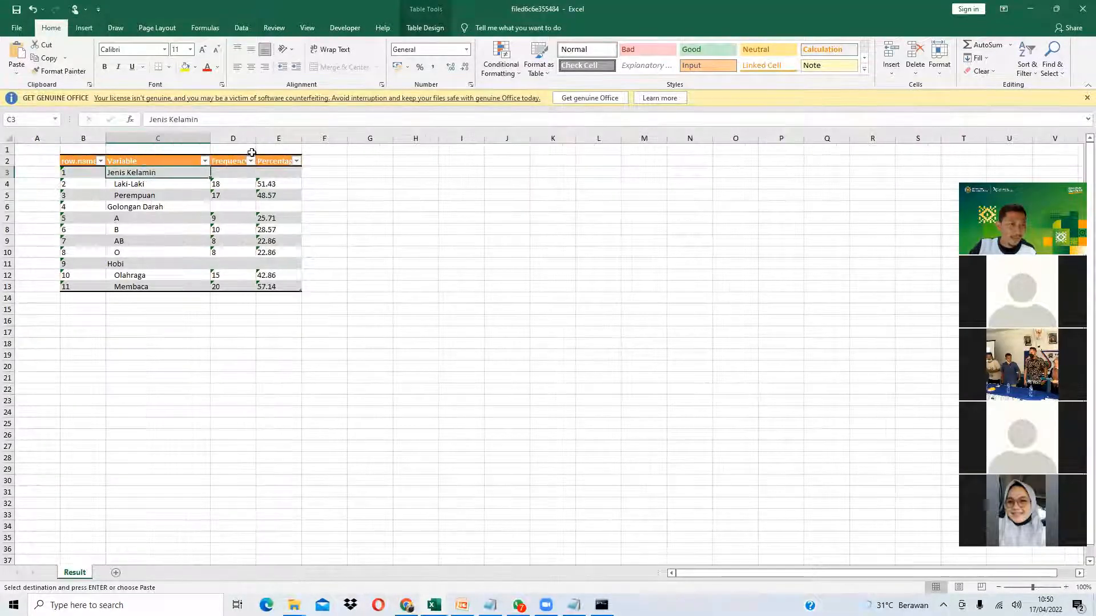
drag(237, 188, 288, 287)
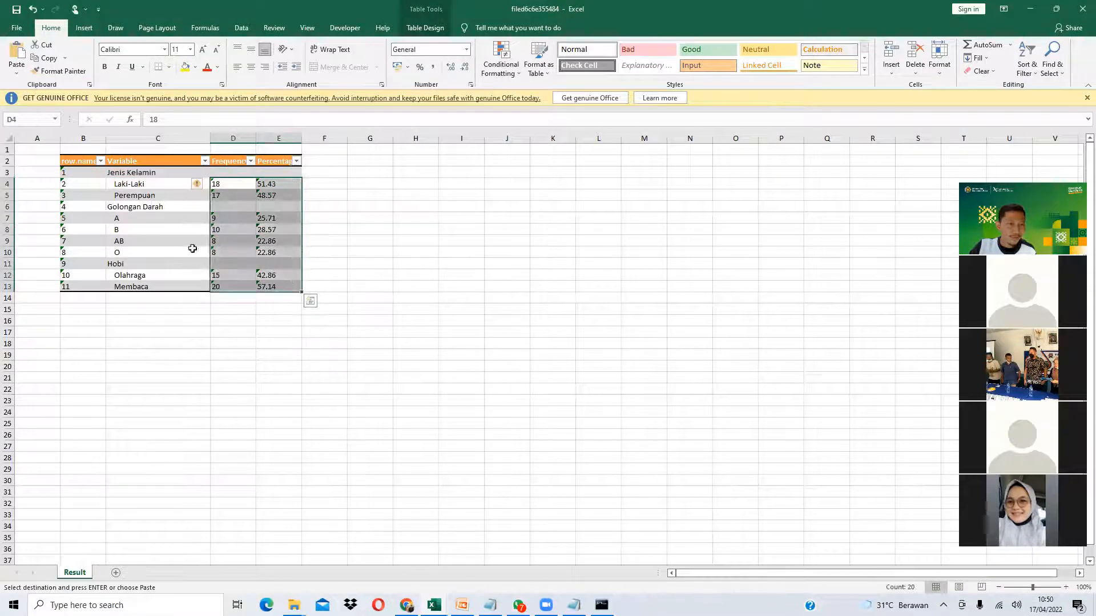
click(1083, 8)
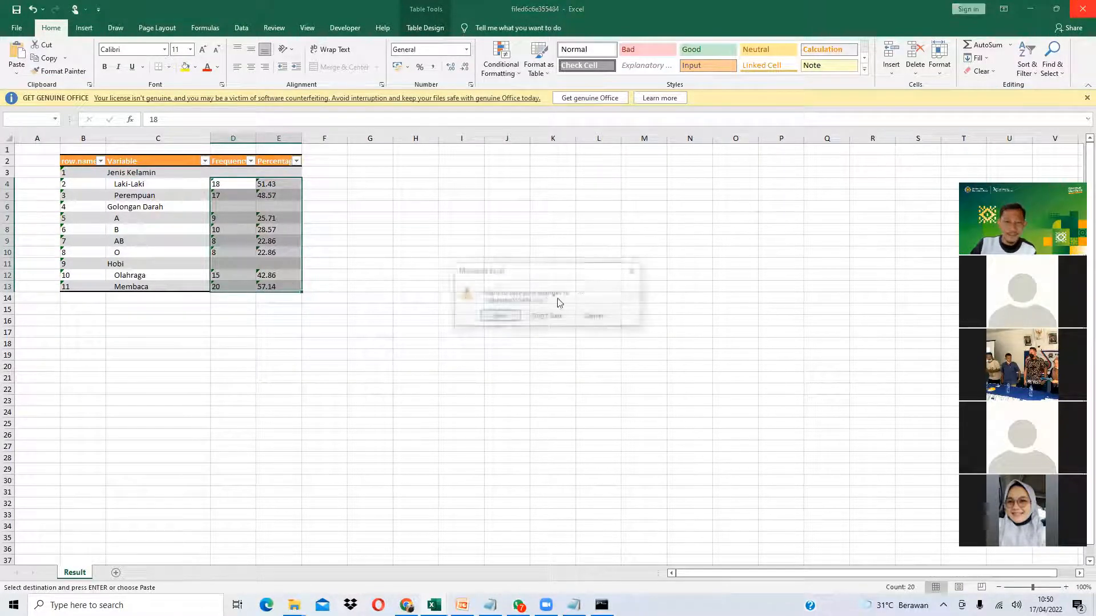
click(547, 316)
- Draw frequency circle charts for Jenis Kelamin, Golongan Darah and Hobi with a category legend
key(alt+Tab)
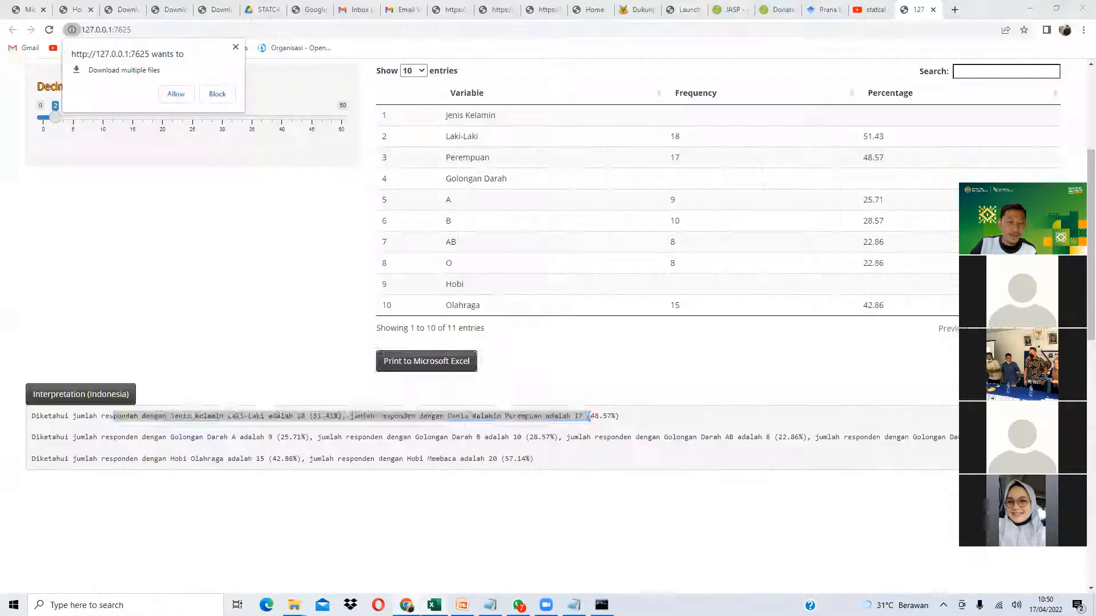
scroll(524, 316, up, 4)
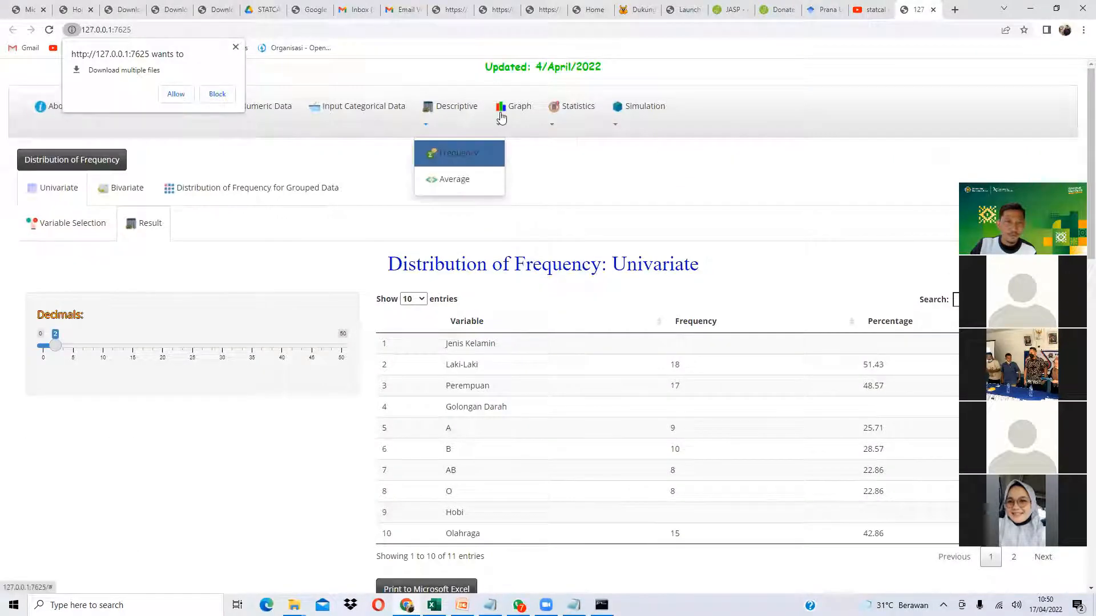
mouse_move(503, 119)
click(531, 209)
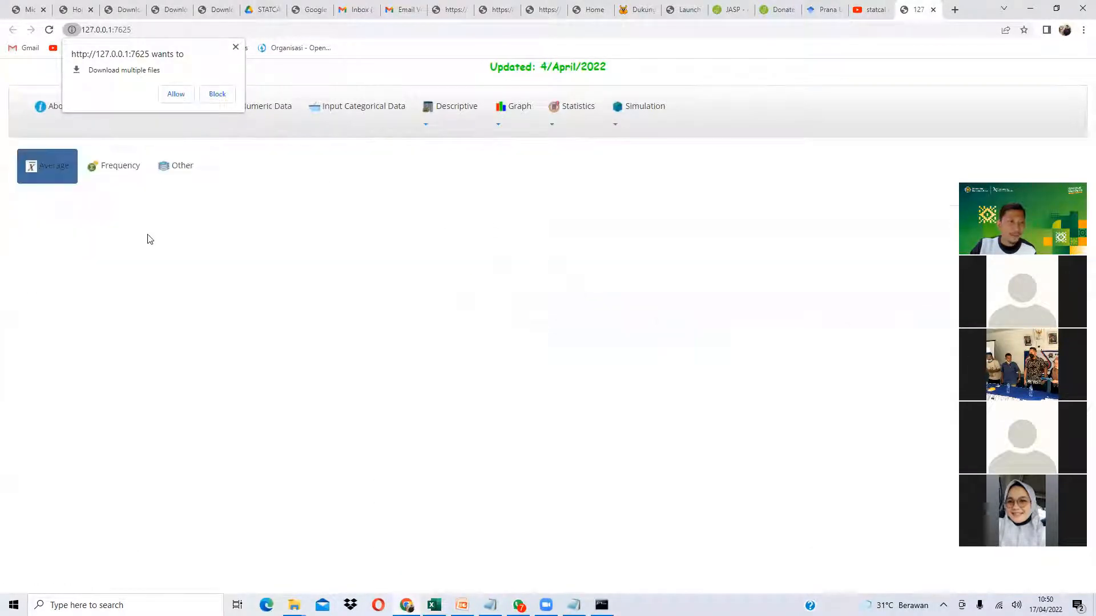
click(111, 170)
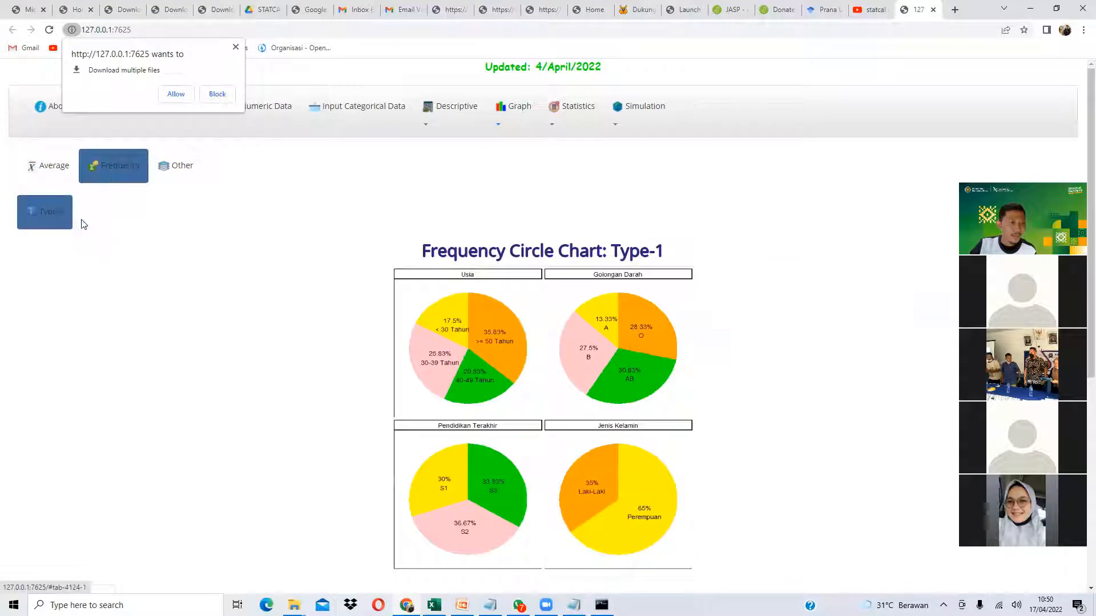
scroll(135, 239, down, 5)
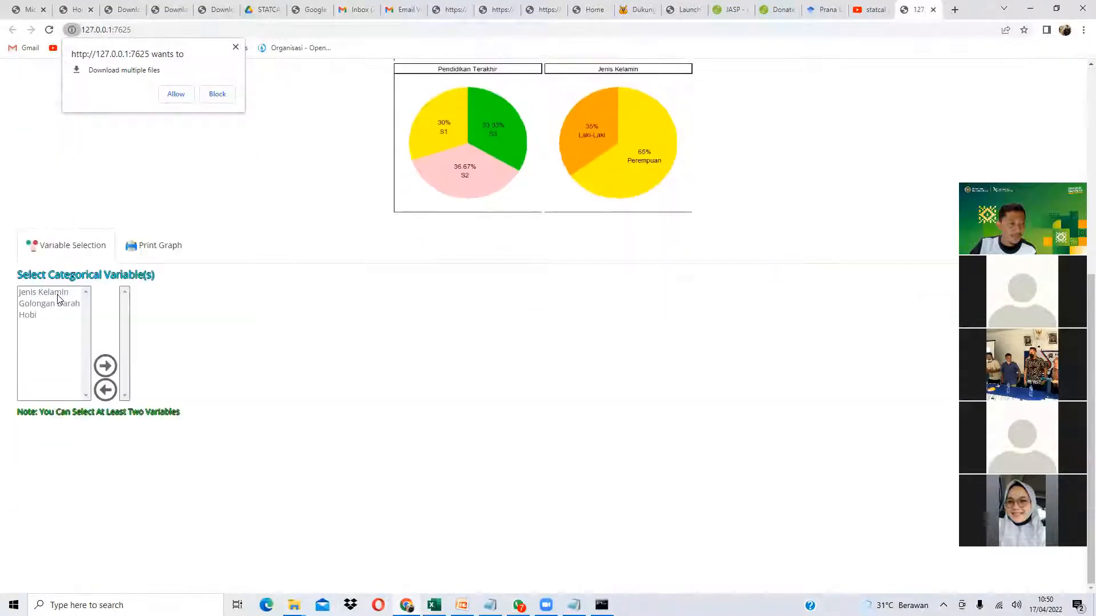
drag(63, 294, 62, 328)
click(105, 366)
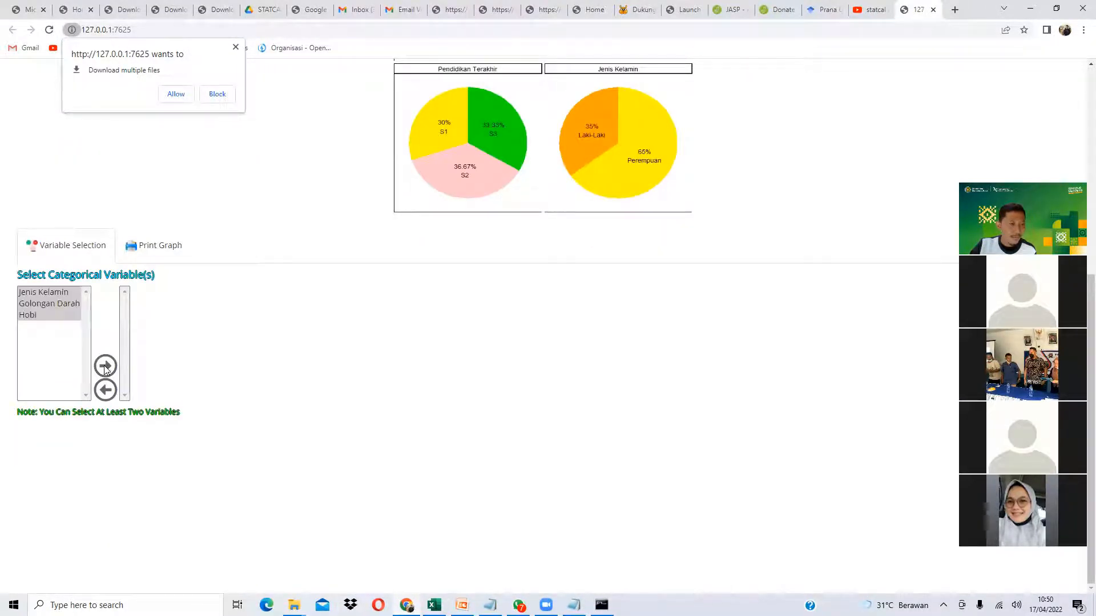
click(146, 251)
scroll(238, 325, down, 2)
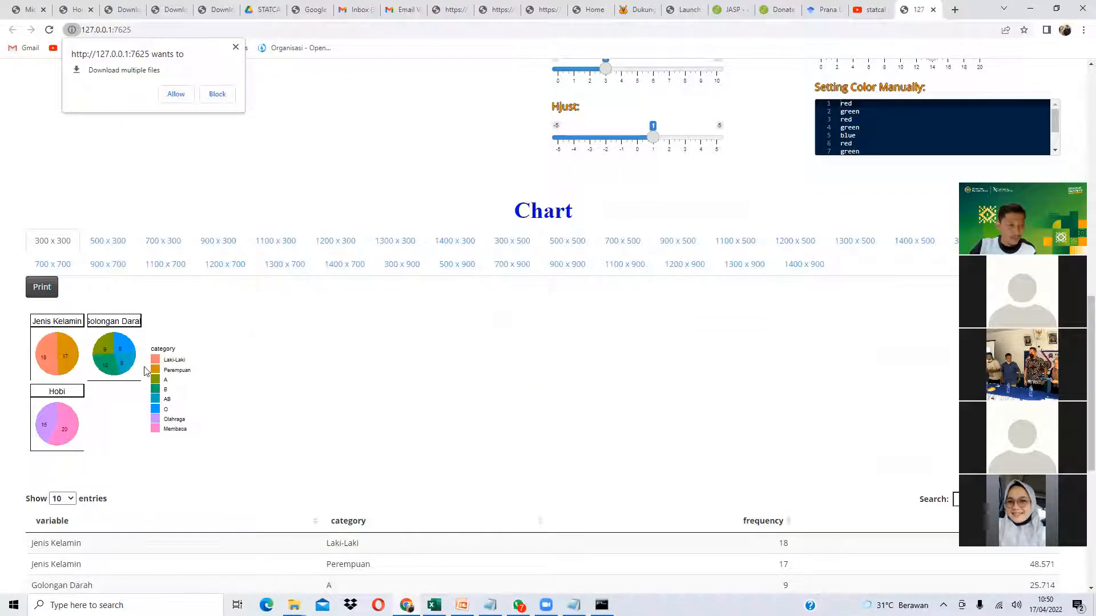
scroll(146, 368, up, 2)
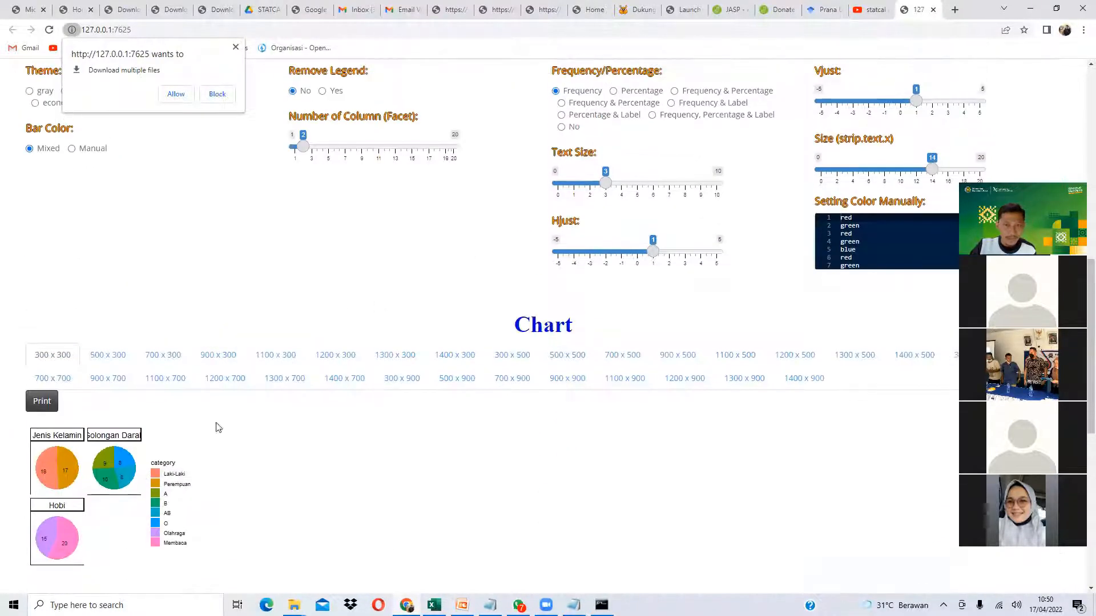
- Remove the legend and render the pie chart at 1200 x 700
click(324, 91)
mouse_move(306, 152)
mouse_down()
mouse_move(318, 153)
mouse_move(289, 152)
mouse_up()
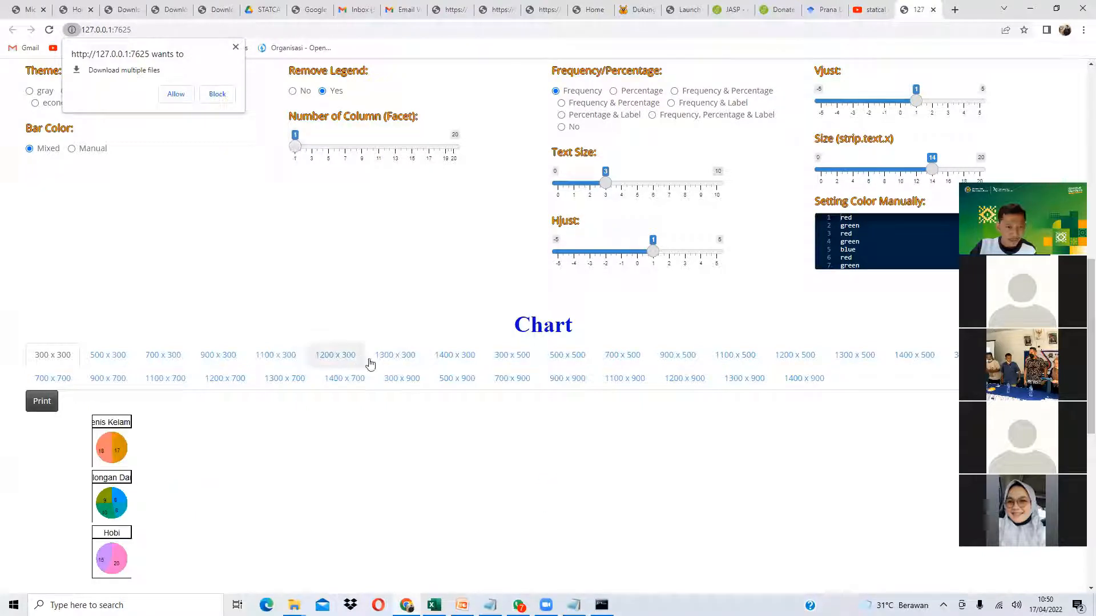
click(663, 360)
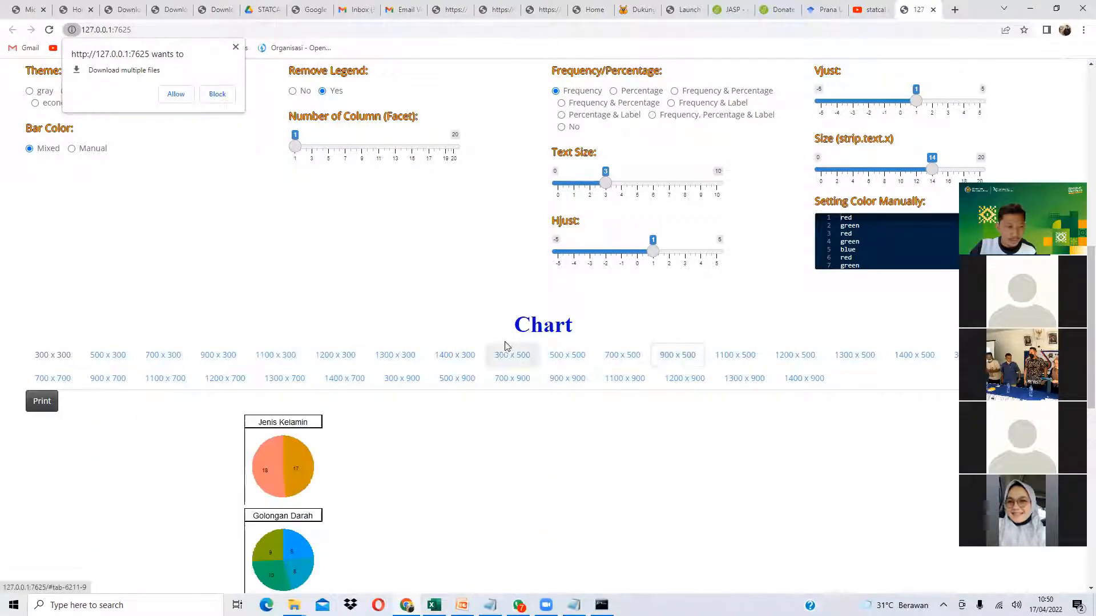
scroll(496, 344, down, 3)
scroll(414, 337, up, 1)
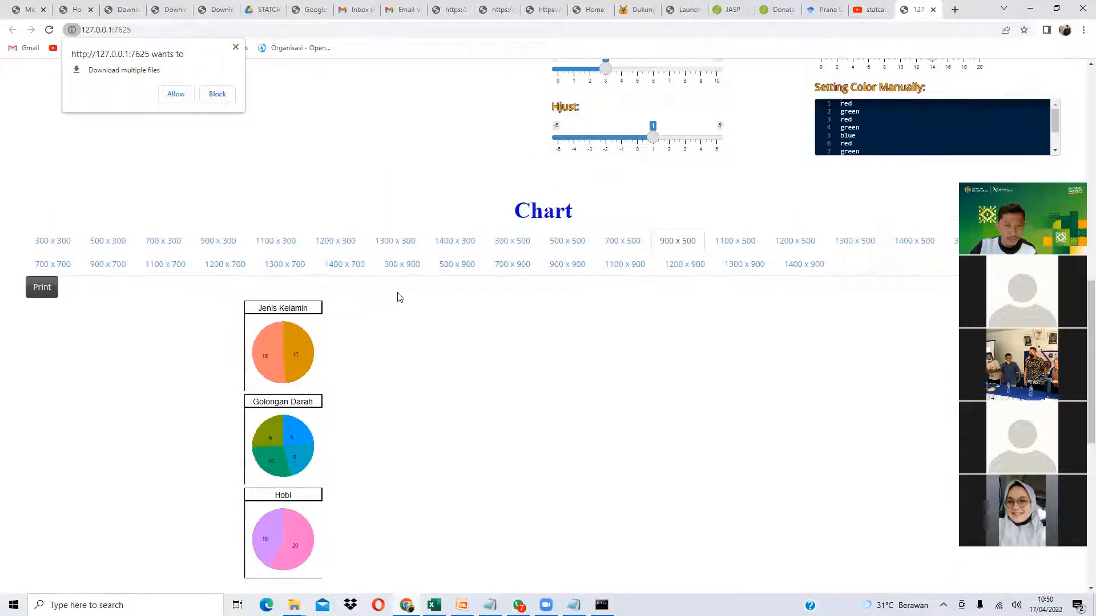
click(227, 272)
scroll(343, 280, down, 2)
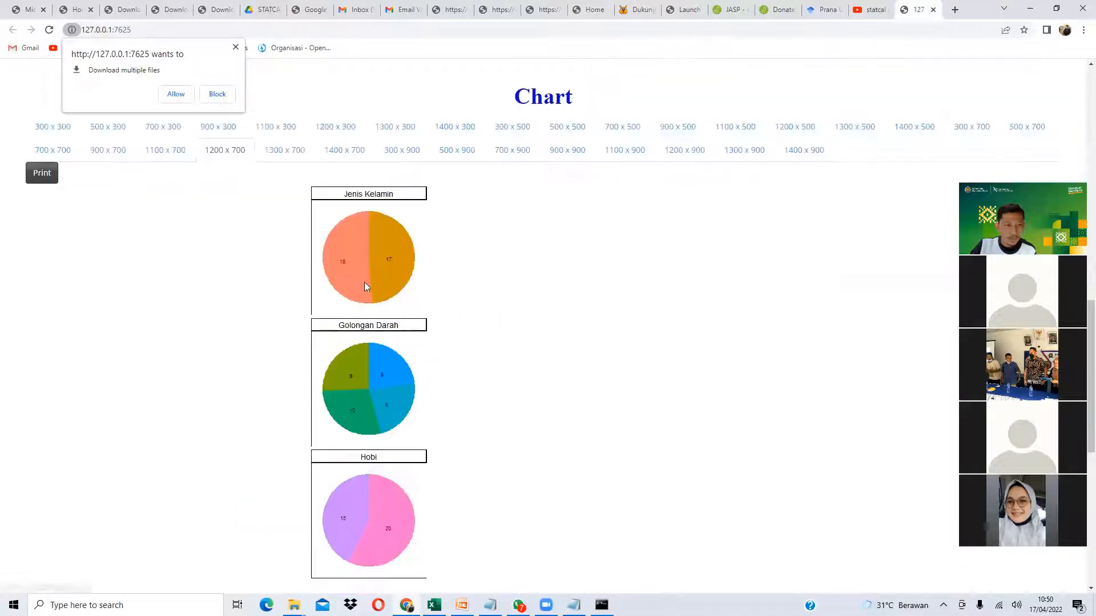
scroll(364, 286, up, 5)
- Set text size 4.2, label slices with frequency, percentage and category, and use 3 facet columns
drag(606, 240, 625, 250)
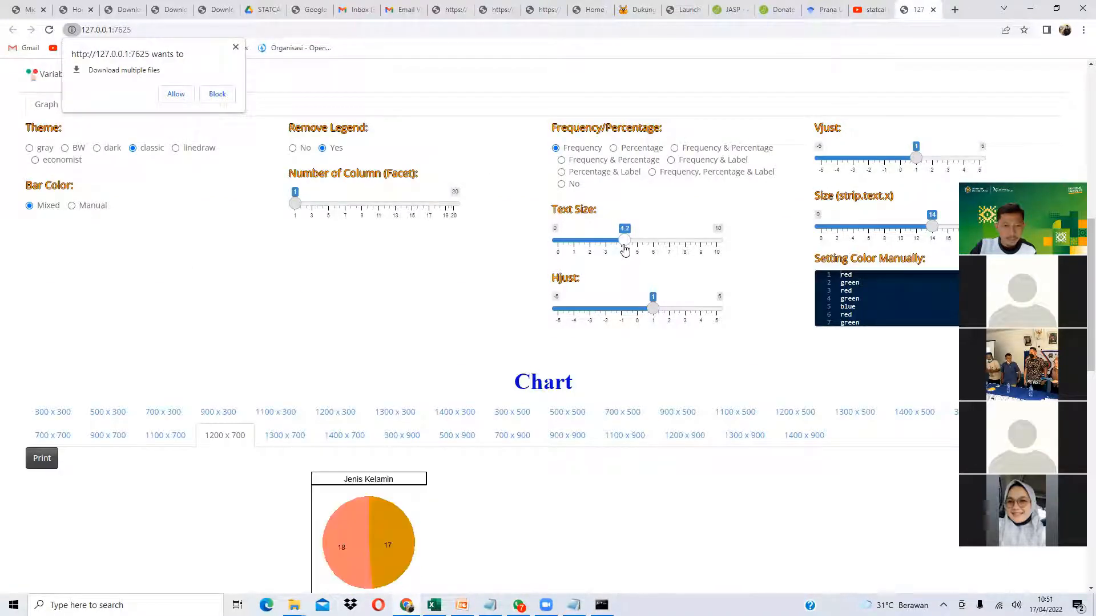
click(685, 172)
scroll(356, 358, down, 4)
scroll(482, 274, up, 3)
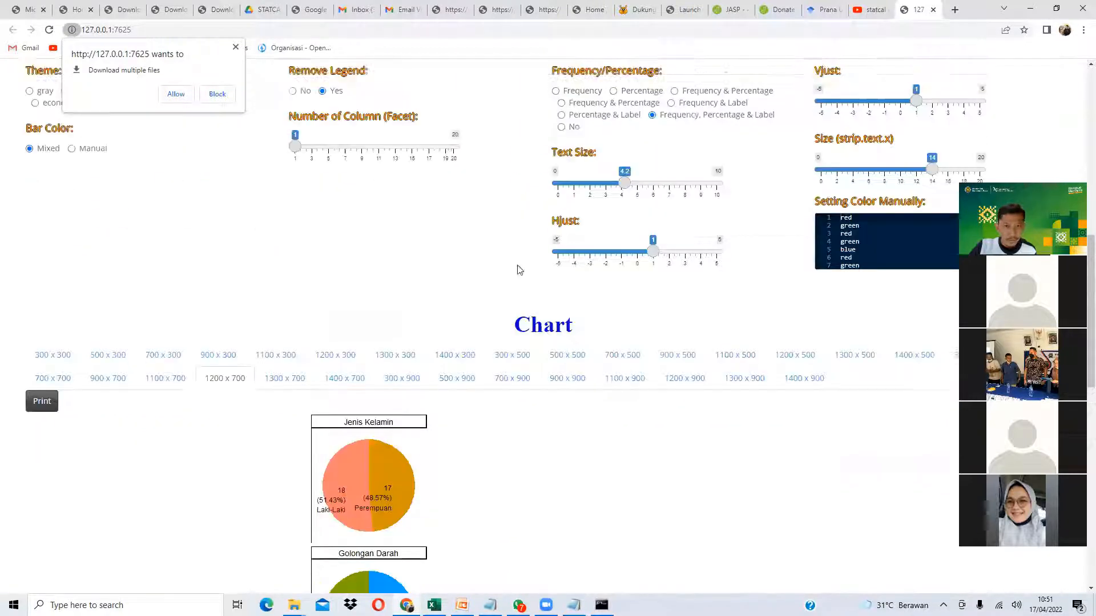
drag(295, 156, 312, 150)
scroll(394, 354, down, 4)
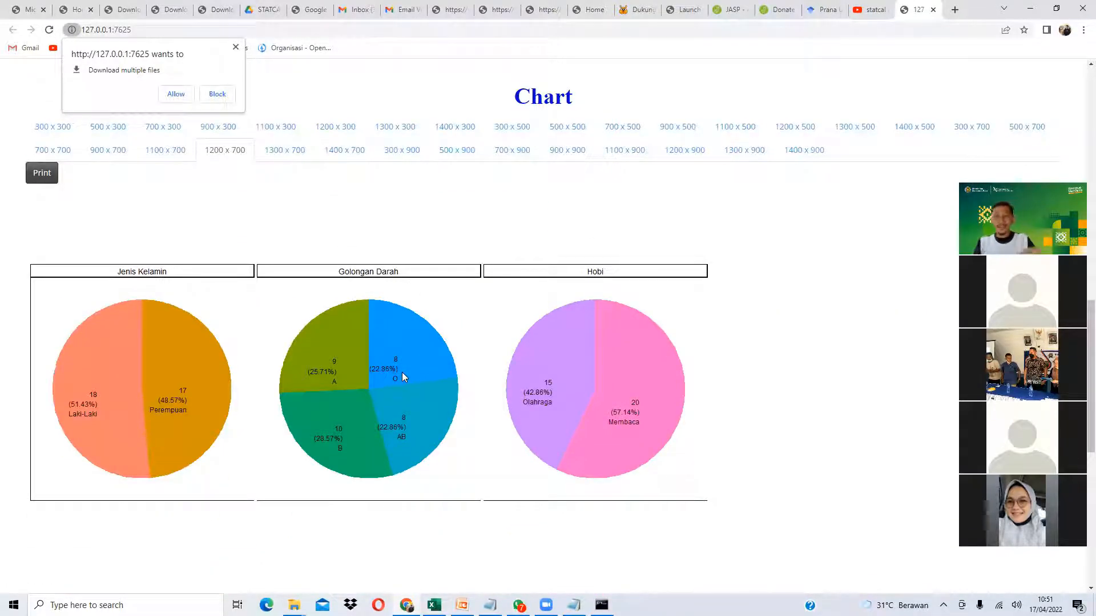
scroll(291, 327, up, 6)
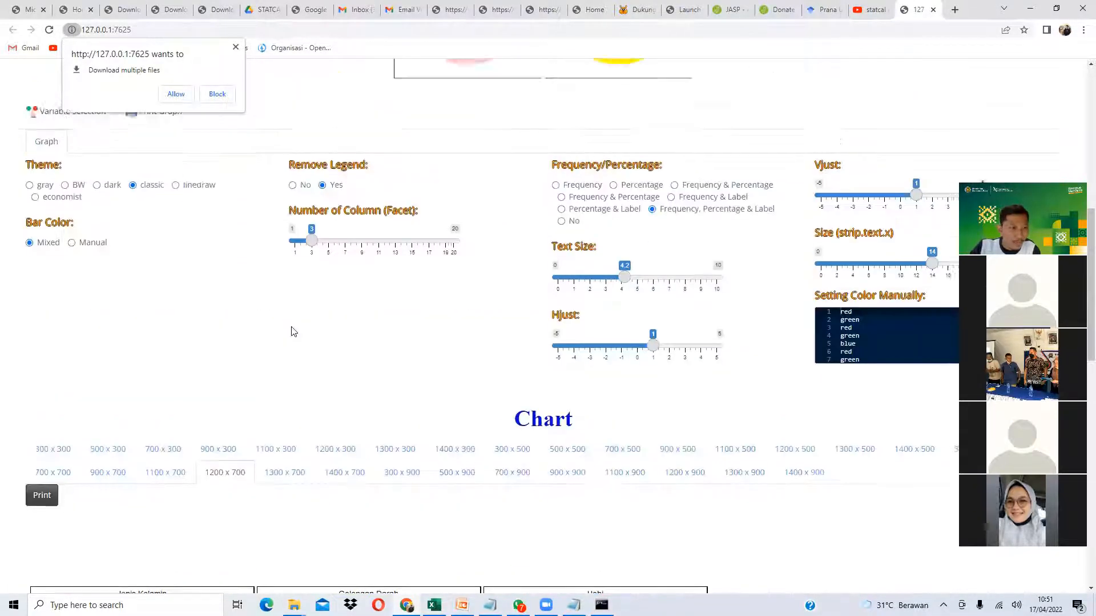
scroll(234, 283, down, 1)
scroll(166, 365, down, 4)
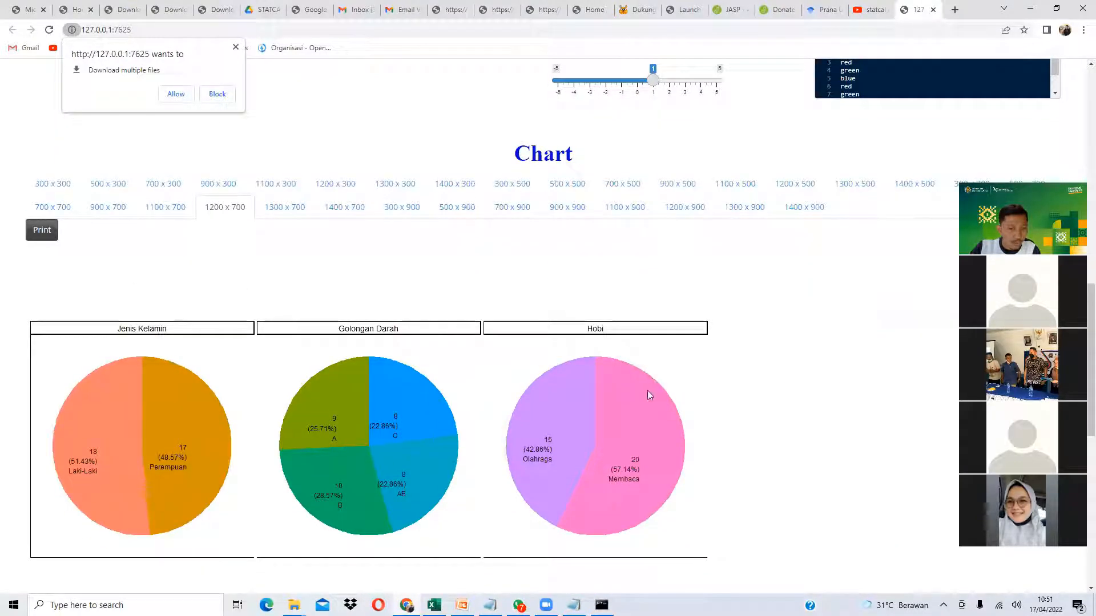
scroll(362, 254, up, 3)
- Switch to Manual colours and enter pink, yellow, blue and four more colours
click(96, 151)
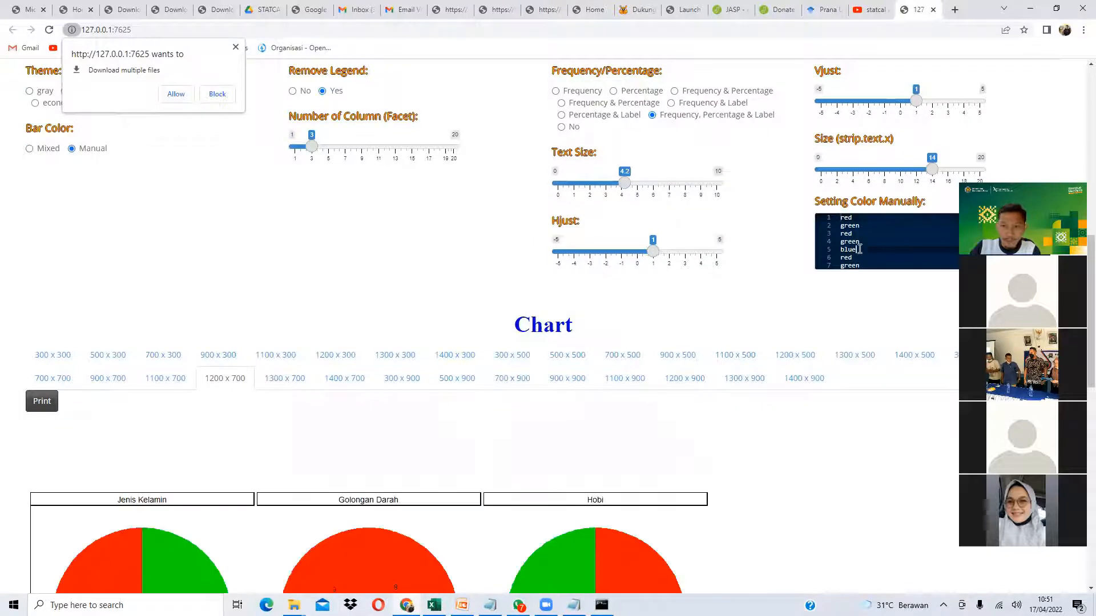
scroll(822, 249, down, 2)
key(ctrl+a)
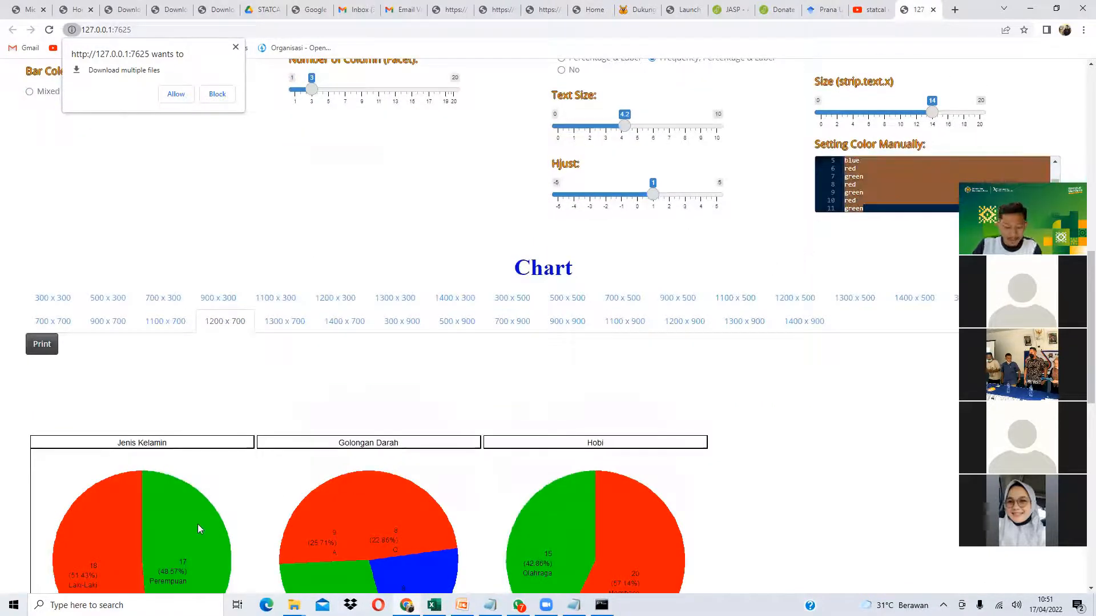
text(pi)
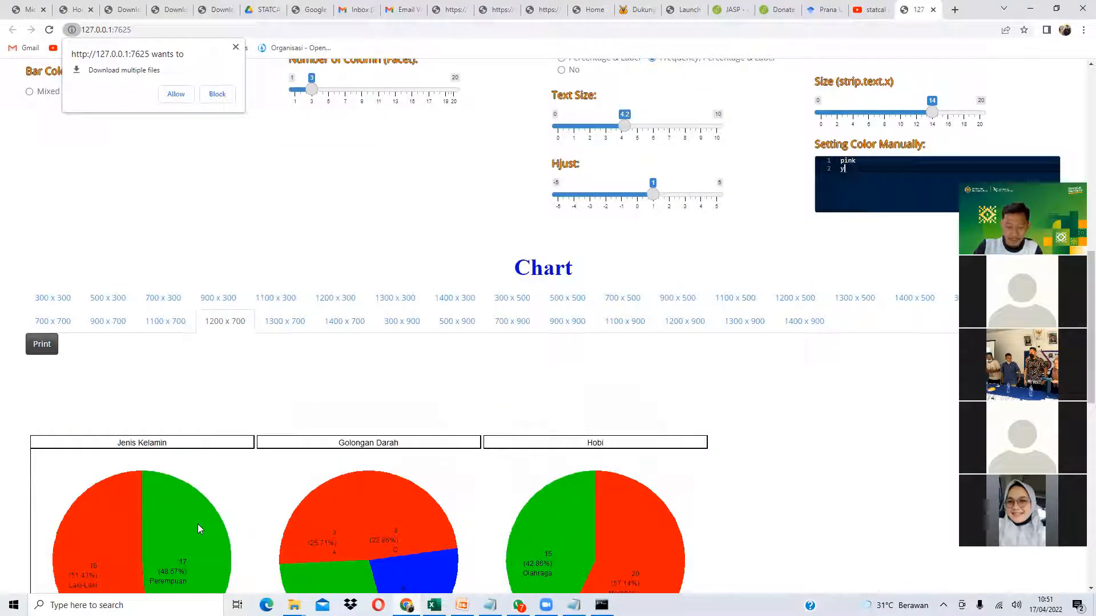
text(nk)
key(Return)
text(yellow)
scroll(217, 393, down, 2)
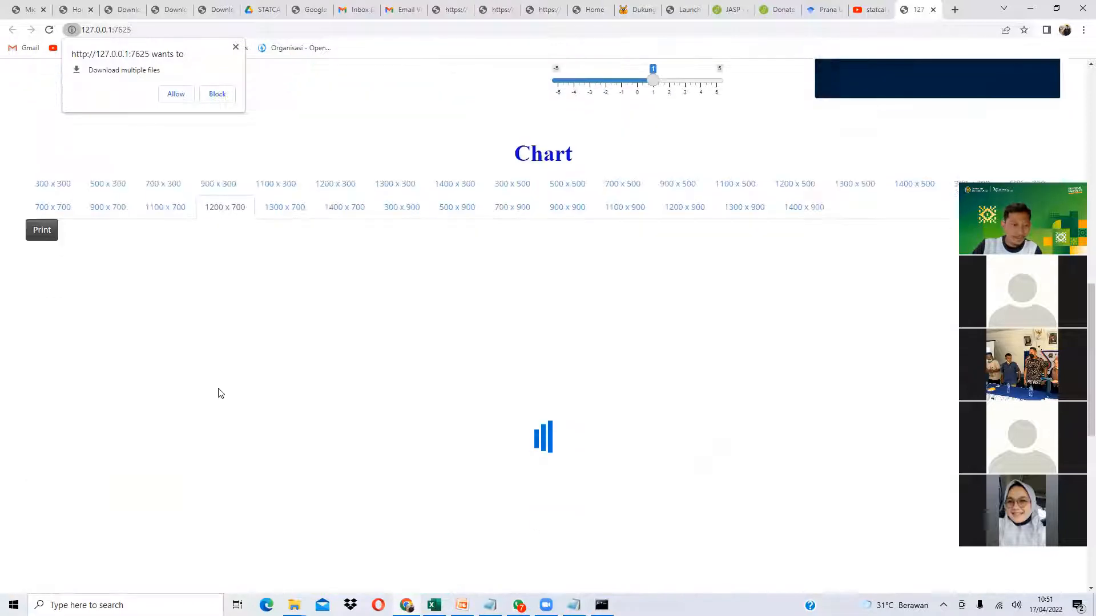
scroll(375, 317, up, 2)
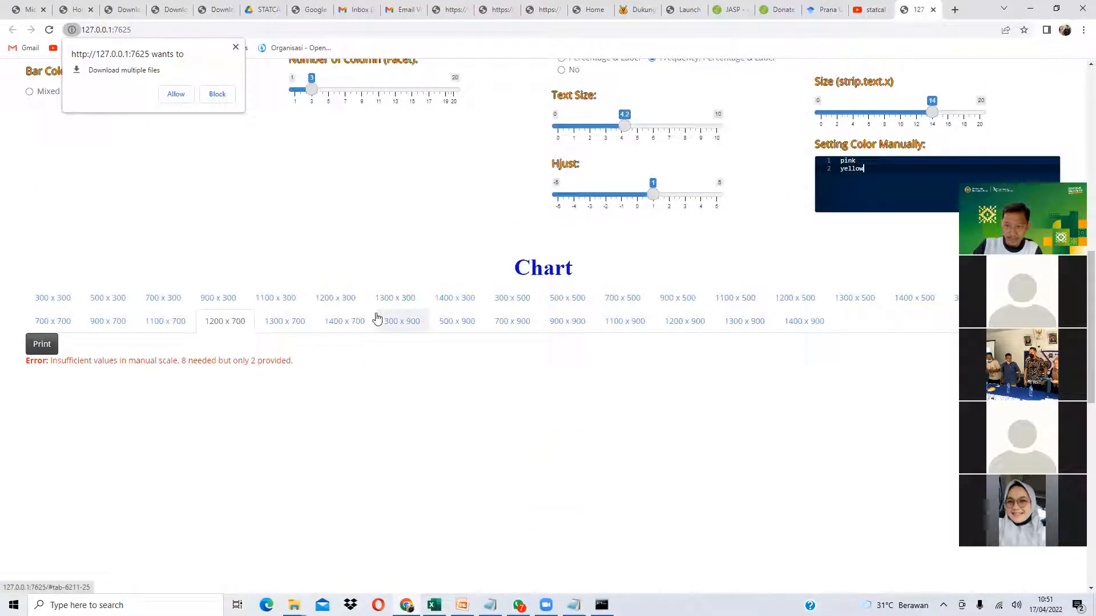
text(blue)
key(Return)
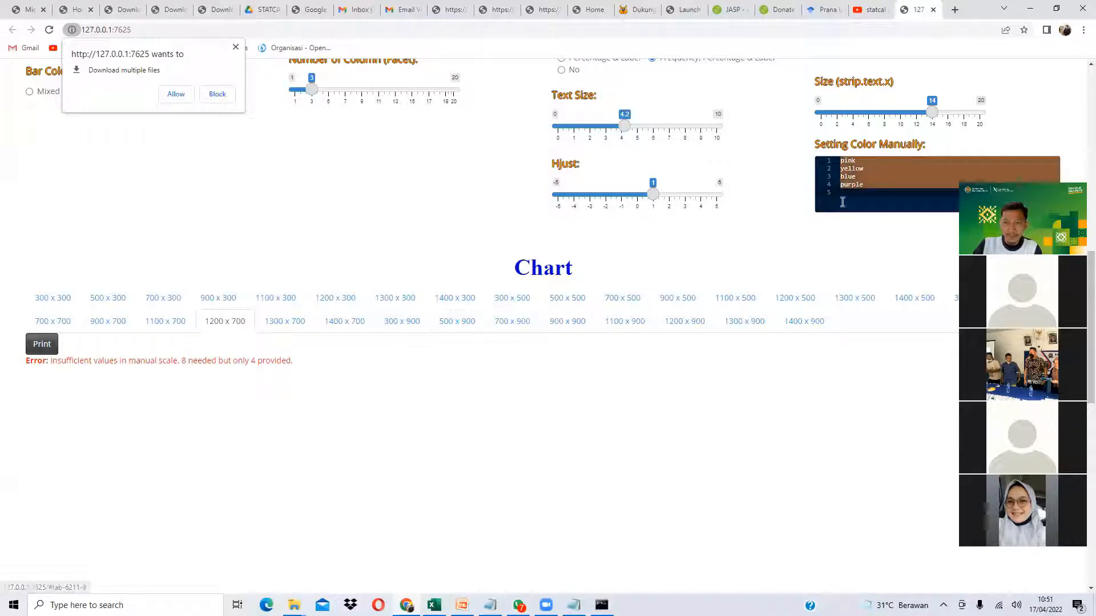
text(pink yellow blue purple)
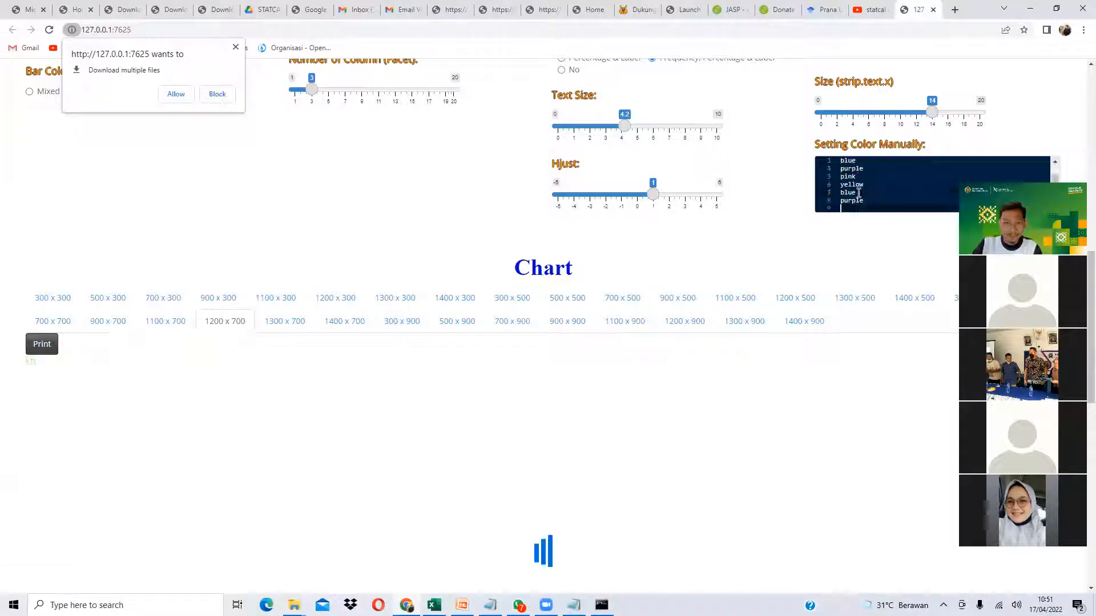
- Adjust the colour list to pink, yellow, orange, green, blue and purple
scroll(386, 418, down, 2)
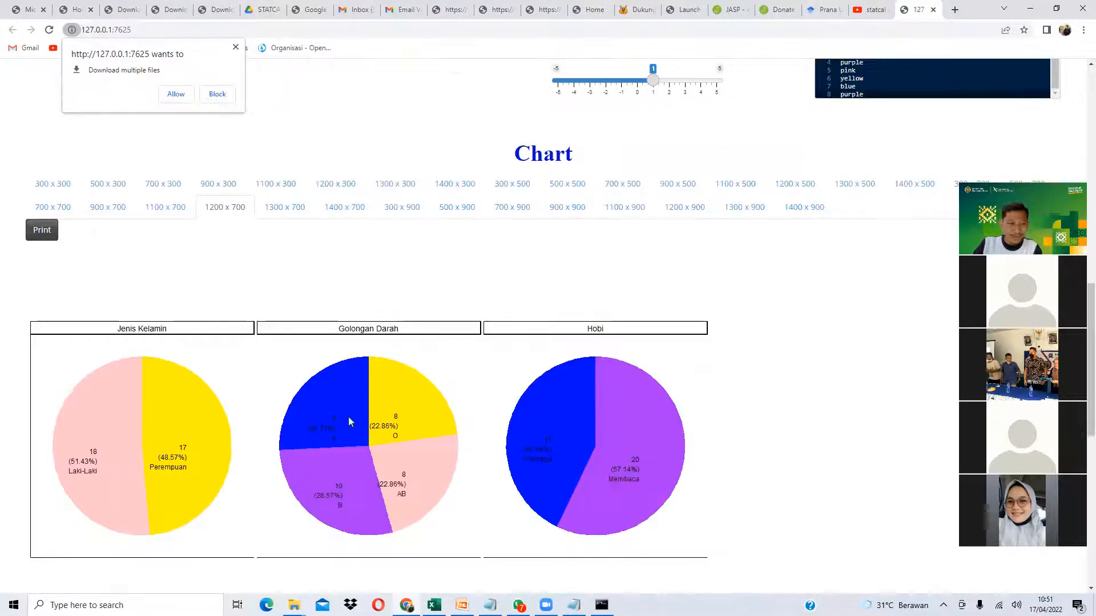
scroll(818, 221, up, 2)
scroll(687, 332, down, 1)
scroll(834, 238, up, 1)
scroll(542, 451, down, 2)
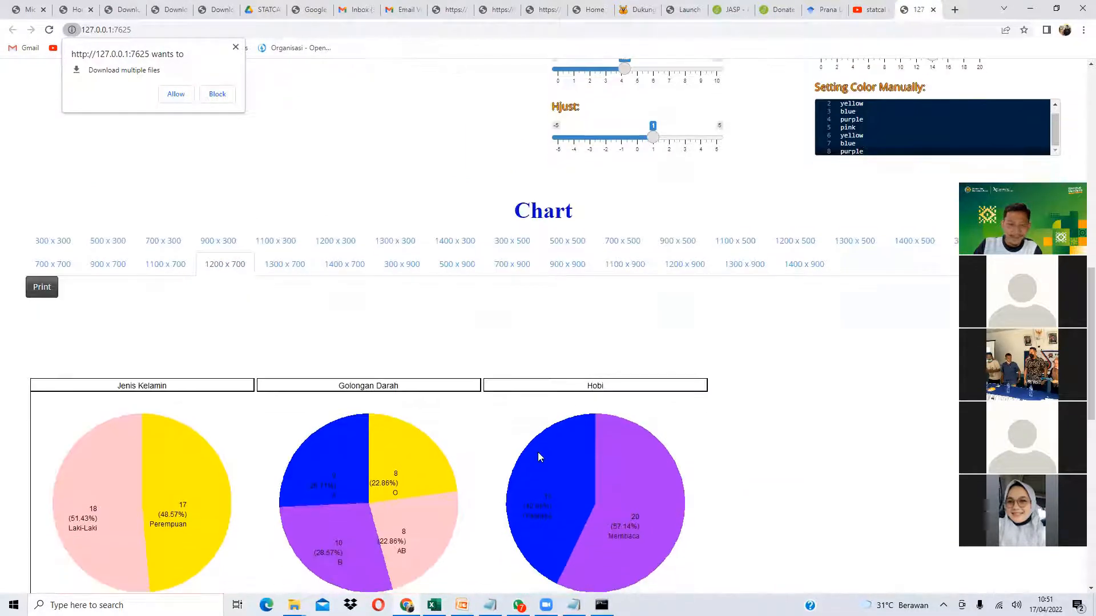
scroll(857, 253, up, 2)
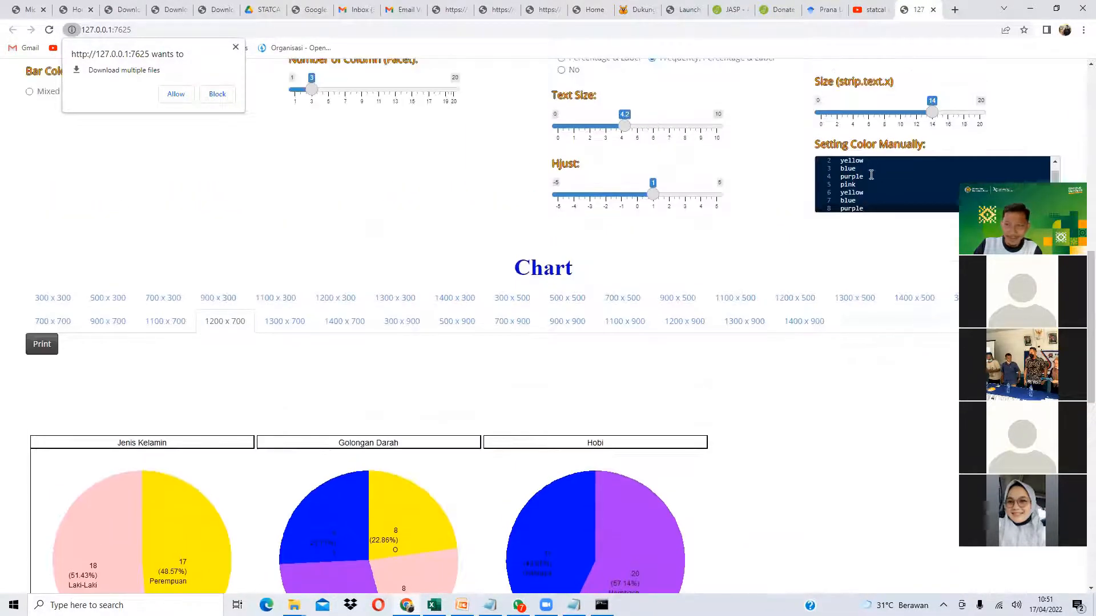
drag(866, 169, 834, 173)
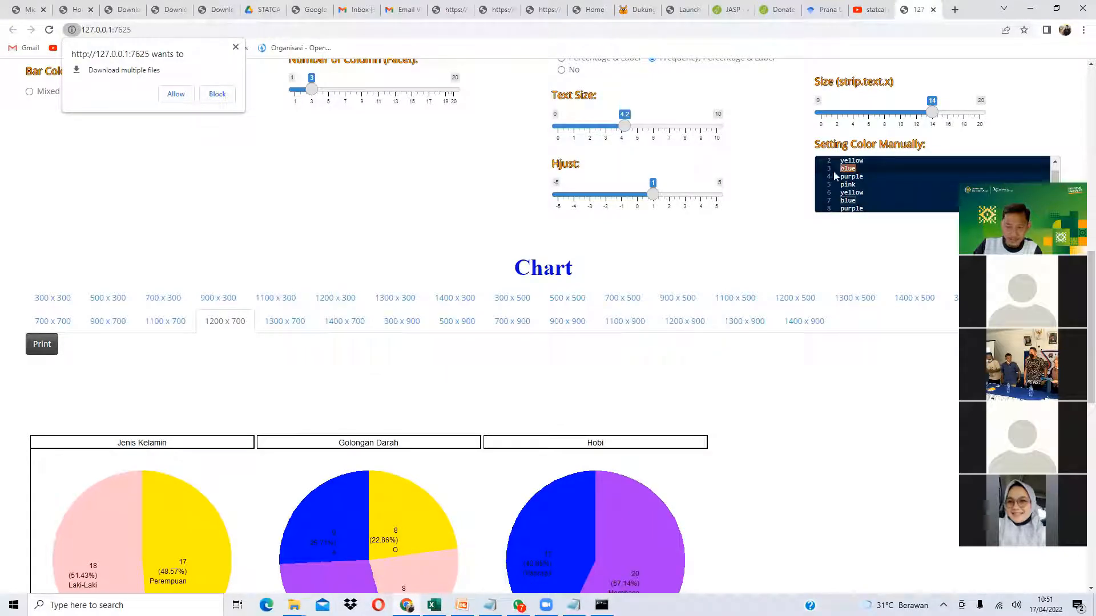
key(Down)
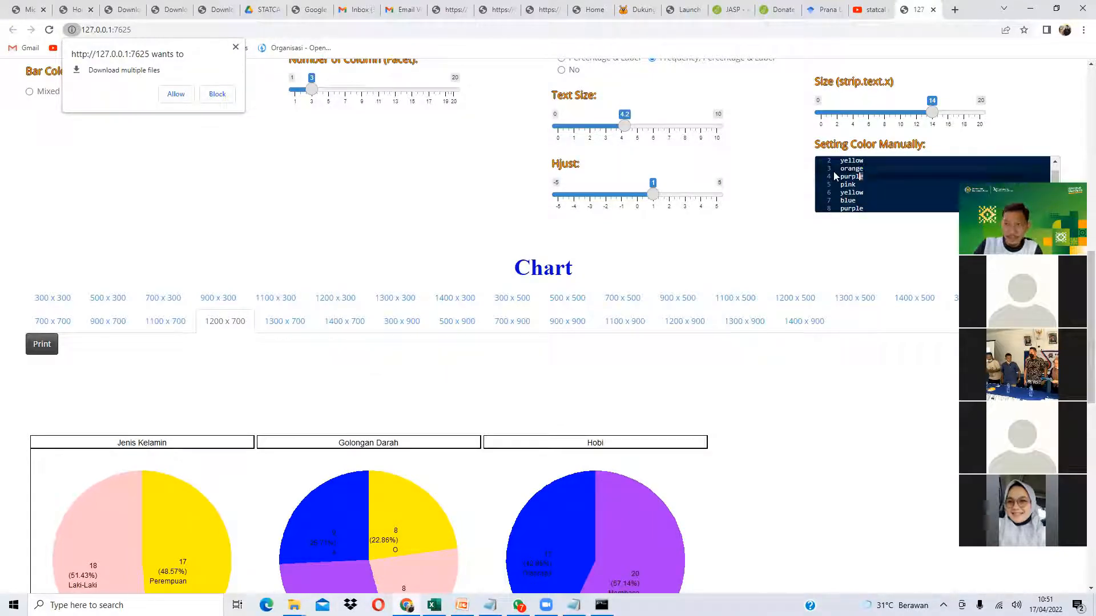
key(shift+Left)
key(shift+Left)
key(shift+Left)
key(shift+Left)
key(shift+Left)
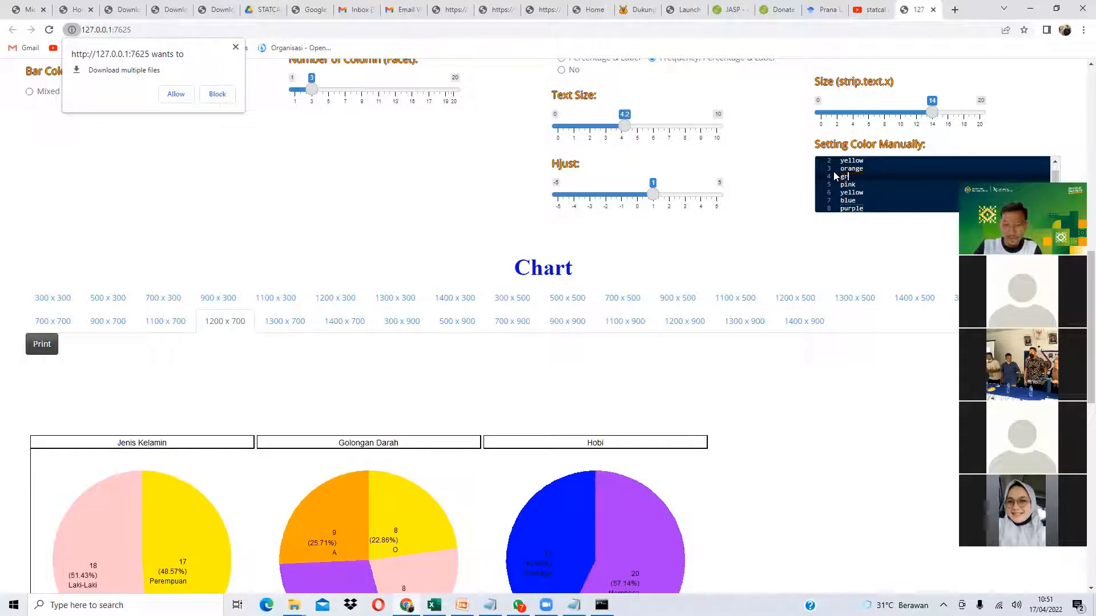
scroll(549, 430, down, 2)
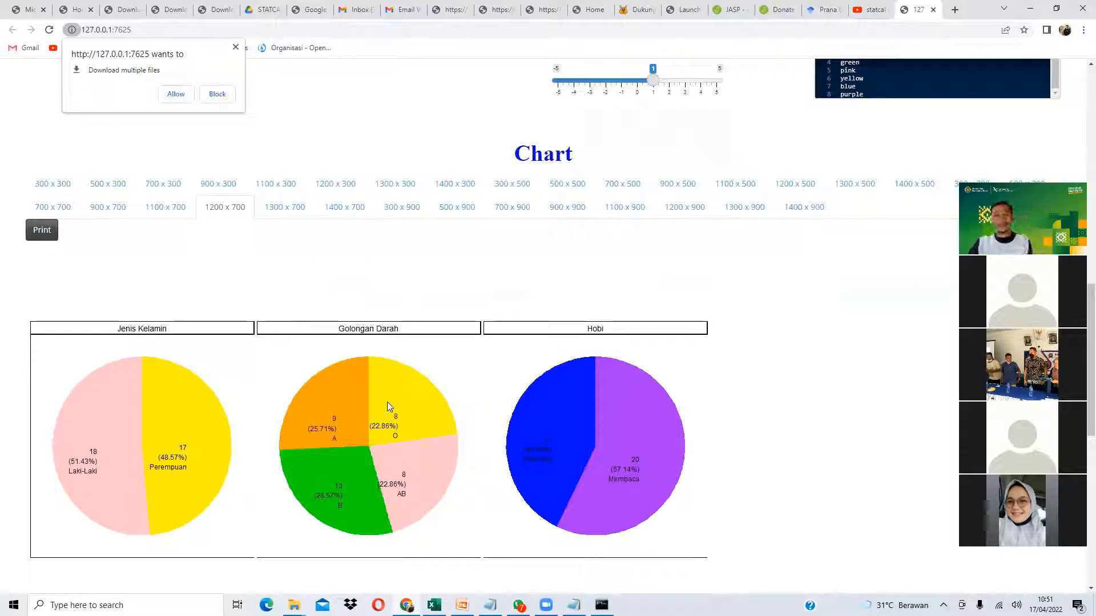
scroll(389, 395, up, 15)
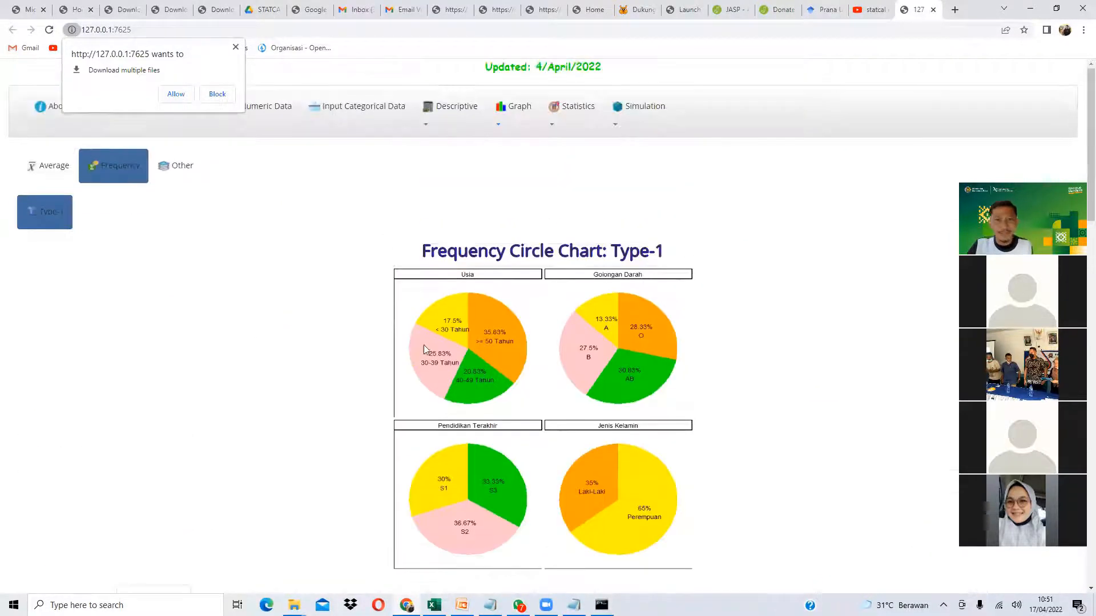
- Open the Statistics menu, then switch to the PowerPoint agenda slide at Sekilas STATCAL
click(586, 118)
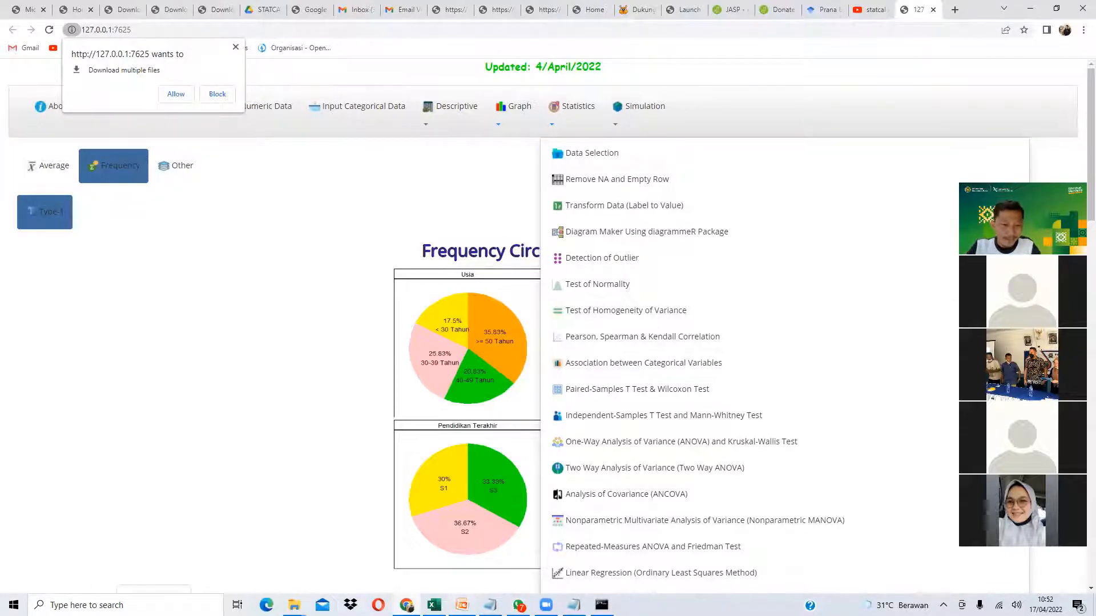
key(alt+Tab)
click(470, 320)
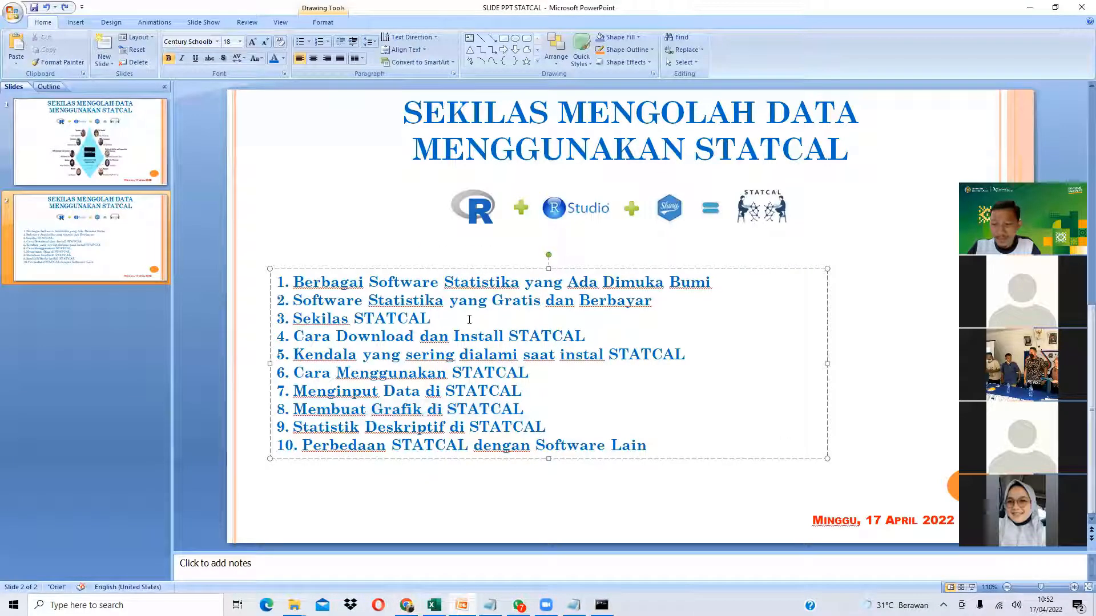
- Highlight the agenda items from Download through the final item on differences
drag(374, 339, 452, 338)
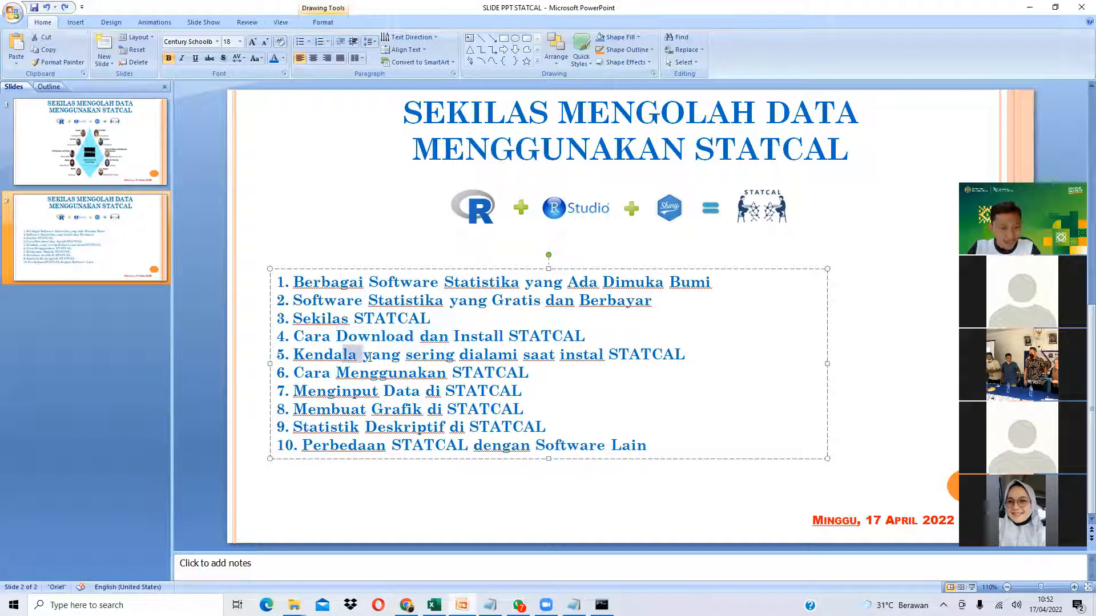
double_click(344, 354)
drag(375, 392, 454, 394)
drag(346, 412, 448, 411)
drag(373, 428, 469, 427)
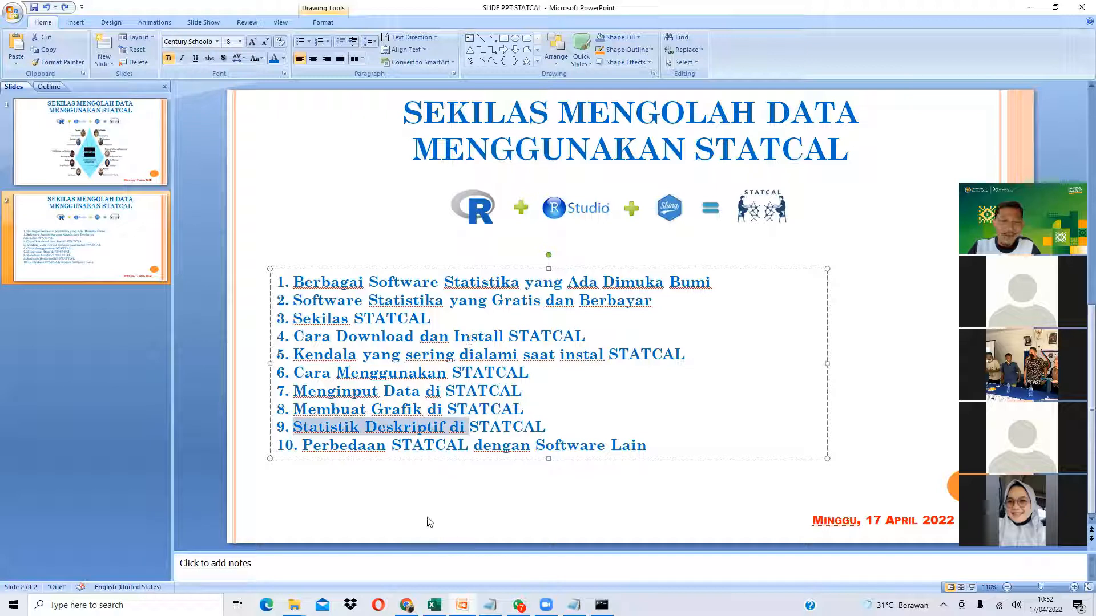
drag(303, 445, 597, 441)
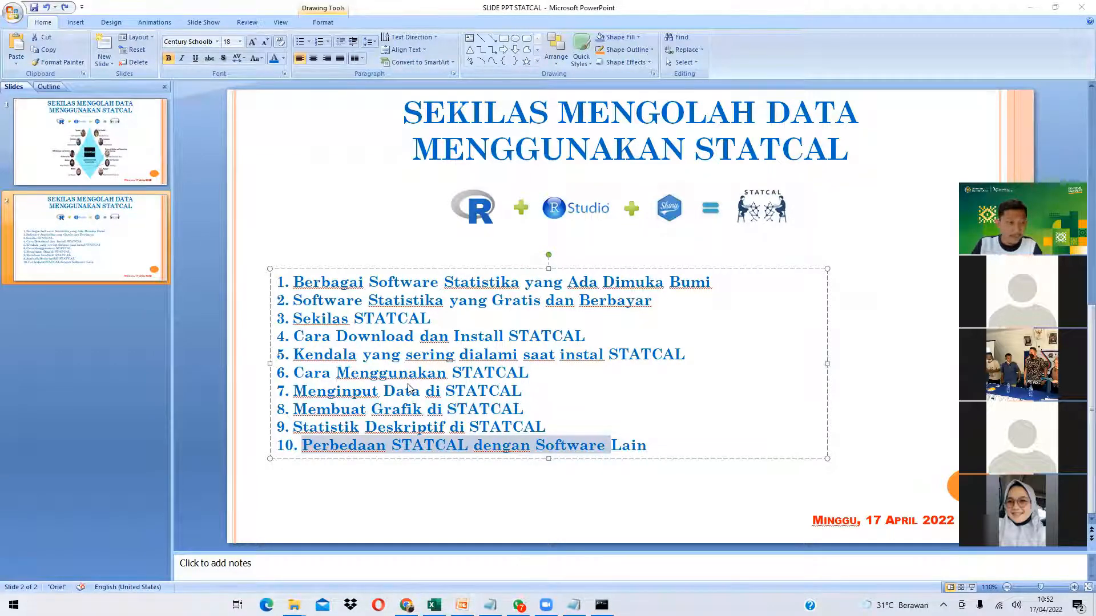
- Launch SPSS Statistics 17.0 by searching for 'spss'
key(super+s)
text(spss)
key(Return)
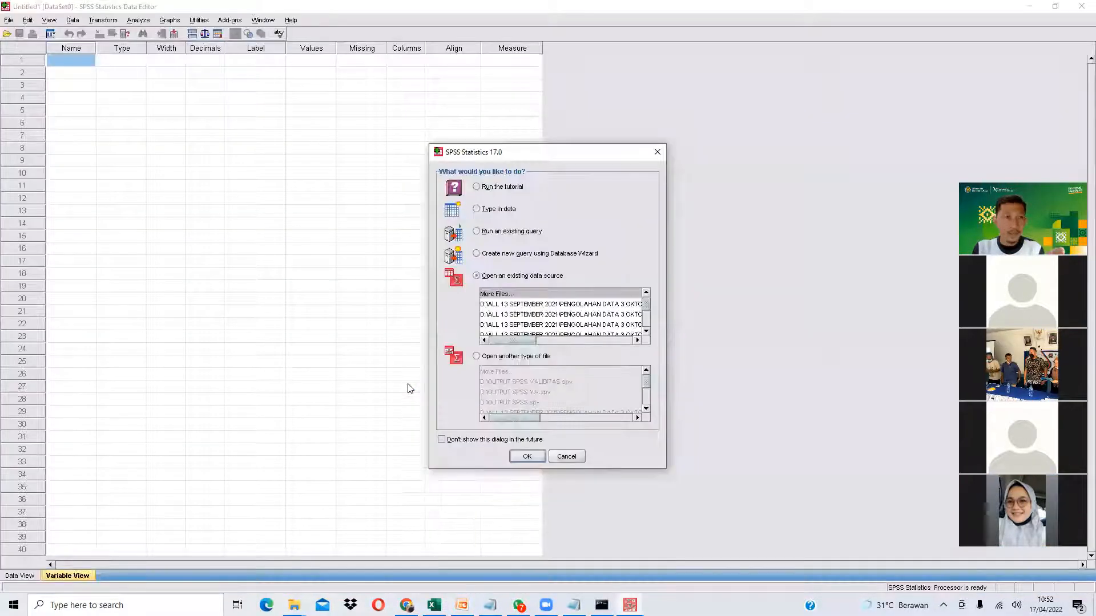
- Copy the coded data B2:D36 from Excel and paste it into SPSS Data View
click(566, 456)
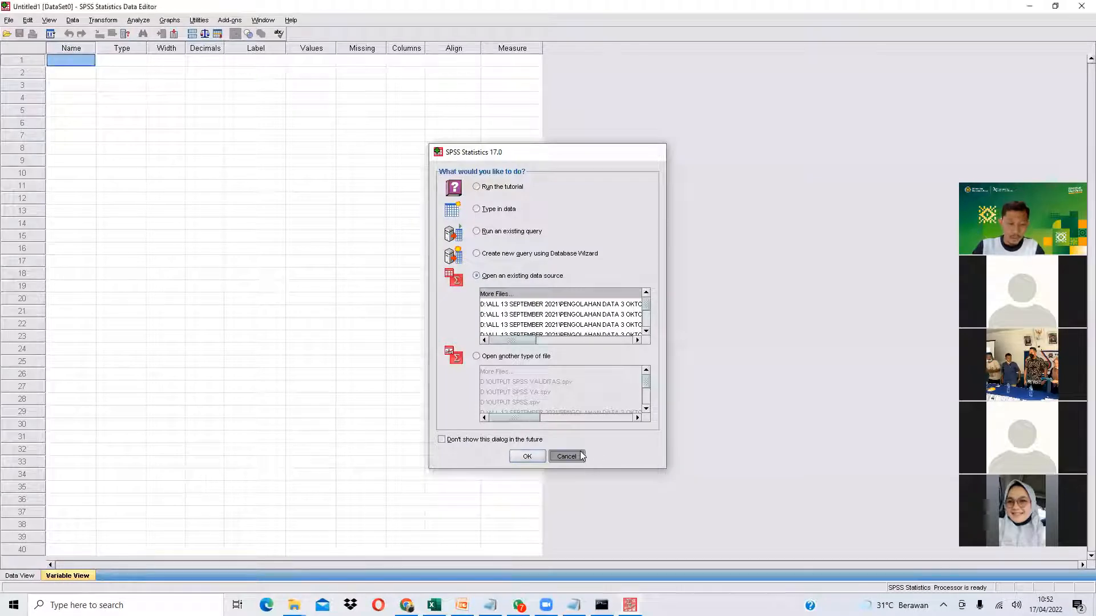
click(434, 605)
scroll(303, 431, up, 6)
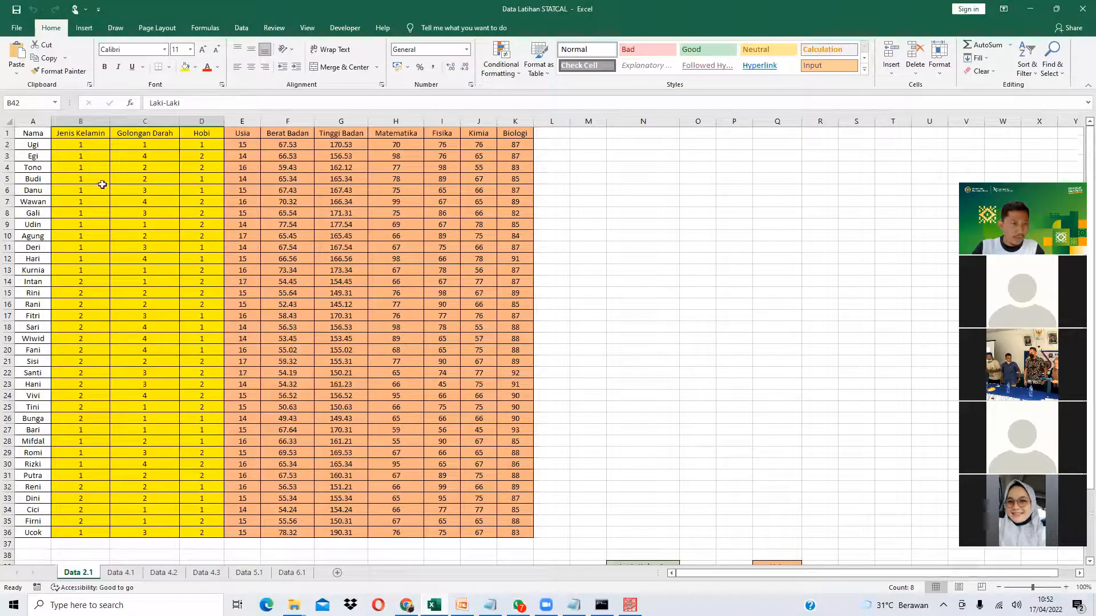
drag(81, 145, 201, 533)
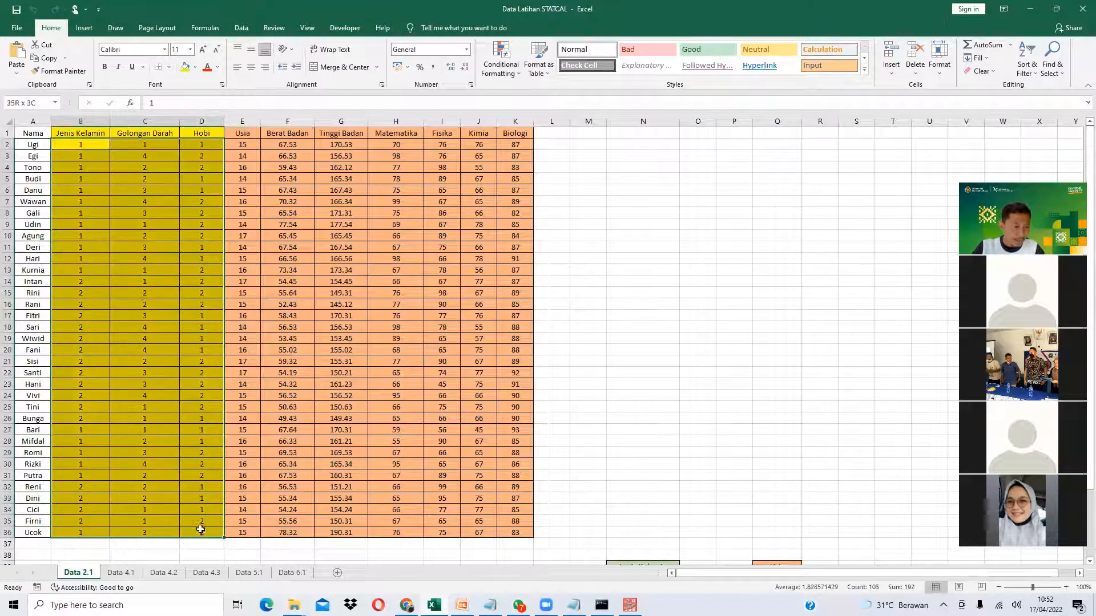
key(ctrl+c)
key(alt+Tab)
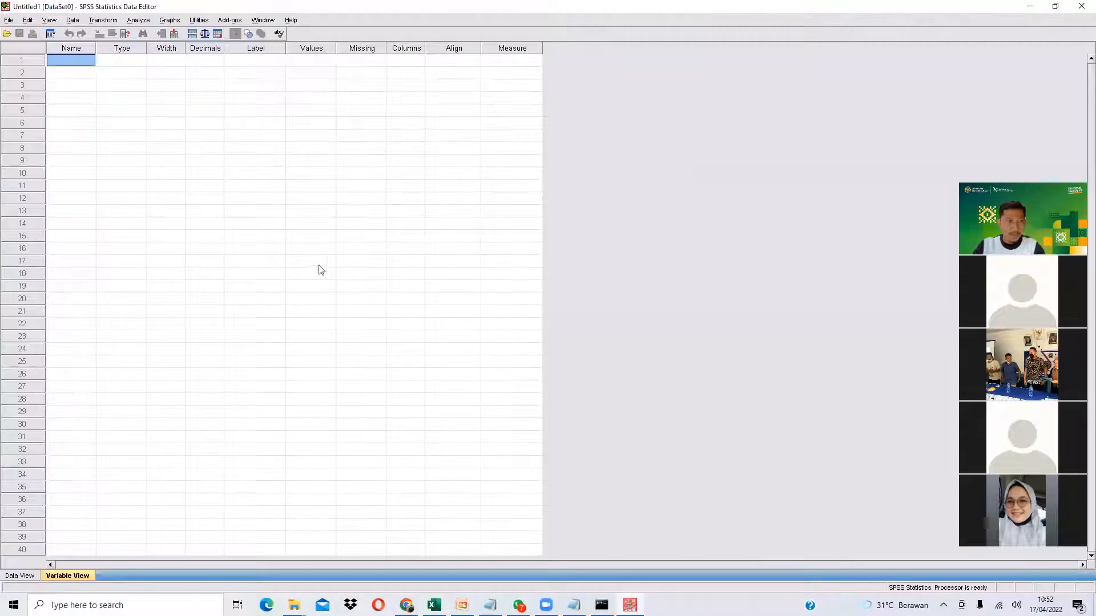
click(21, 575)
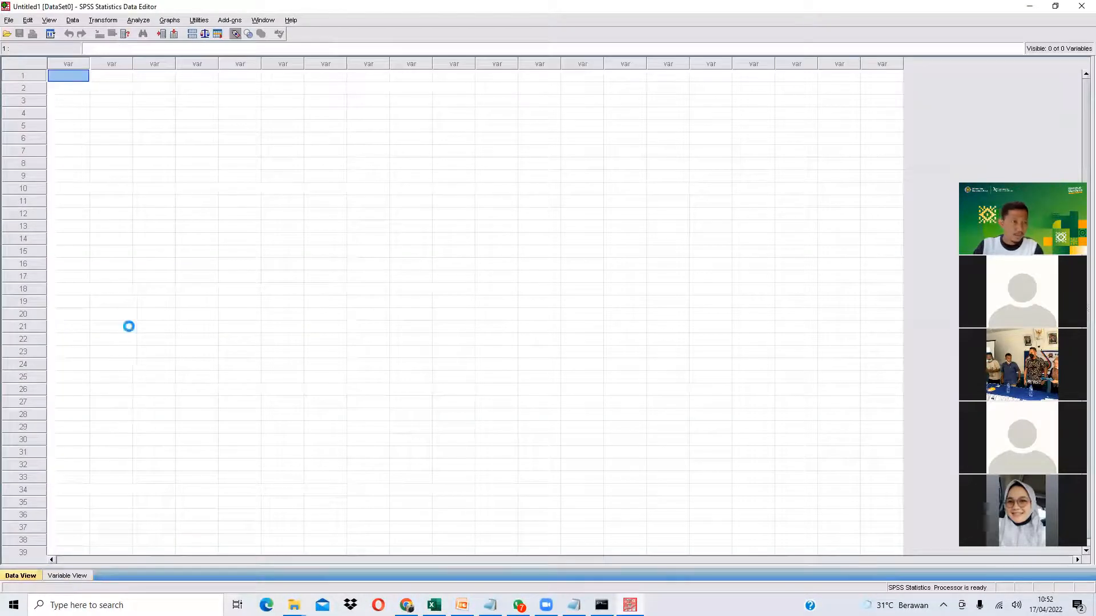
key(ctrl+v)
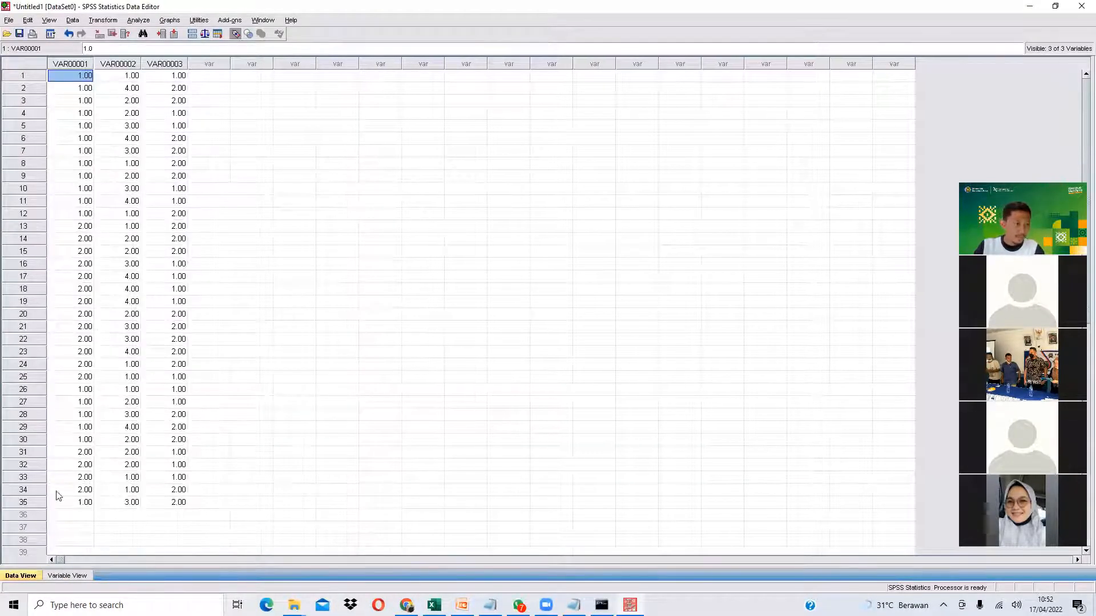
- Name the variables JenisKelamin, GolonganDarah and Hobi, and open JenisKelamin's value labels
click(67, 575)
text(JenisKelam)
key(Return)
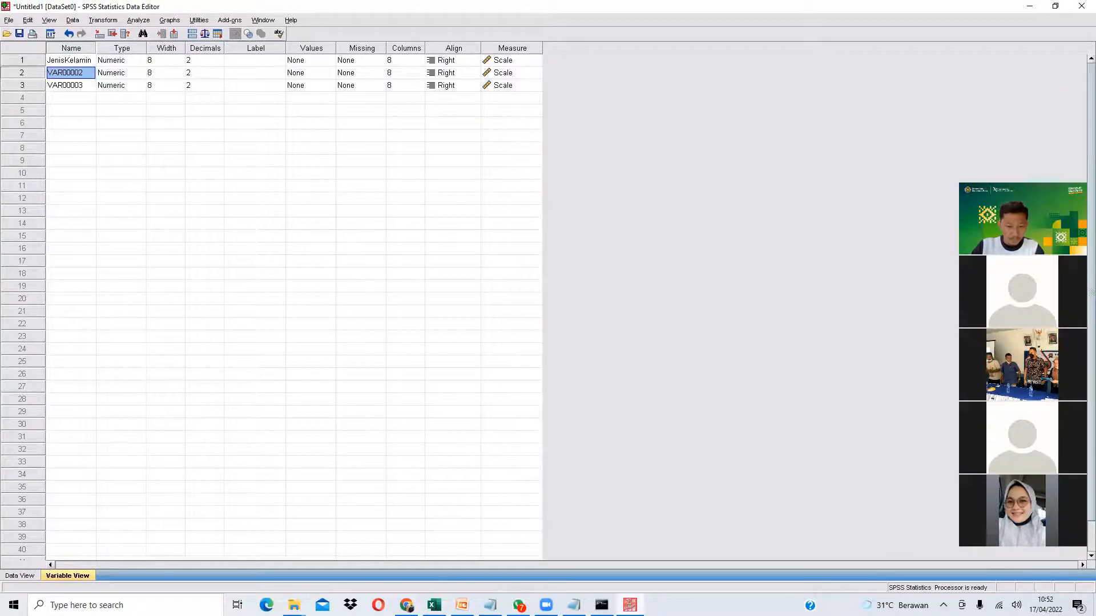
click(434, 604)
key(alt+Tab)
text(Goo)
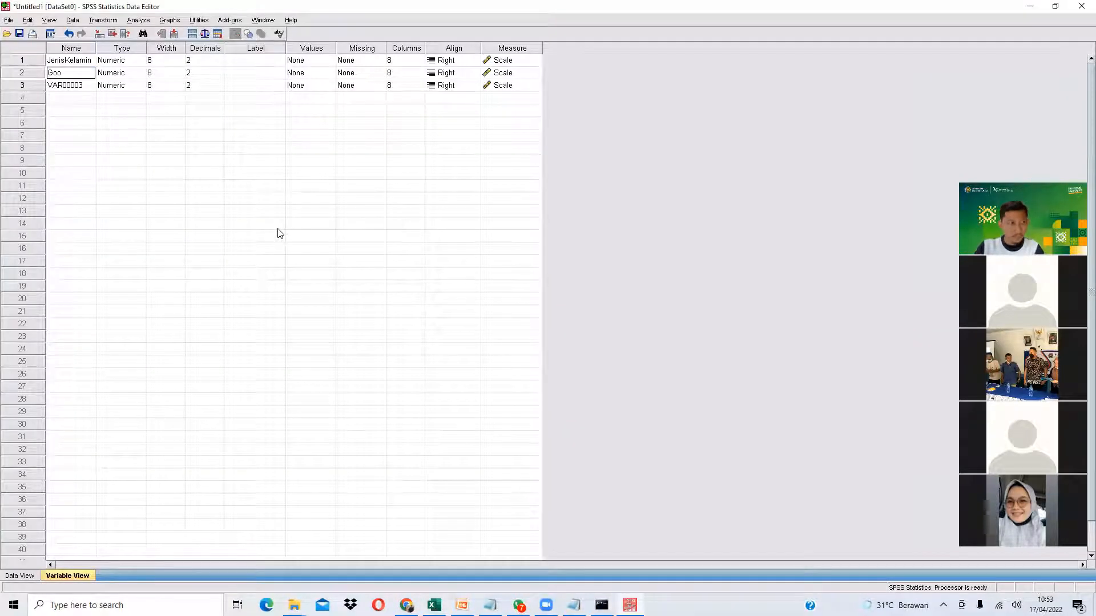
text(onganDarah)
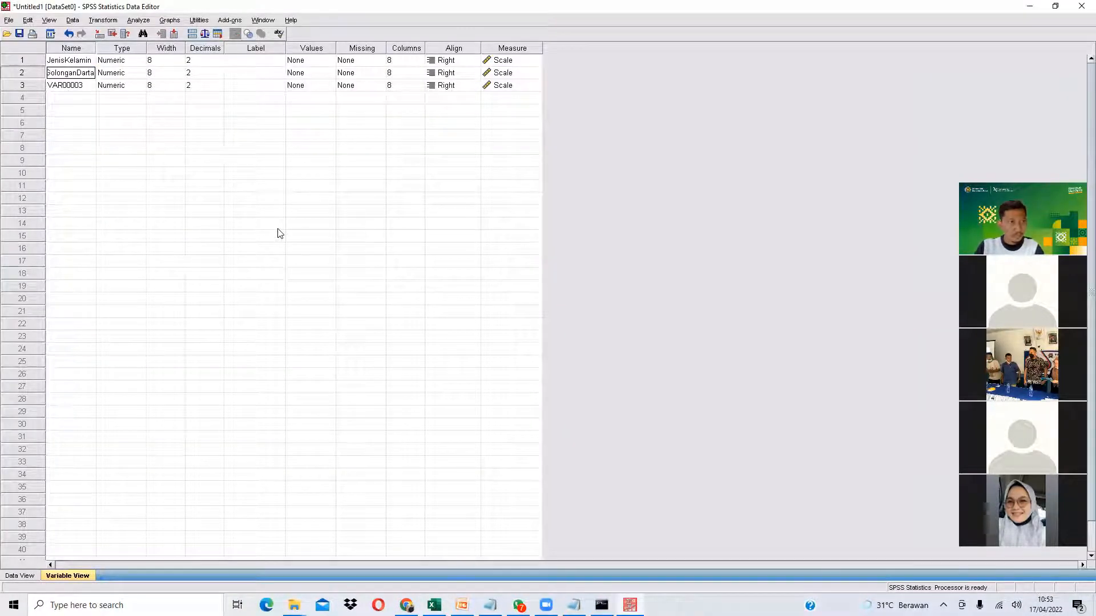
key(Return)
text(Hobi)
key(Return)
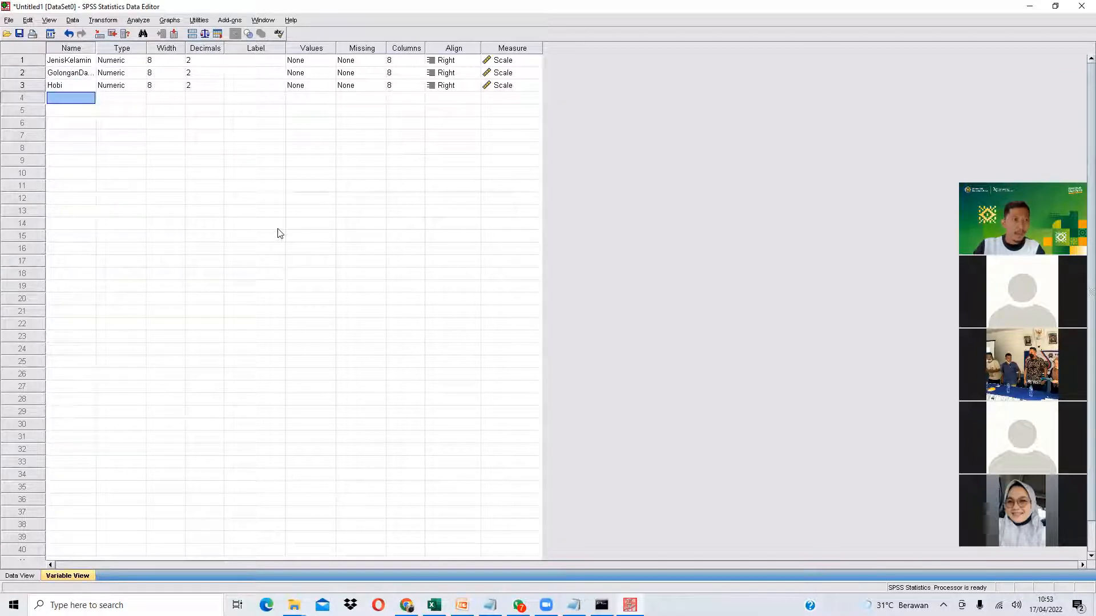
click(330, 61)
click(329, 60)
- Label JenisKelamin codes 1 = Laki-Laki and 2 = Perempuan
text(Laki-Laki)
key(alt+a)
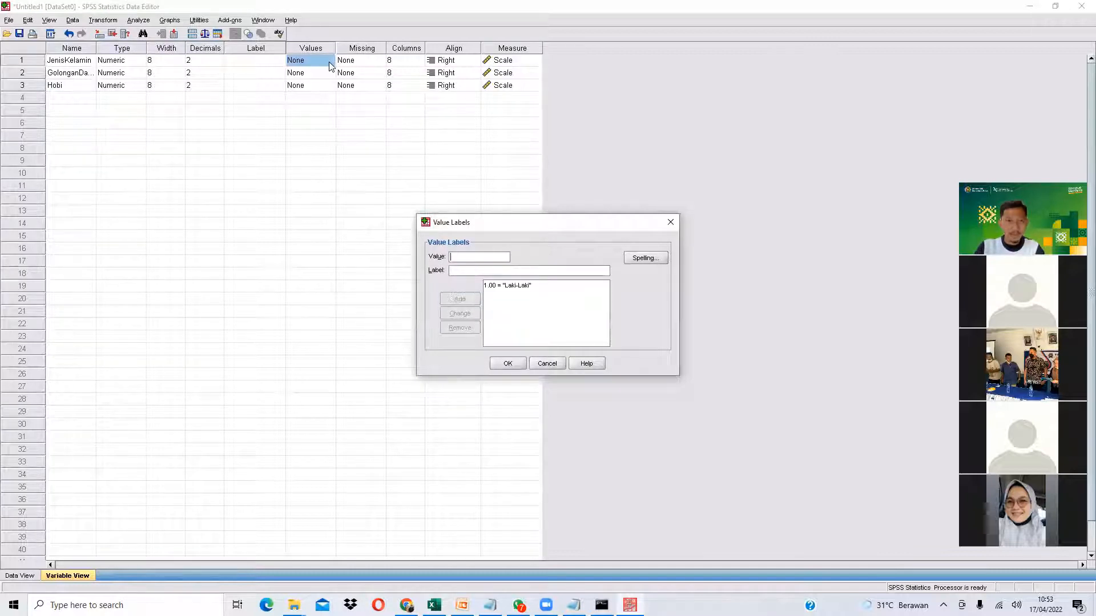
text(Perempuan)
key(alt+a)
click(506, 364)
- Check the blood group labels in Excel, then label GolonganDarah code 1 as A
key(alt+Tab)
scroll(346, 402, down, 1)
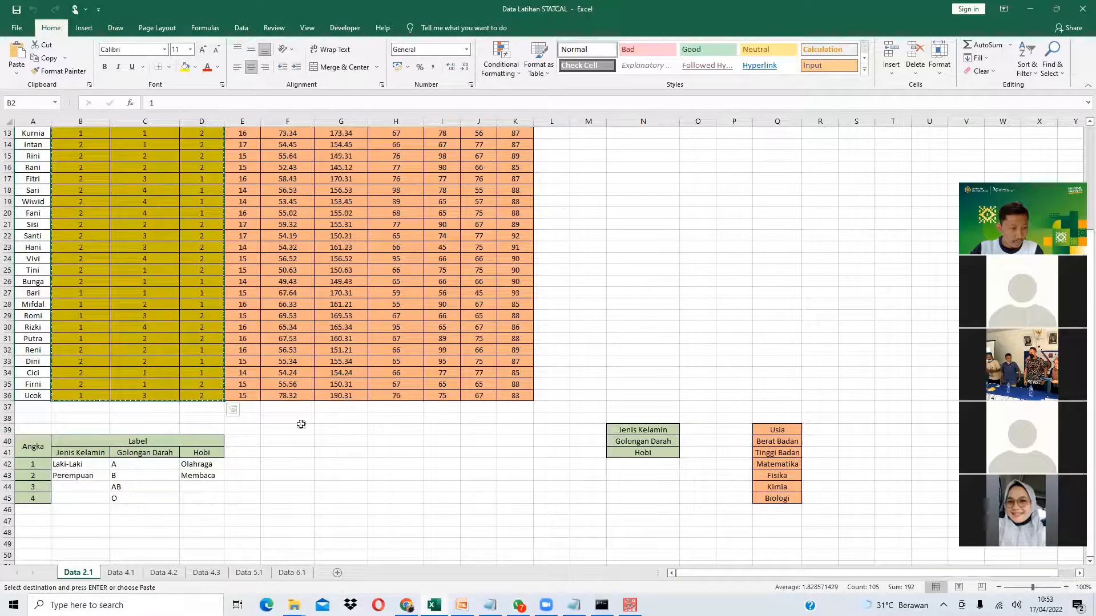
click(140, 473)
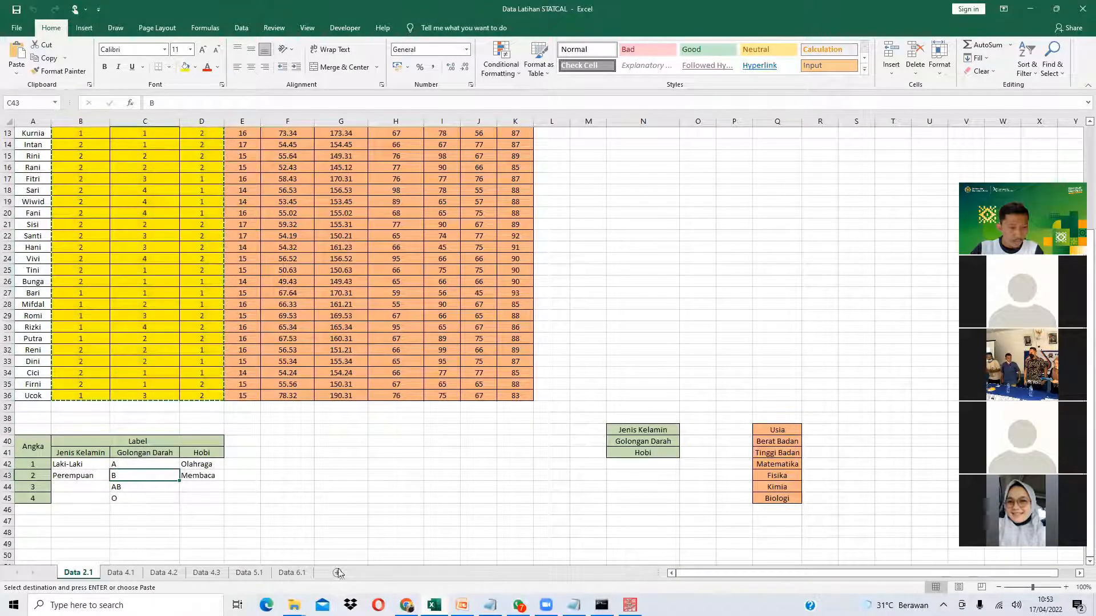
key(alt+Tab)
click(308, 74)
click(331, 76)
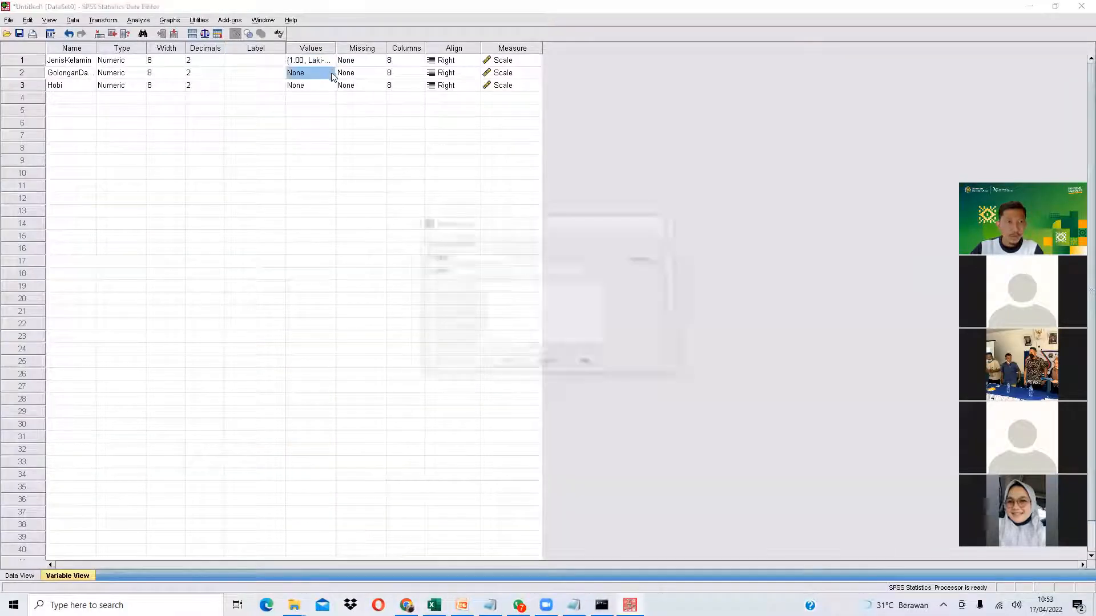
text(1)
key(Tab)
text(A)
key(Return)
- Finish the blood group labels: 2 = B (correcting AB), 3 = AB, 4 = O
text(2)
key(Tab)
text(AB)
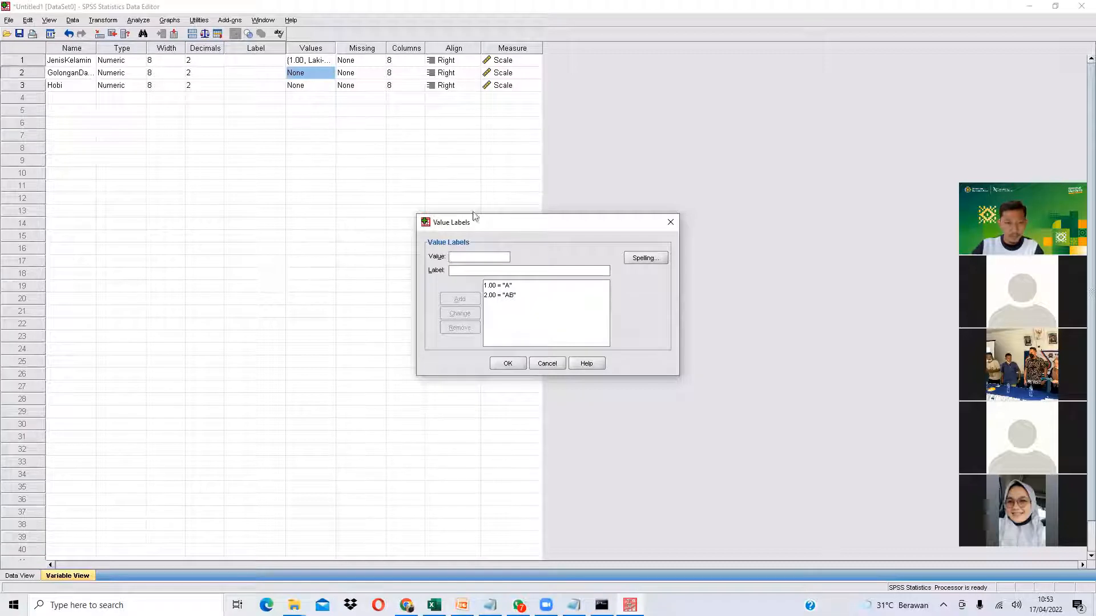
click(506, 296)
drag(469, 268, 412, 264)
text(B)
click(471, 313)
text(3)
key(BackSpace)
text(AB)
click(458, 302)
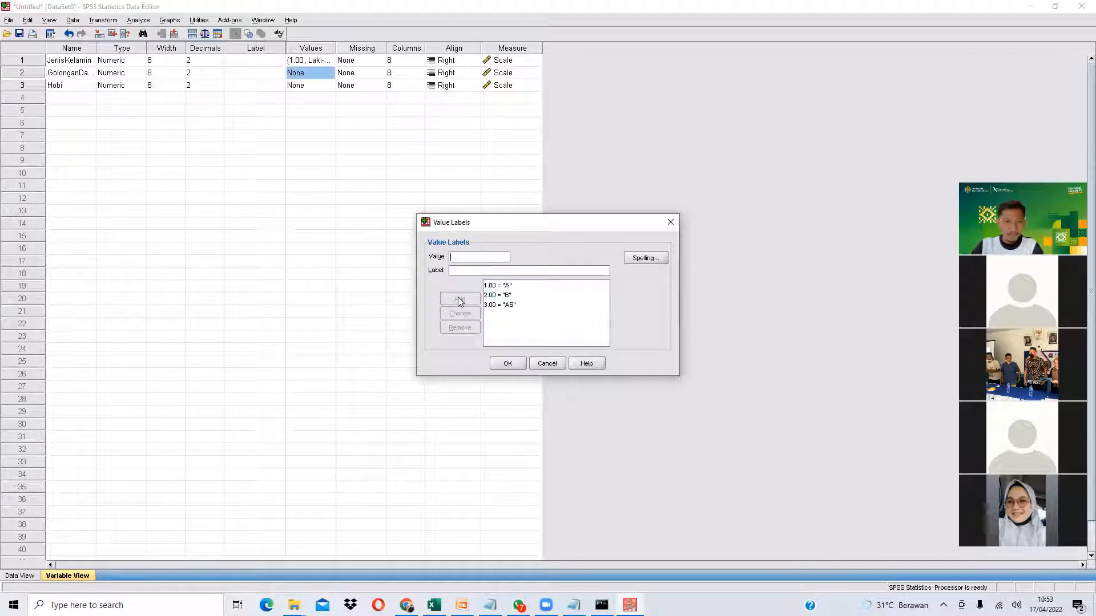
key(Tab)
text(O)
click(459, 300)
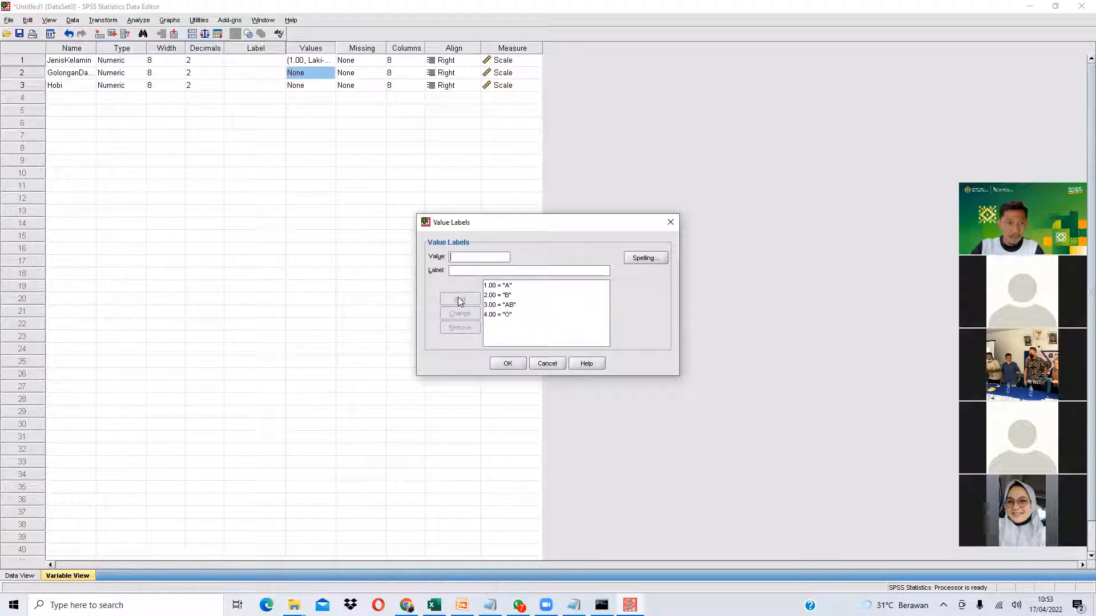
click(508, 359)
- Label Hobi codes 1 = Olah Raga and 2 = Membaca
click(328, 86)
text(1)
key(Tab)
click(433, 605)
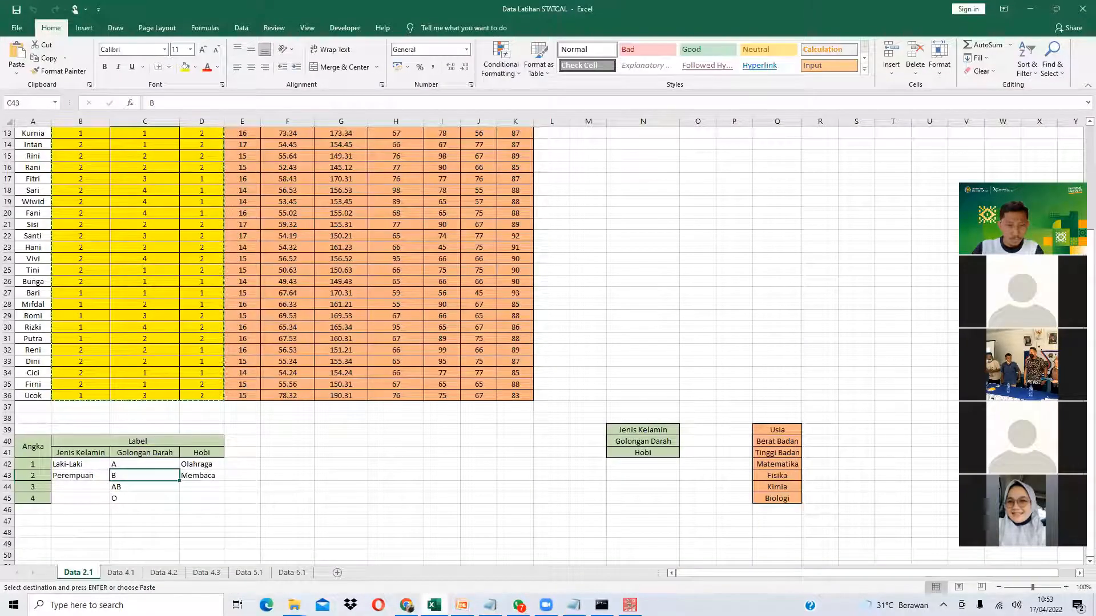
key(alt+Tab)
text(Olah)
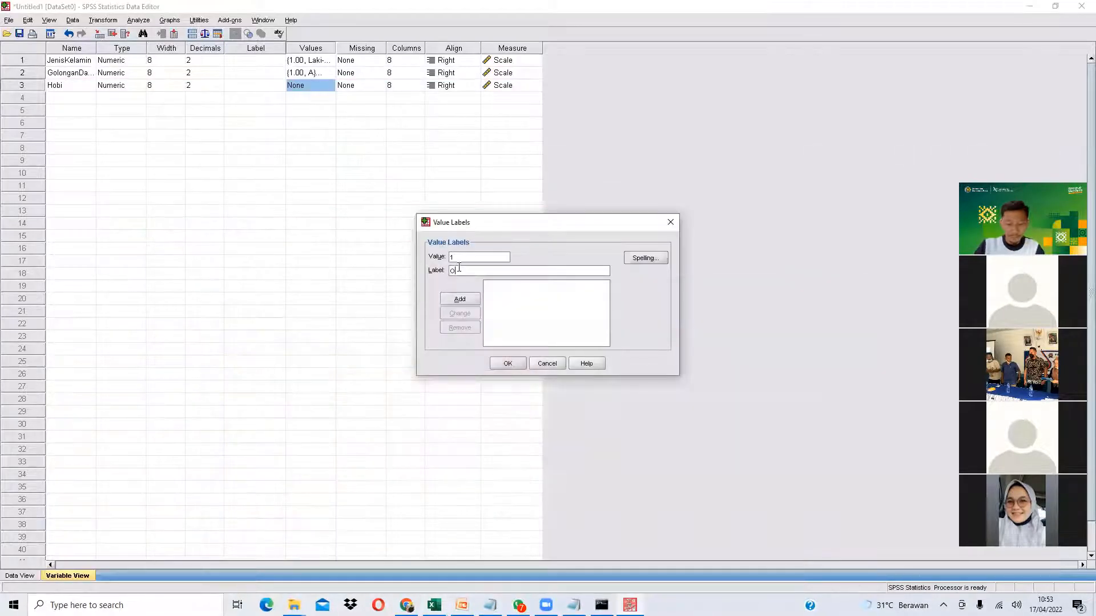
key(Return)
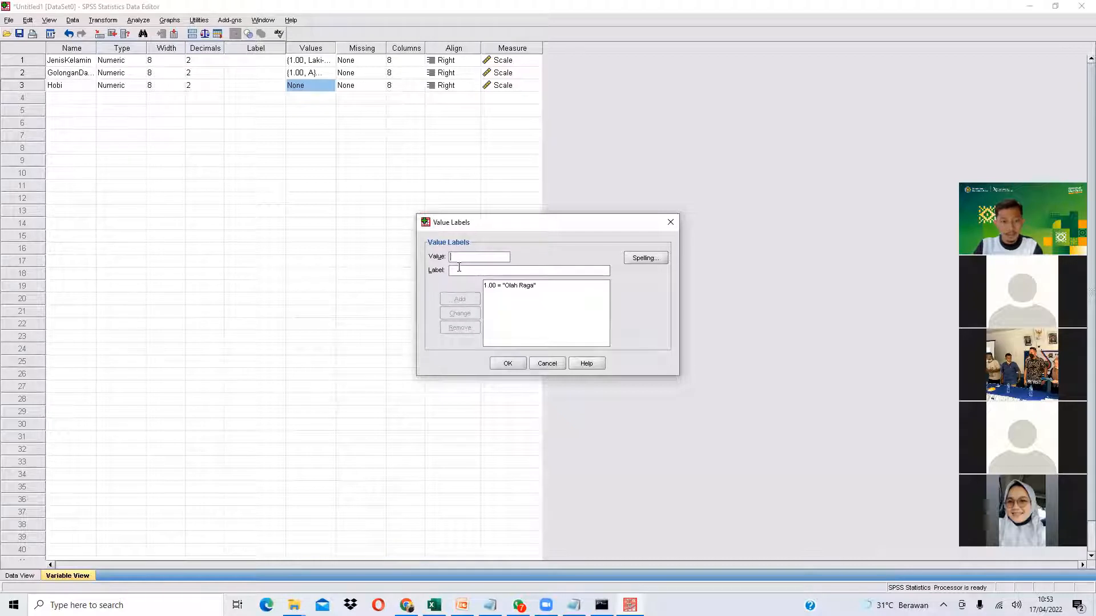
text(Membaca)
key(Return)
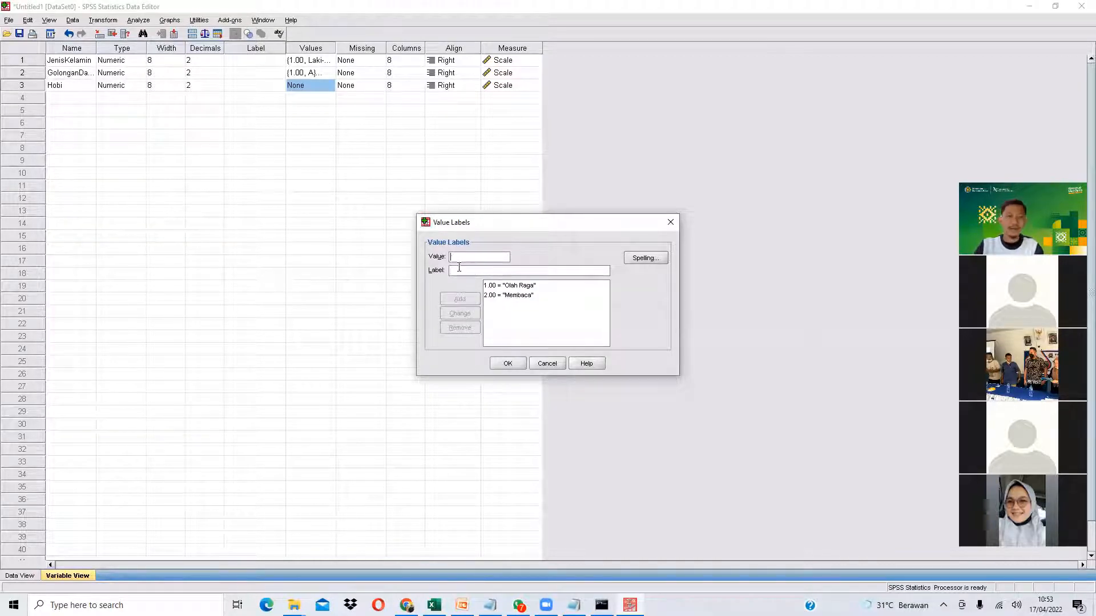
click(508, 364)
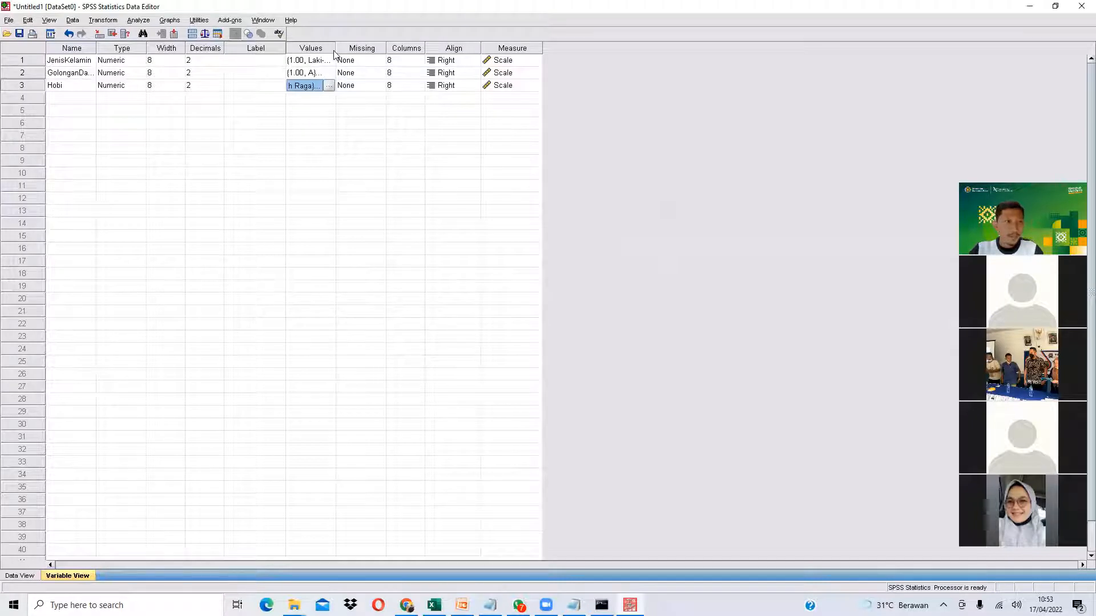
- Widen the Values column and review the labels of the three variables
drag(335, 50, 408, 50)
click(399, 62)
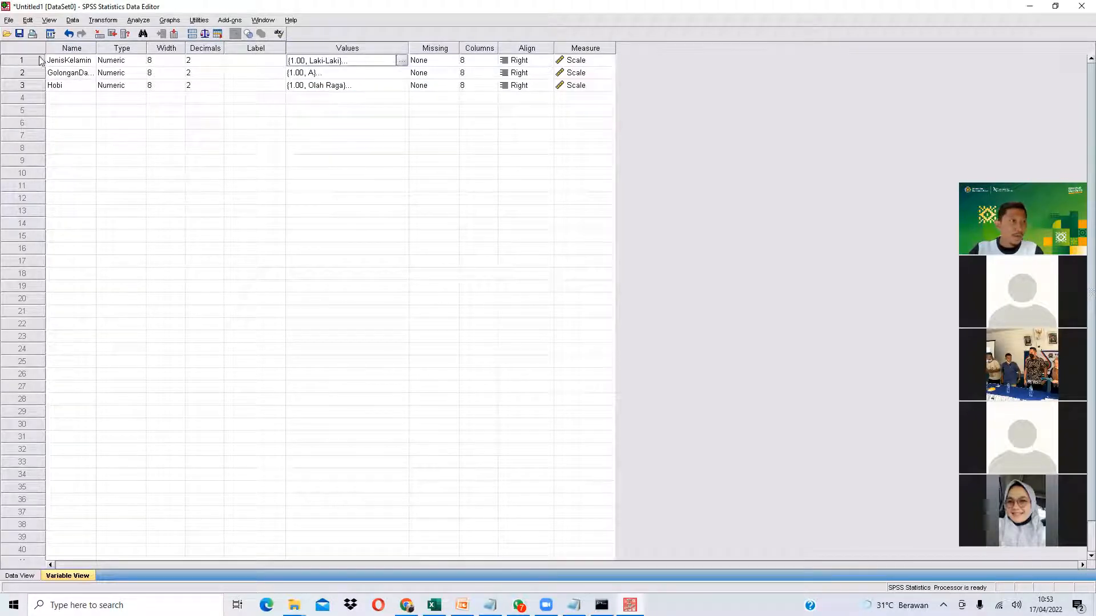
click(74, 62)
click(80, 86)
click(78, 64)
click(77, 73)
click(77, 86)
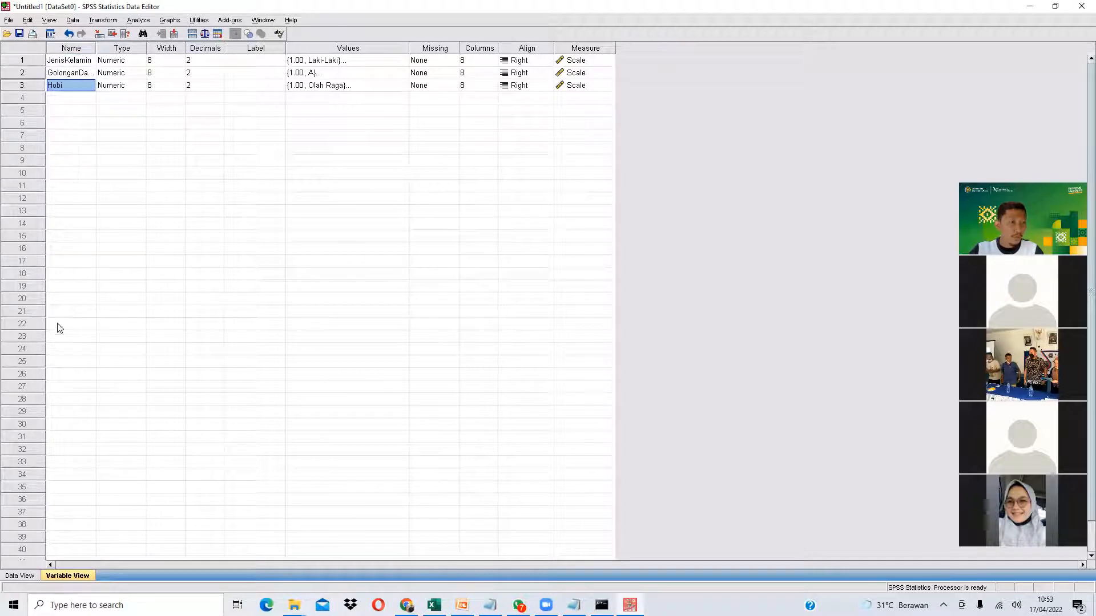
click(402, 62)
click(402, 60)
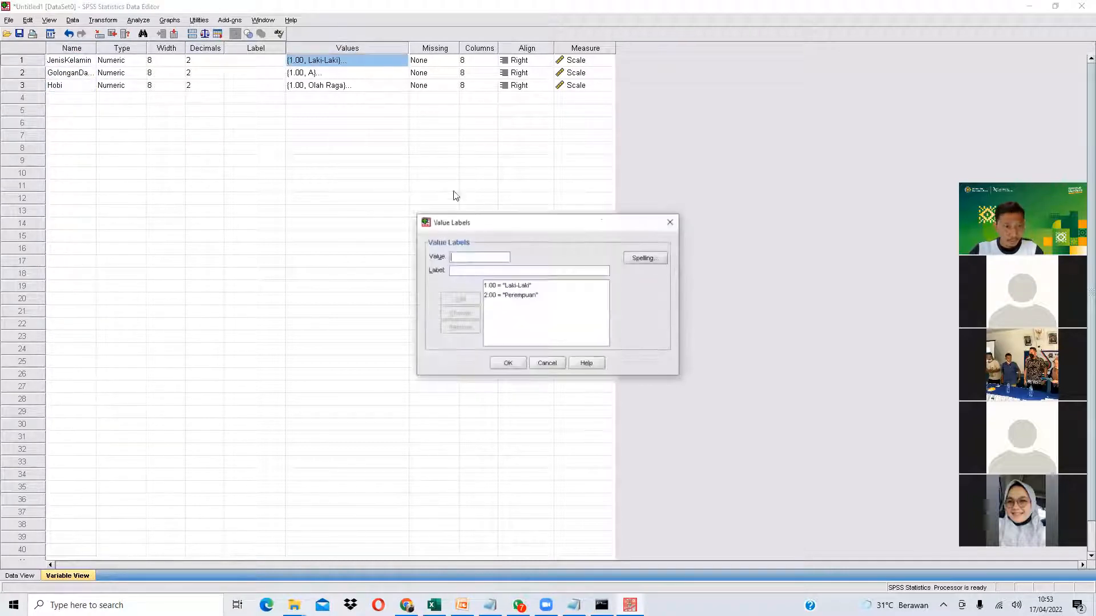
click(670, 224)
- Open STATCAL's categorical data input page and clear the existing label entries
click(407, 605)
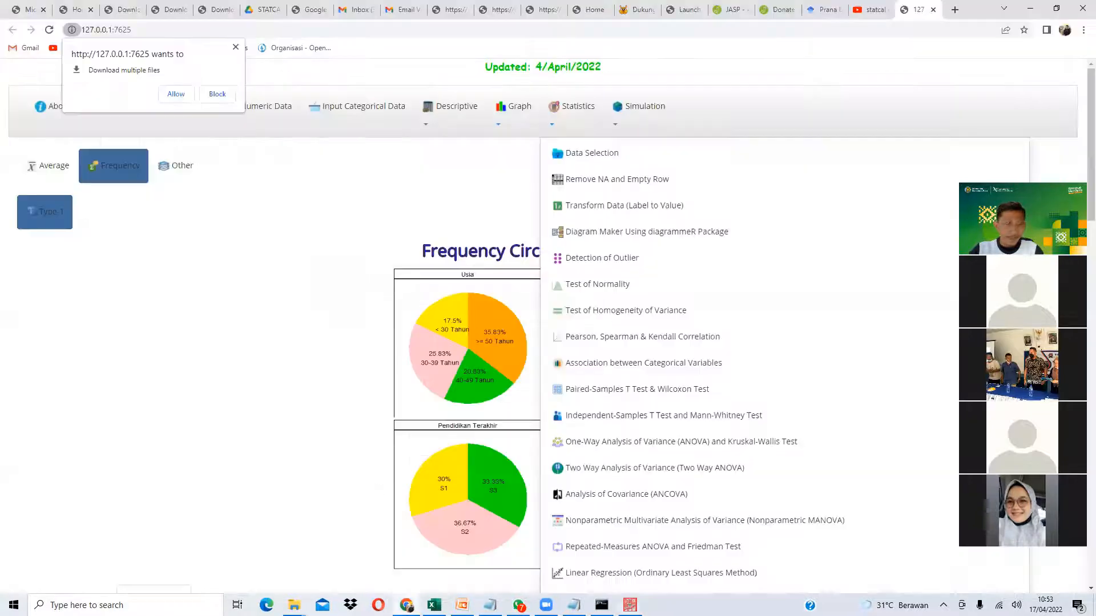
click(276, 265)
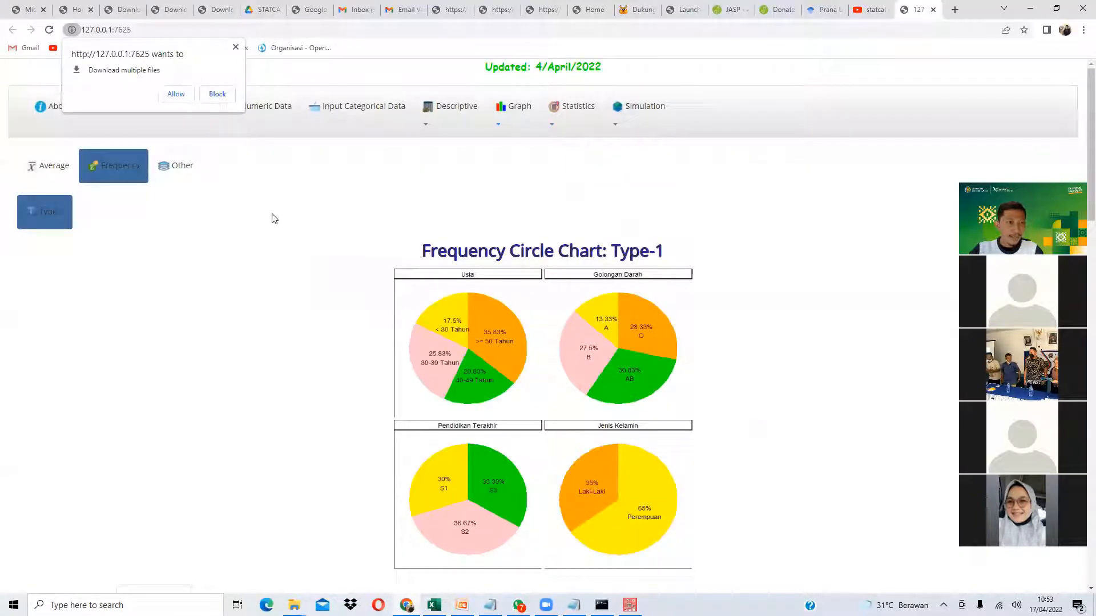
click(235, 48)
click(360, 107)
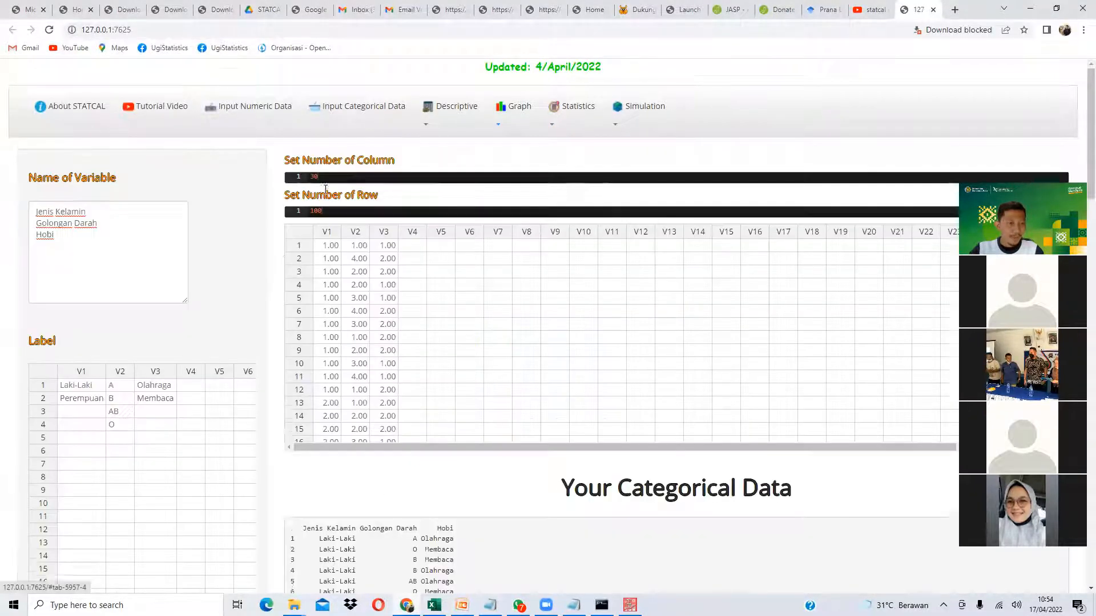
scroll(325, 188, down, 3)
drag(155, 200, 91, 205)
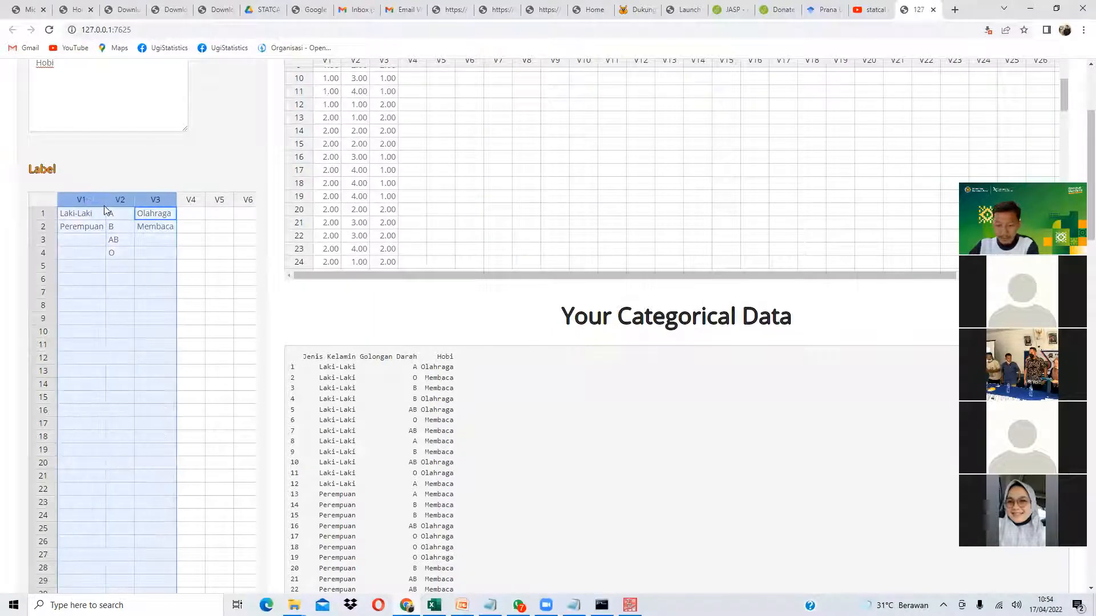
key(Delete)
click(125, 239)
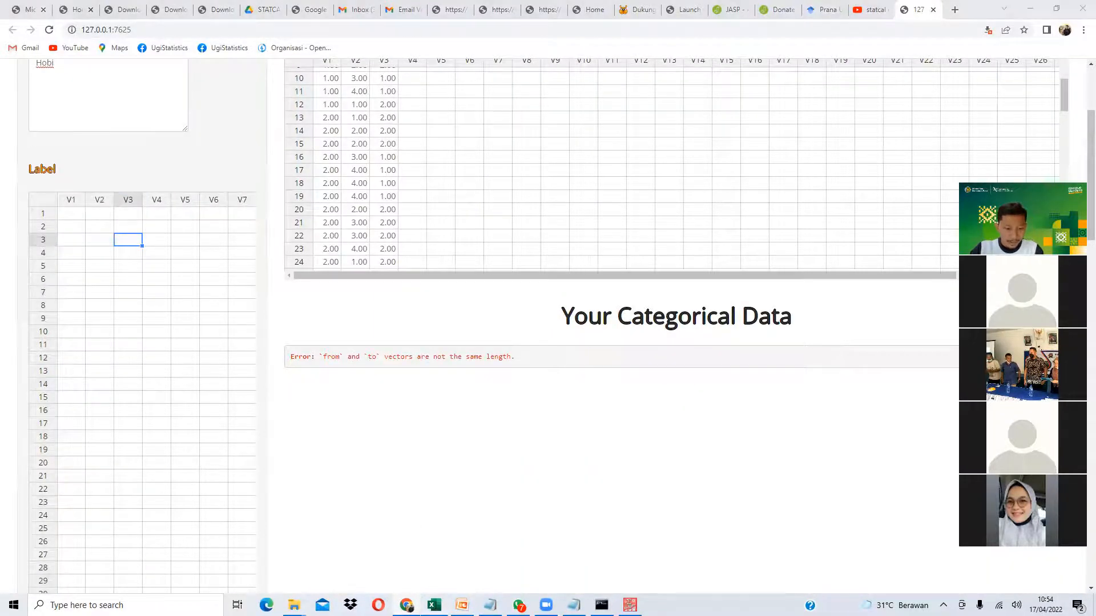
- Copy the label table B42:D45 from Excel and paste it into STATCAL's Label grid
click(434, 605)
drag(86, 466, 188, 496)
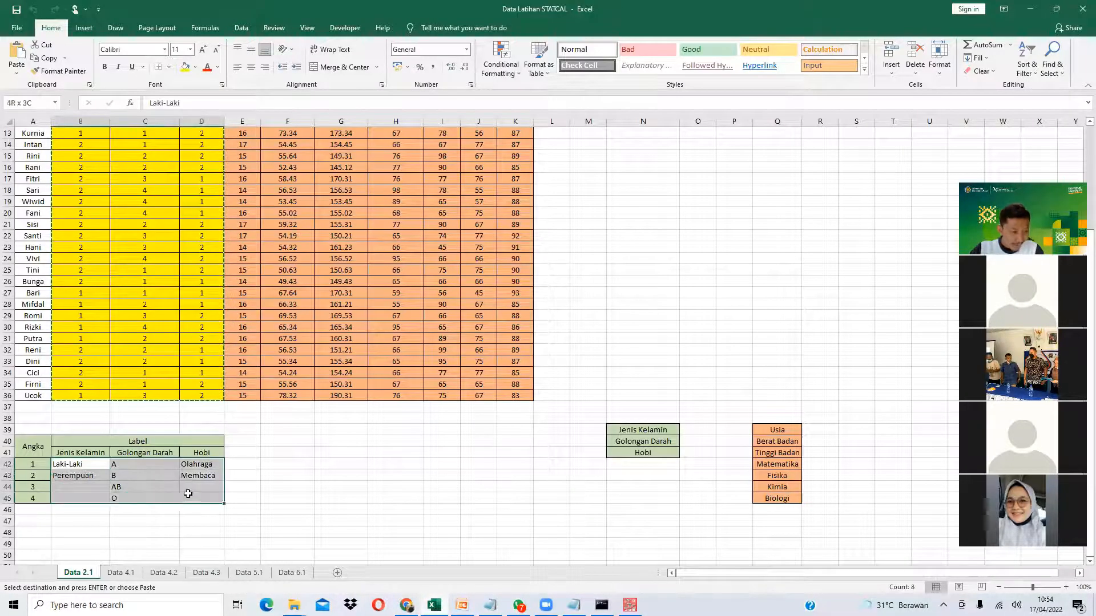
key(ctrl+c)
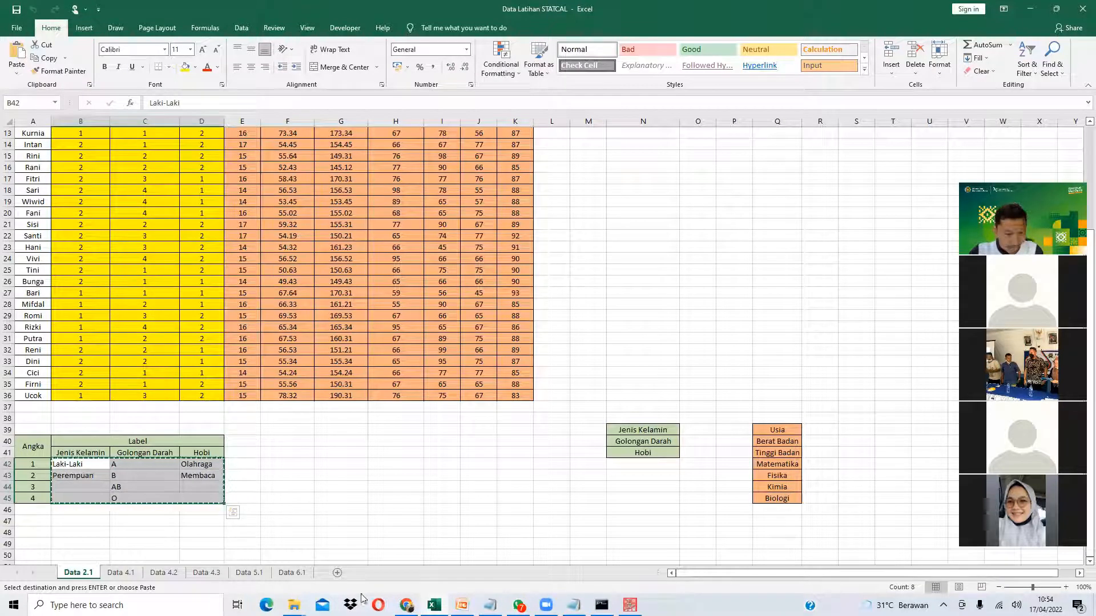
key(alt+Tab)
click(74, 214)
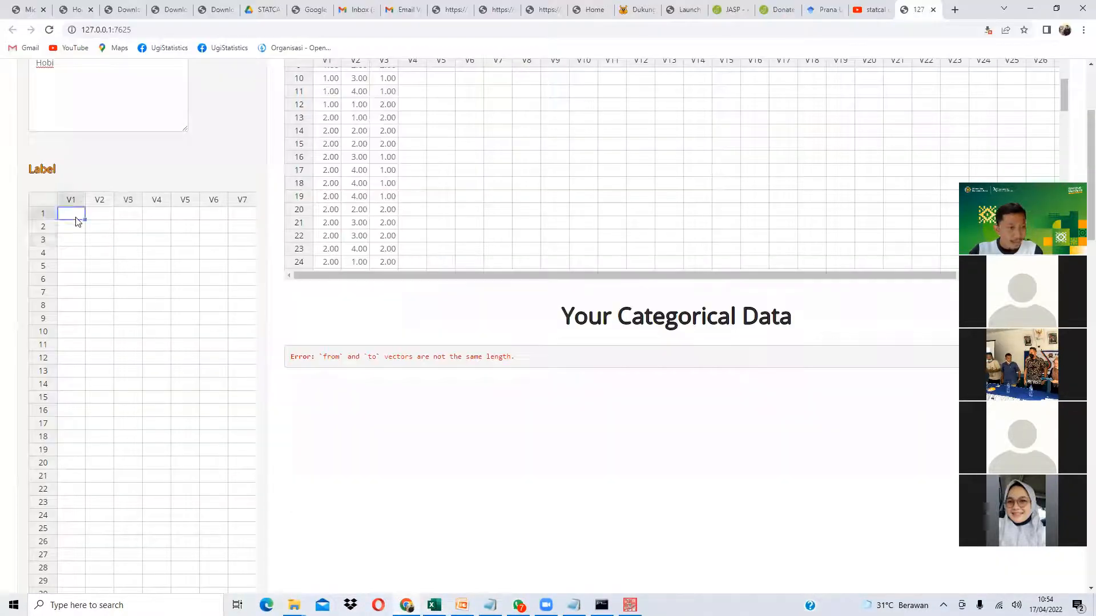
key(ctrl+v)
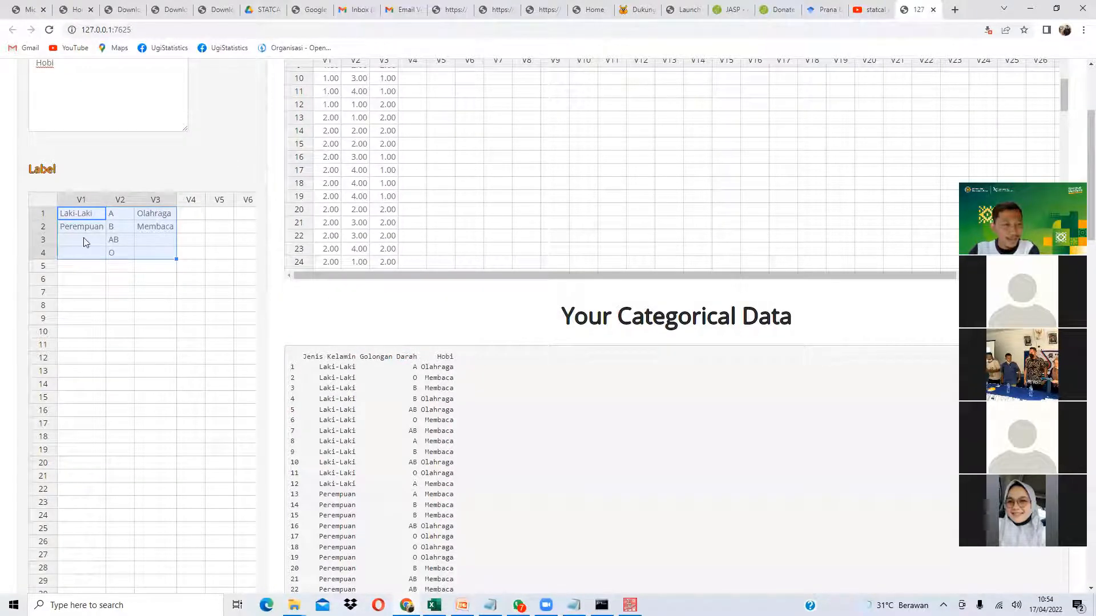
- Show STATCAL's frequency circle charts, then bring up SPSS Statistics' Analyze menu
scroll(407, 387, up, 3)
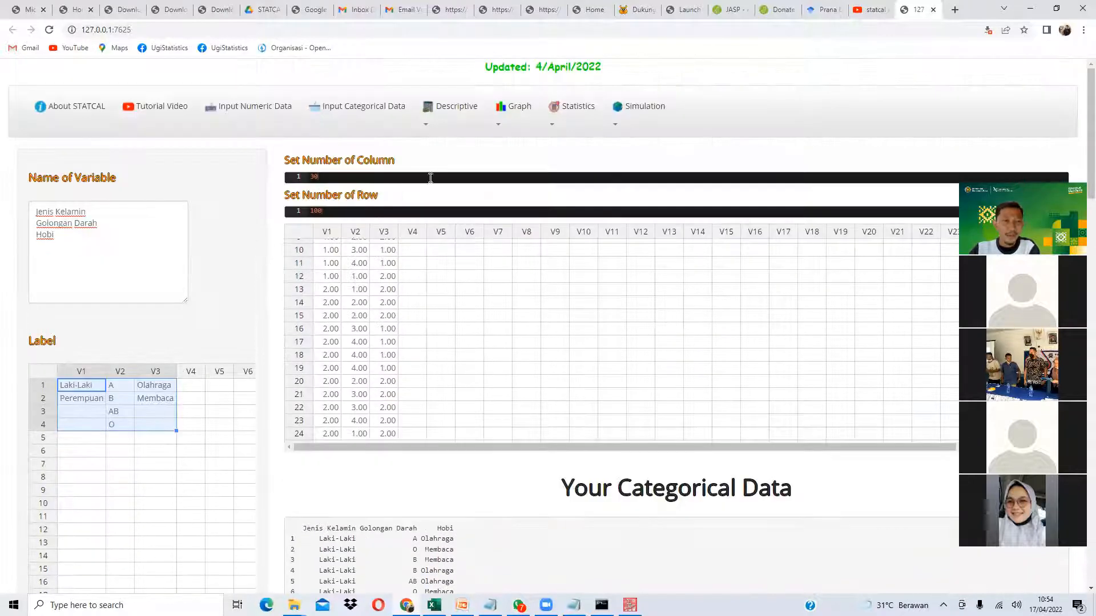
click(518, 113)
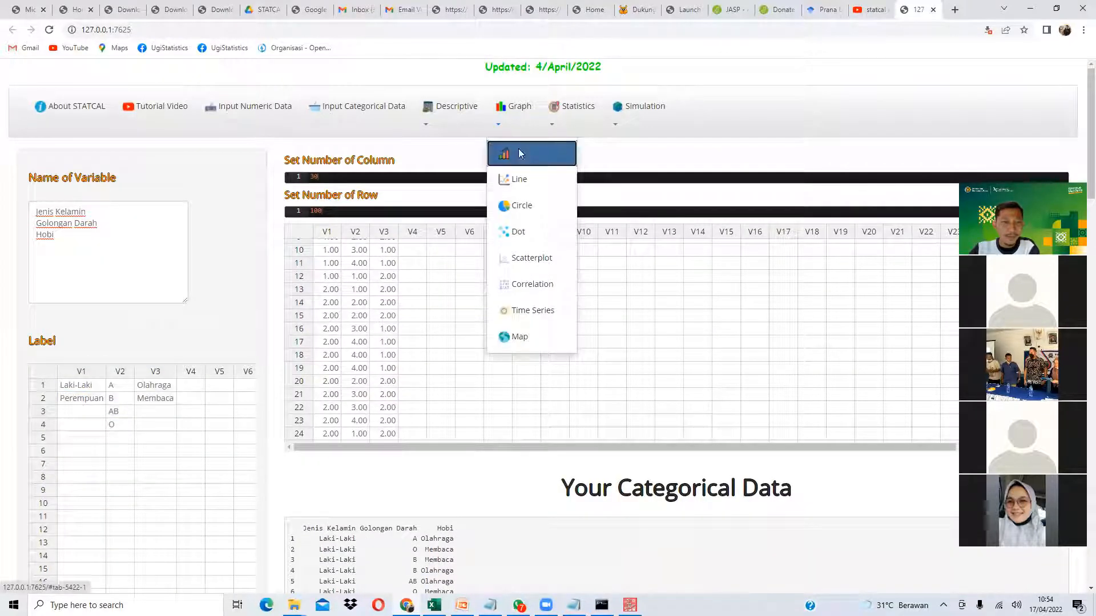
click(518, 151)
click(485, 114)
click(518, 113)
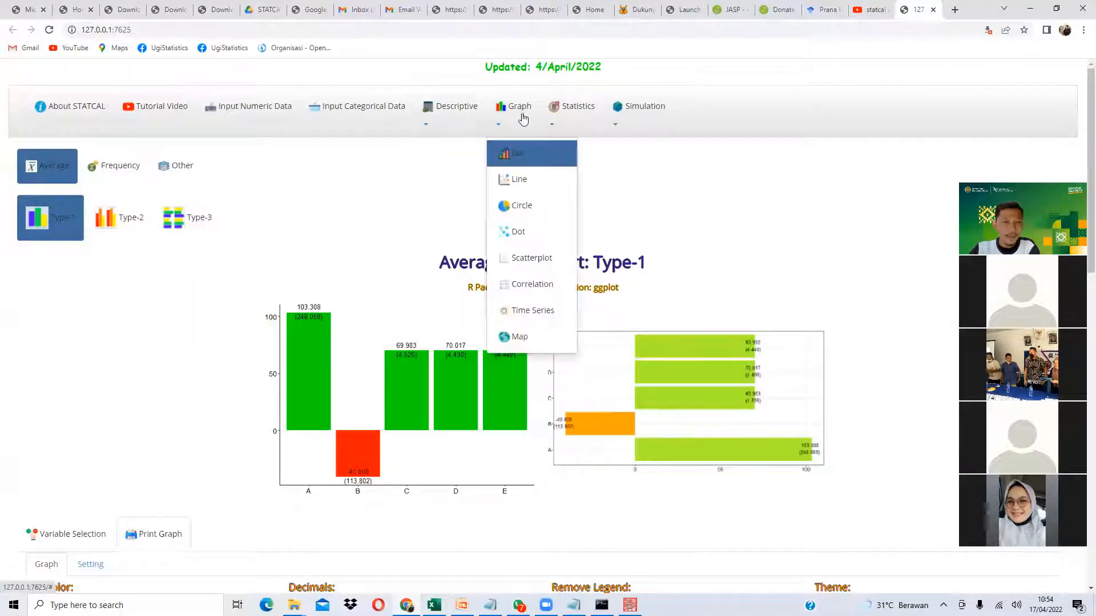
click(502, 205)
scroll(429, 253, down, 10)
scroll(429, 253, down, 4)
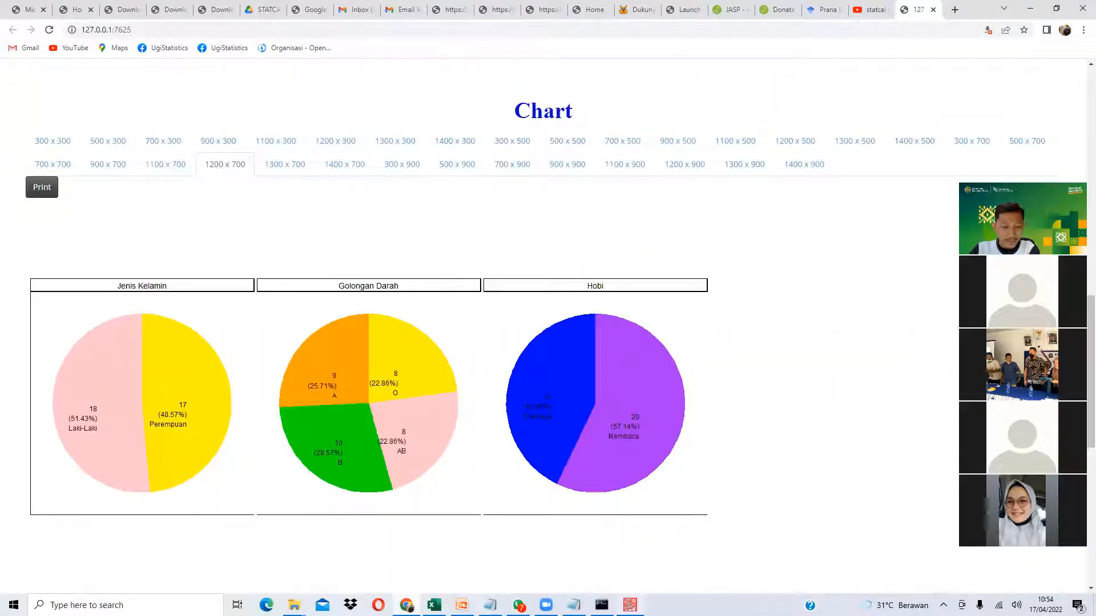
key(alt+Tab)
click(138, 20)
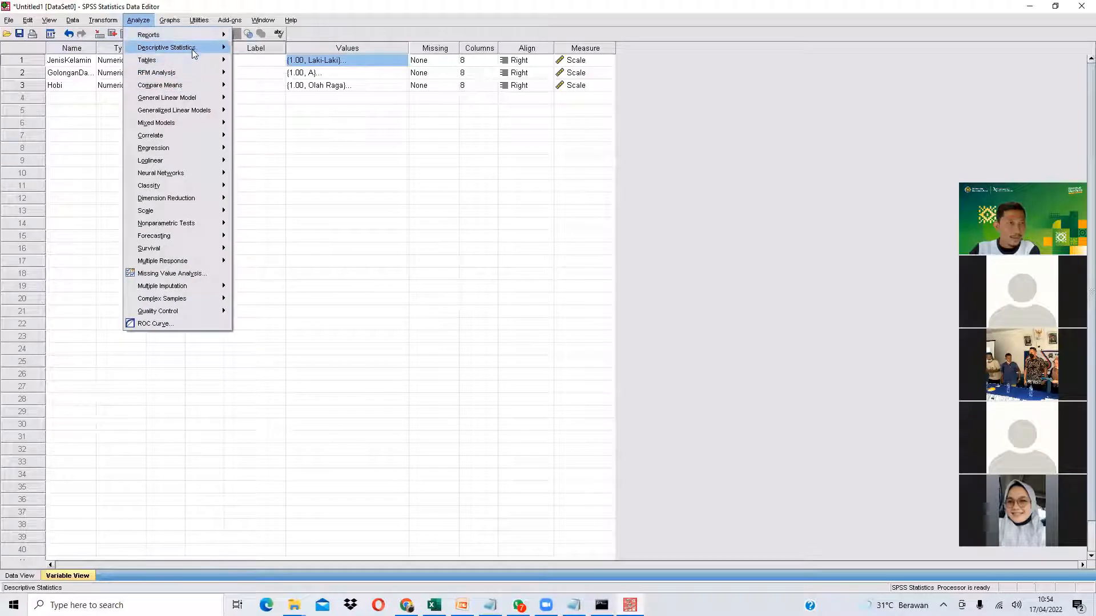
- Run Frequencies on JenisKelamin, GolonganDarah and Hobi with pie charts as chart output
mouse_move(171, 47)
click(259, 47)
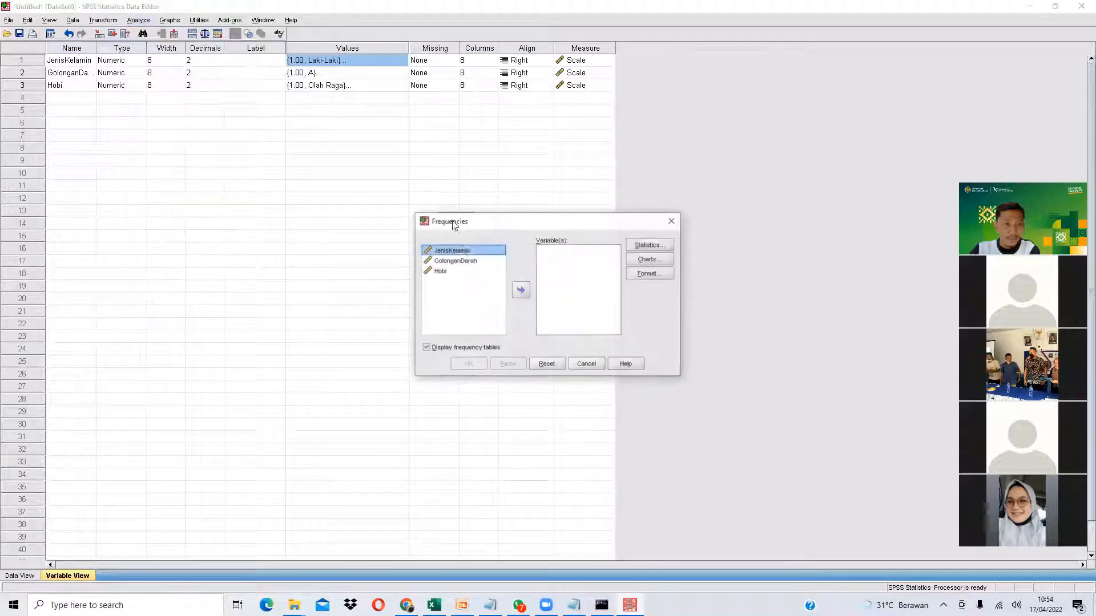
key(ctrl+a)
click(524, 292)
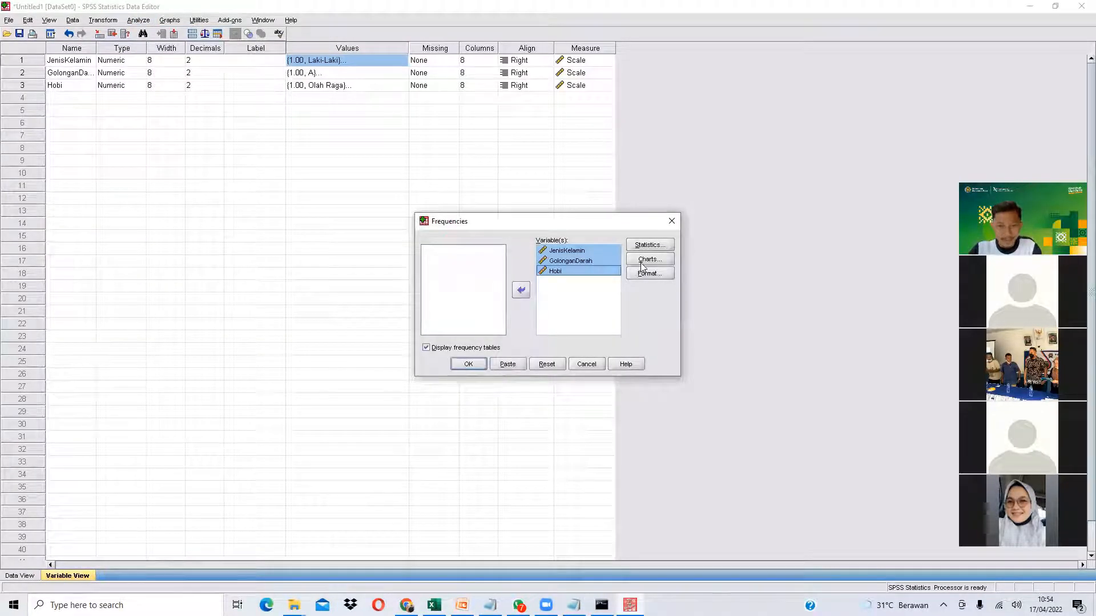
click(642, 263)
click(506, 283)
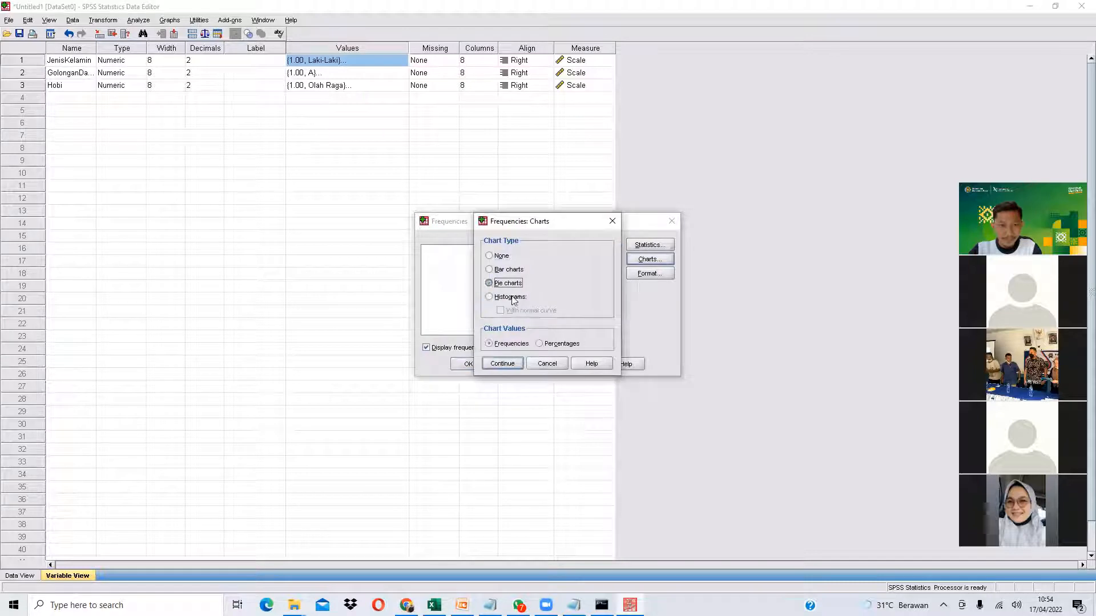
click(502, 364)
click(468, 363)
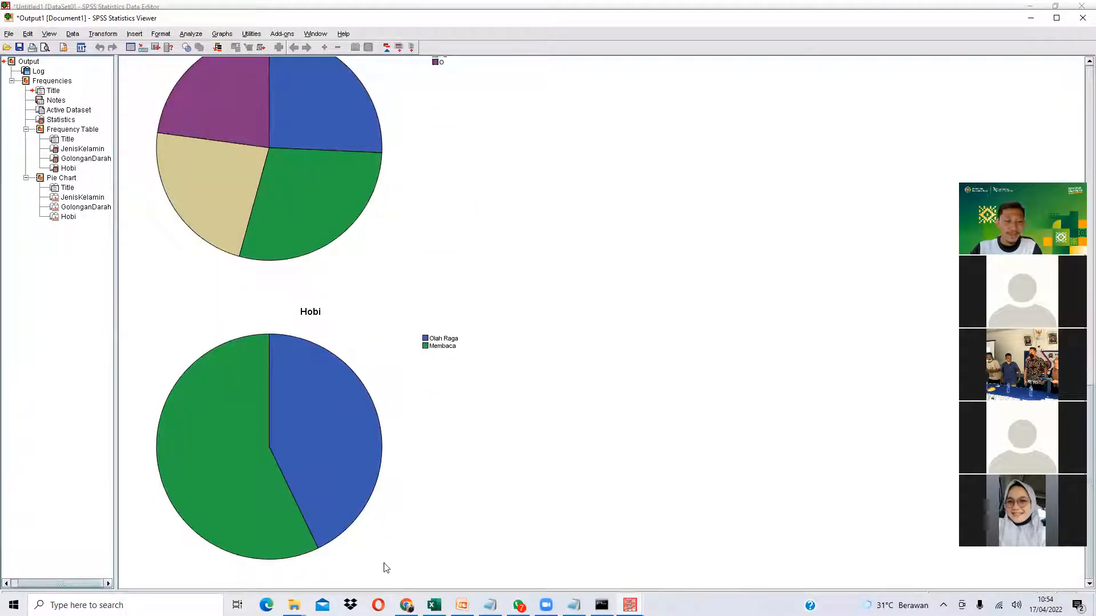
click(406, 605)
- Switch STATCAL's graph type to Bar with the Frequency option
scroll(394, 416, down, 2)
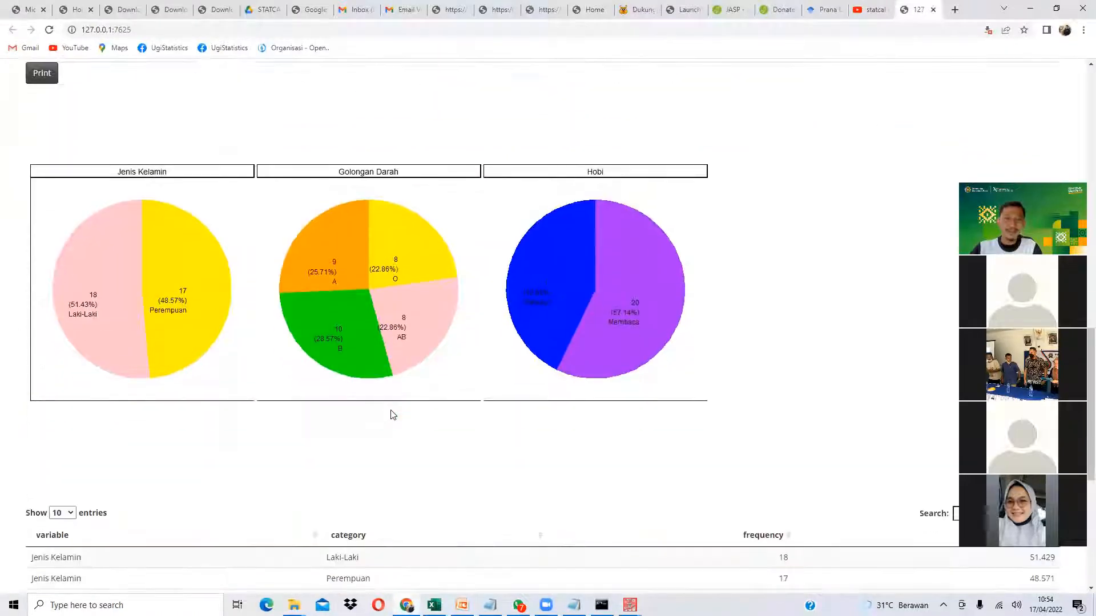
scroll(393, 415, up, 4)
scroll(392, 415, down, 1)
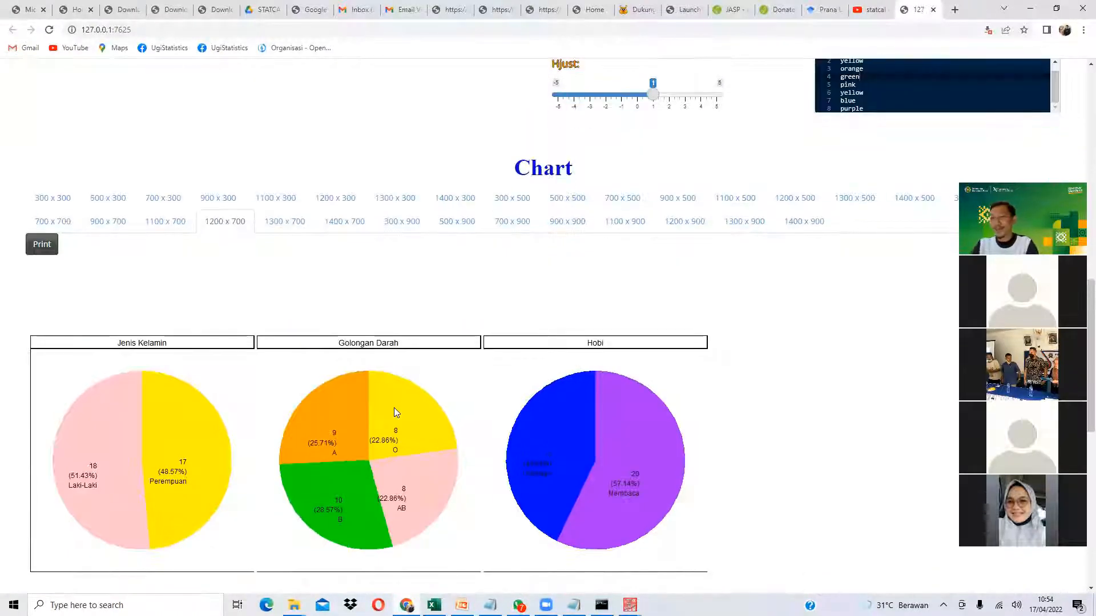
scroll(526, 261, up, 12)
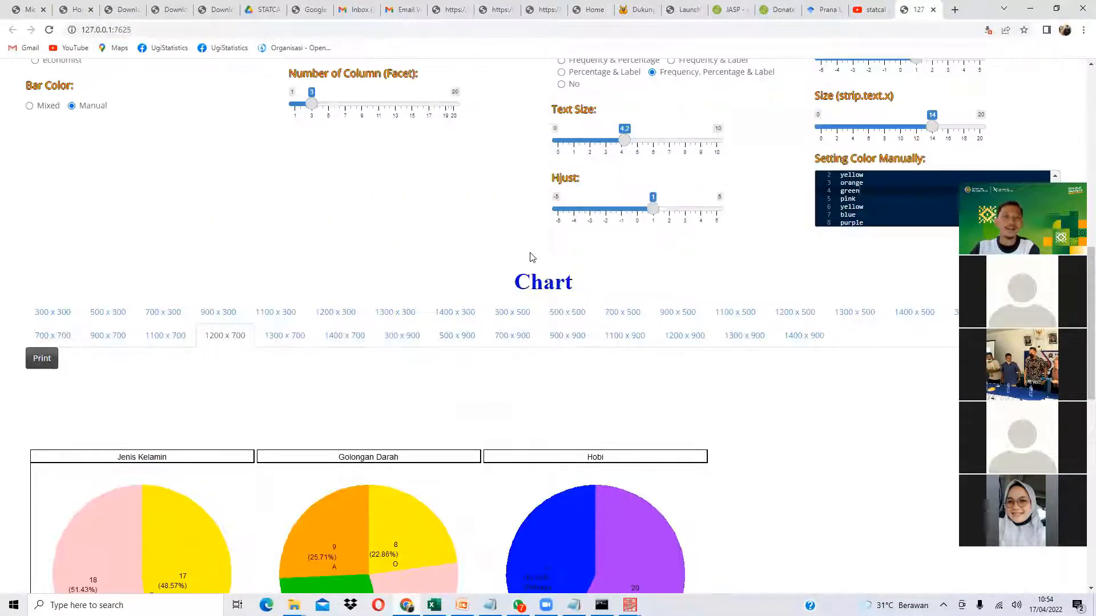
scroll(514, 237, up, 1)
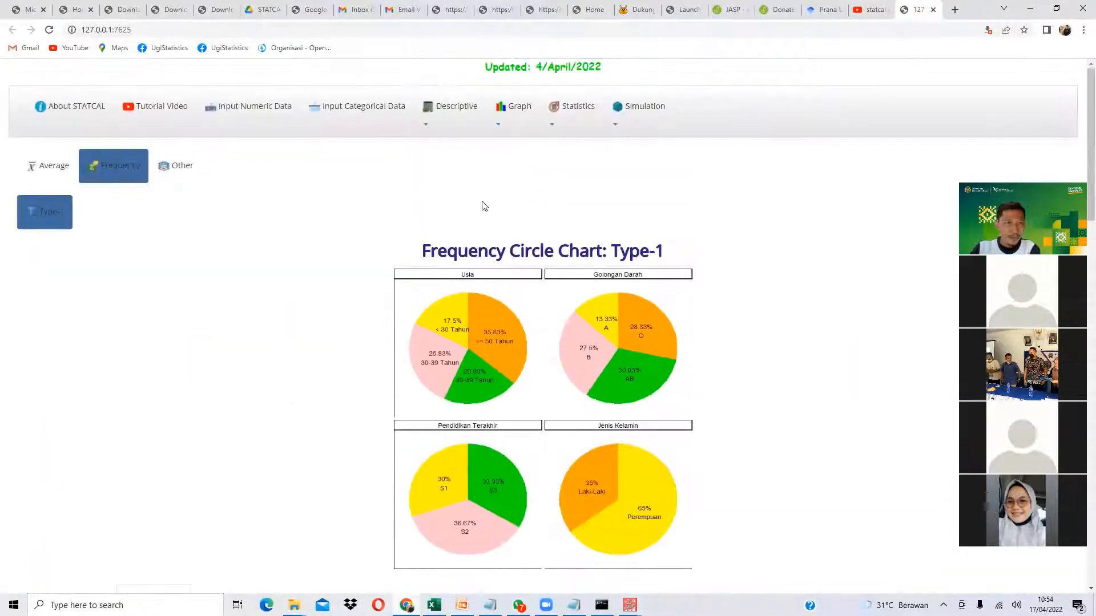
click(502, 122)
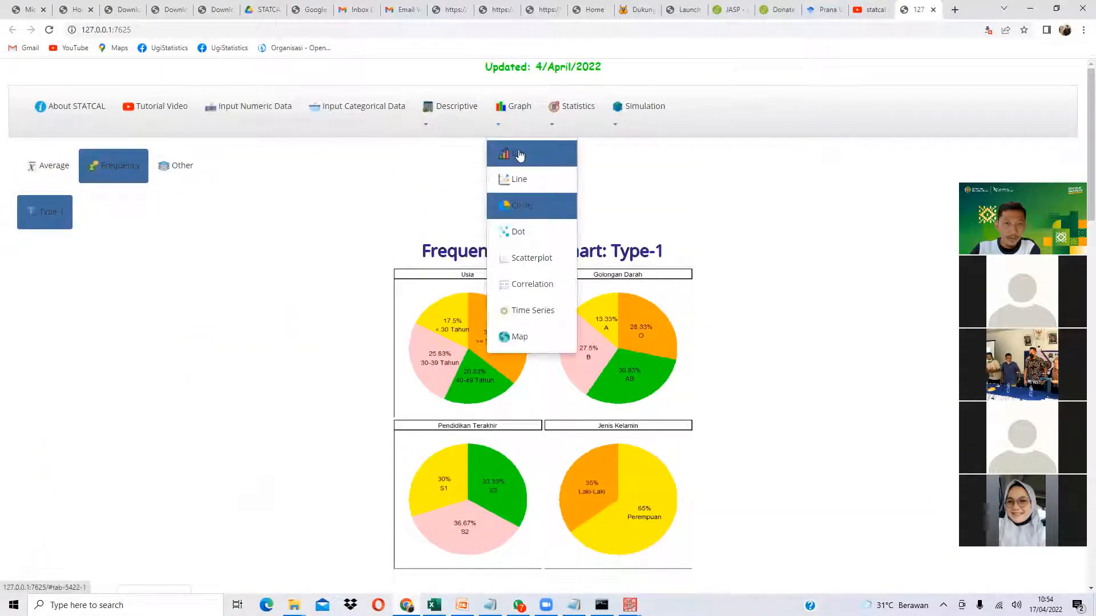
click(520, 155)
click(124, 171)
- Move Jenis Kelamin, Golongan Darah and Hobi into the chart and show the Print Graph settings
scroll(102, 218, down, 4)
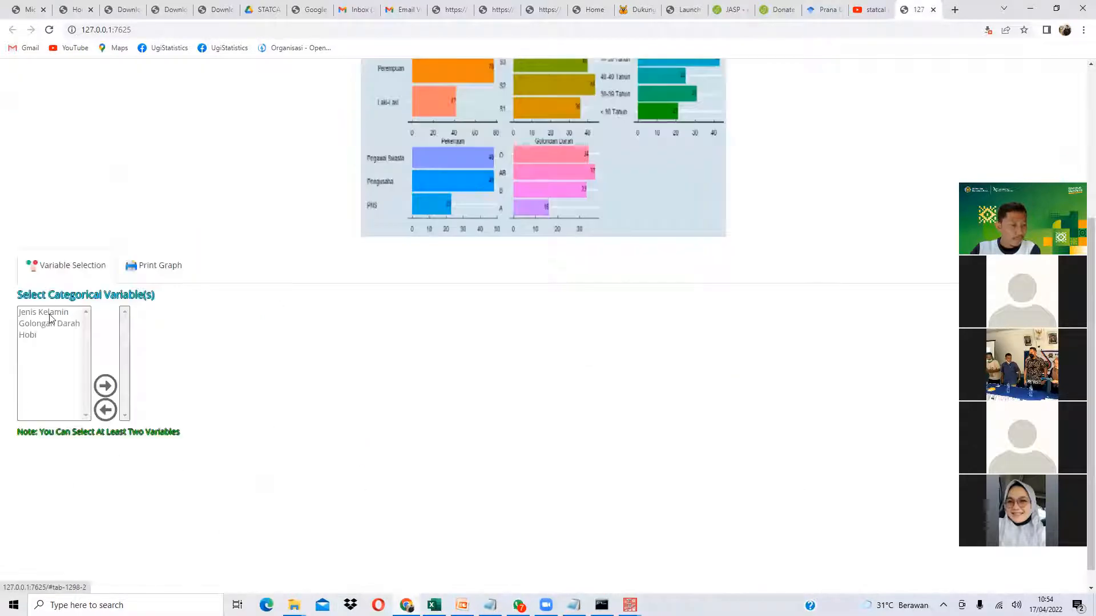
drag(49, 315, 53, 345)
click(101, 393)
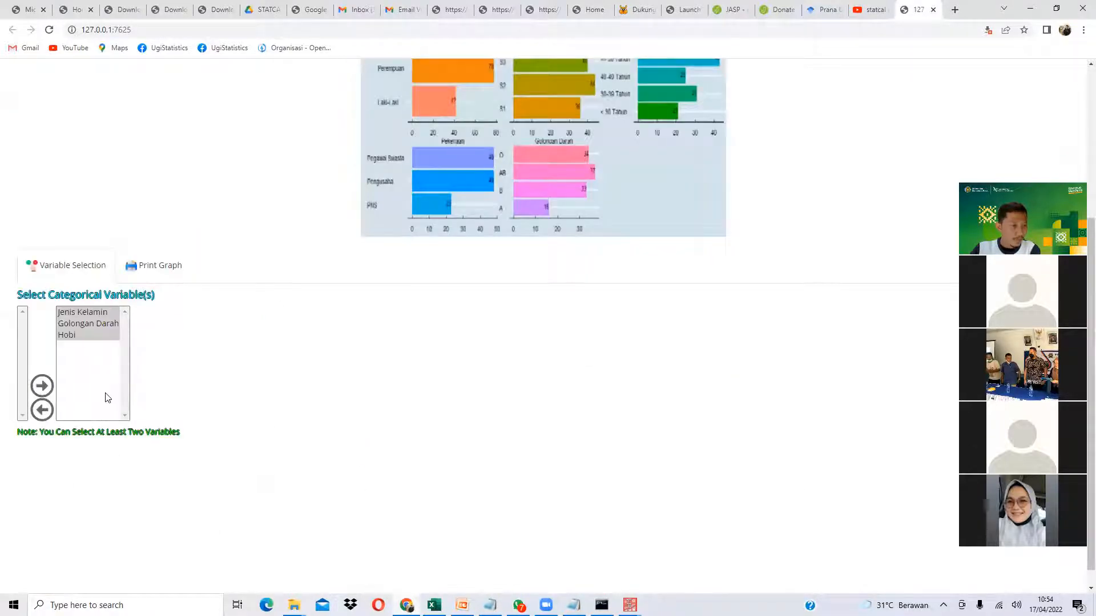
click(147, 273)
scroll(153, 262, down, 10)
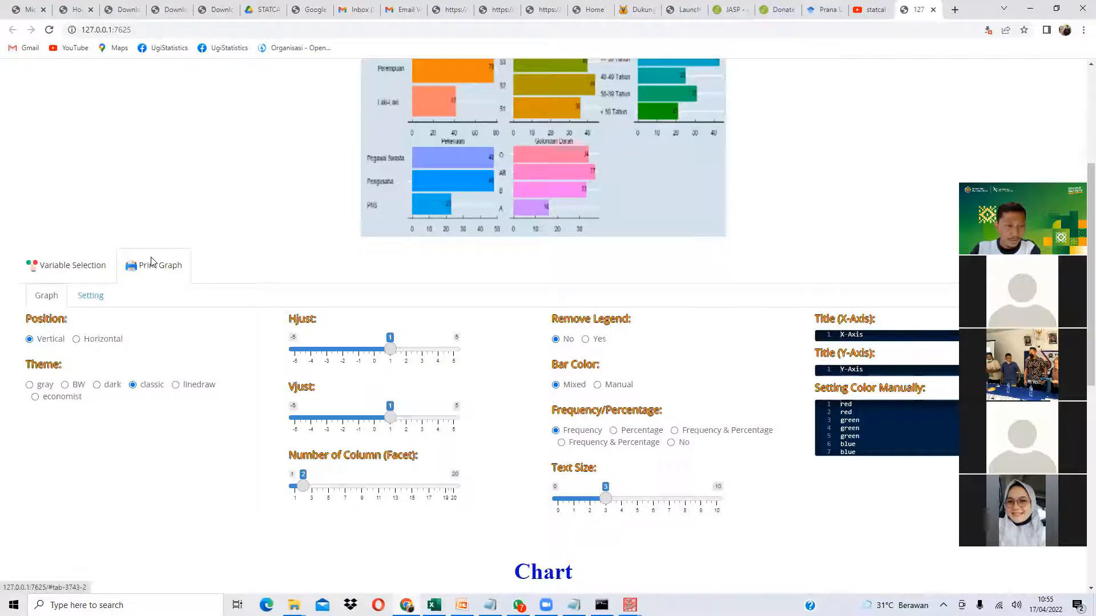
- Hide the legend, lay the facets out in three columns, and size the chart 1100 x 500
scroll(166, 266, up, 2)
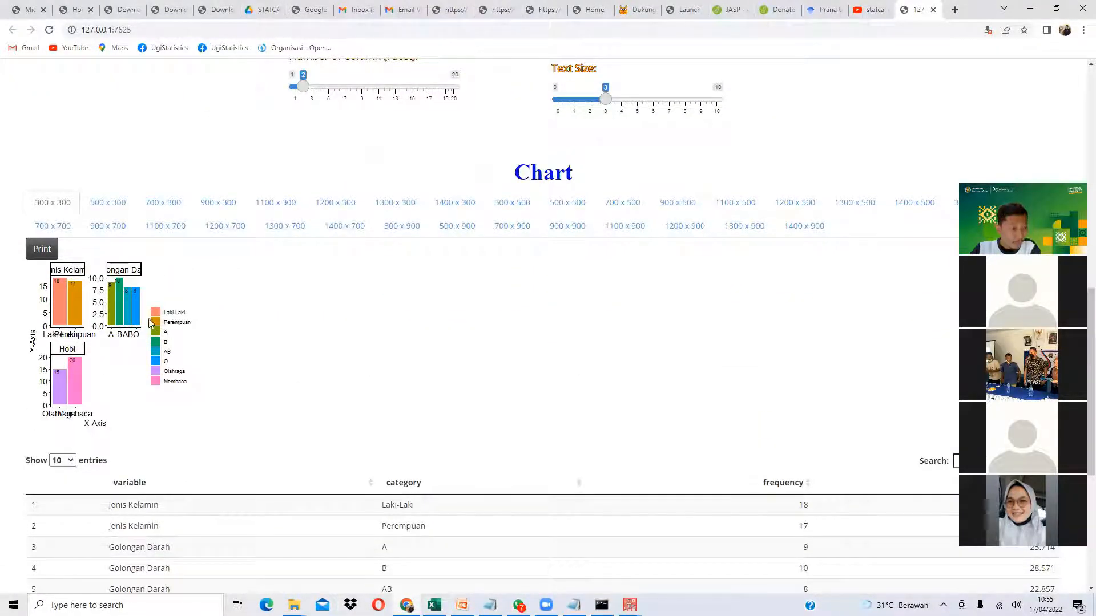
scroll(388, 232, up, 3)
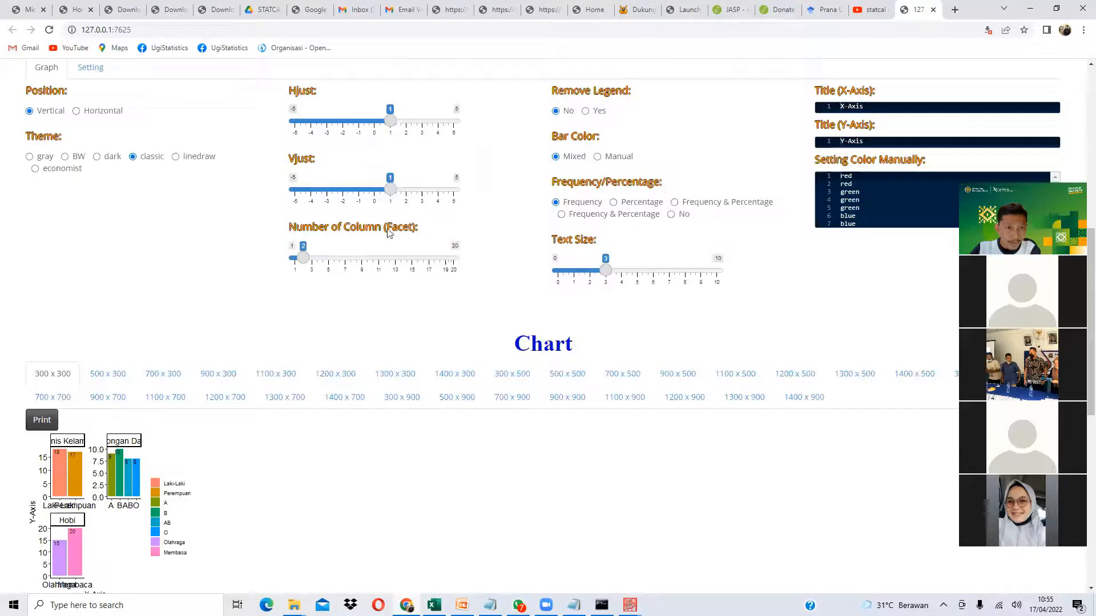
click(598, 111)
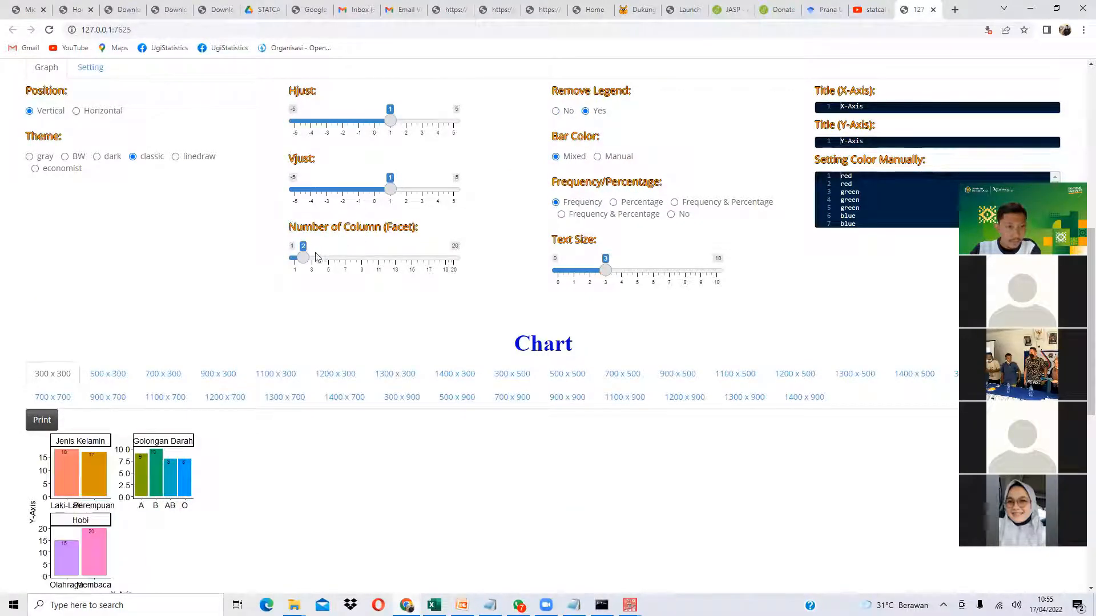
drag(303, 258, 311, 260)
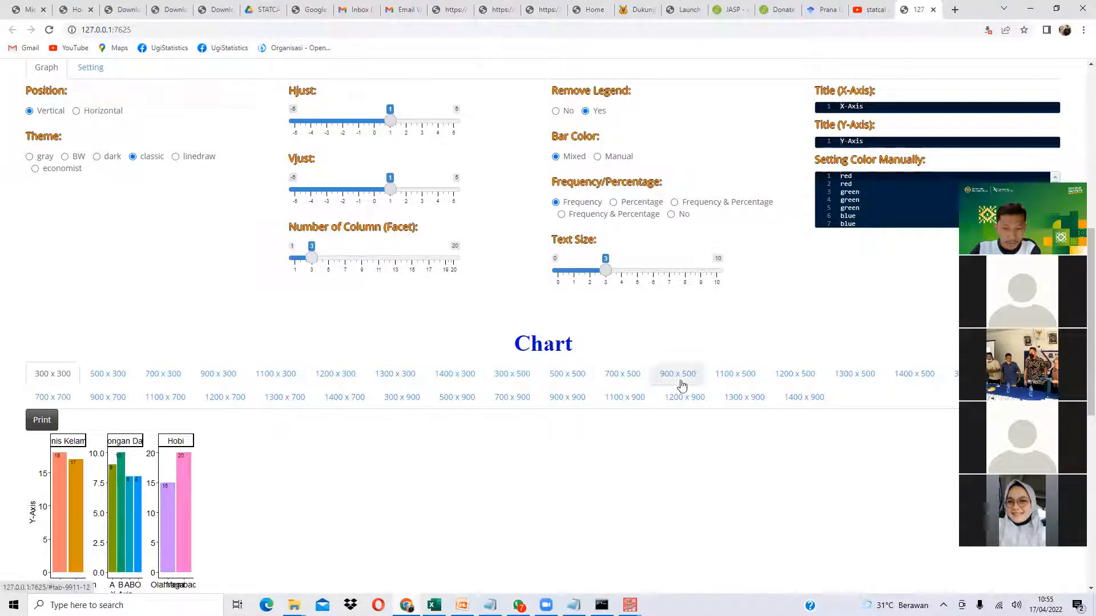
click(734, 380)
scroll(472, 283, down, 3)
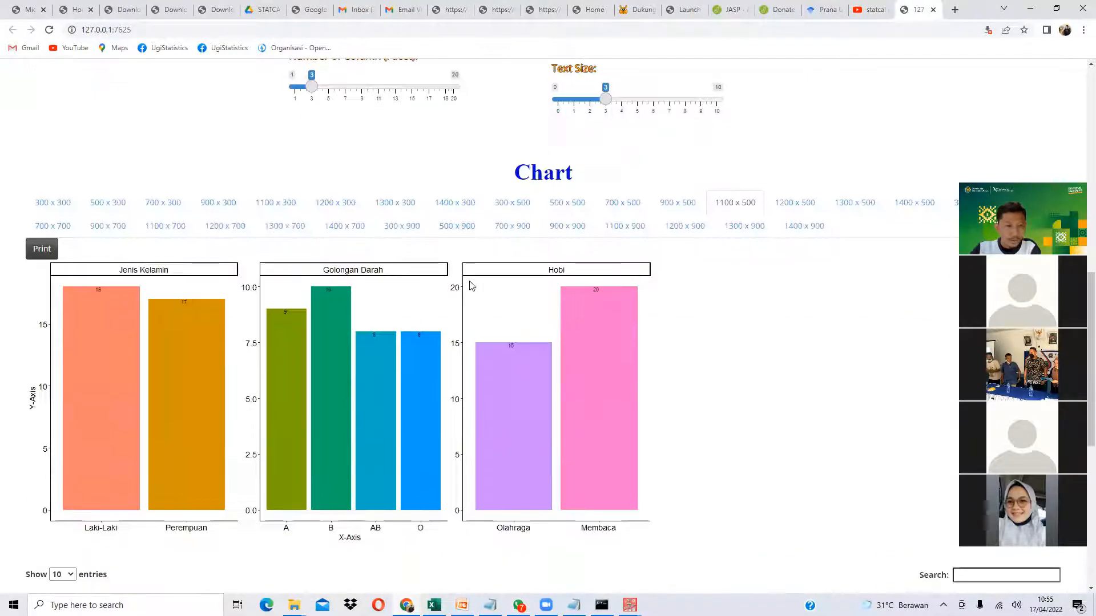
scroll(469, 286, up, 3)
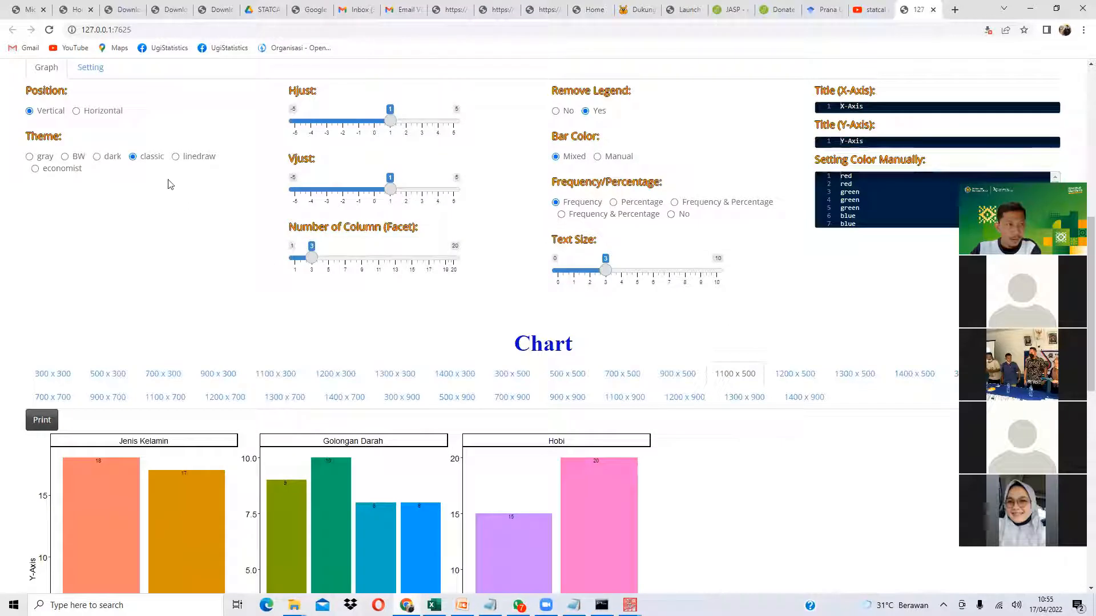
- Apply the economist theme, enlarge the bar value labels, and remove the Y-axis title
click(72, 173)
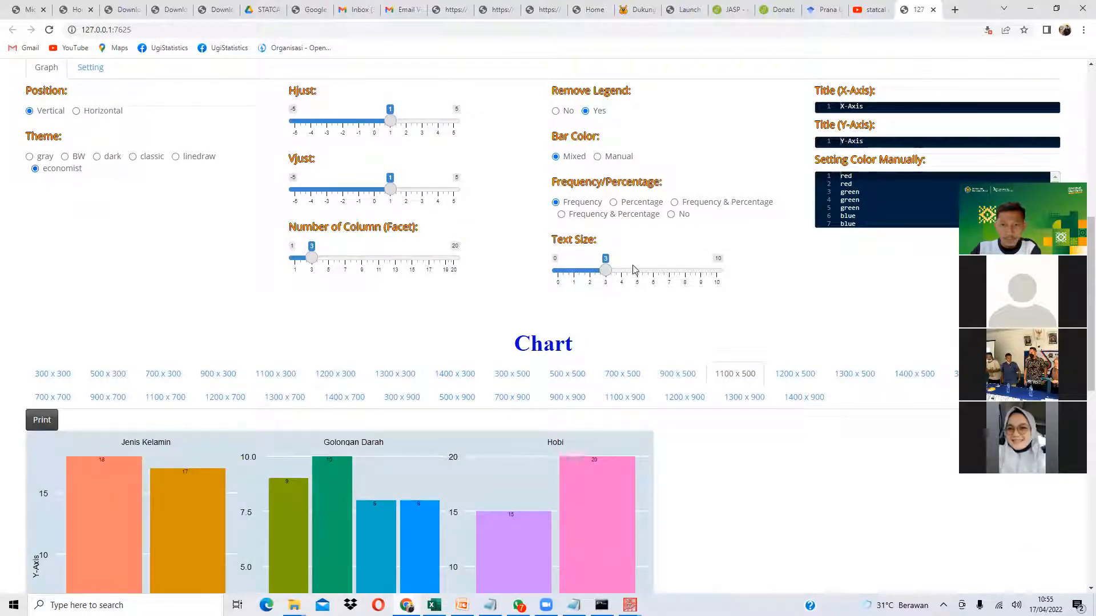
drag(610, 274, 646, 279)
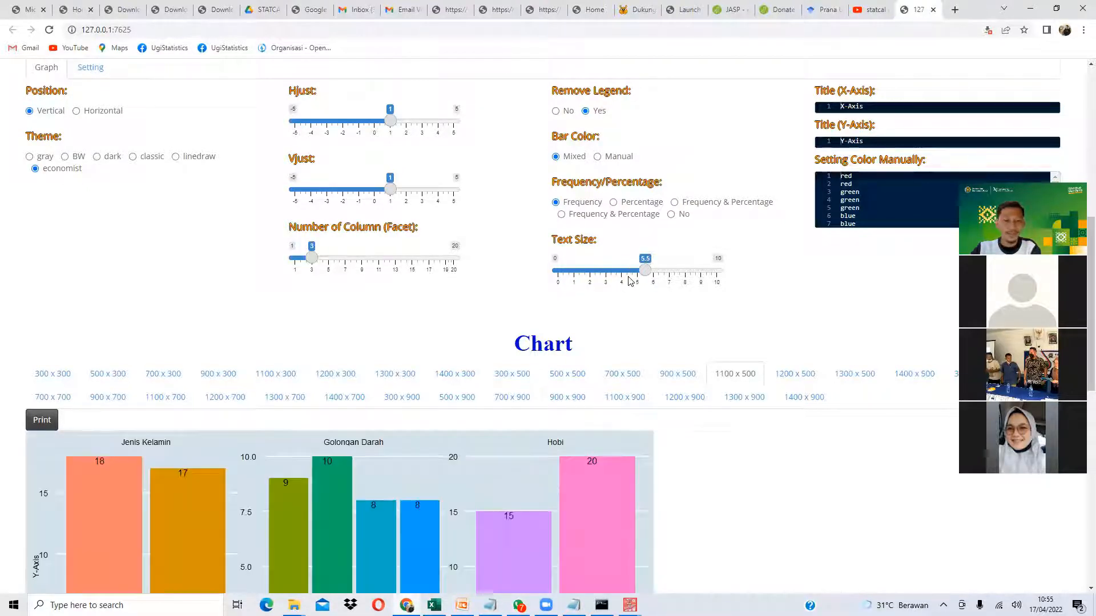
scroll(233, 325, down, 2)
scroll(144, 355, down, 1)
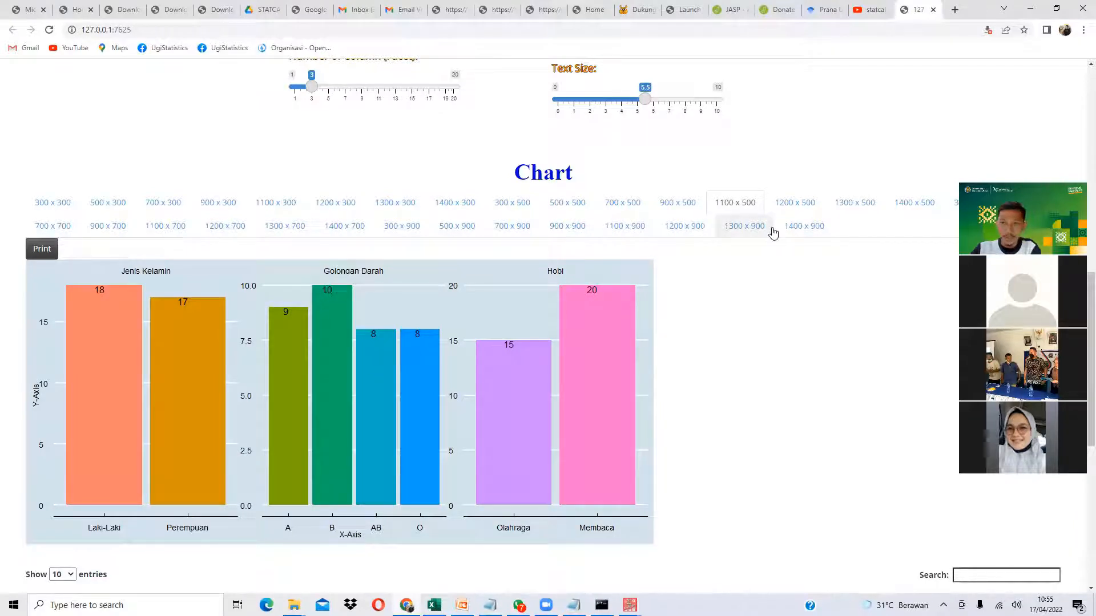
scroll(773, 227, up, 1)
scroll(406, 482, down, 3)
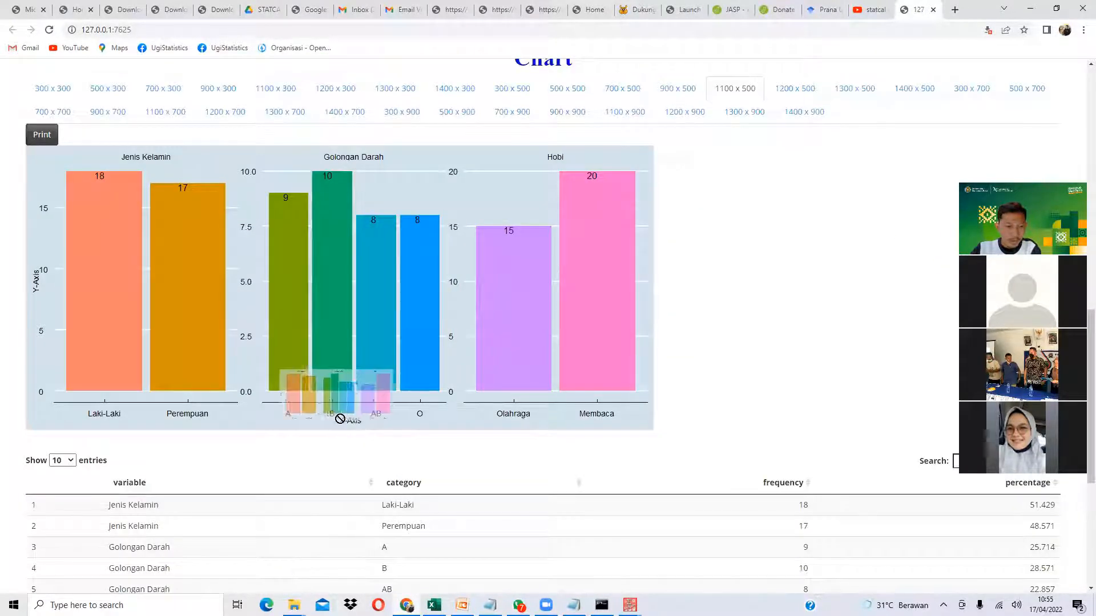
scroll(729, 282, up, 4)
key(ctrl+a)
key(BackSpace)
scroll(879, 131, up, 3)
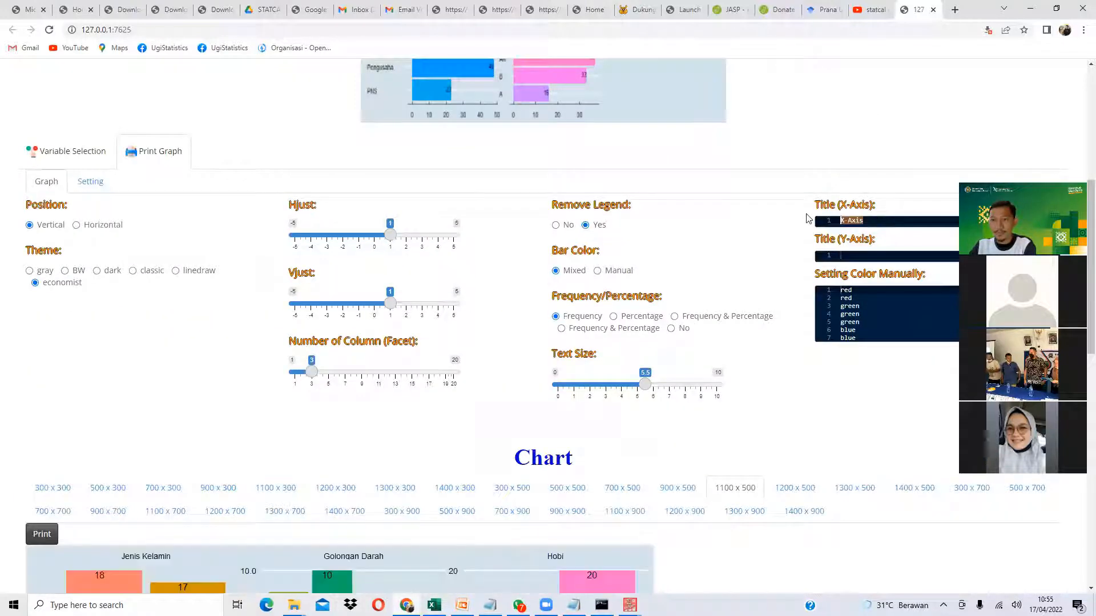
scroll(647, 312, down, 5)
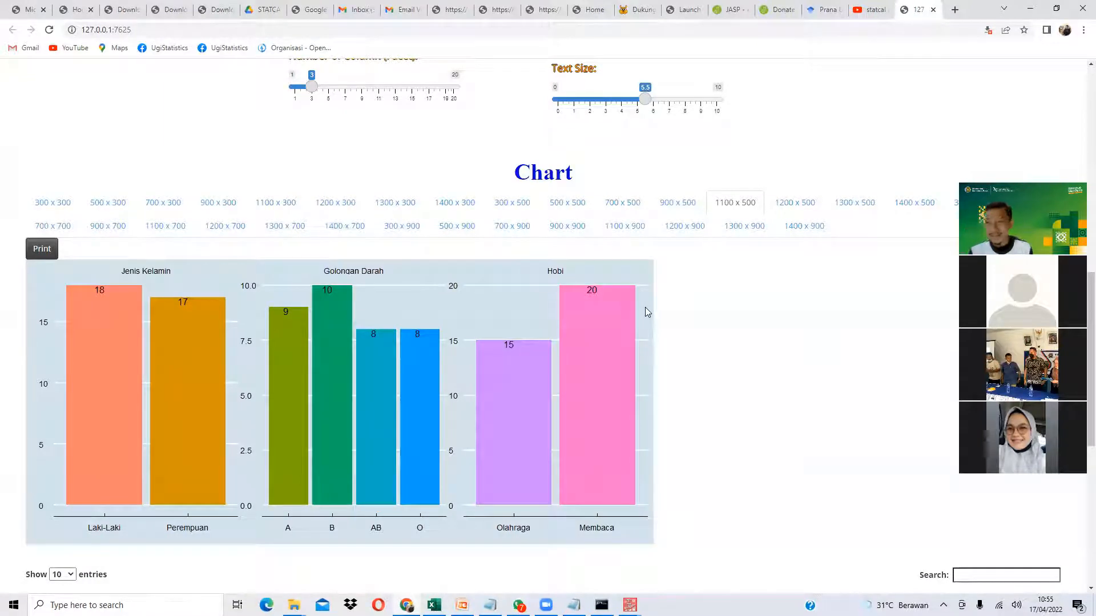
scroll(647, 312, up, 15)
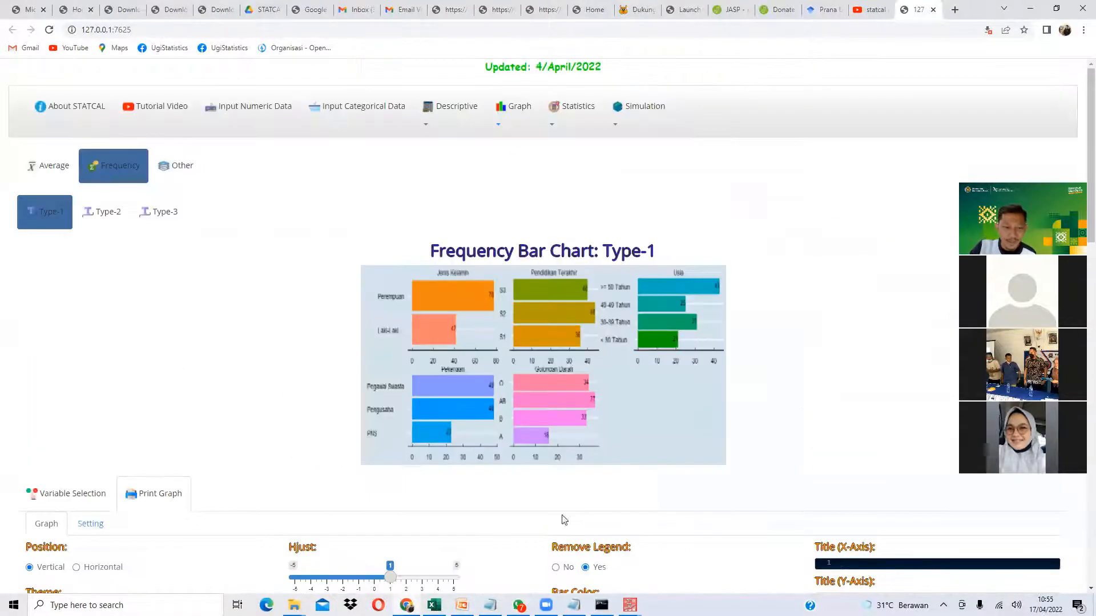
- Glance at the agenda slide and the SPSS output viewer, then minimise SPSS
key(alt+Tab)
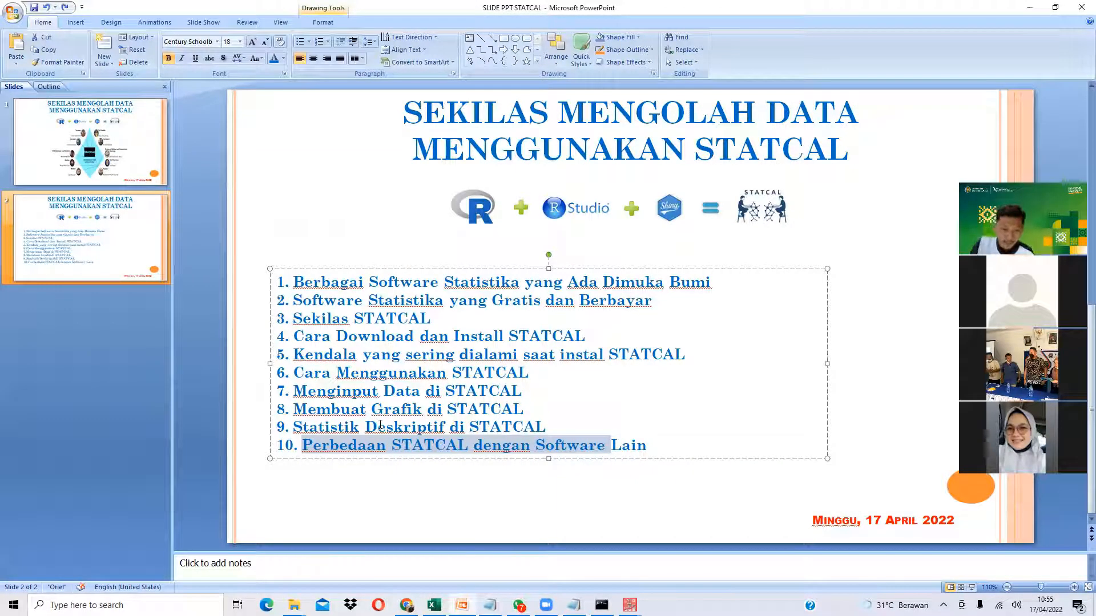
key(alt+Tab)
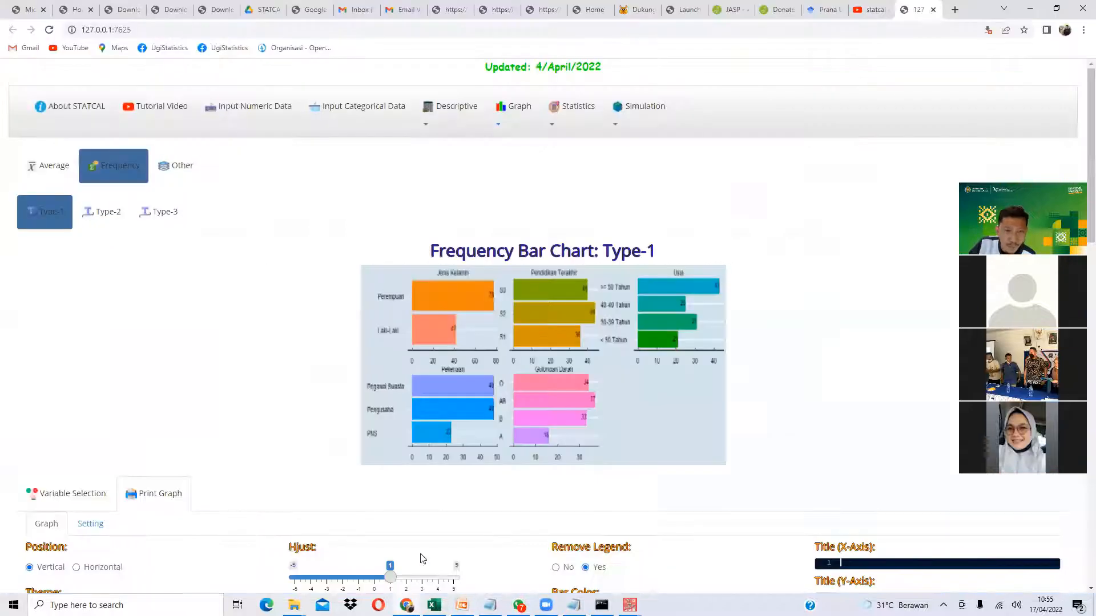
scroll(345, 337, down, 10)
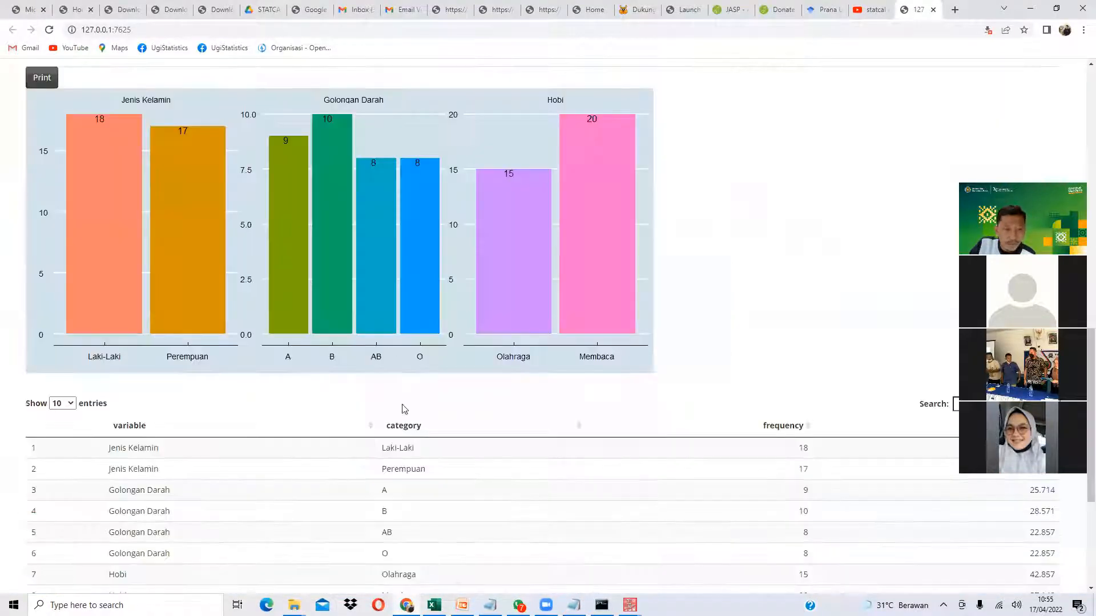
scroll(574, 337, up, 1)
scroll(574, 337, up, 3)
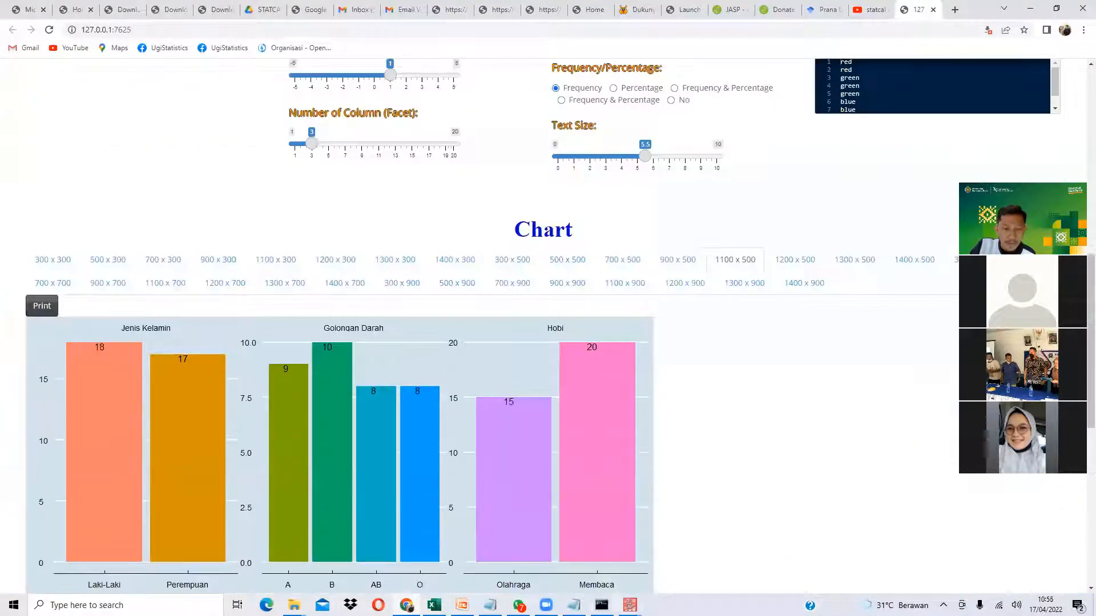
mouse_move(630, 604)
click(570, 557)
scroll(444, 251, up, 10)
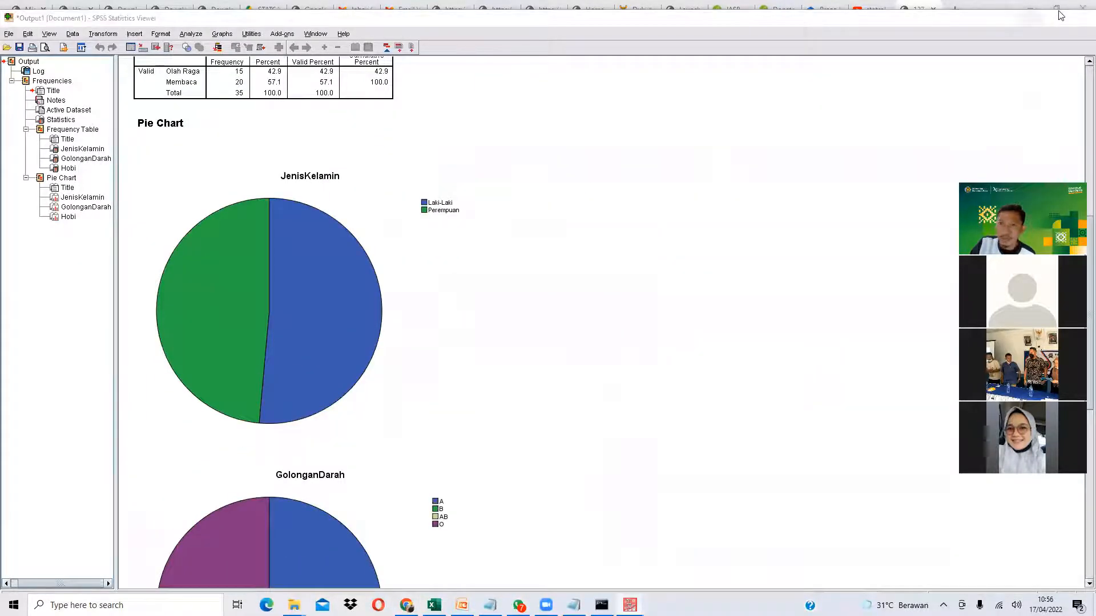
click(1031, 18)
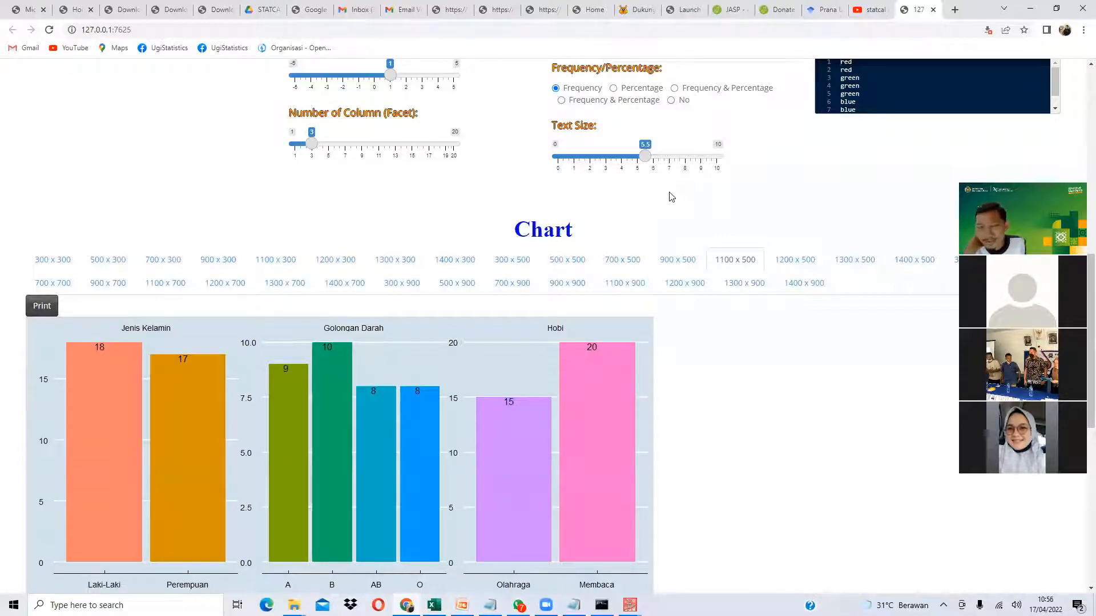
- Go to the YouTube tab with the 'statcal official channel' search results
scroll(672, 197, up, 9)
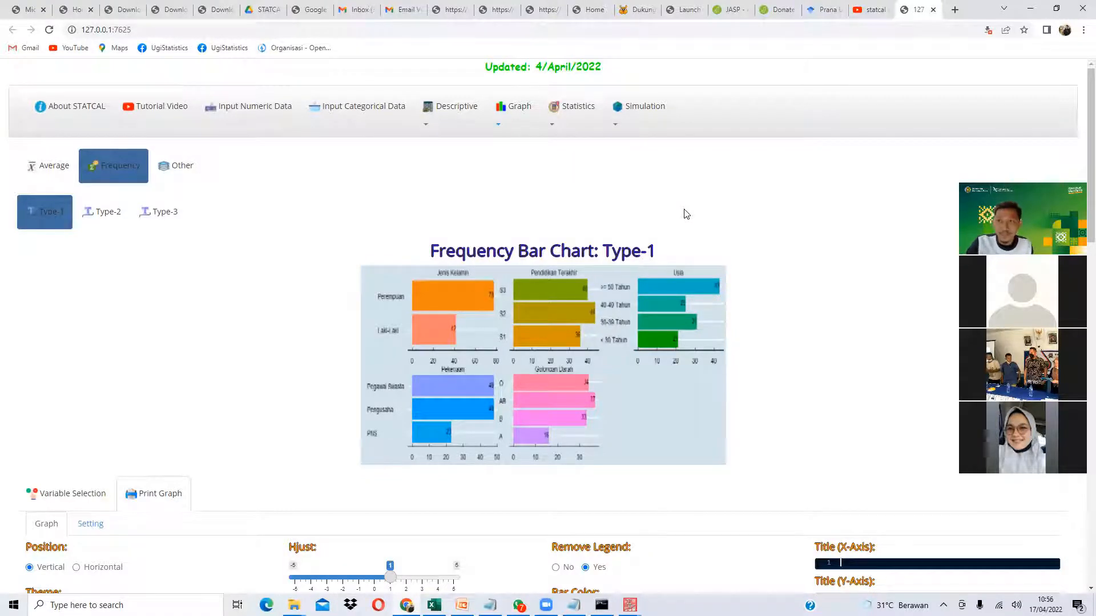
click(867, 6)
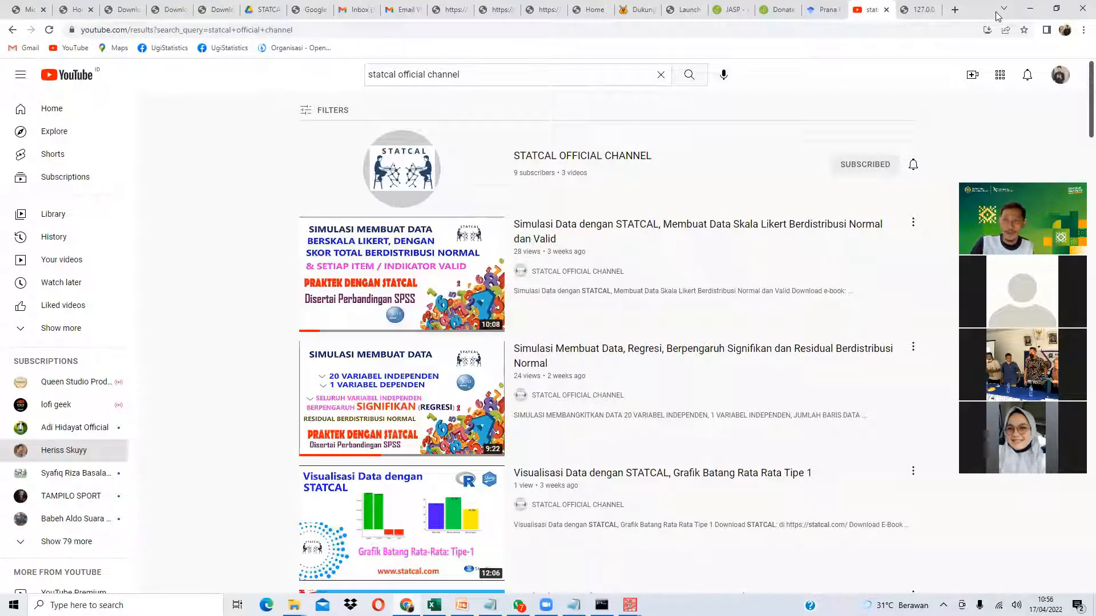
- Return to the 127.0.0.1:7625 tab showing STATCAL's Frequency Bar Chart: Type-1 page
click(912, 12)
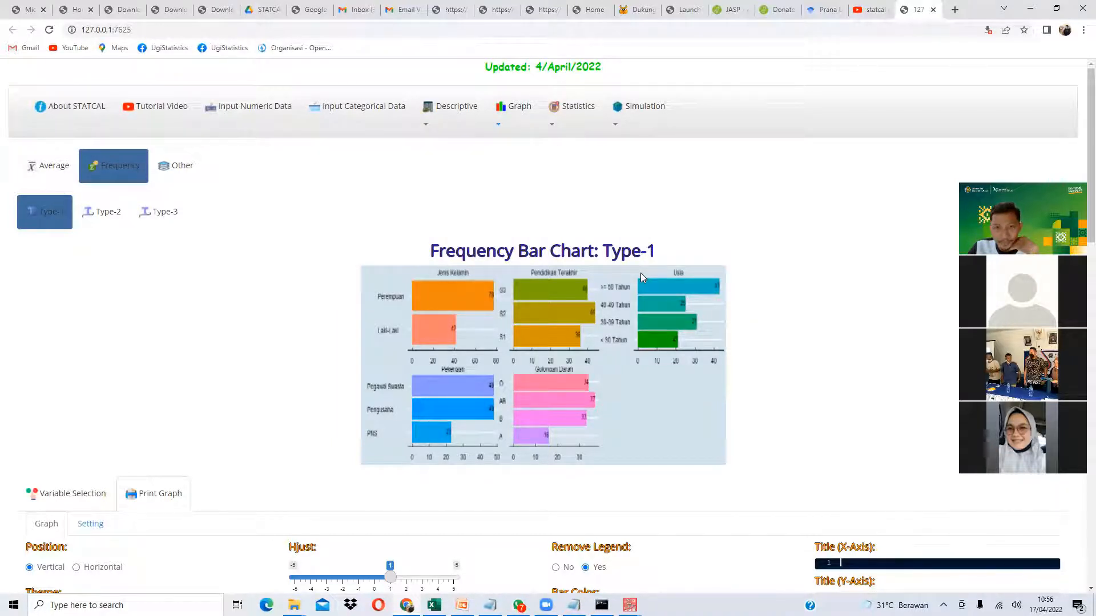
scroll(642, 277, down, 4)
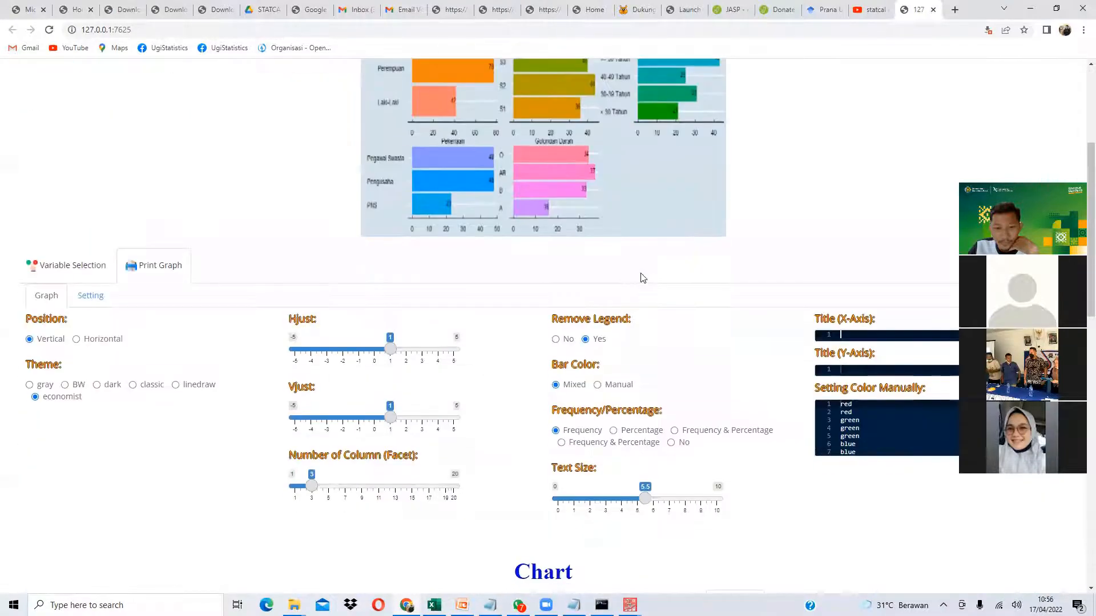
scroll(641, 277, down, 4)
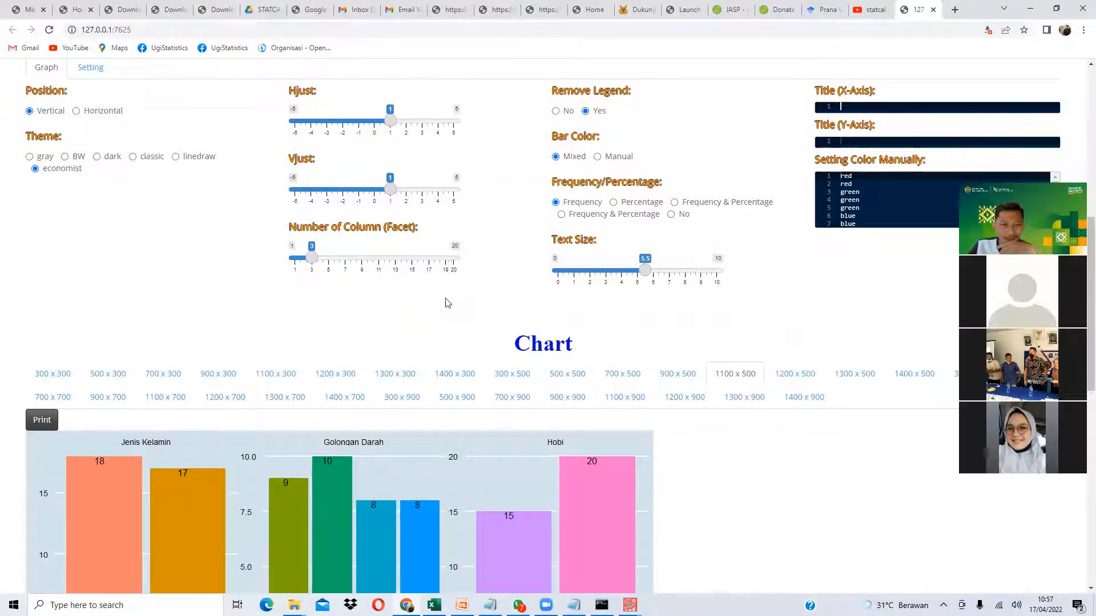
scroll(196, 393, down, 2)
scroll(399, 256, up, 1)
scroll(245, 325, down, 1)
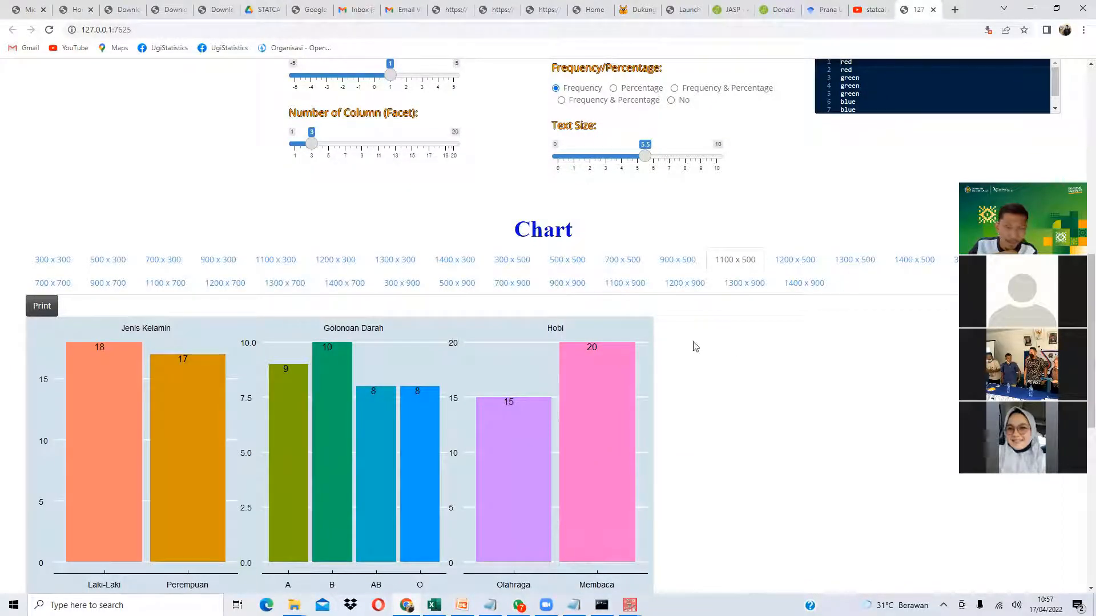
scroll(669, 321, up, 4)
- Set Bar Color to Manual and try editing the colour list, then undo the change
click(597, 270)
click(885, 327)
key(ctrl+a)
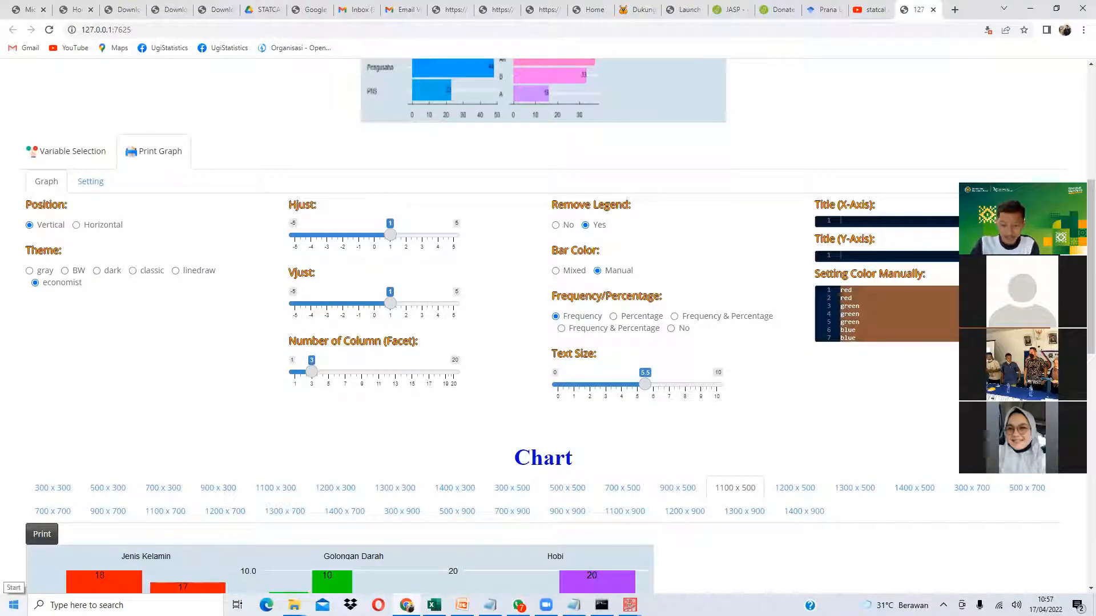
text(red)
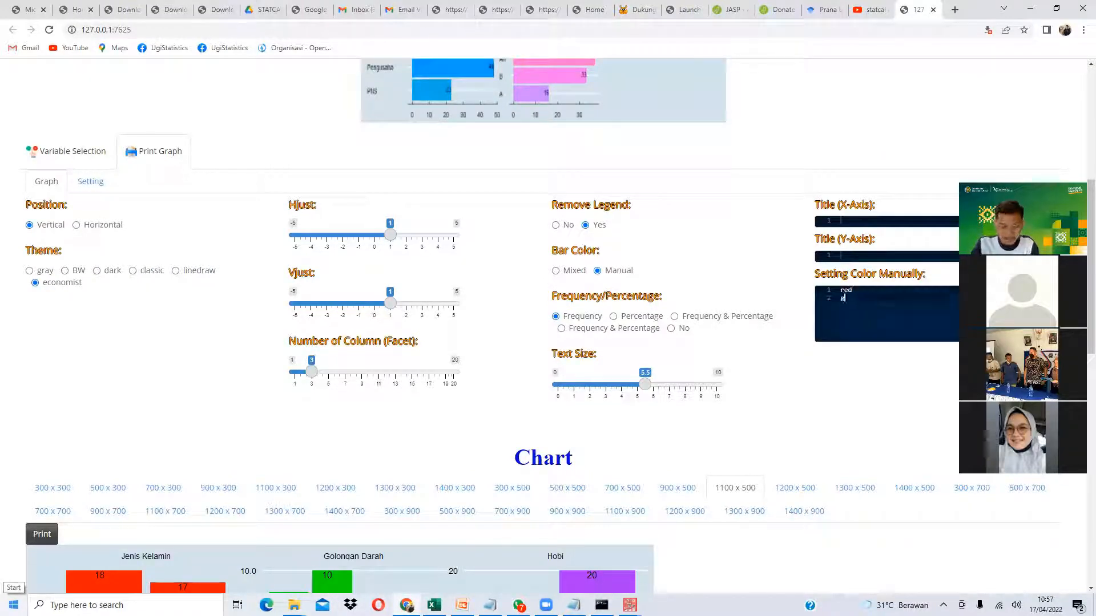
scroll(343, 428, down, 2)
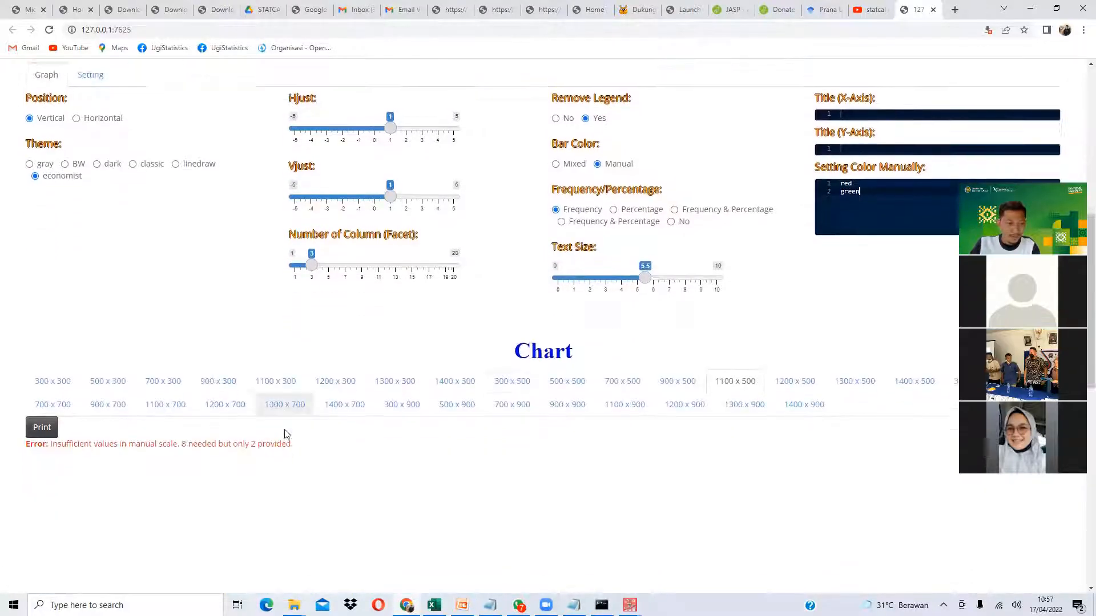
key(BackSpace)
key(BackSpace)
key(BackSpace)
key(BackSpace)
key(BackSpace)
key(BackSpace)
key(ctrl+z)
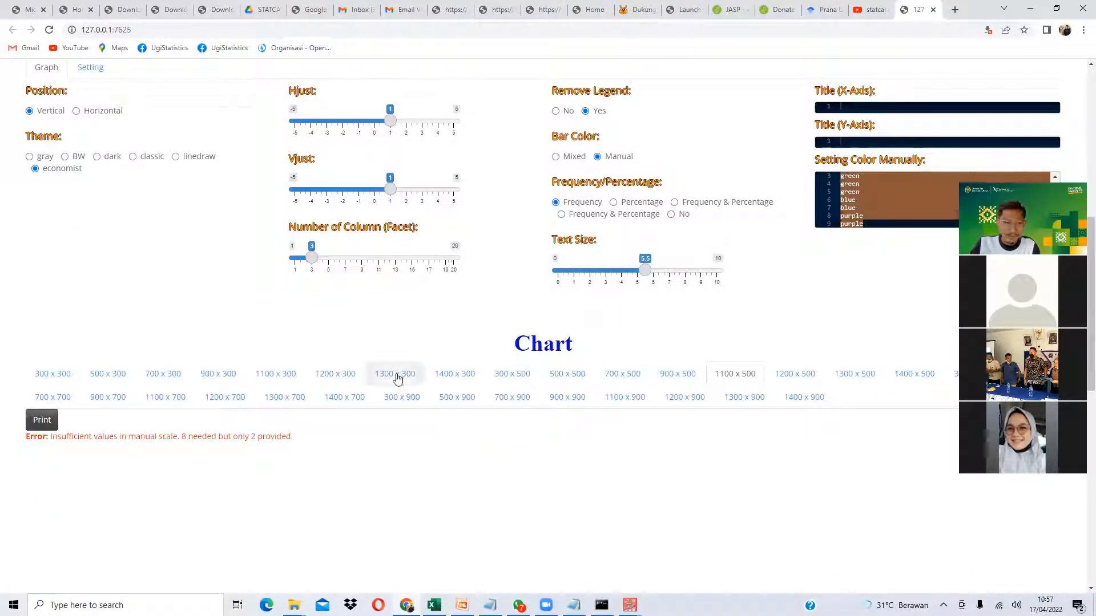
- Replace the first two manual colours with orange and yellow and review the recoloured facets
scroll(397, 377, down, 2)
scroll(880, 103, up, 5)
drag(862, 301, 830, 288)
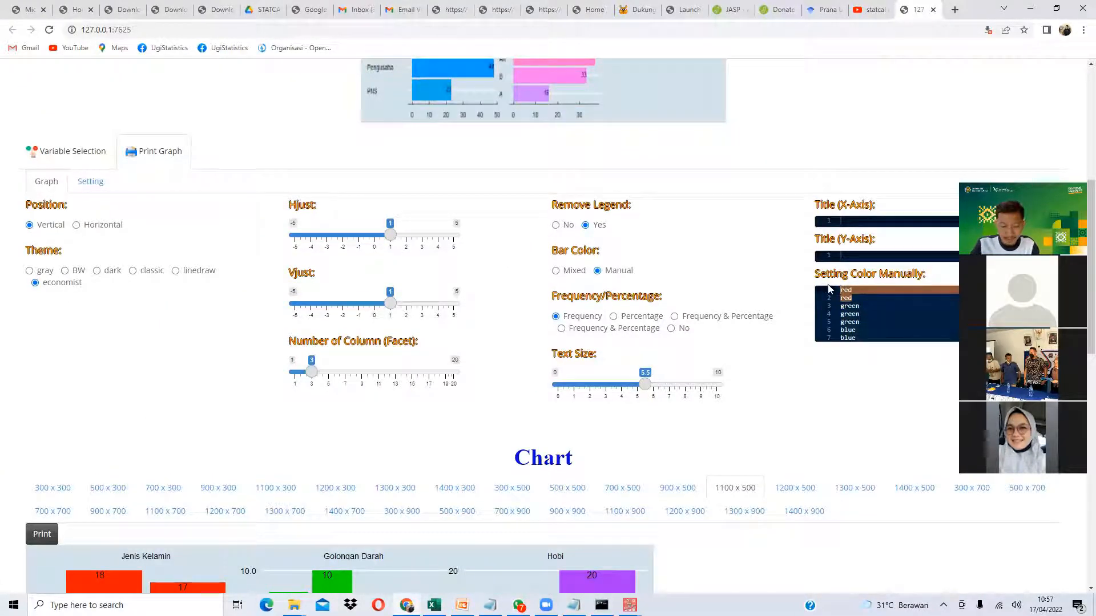
text(orange)
key(Return)
text(yellow)
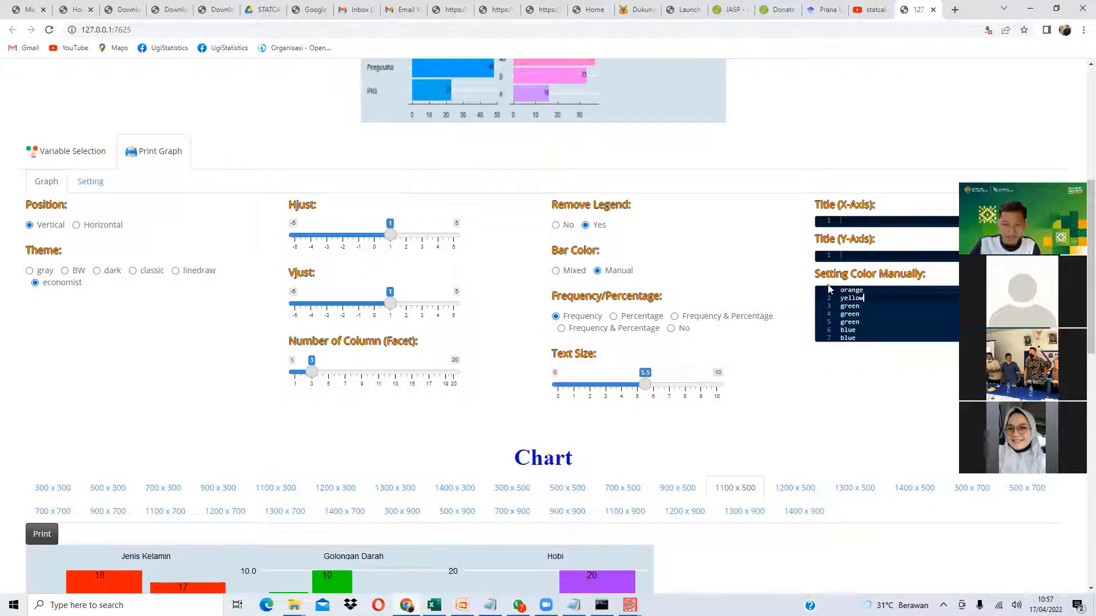
scroll(299, 379, down, 3)
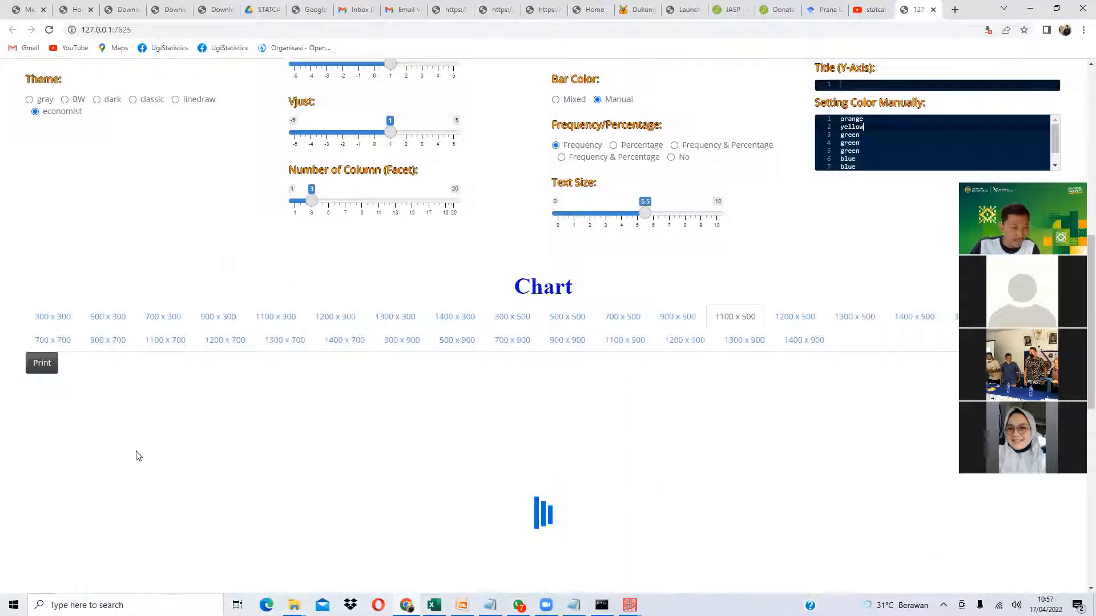
scroll(232, 404, down, 2)
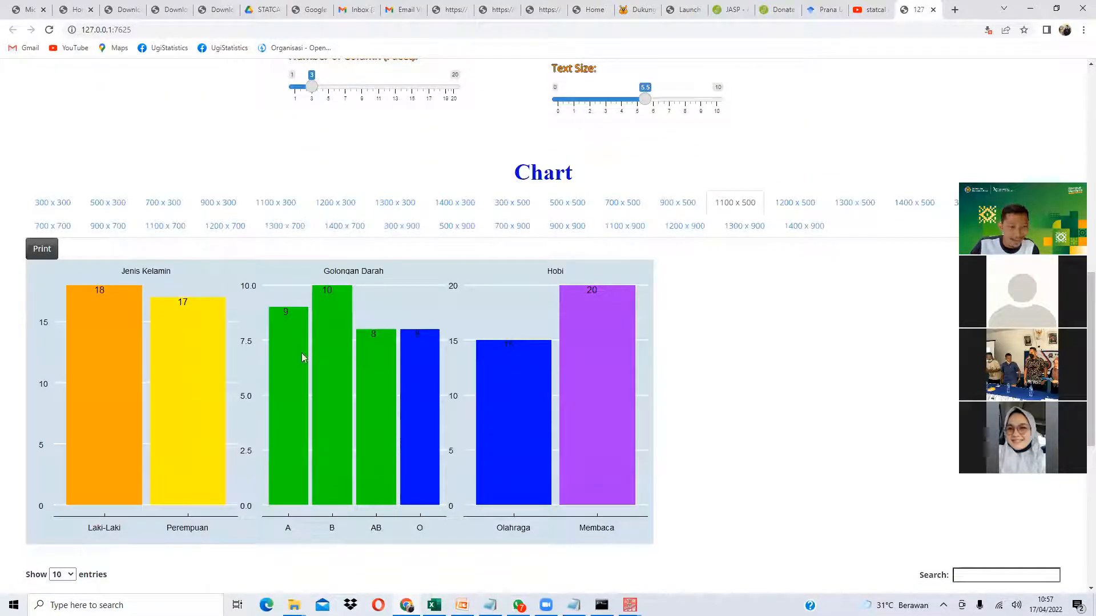
scroll(594, 281, up, 3)
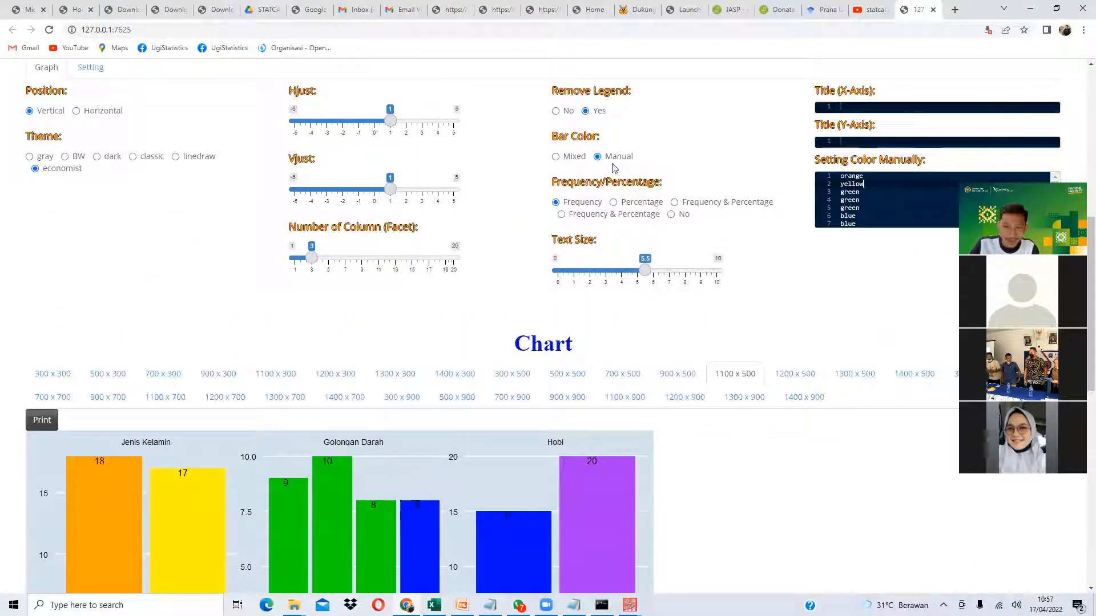
- Return the bar colours to the Mixed palette
click(566, 163)
scroll(504, 245, down, 2)
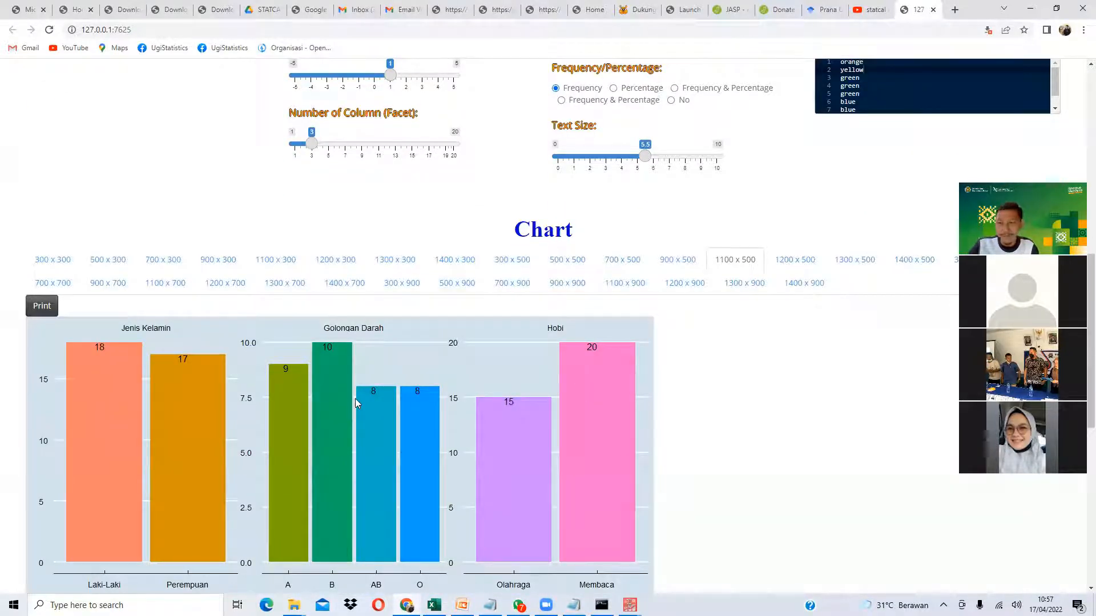
scroll(355, 403, up, 2)
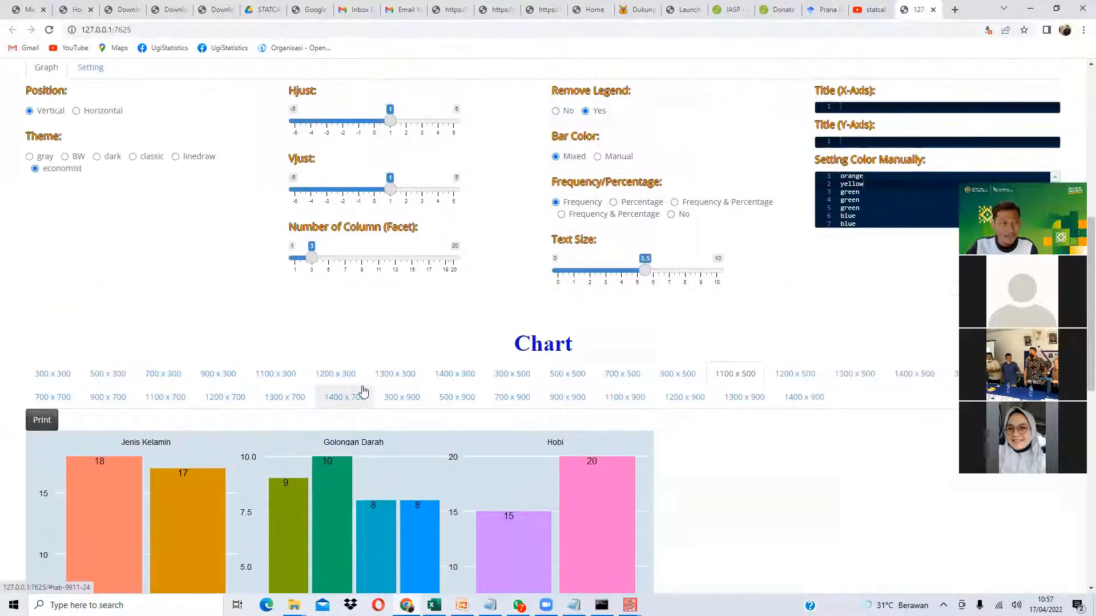
scroll(345, 403, down, 3)
scroll(359, 377, up, 4)
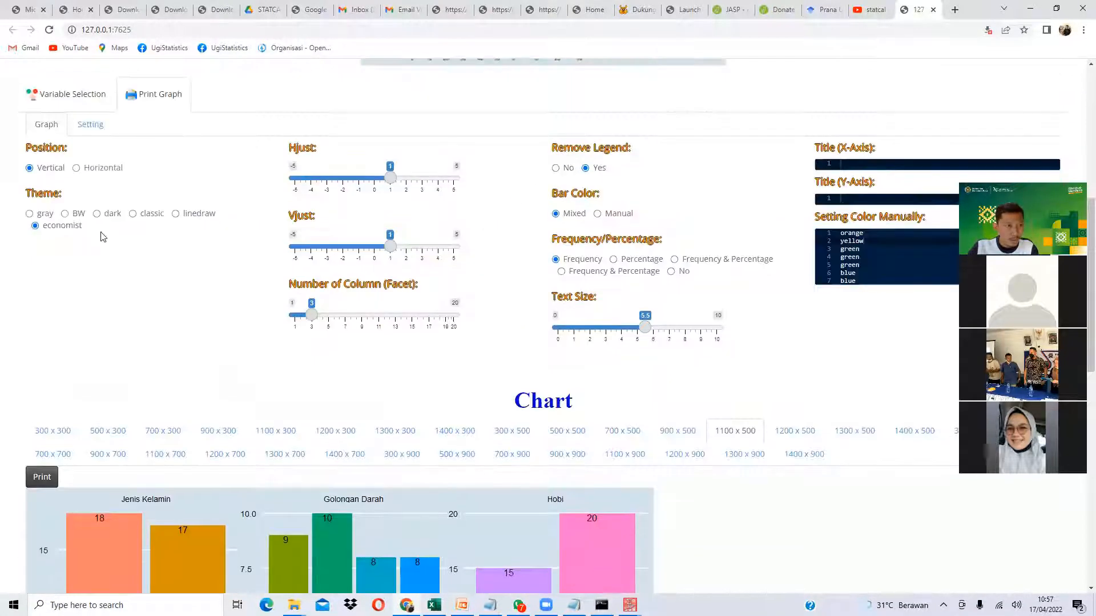
- Make the bars horizontal and reduce Number of Column (Facet) from 3 to 1
click(95, 170)
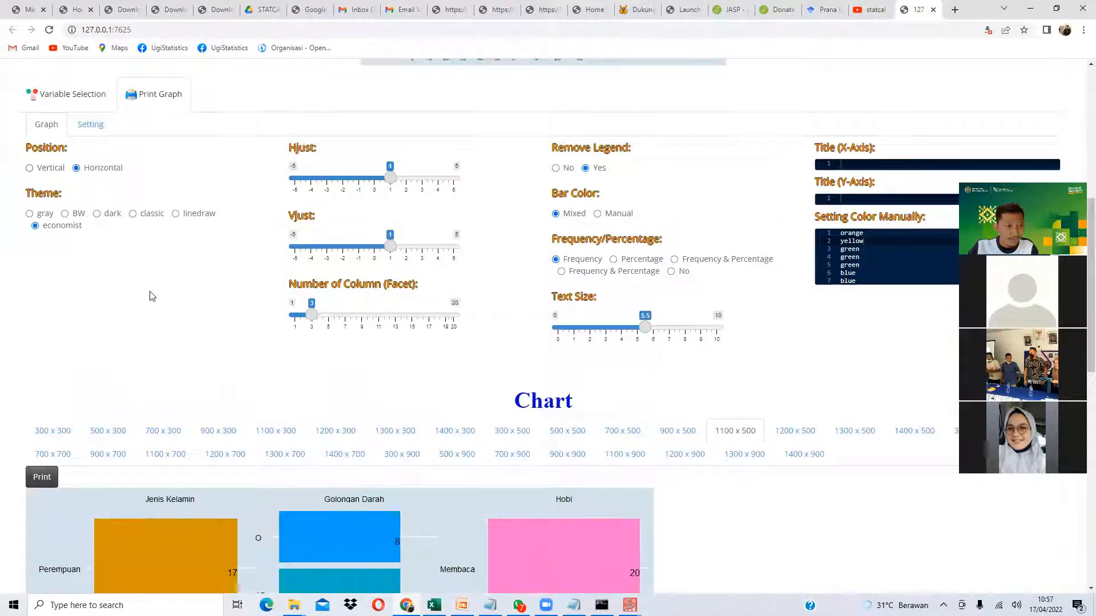
scroll(255, 390, down, 4)
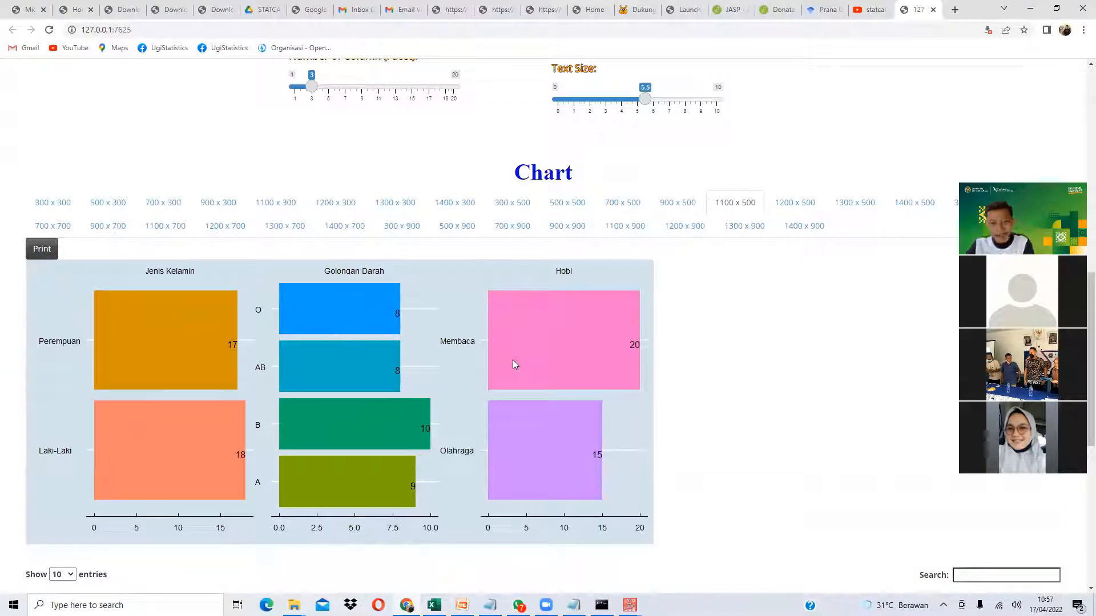
scroll(502, 354, up, 3)
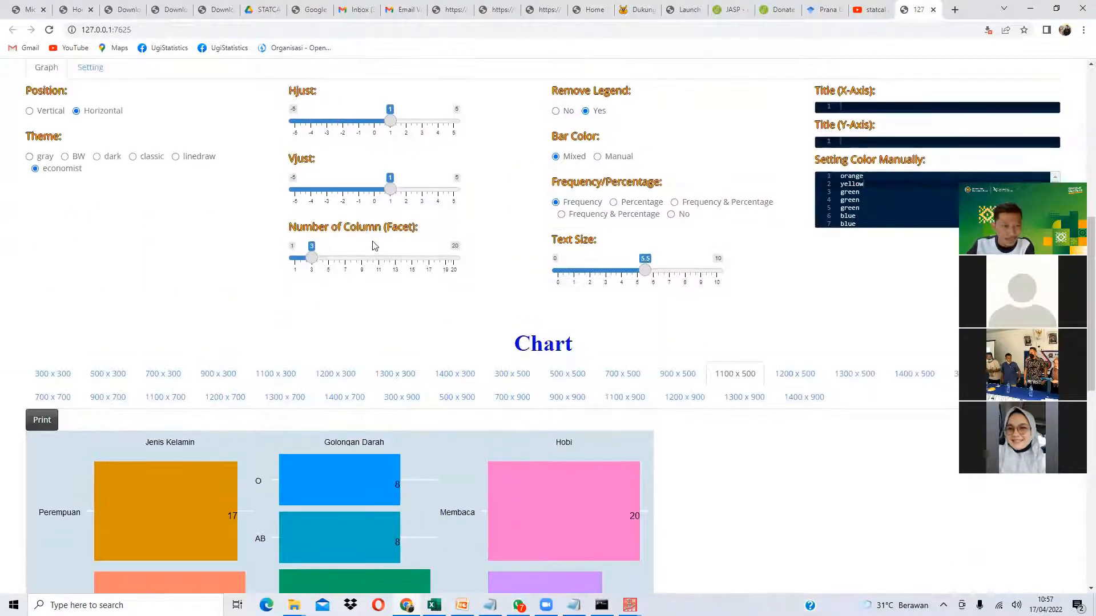
scroll(361, 248, down, 2)
drag(311, 143, 277, 145)
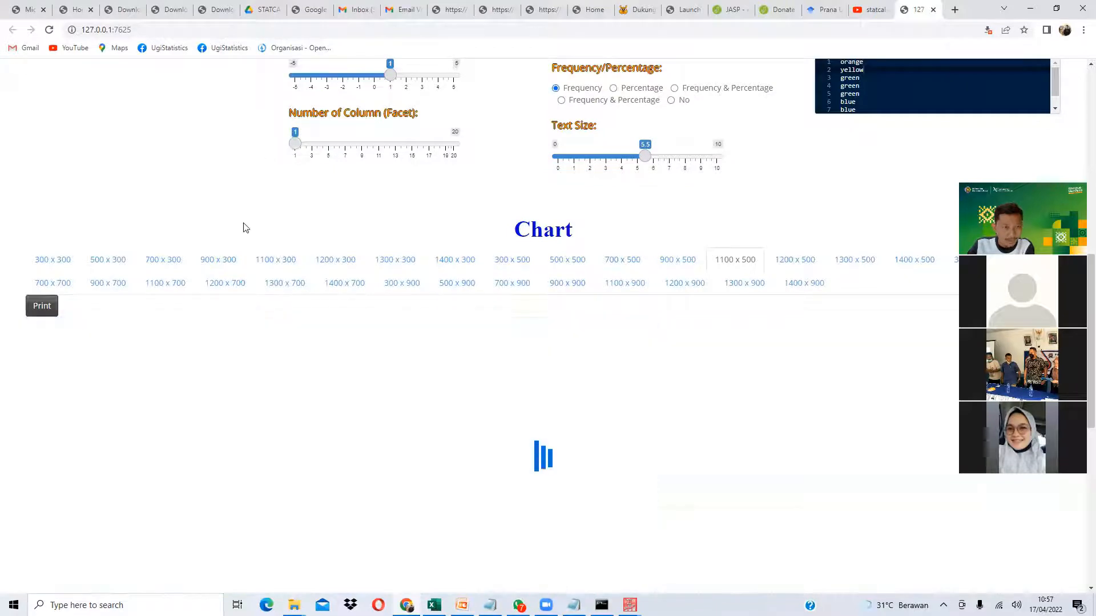
scroll(377, 298, down, 3)
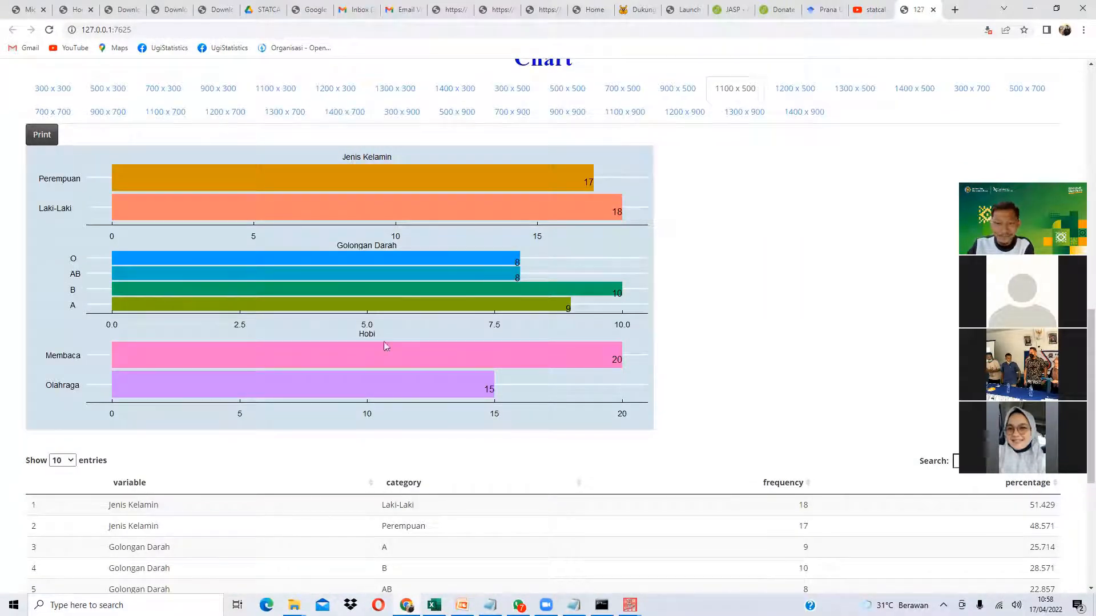
click(630, 605)
- Open SPSS Frequencies for JenisKelamin, GolonganDarah and Hobi
click(691, 556)
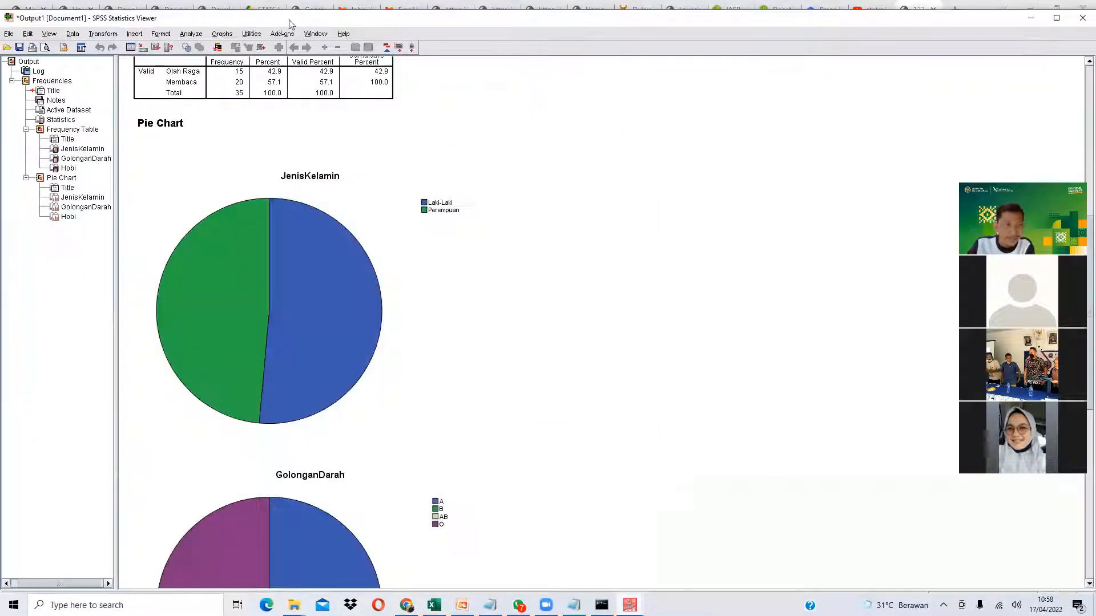
click(190, 34)
mouse_move(228, 63)
click(311, 61)
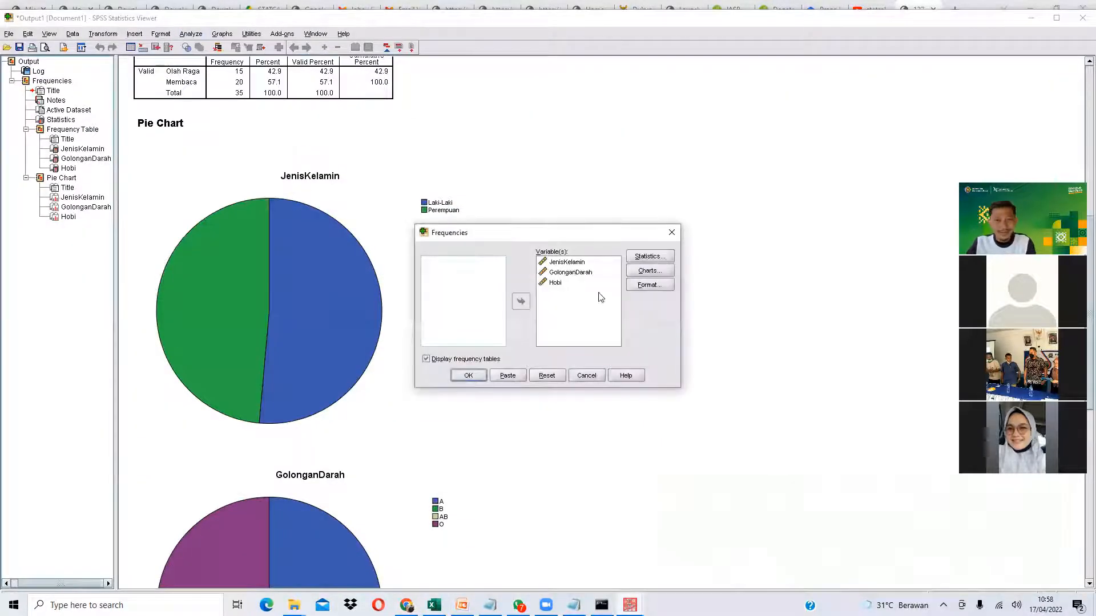
- Request bar charts, run the analysis and check the JenisKelamin bar chart
click(650, 270)
click(507, 308)
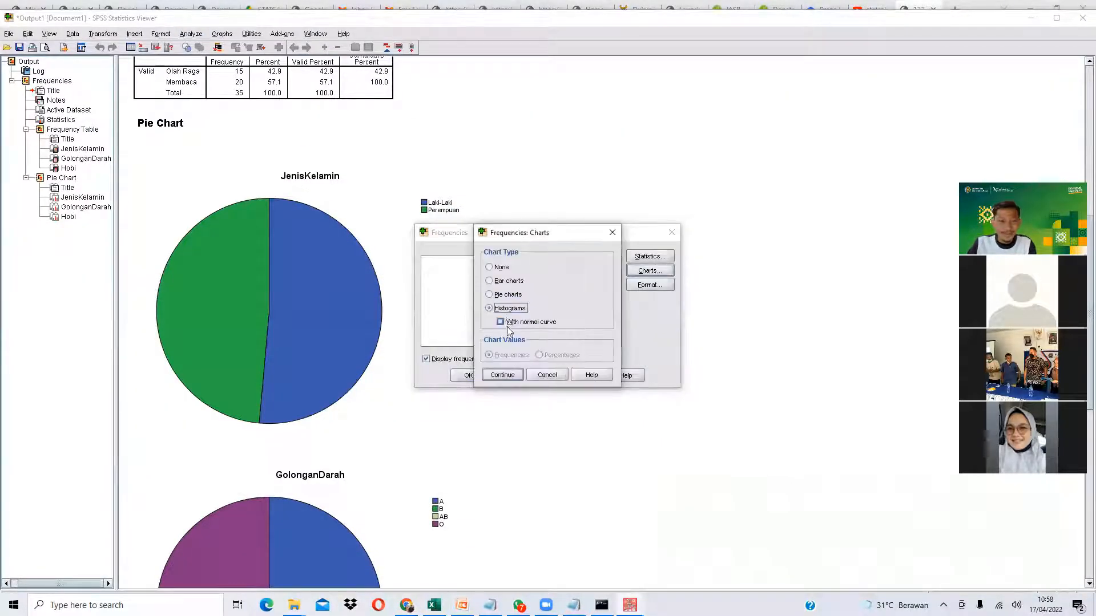
click(510, 279)
click(502, 375)
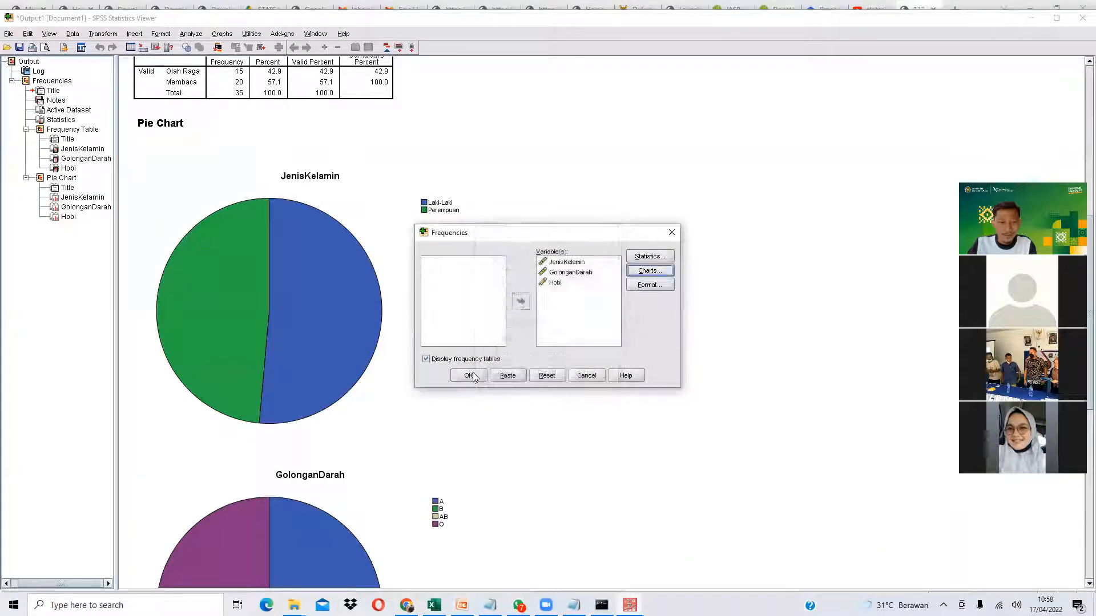
click(467, 375)
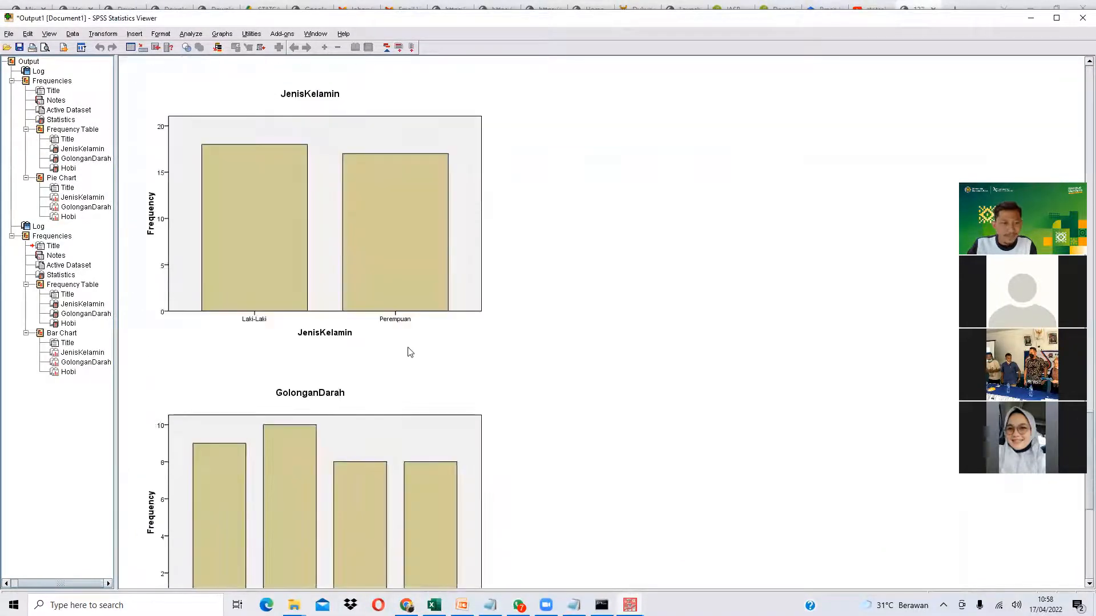
click(377, 260)
click(406, 605)
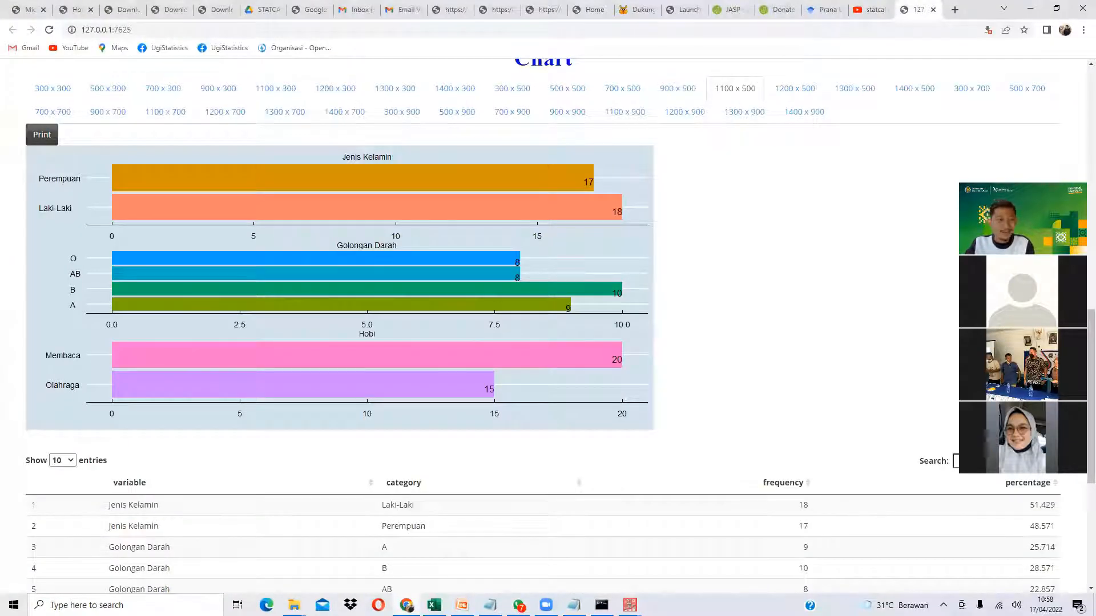
- Apply the classic theme and check the counts: 17/18 gender, 8/8/10/9 blood type, 20/15 hobby
scroll(285, 440, up, 2)
scroll(206, 299, up, 4)
click(151, 214)
scroll(178, 251, down, 4)
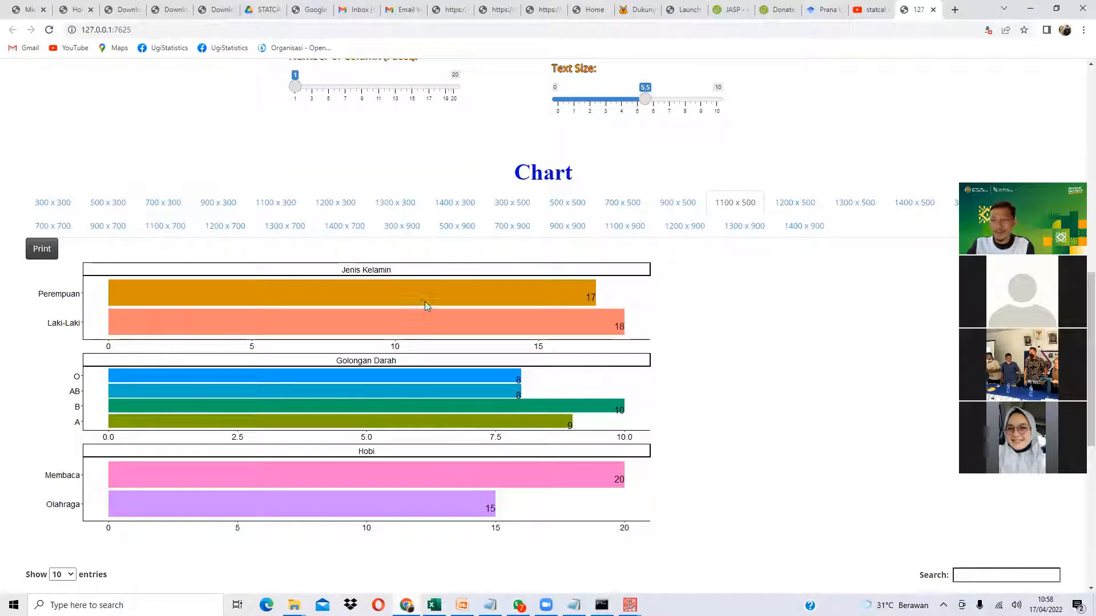
scroll(449, 311, down, 2)
scroll(448, 313, down, 1)
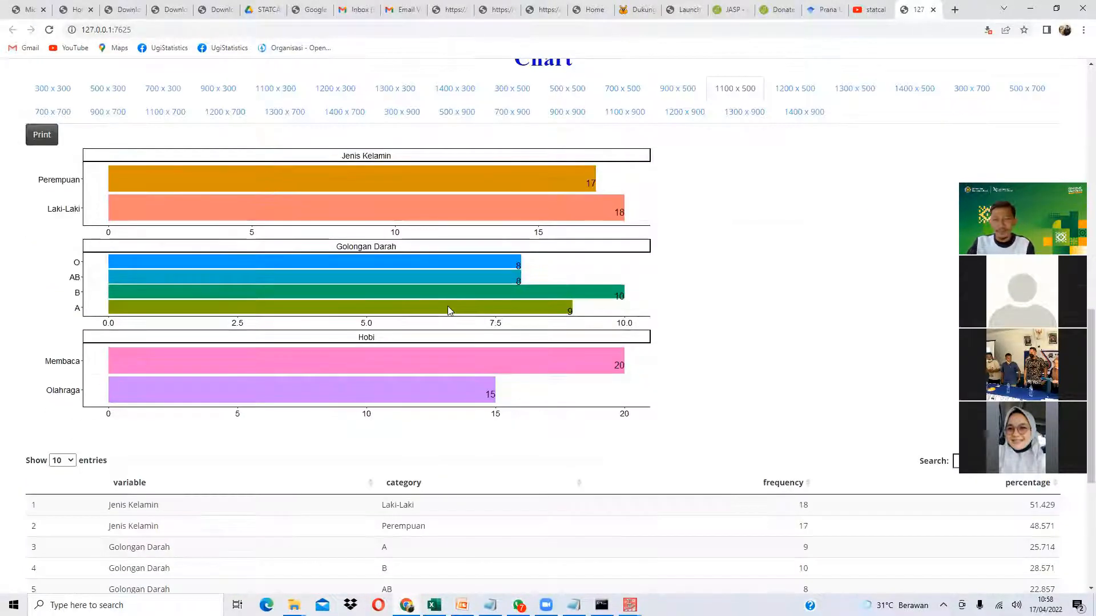
scroll(443, 308, up, 5)
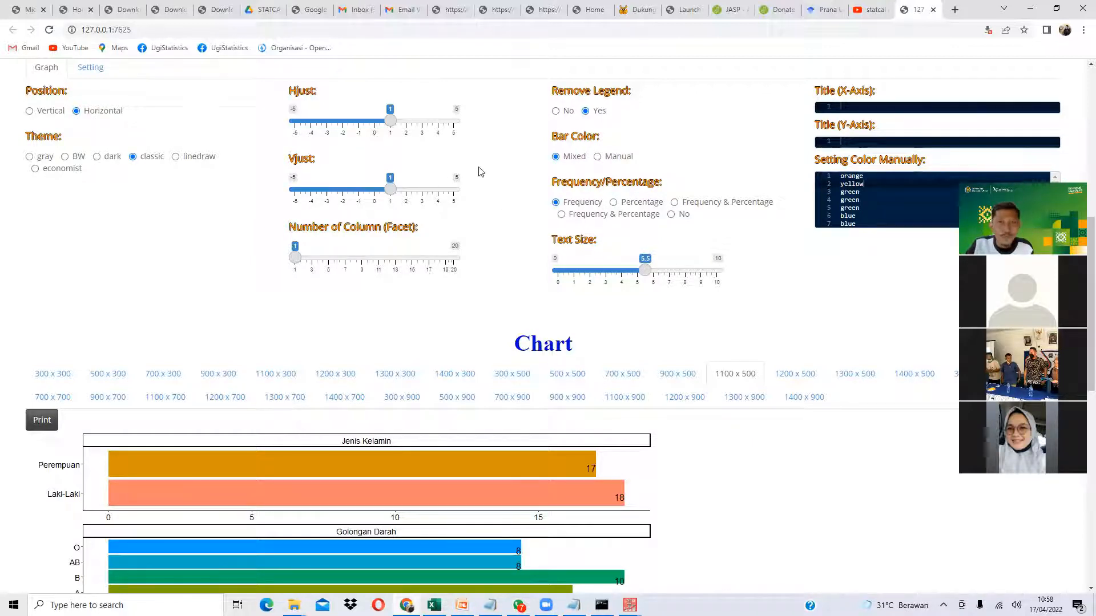
- Browse the STATCAL Materials books on statcal.com, then view the author's Google Scholar profile
click(125, 10)
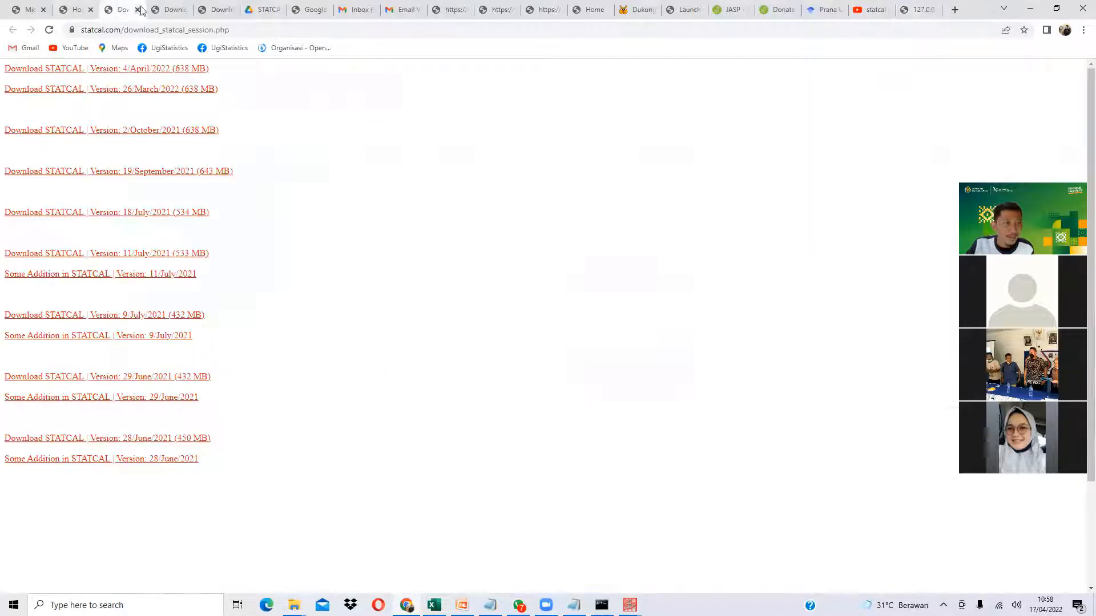
click(71, 11)
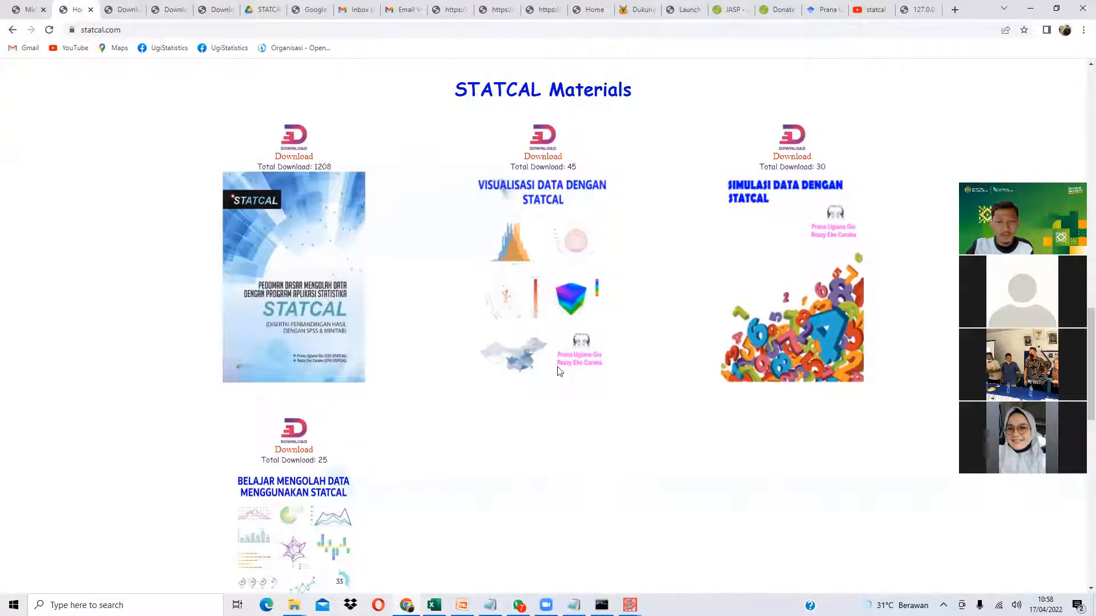
scroll(558, 372, down, 3)
scroll(576, 205, up, 2)
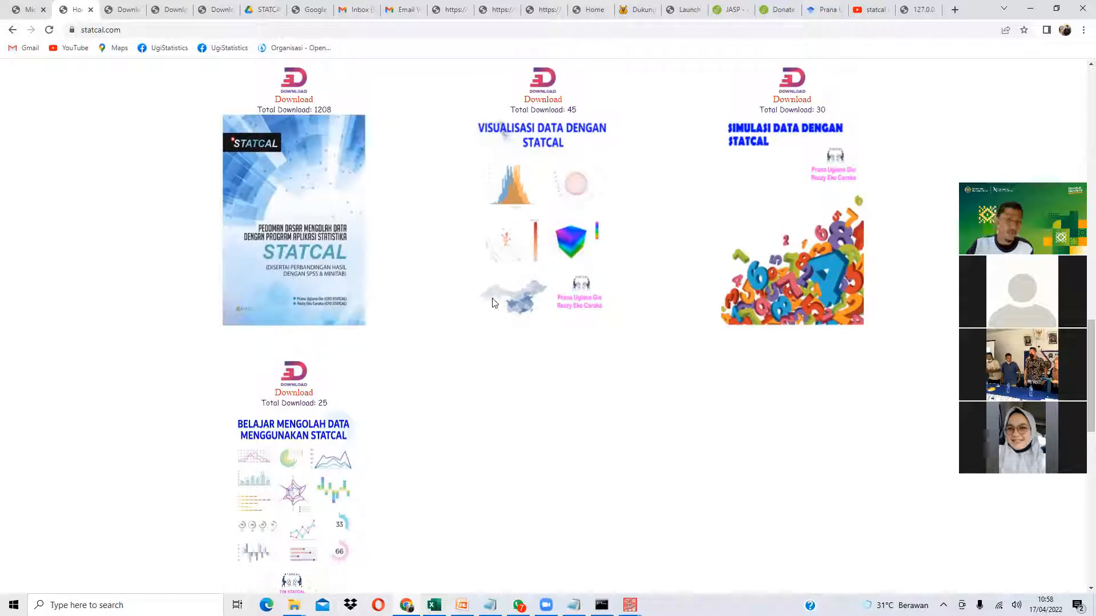
click(817, 12)
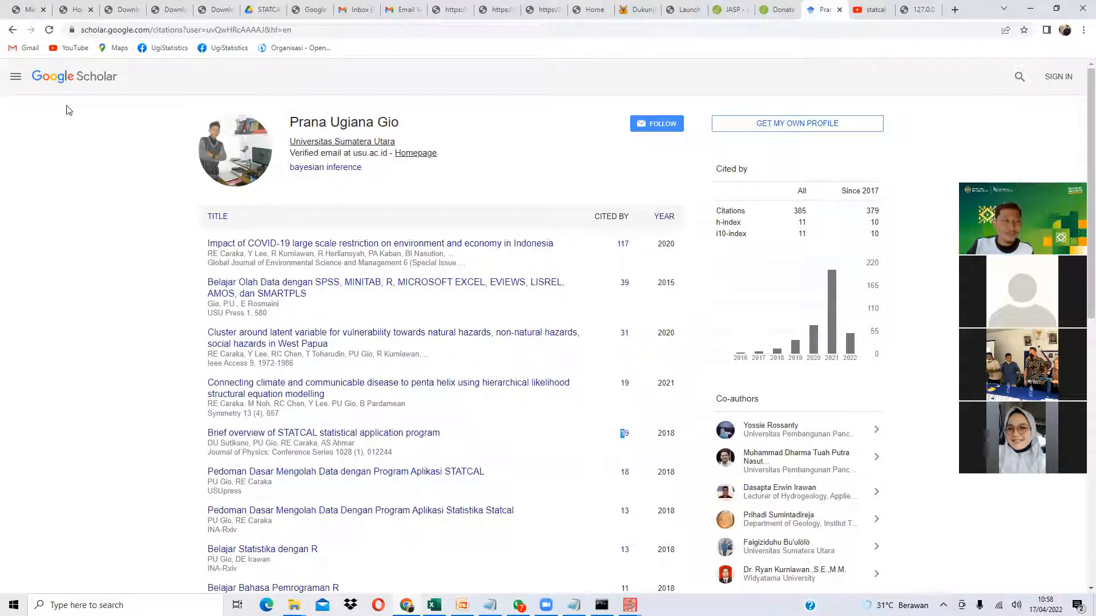
- Revisit the STATCAL Frequency Bar Chart page, then bring up the STATCAL folder in File Explorer
click(918, 10)
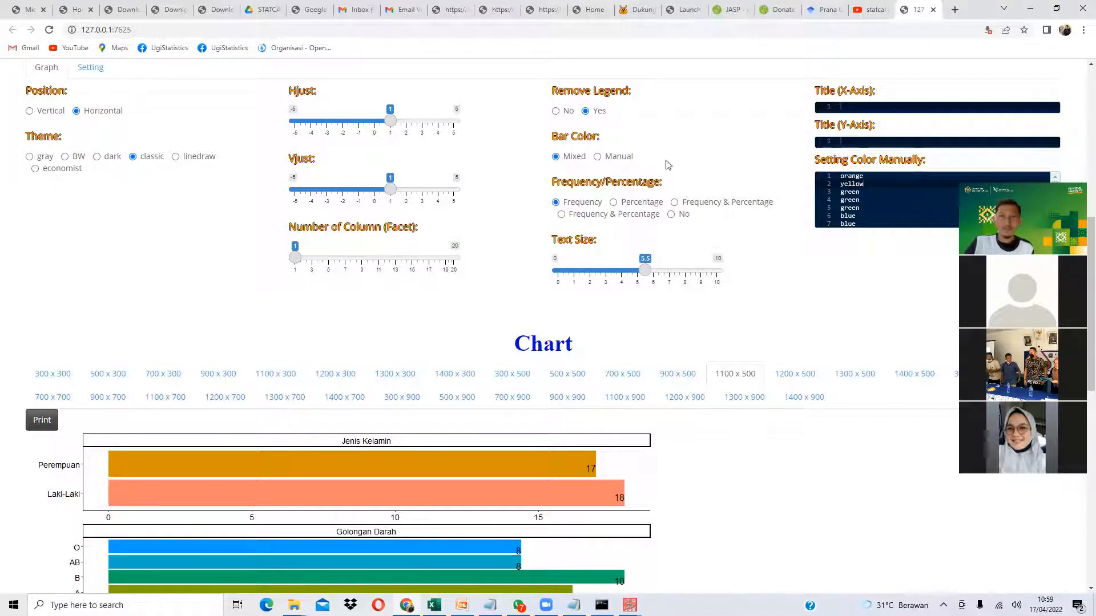
scroll(658, 183, up, 8)
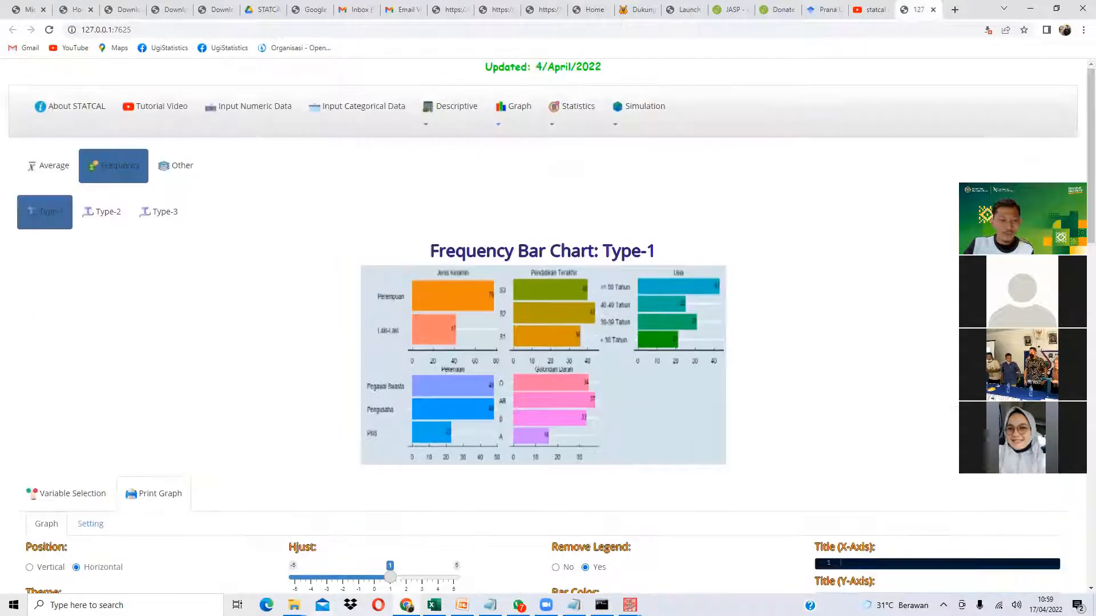
mouse_move(294, 605)
click(355, 552)
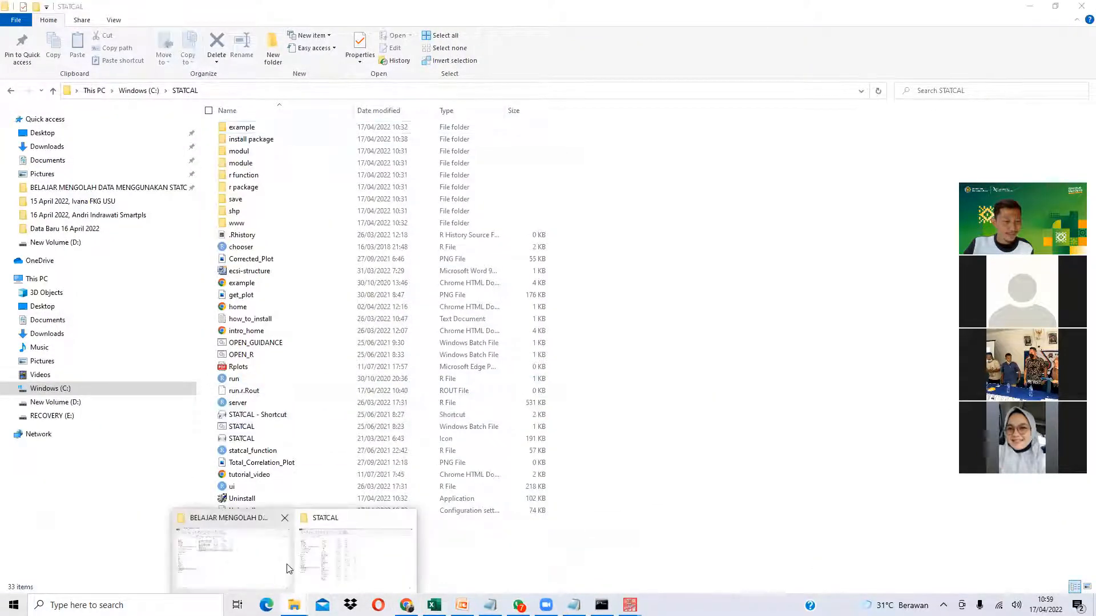
- Open STATCAL 6.pdf from D:\STATCAL OFFICIAL CHANNEL\STATCAL BISA APA AJA in Google Chrome
click(73, 243)
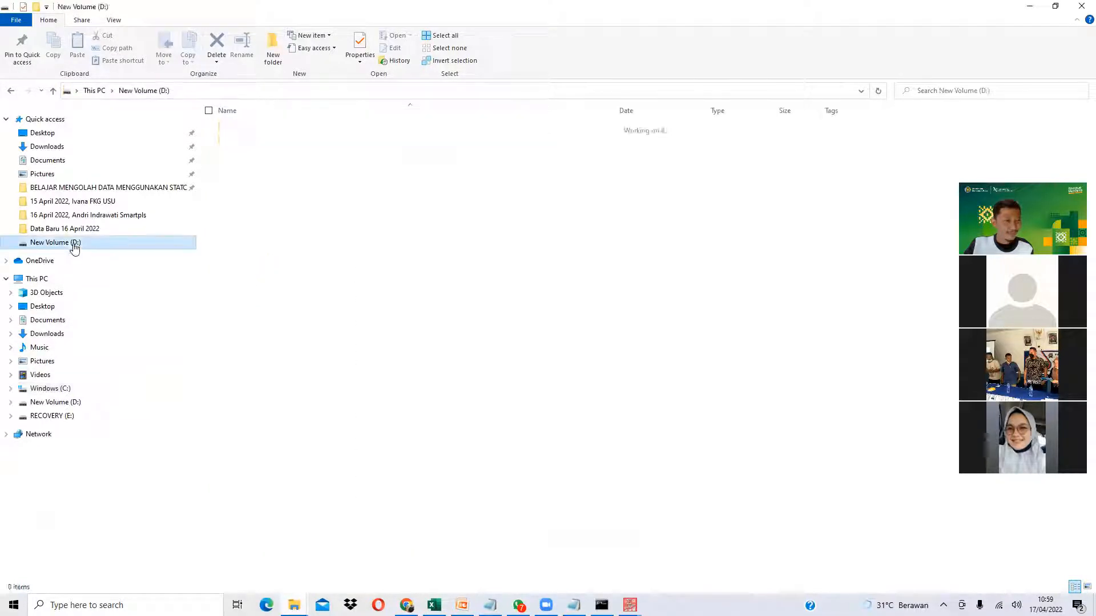
double_click(284, 263)
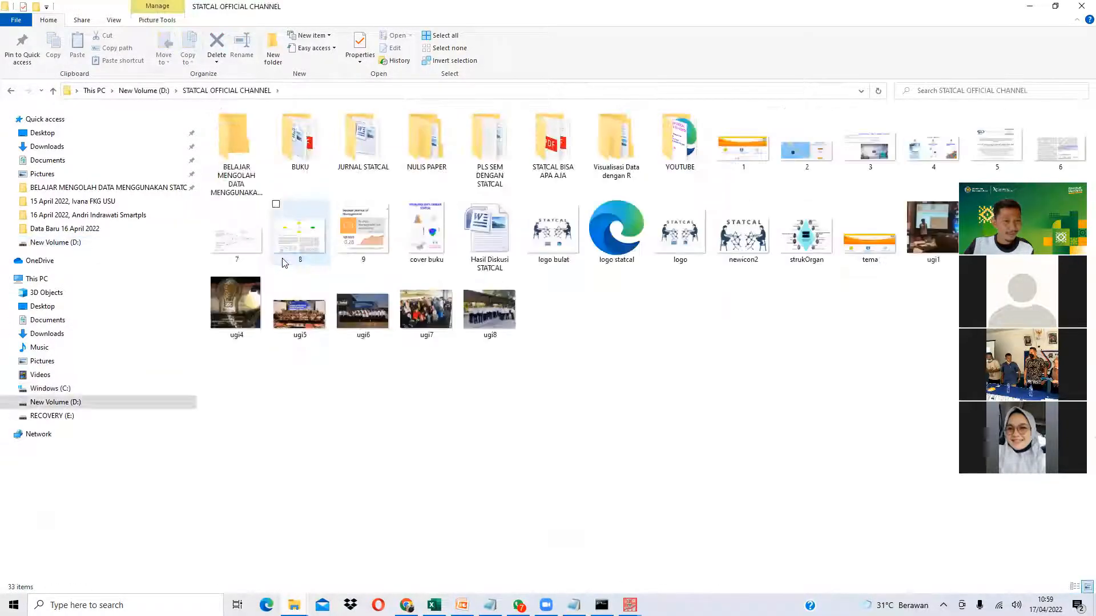
double_click(554, 147)
right_click(222, 189)
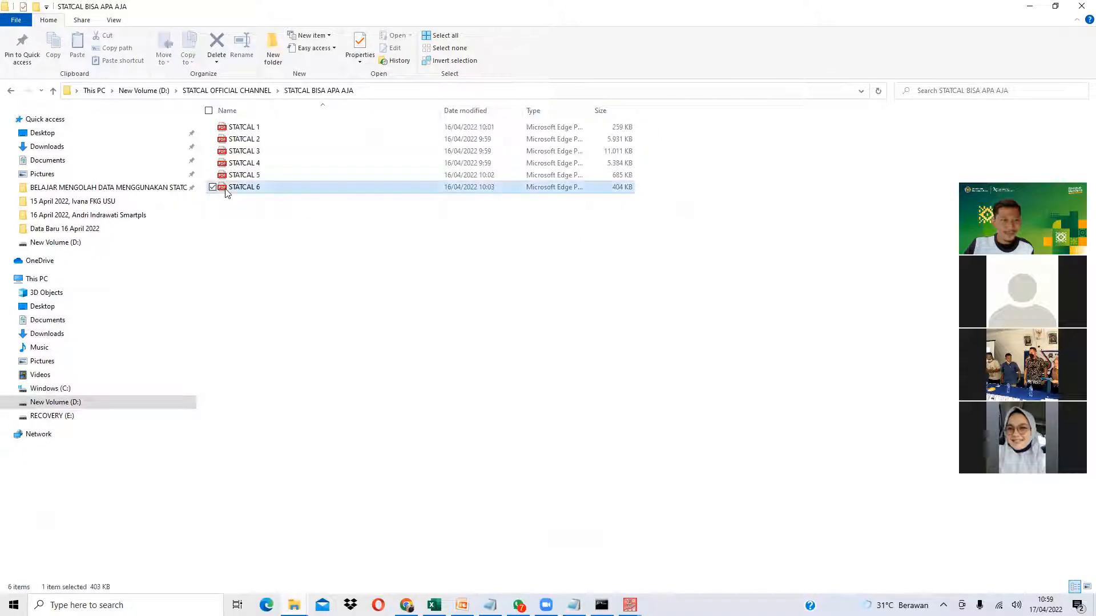
click(238, 263)
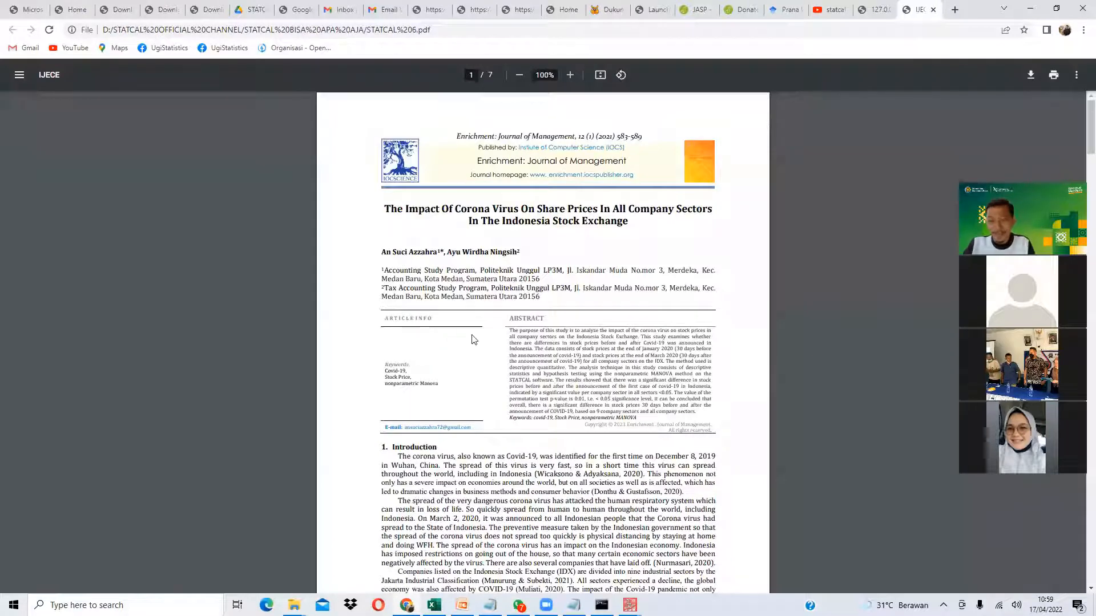
- Zoom in and highlight 'STATCAL software' in the paper's abstract
ctrl+scroll(473, 340, up, 5)
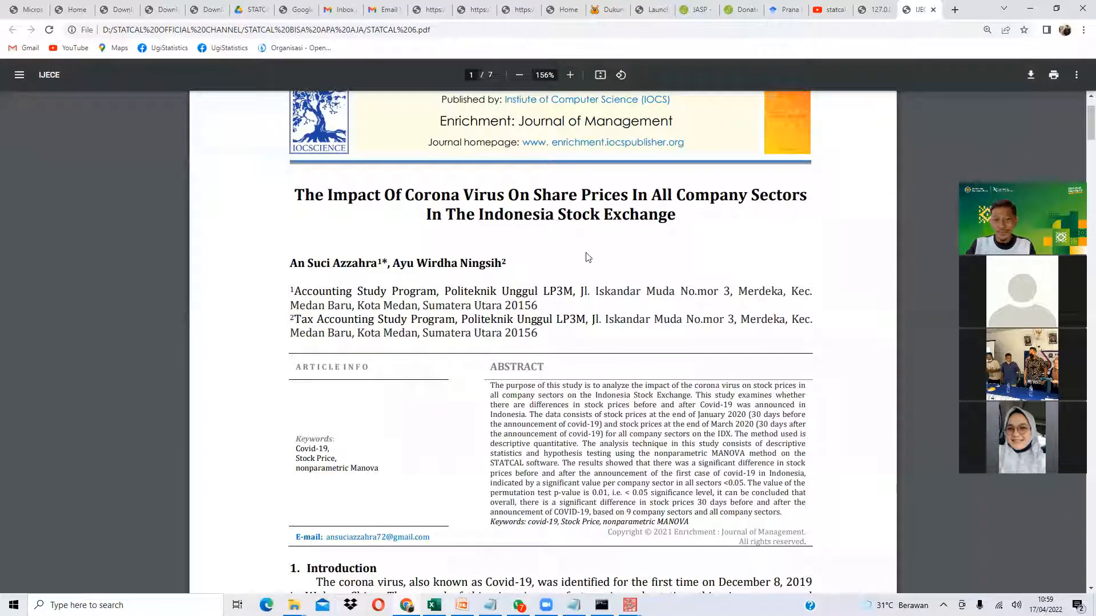
ctrl+scroll(513, 327, up, 3)
drag(478, 365, 547, 364)
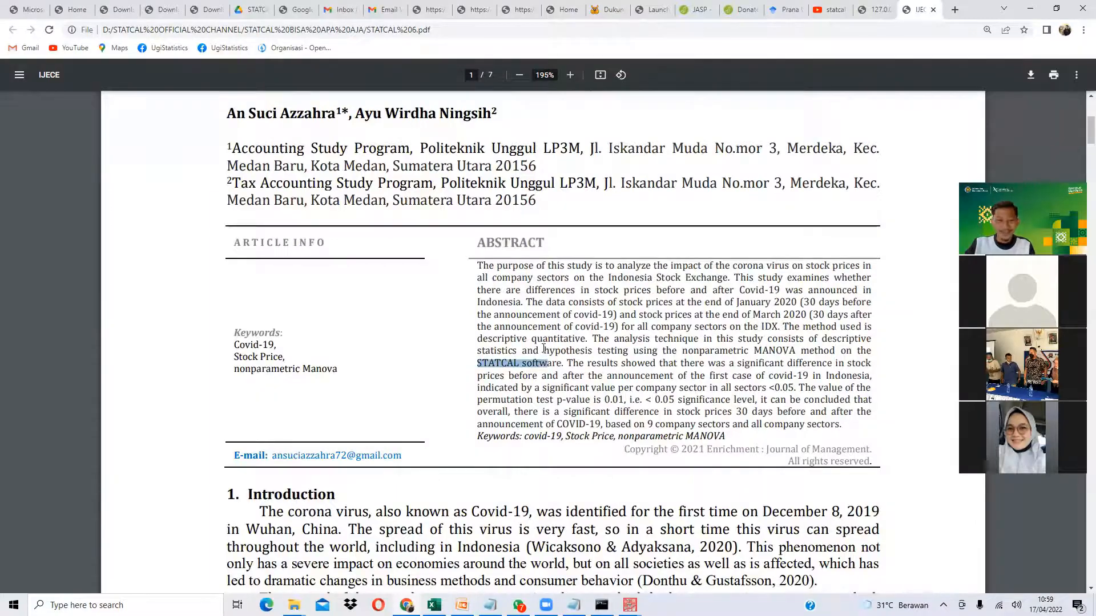
- Scroll through Figures 3–5 to the Wilcoxon results, selecting rows of Table 2
scroll(545, 348, down, 10)
scroll(558, 325, down, 15)
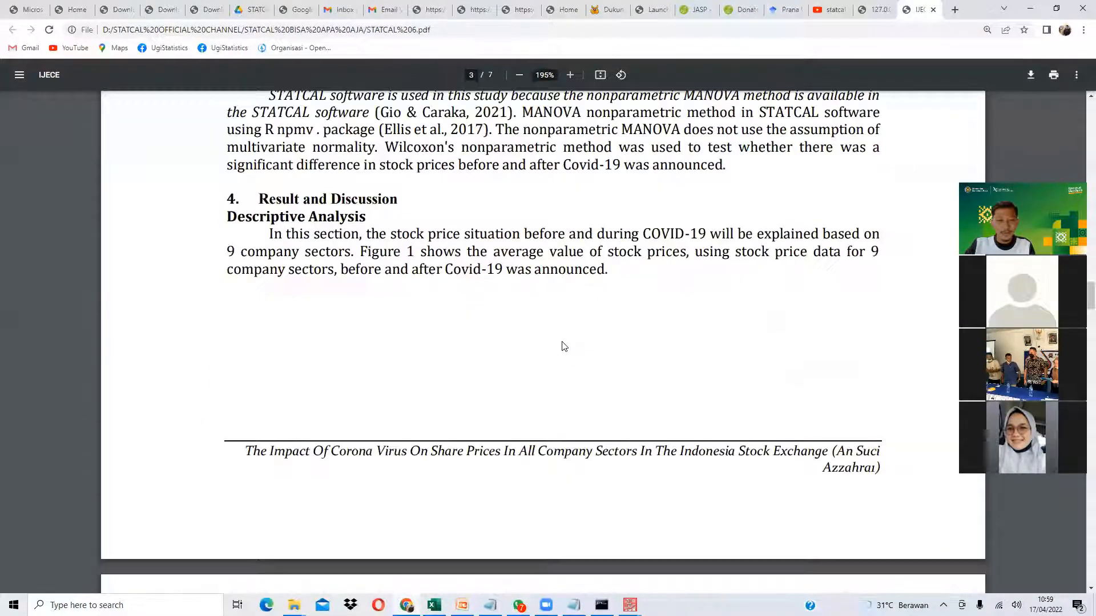
scroll(564, 346, down, 12)
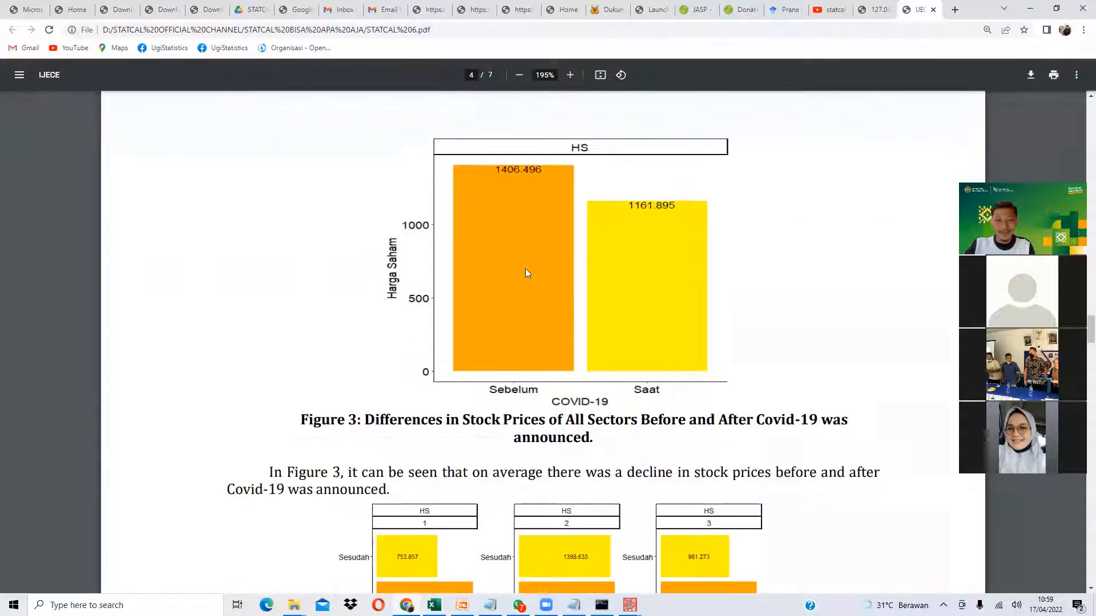
scroll(525, 269, down, 2)
scroll(525, 269, down, 3)
scroll(532, 282, down, 14)
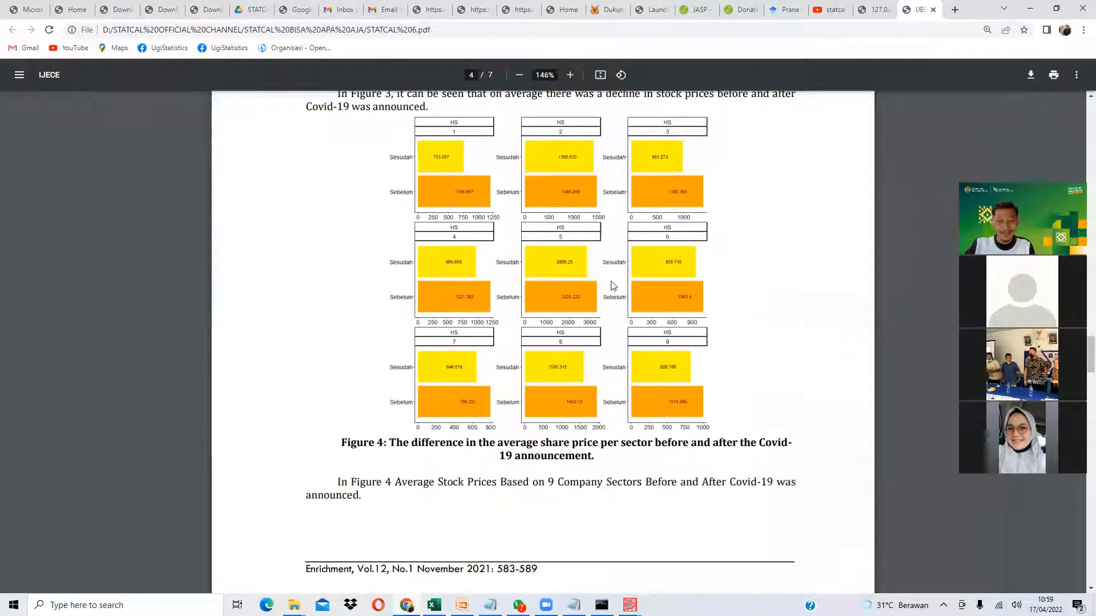
scroll(585, 231, down, 8)
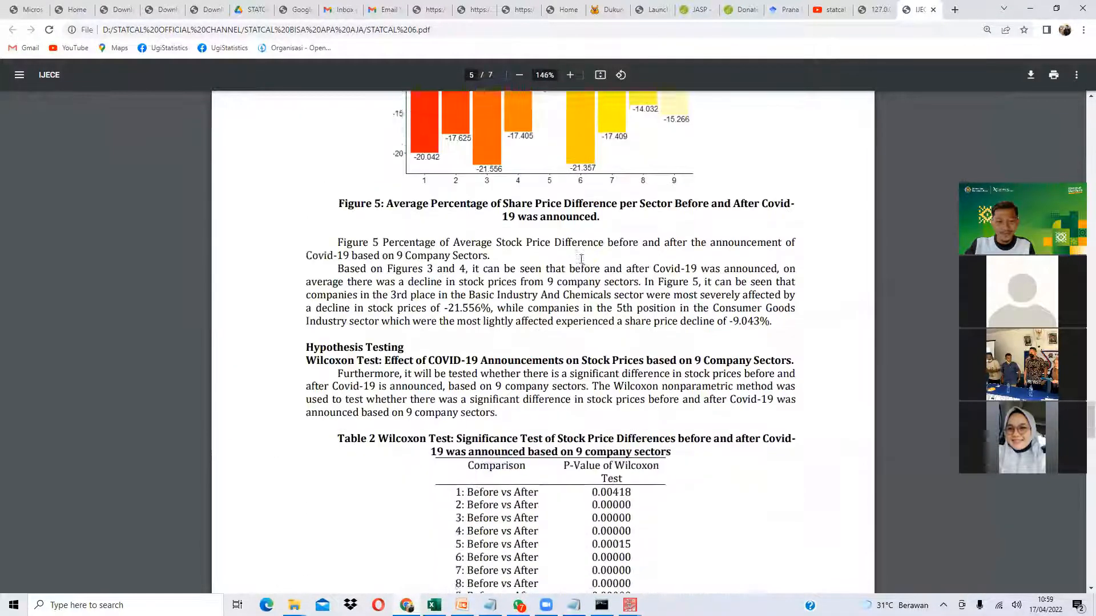
drag(514, 155, 603, 242)
scroll(603, 242, down, 11)
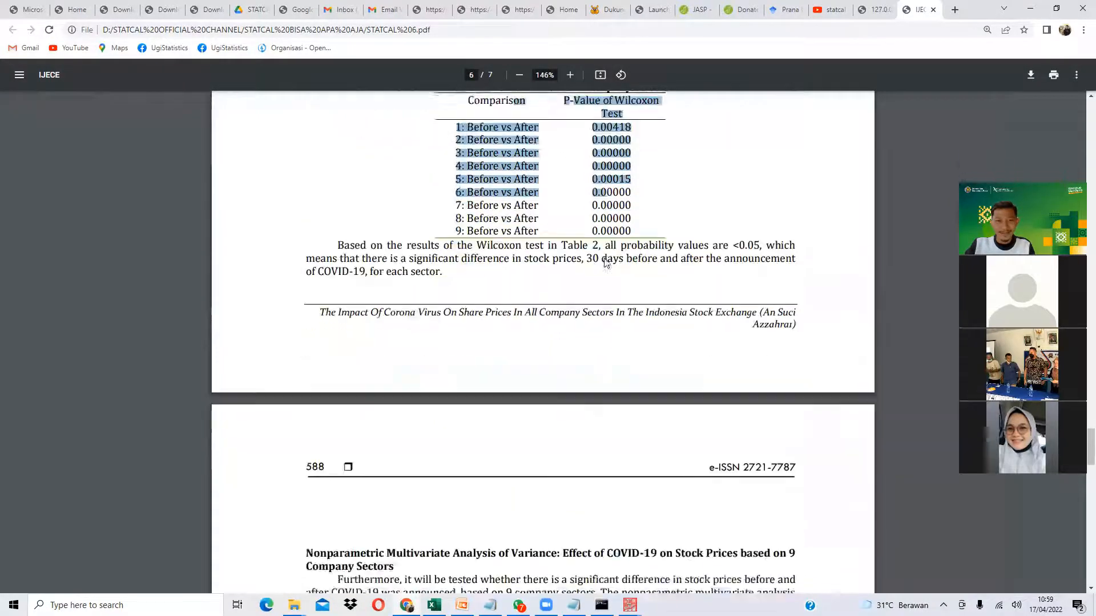
scroll(555, 170, down, 4)
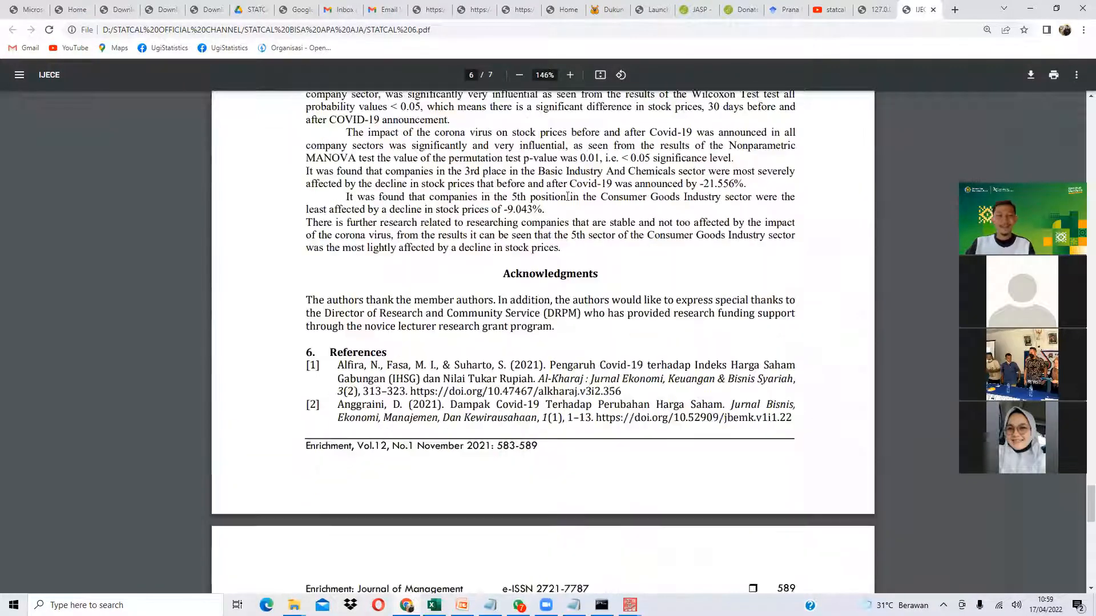
scroll(568, 249, up, 13)
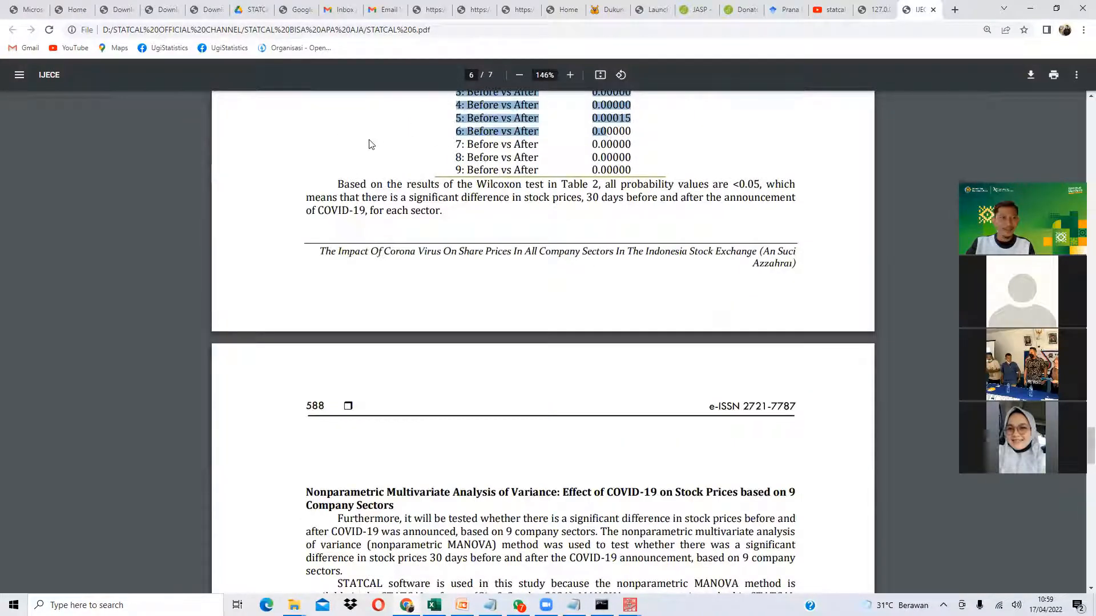
- Open the online food aggregator service-quality paper from Papers Use STATCAL in a new tab
click(69, 10)
scroll(261, 240, down, 3)
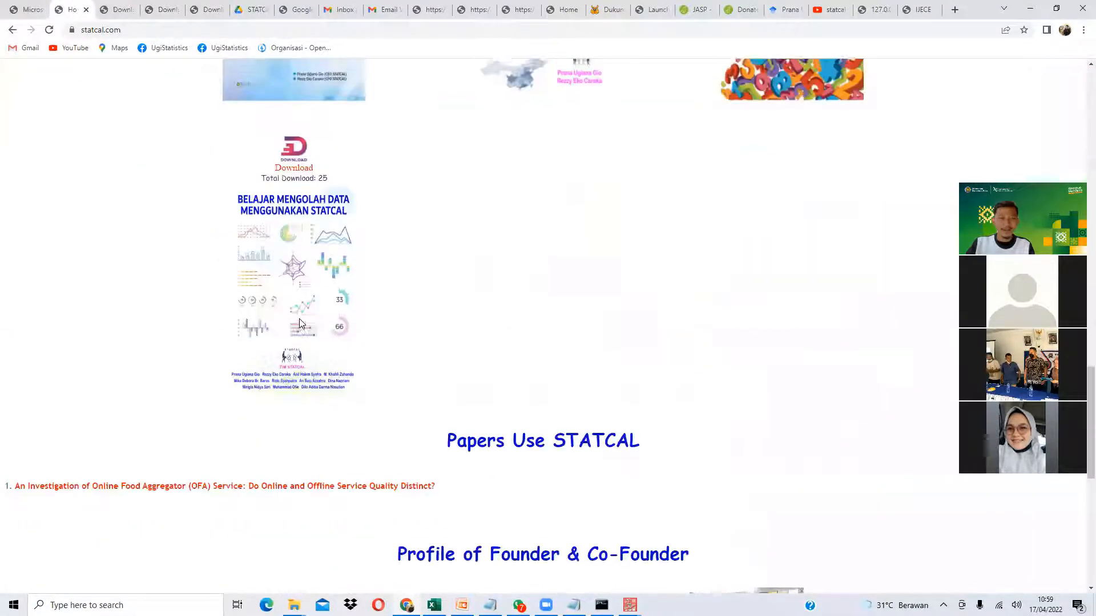
scroll(301, 323, up, 15)
scroll(309, 366, down, 15)
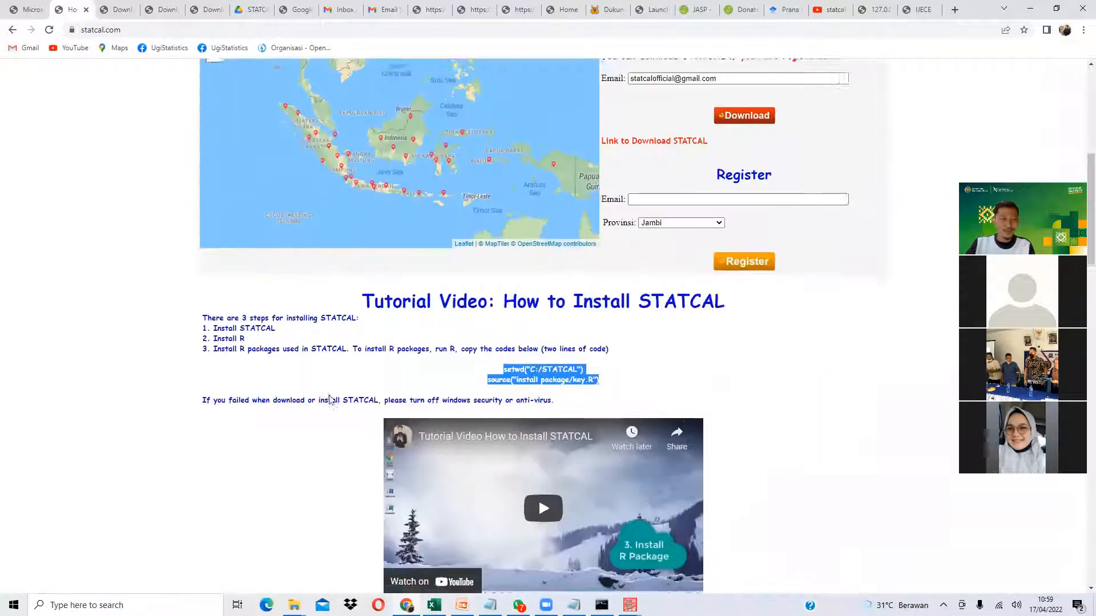
scroll(313, 409, down, 4)
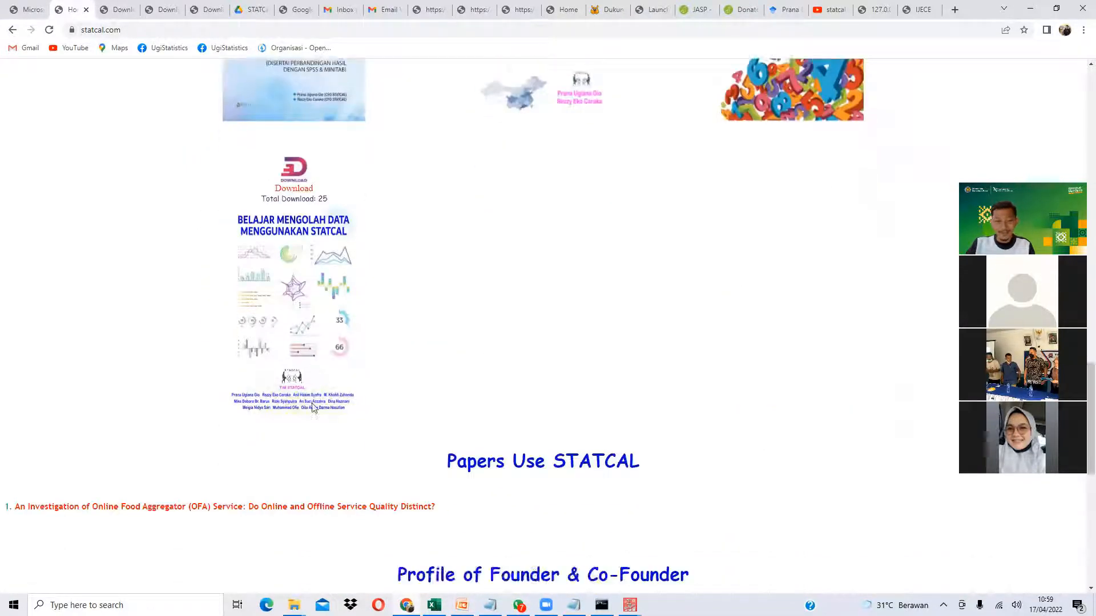
right_click(321, 313)
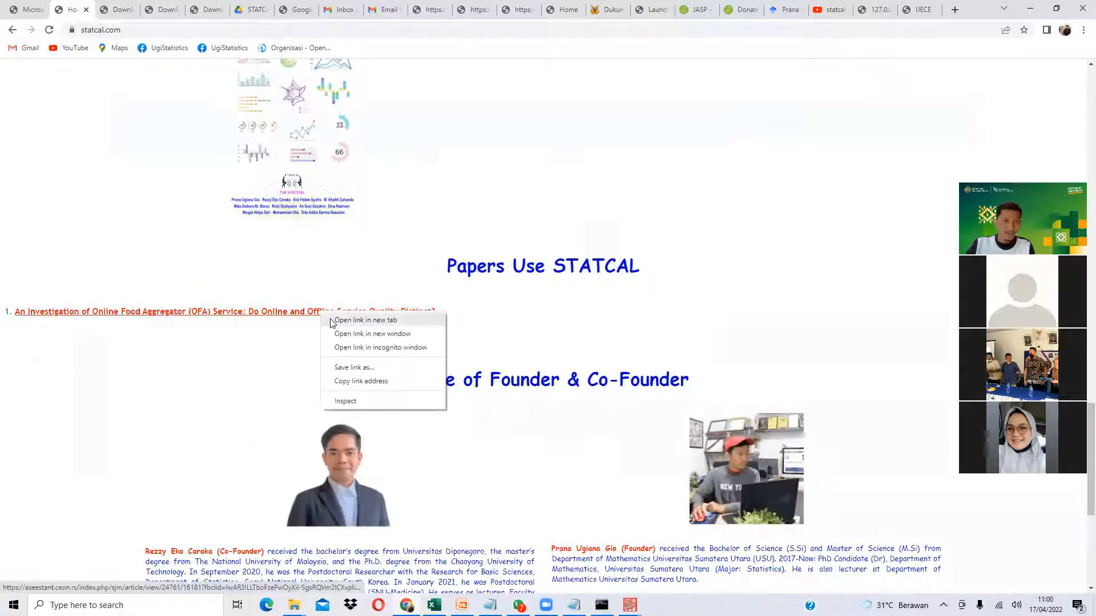
click(348, 321)
- Switch between tabs until the article PDF finishes loading, then view it
click(111, 13)
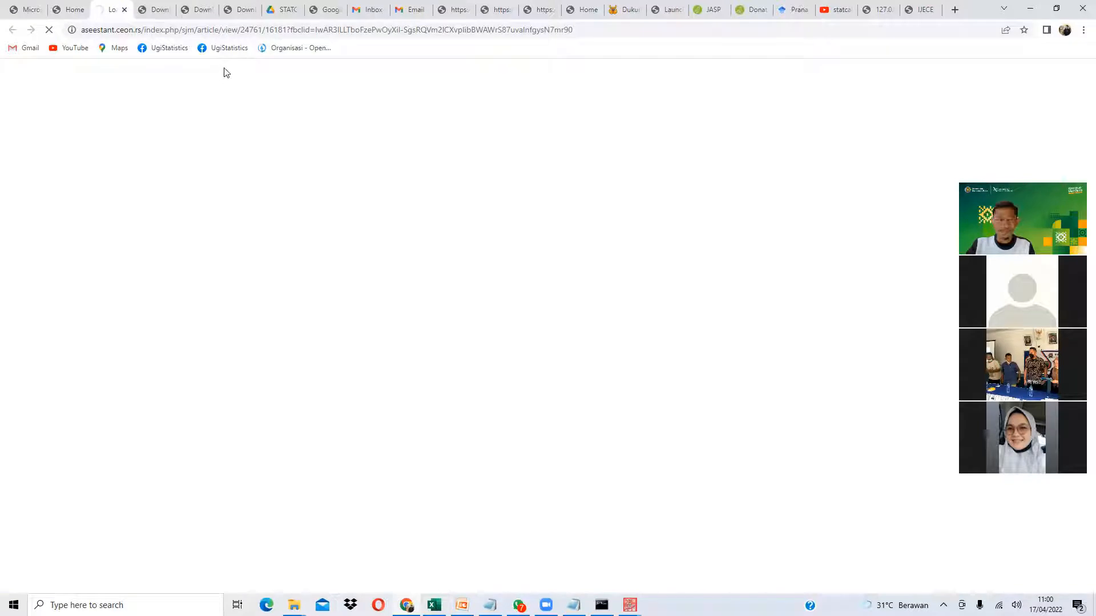
click(80, 12)
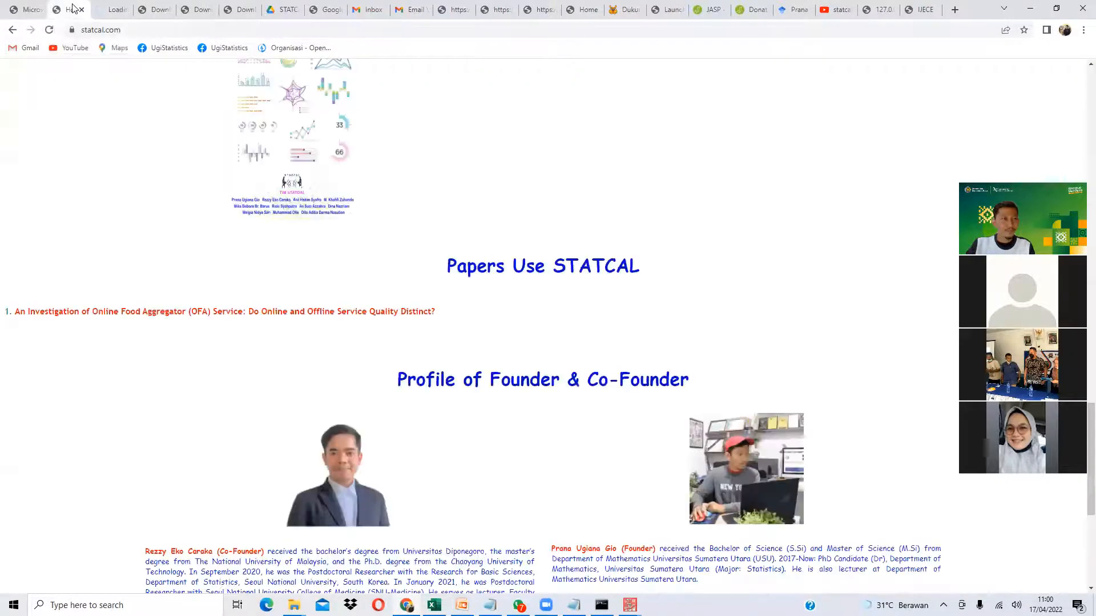
click(118, 10)
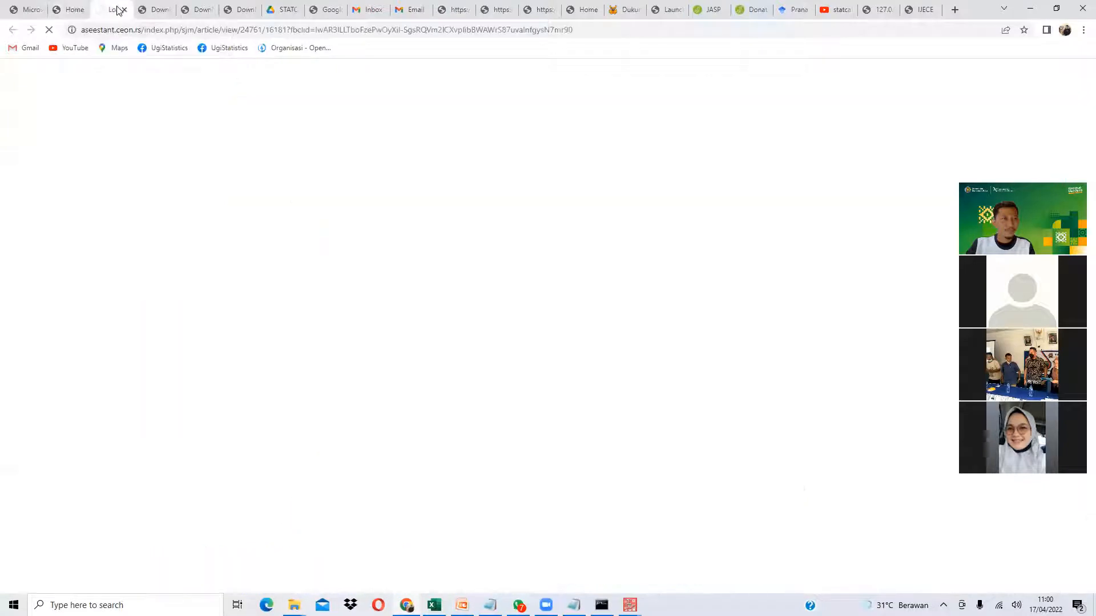
click(80, 5)
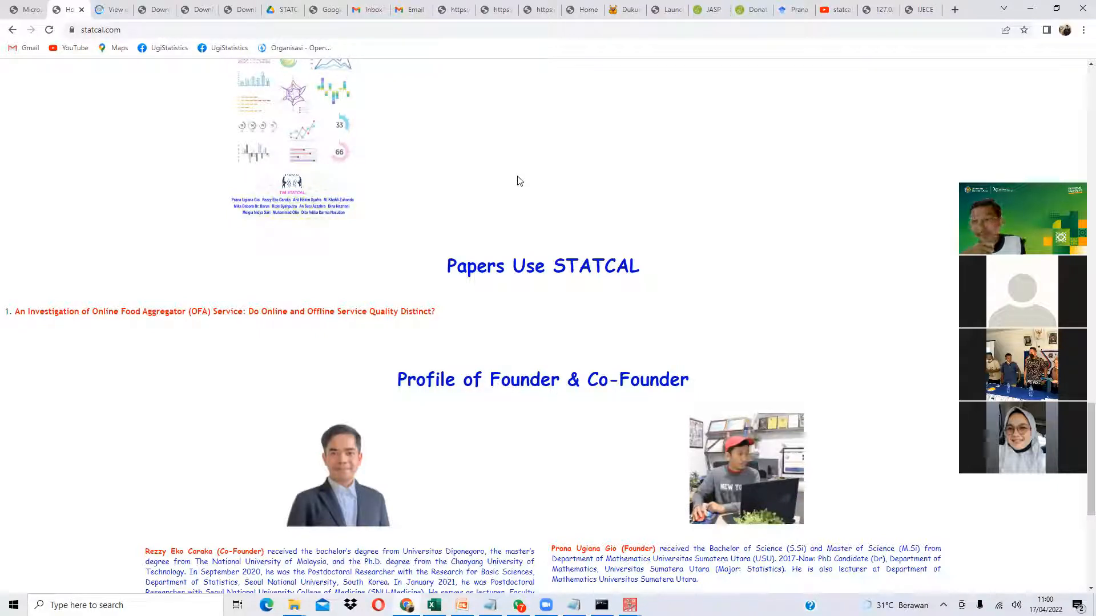
scroll(520, 181, up, 10)
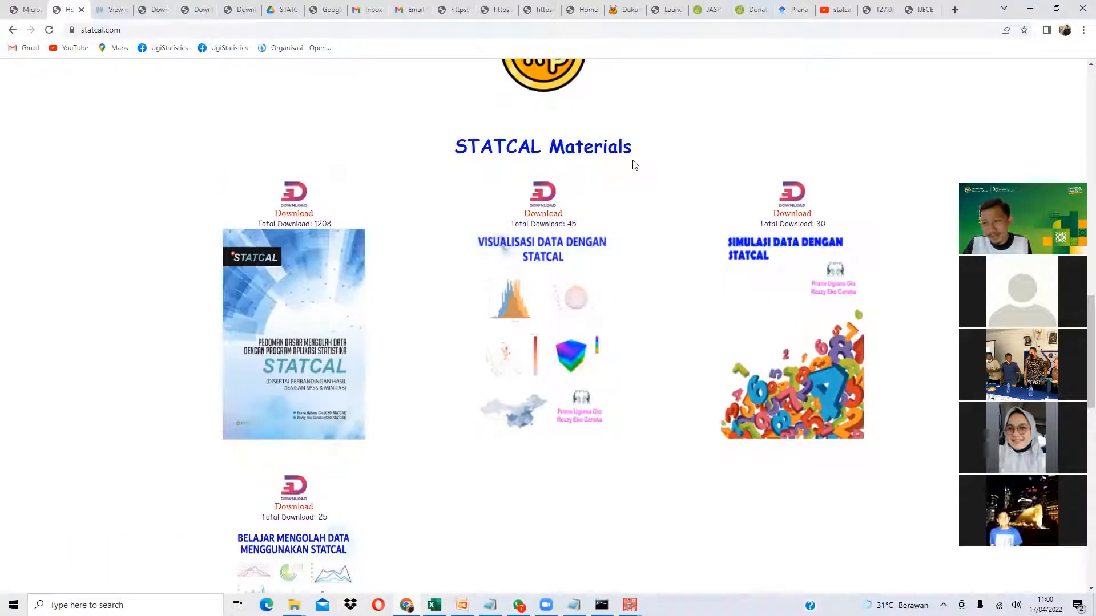
click(112, 9)
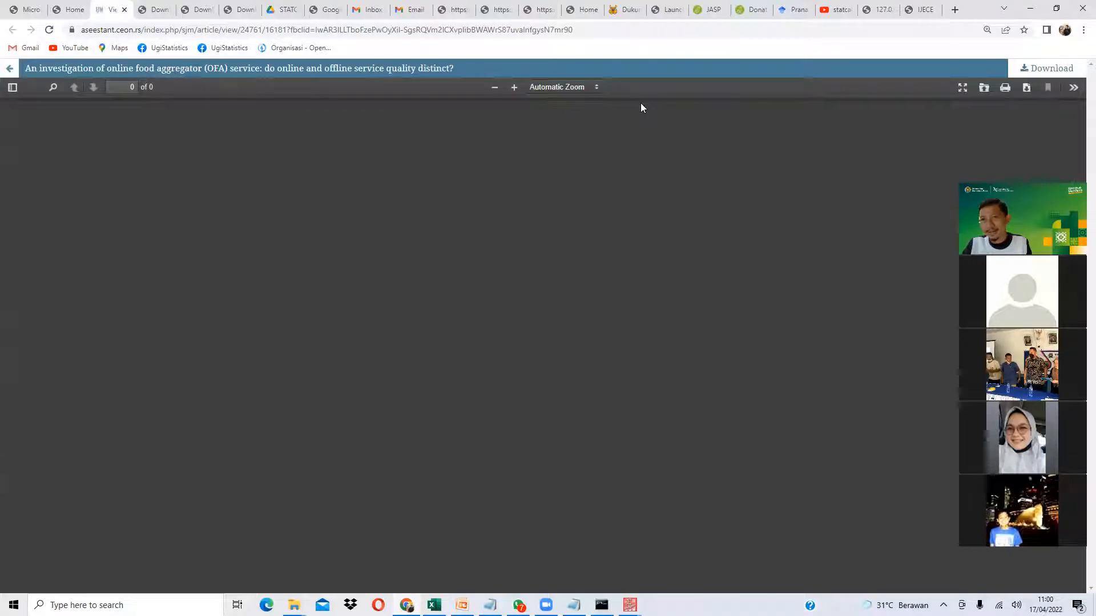
- Scroll through the 18-page OFA article to its loading tables around page 10
scroll(662, 353, down, 1)
scroll(662, 353, down, 20)
scroll(630, 398, down, 20)
scroll(622, 460, down, 20)
scroll(579, 453, down, 20)
scroll(579, 446, down, 3)
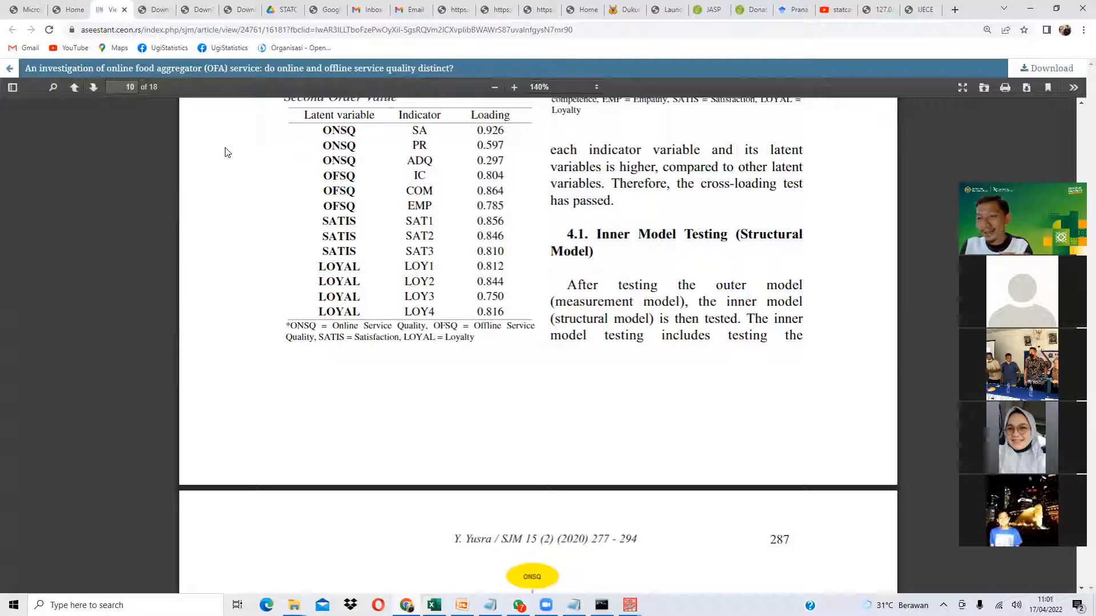
- Return to page 1 and highlight the article's title and author list
scroll(345, 154, up, 20)
scroll(401, 153, up, 20)
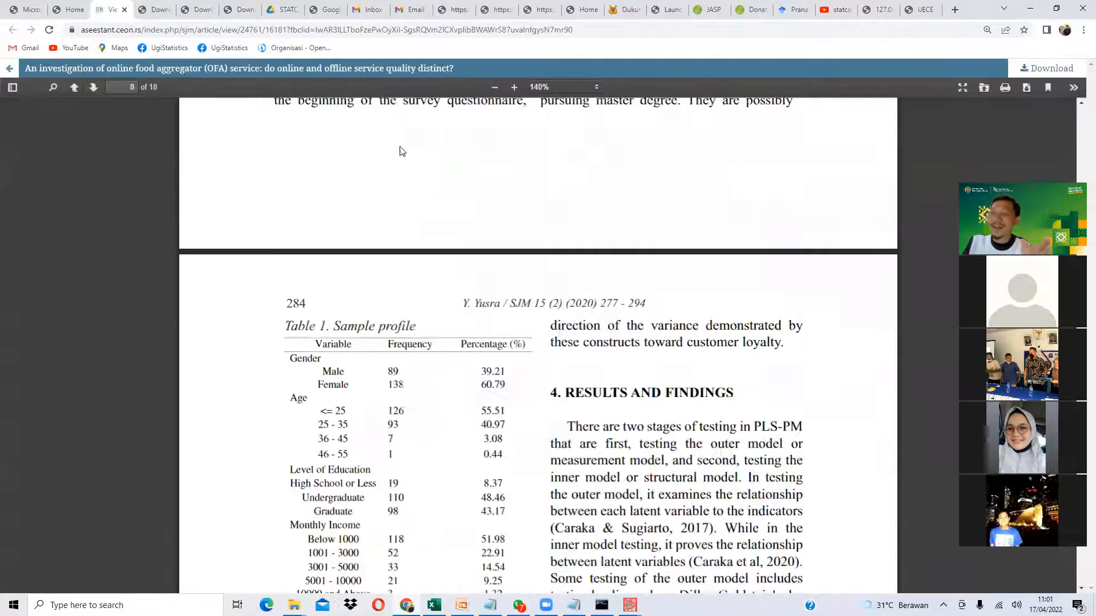
scroll(370, 126, up, 20)
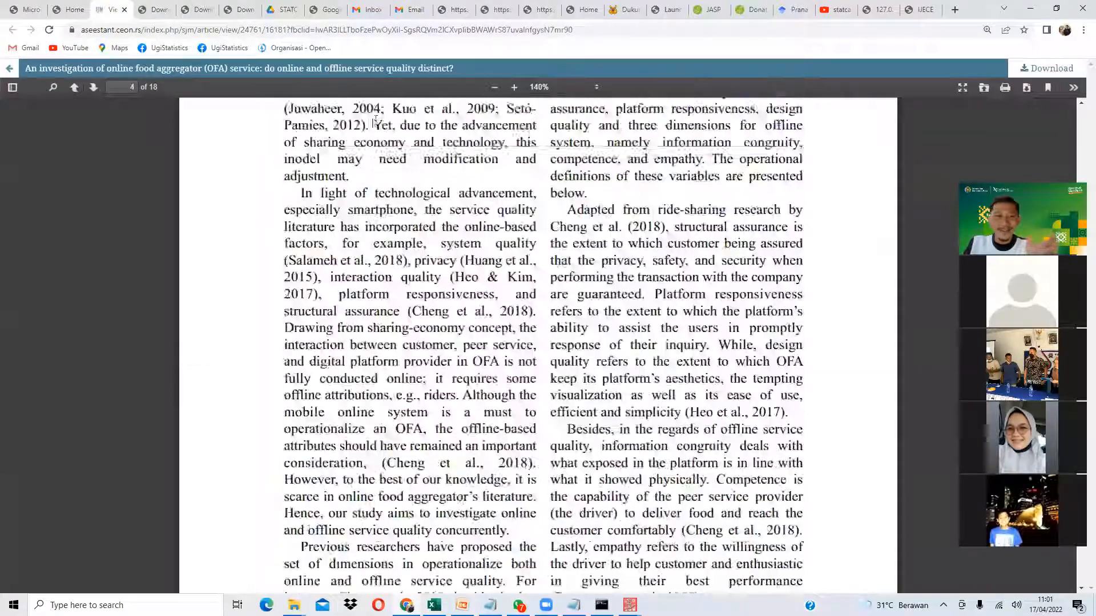
scroll(422, 239, up, 10)
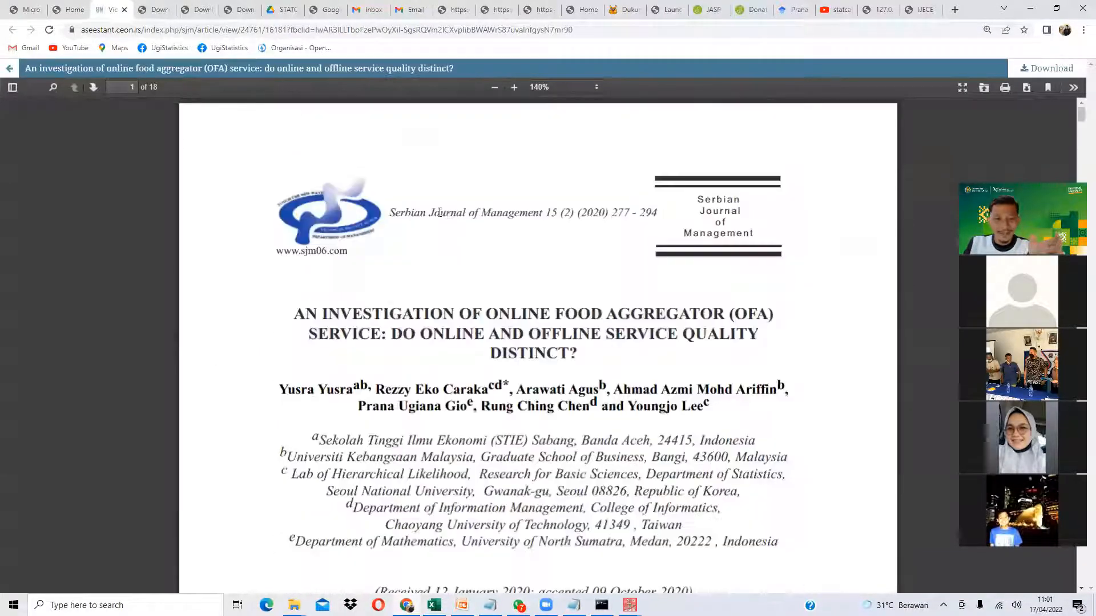
scroll(642, 225, down, 3)
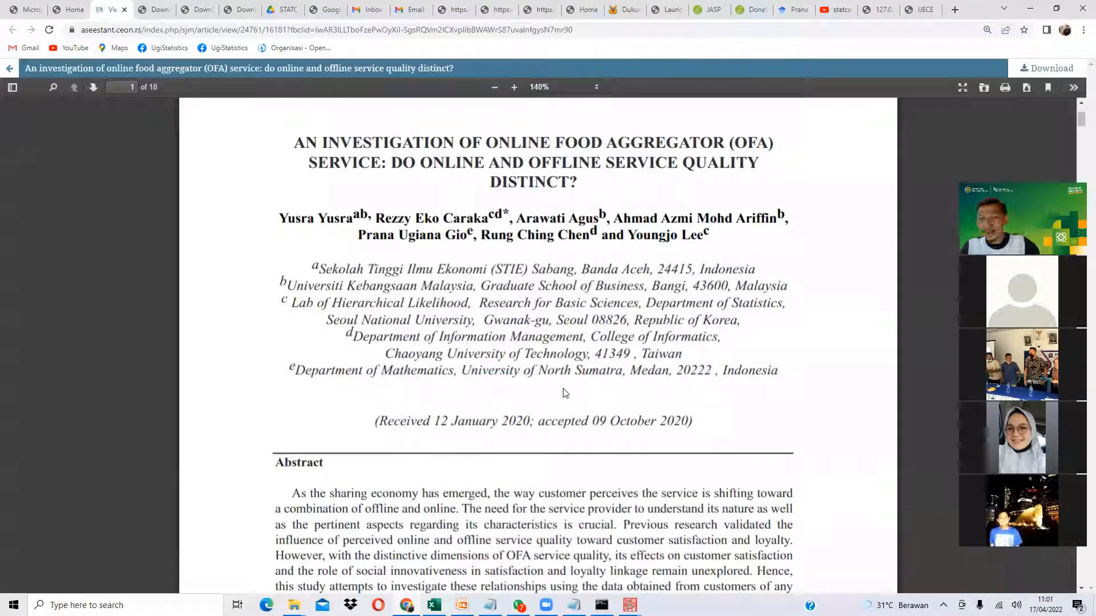
drag(352, 217, 579, 236)
click(581, 237)
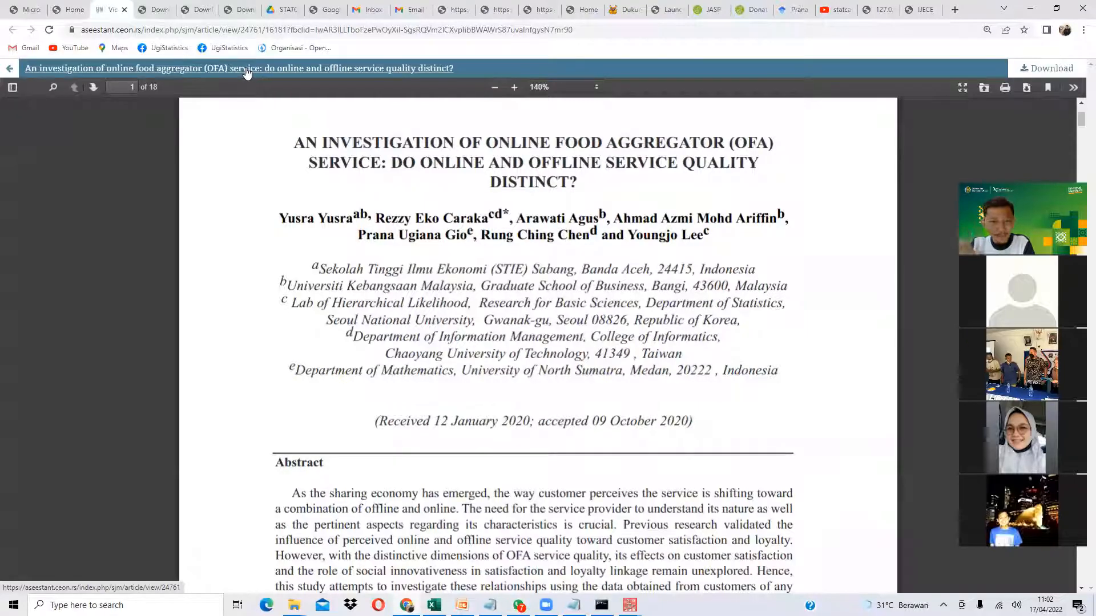
- Scroll down to the article's Table 1 sample profile and highlight its contents
scroll(428, 294, down, 15)
scroll(468, 331, down, 20)
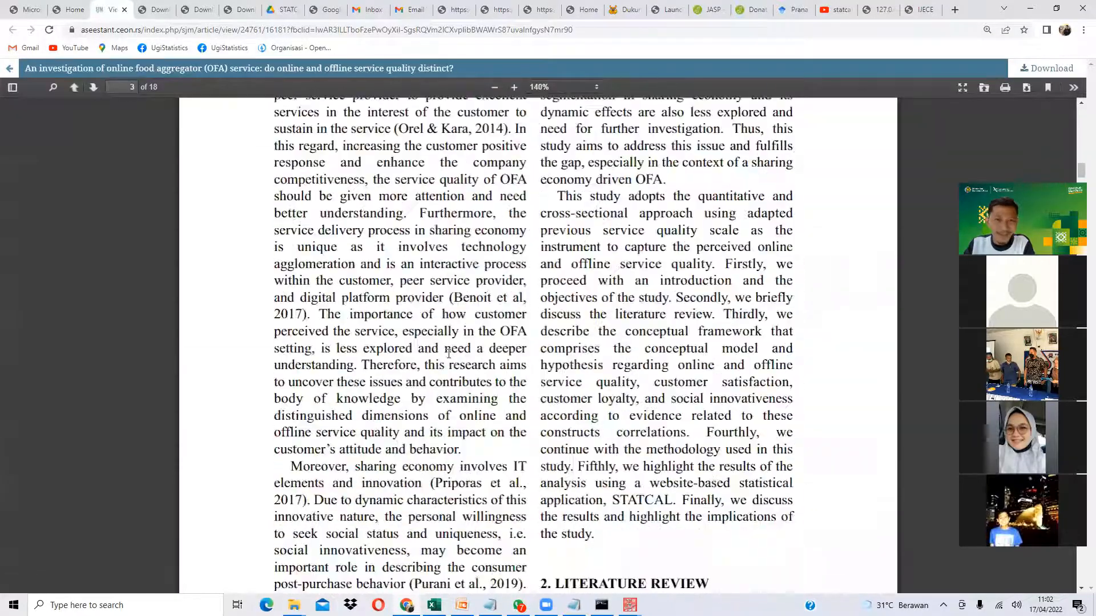
scroll(465, 383, down, 20)
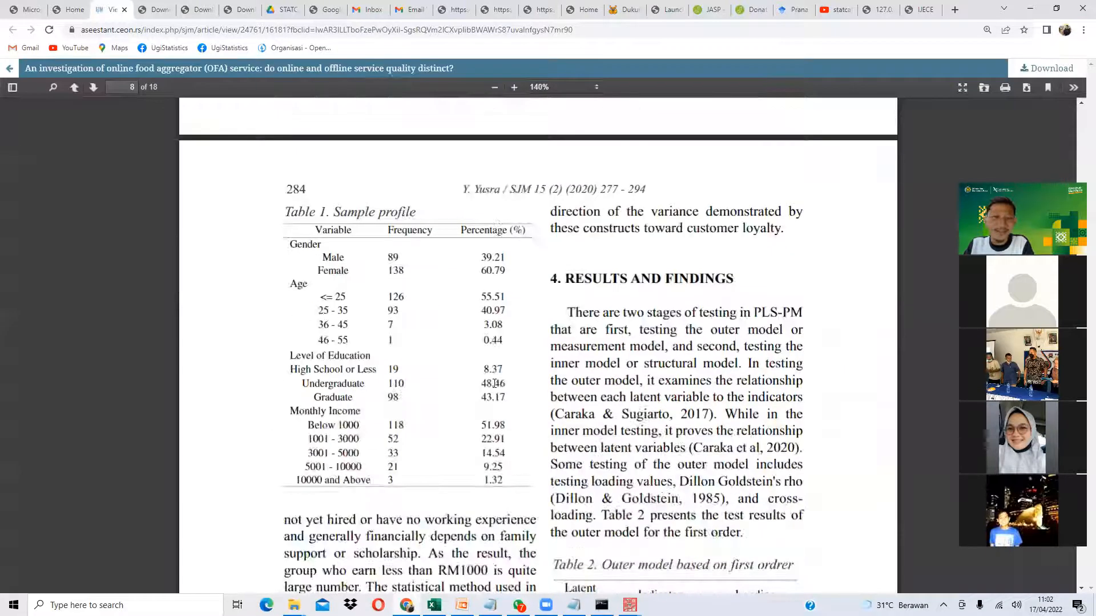
drag(352, 227, 422, 283)
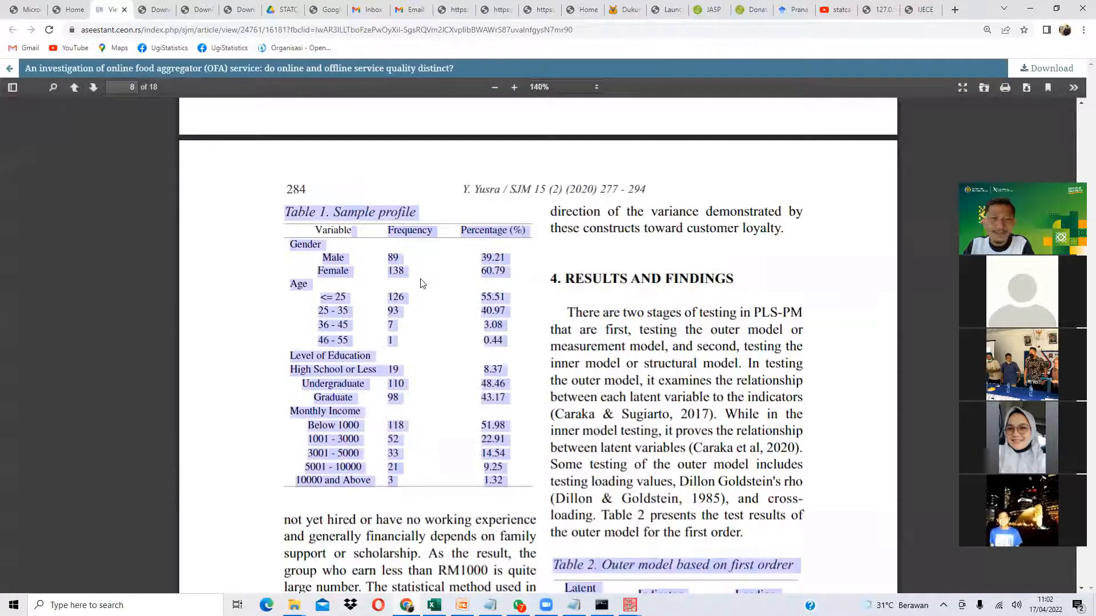
- Continue to page 285's loading-value and Dillon-Goldstein's rho discussion, briefly checking speaker volume
scroll(457, 262, down, 10)
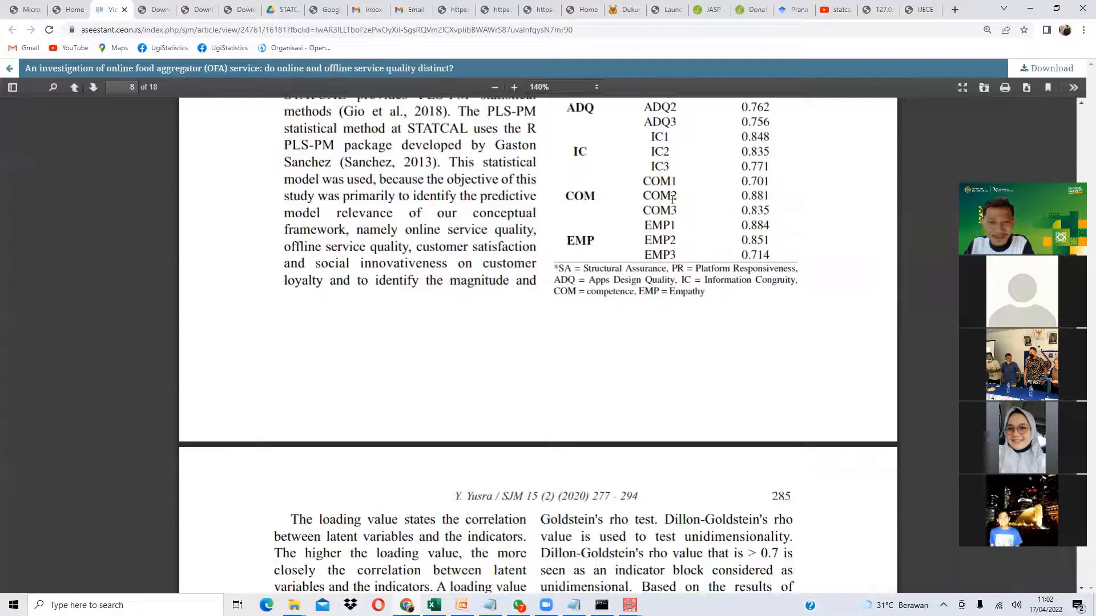
scroll(660, 226, down, 2)
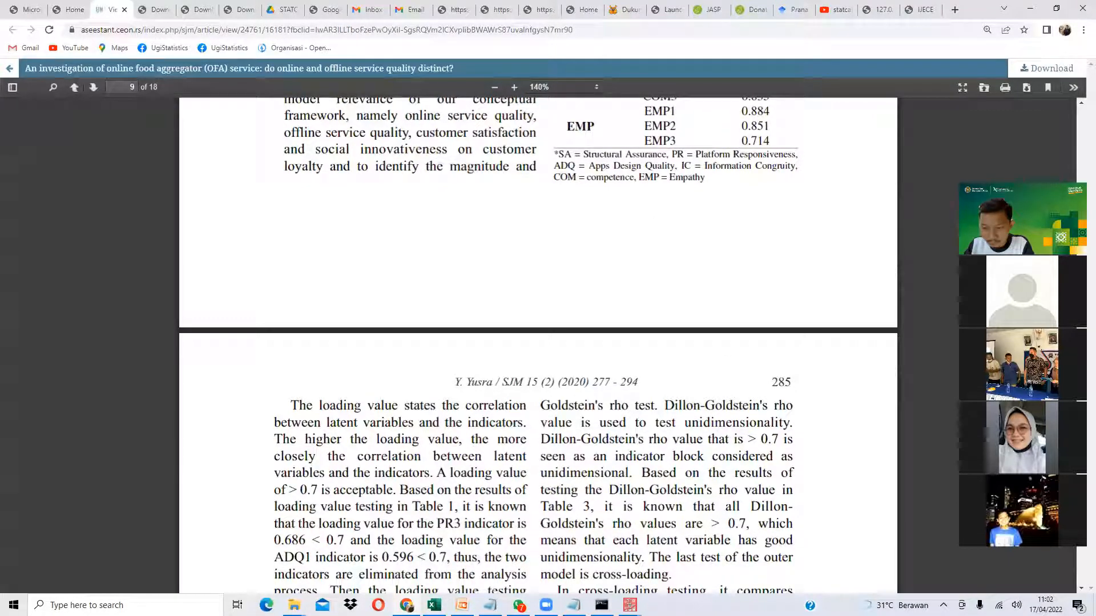
click(1016, 606)
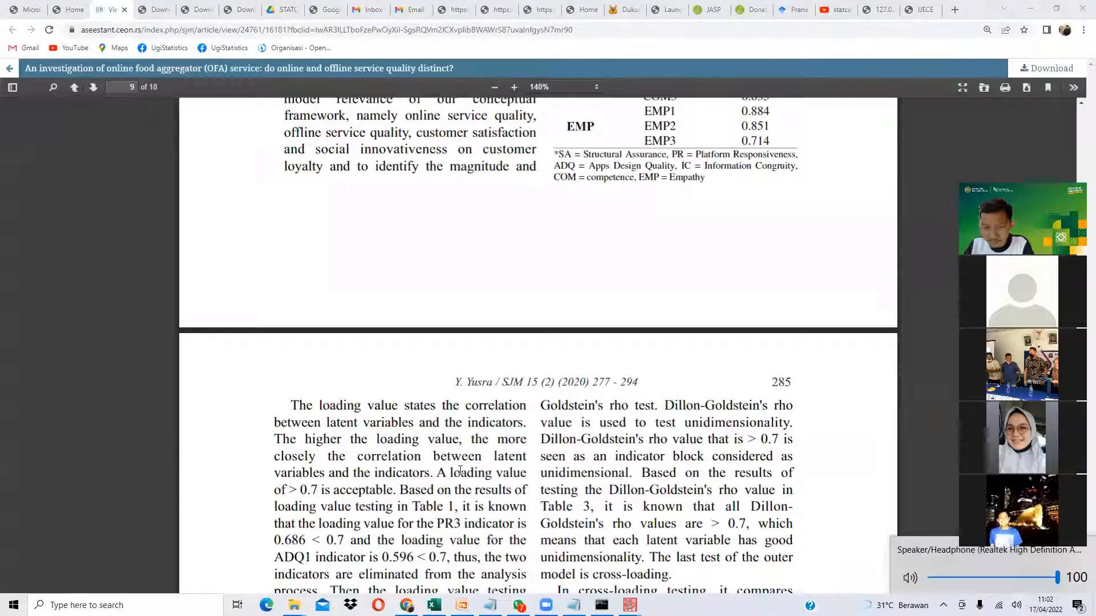
click(522, 419)
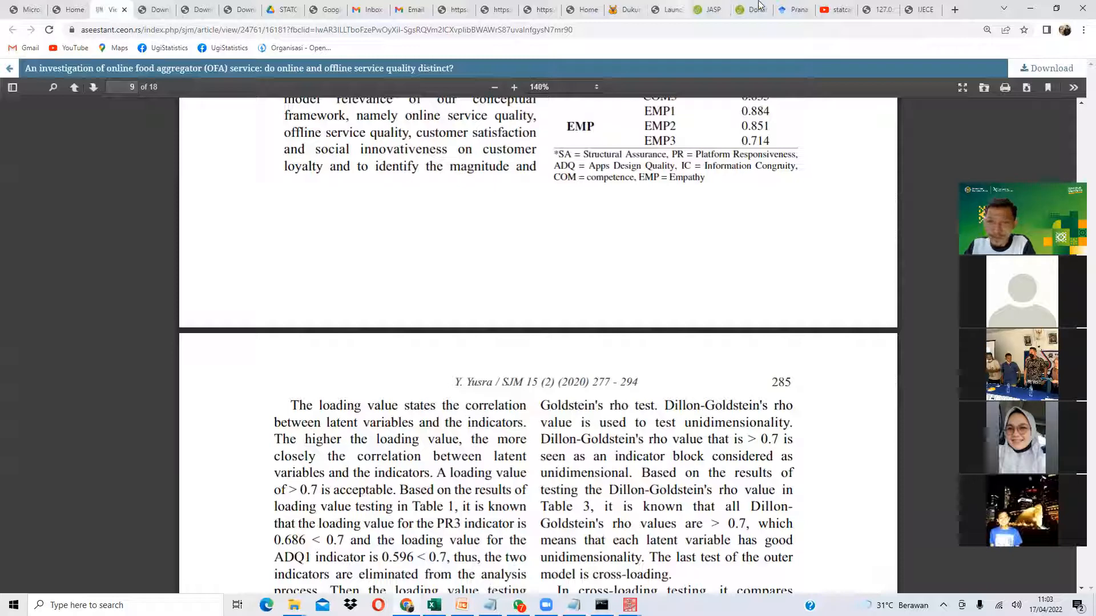
- Look over the Google Scholar, JASP donation and STATCAL bar chart tabs, then the 'statcal official channel' YouTube results
click(793, 9)
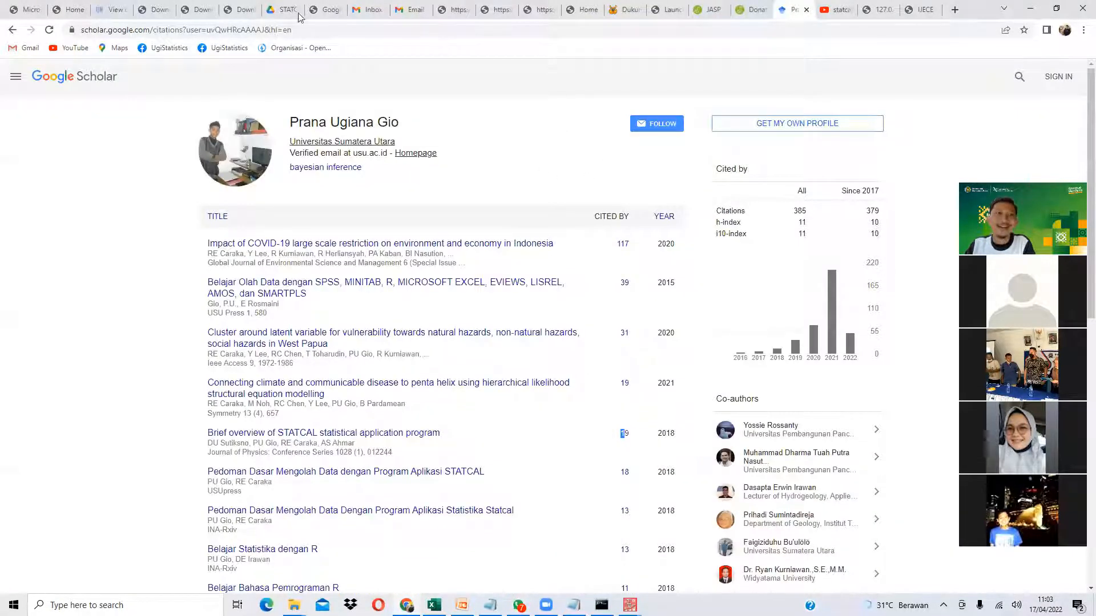
click(744, 9)
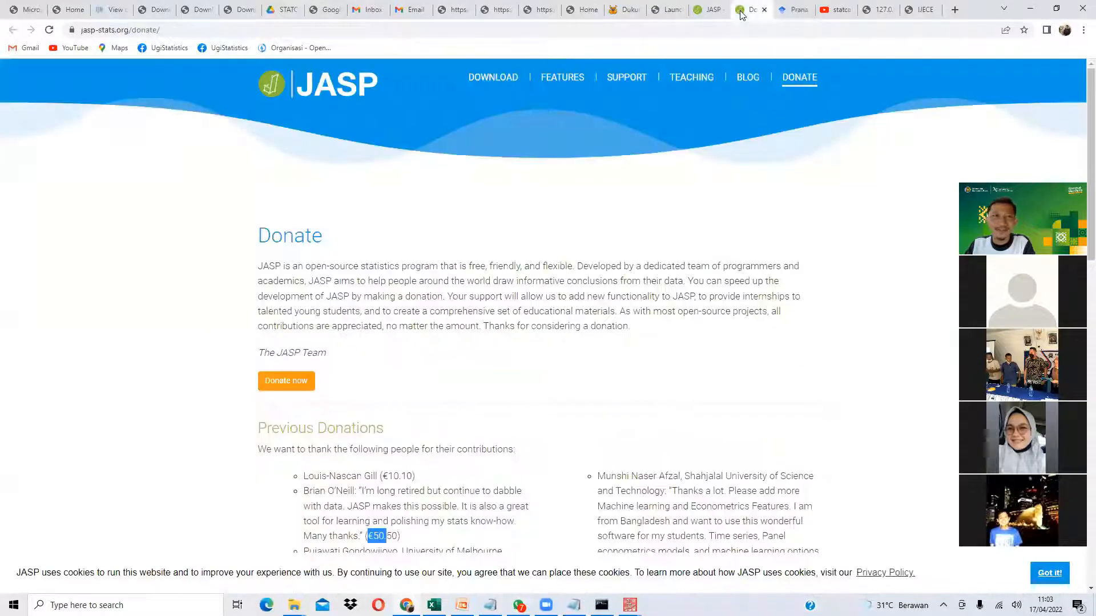
click(881, 11)
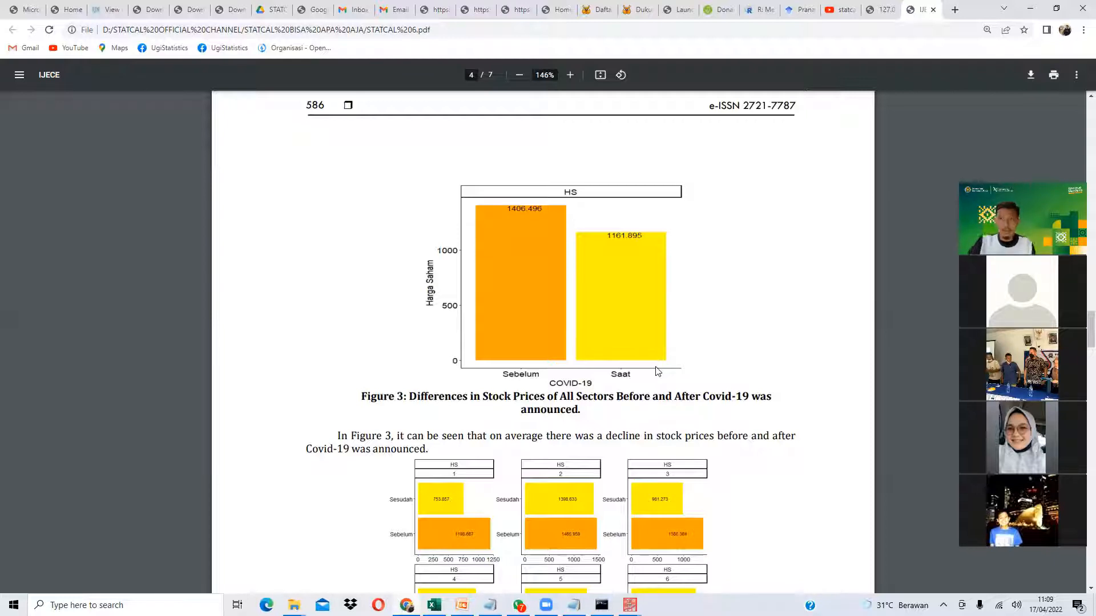
click(839, 10)
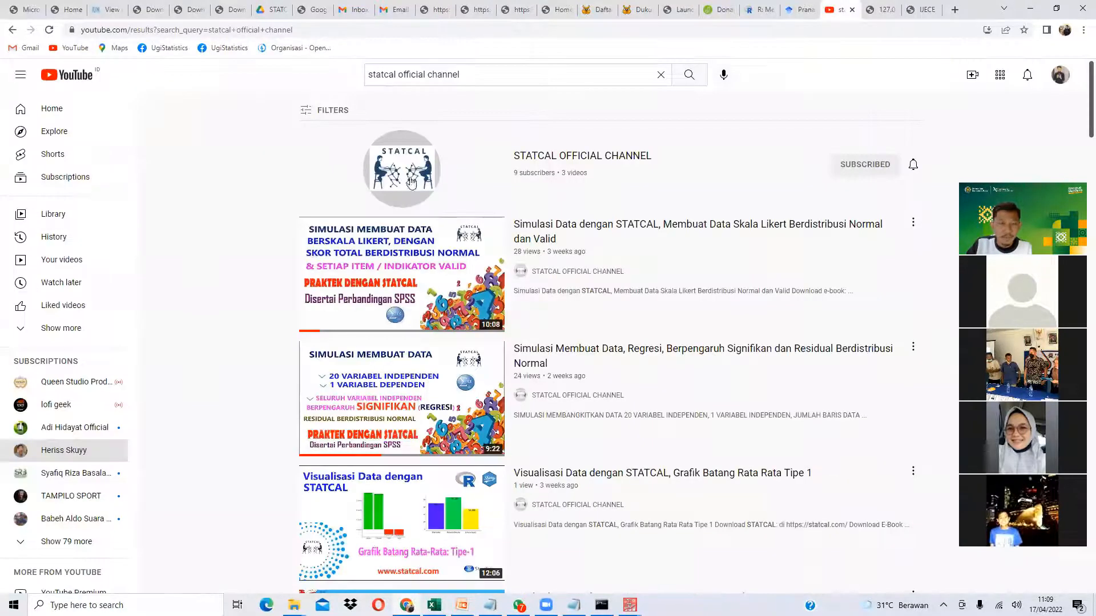